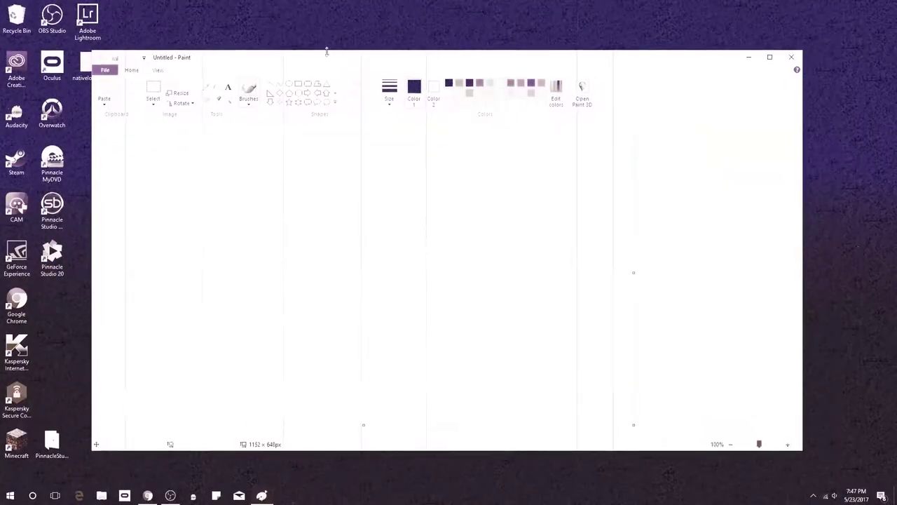
pyautogui.moveTo(244, 210)
pyautogui.mouseDown()
pyautogui.moveTo(316, 310)
pyautogui.moveTo(351, 305)
pyautogui.moveTo(414, 175)
pyautogui.moveTo(406, 294)
pyautogui.moveTo(353, 307)
pyautogui.mouseUp()
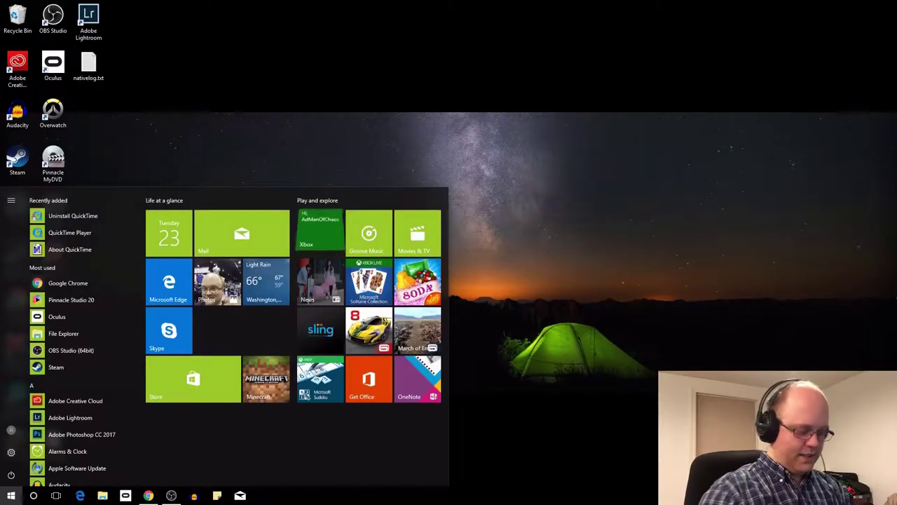
# Search for Paint among the installed apps, launch Paint 3D and maximize its window
pyautogui.write('paint')
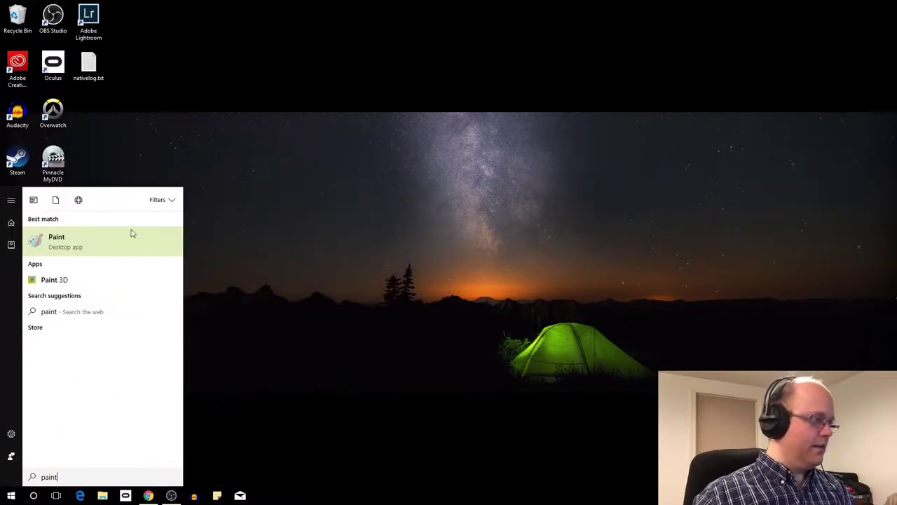
pyautogui.click(76, 280)
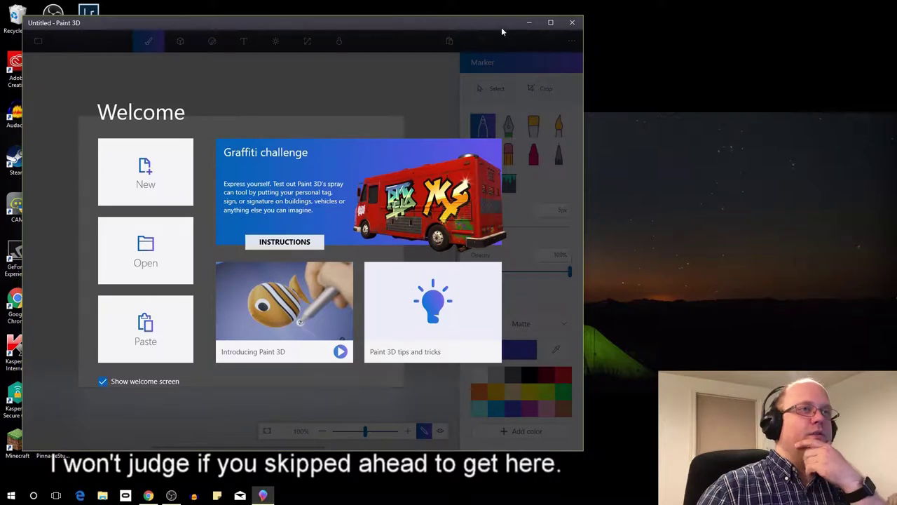
pyautogui.click(551, 23)
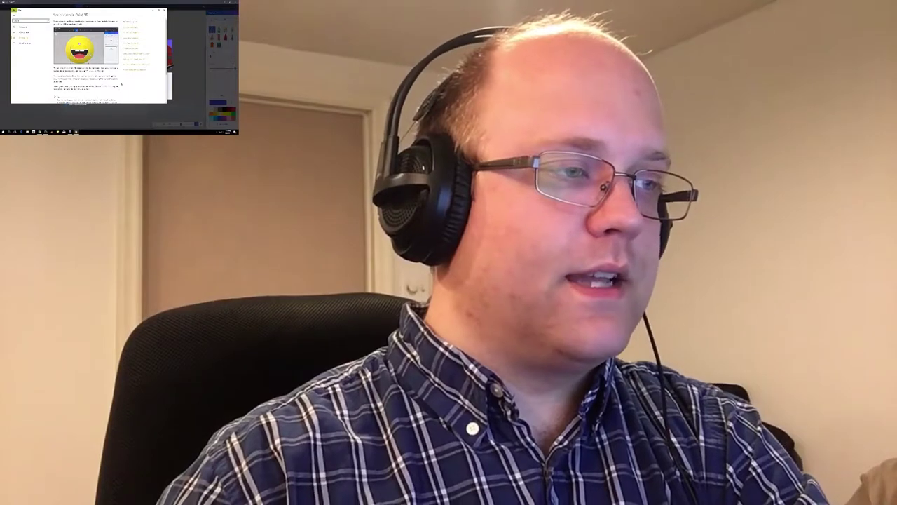
# Browse the Paint 3D tips, including 2D use, remixing a 3D model and debuting creations on Remix3D.com, and close Tips
pyautogui.scroll(-5, 121, 86)
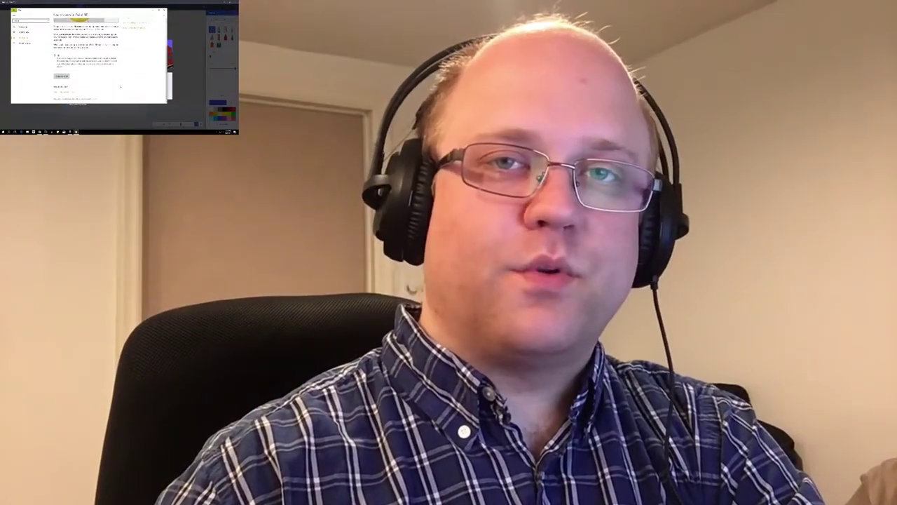
pyautogui.scroll(5, 121, 86)
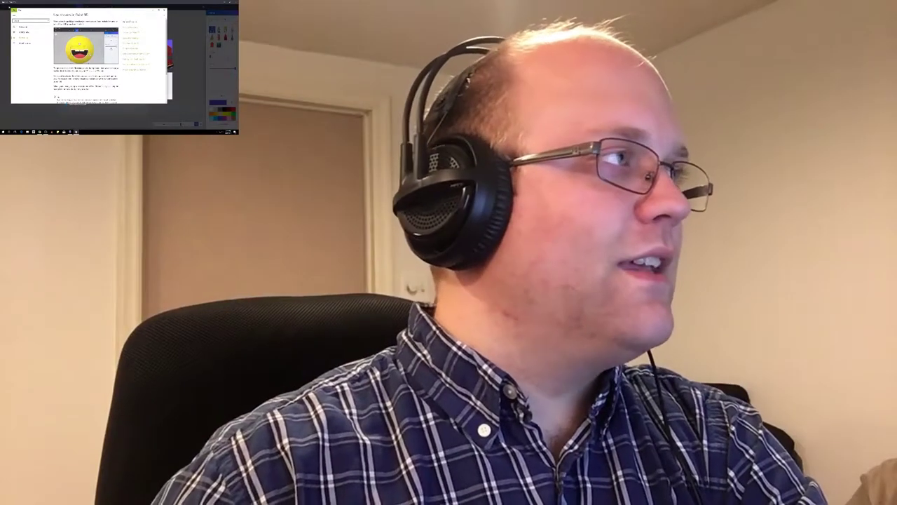
pyautogui.hotkey('alt', 'Left')
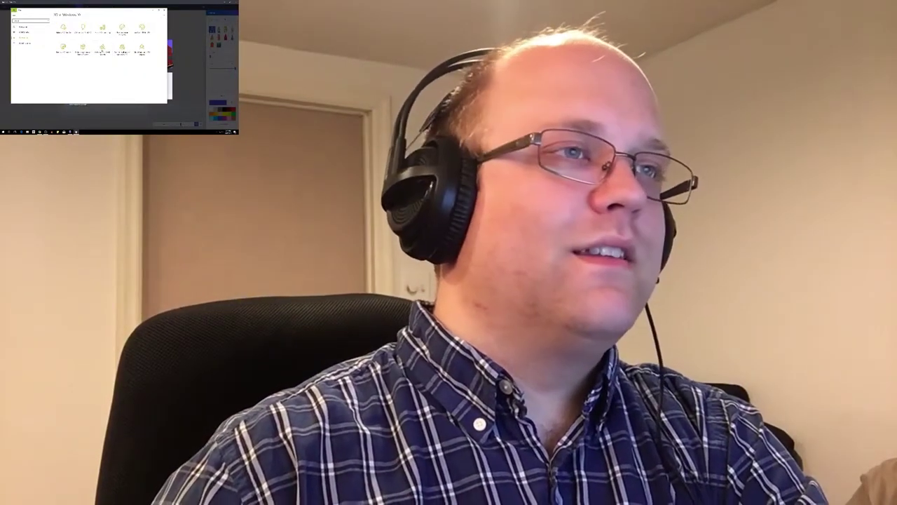
pyautogui.hotkey('alt', 'Right')
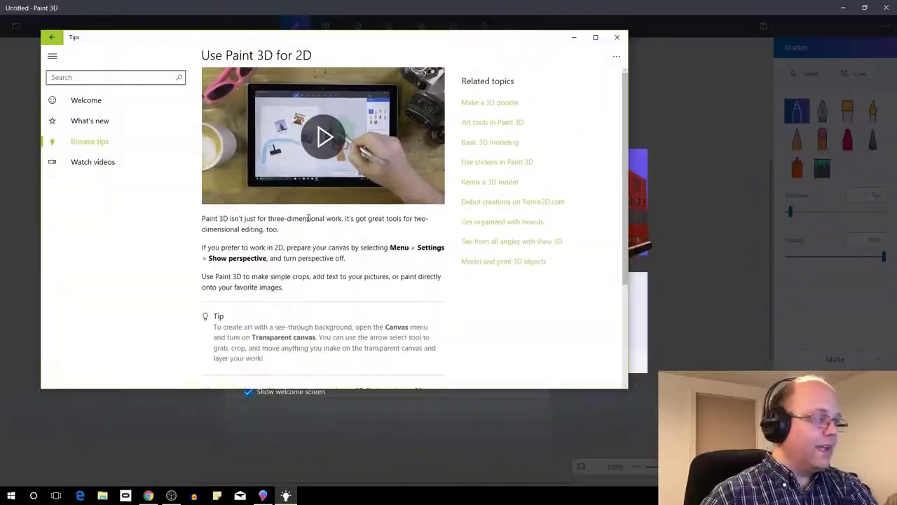
pyautogui.click(52, 37)
pyautogui.click(237, 177)
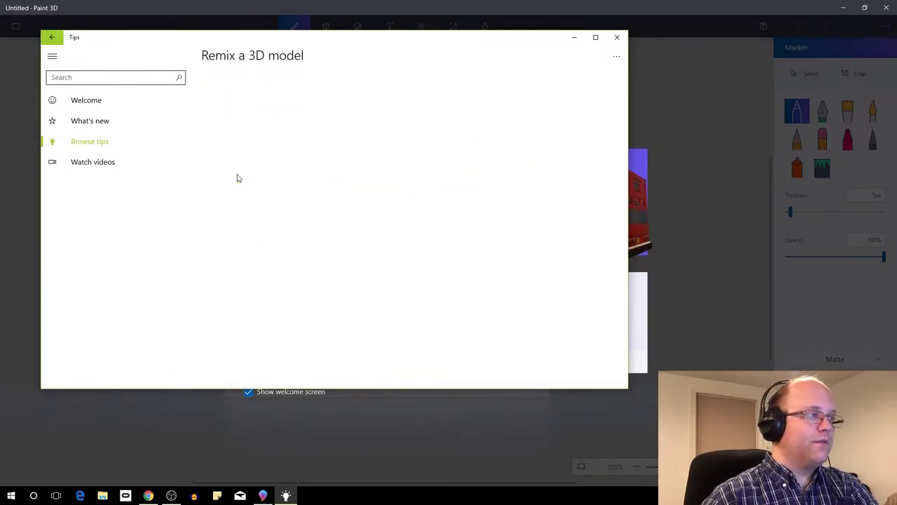
pyautogui.scroll(-3, 237, 177)
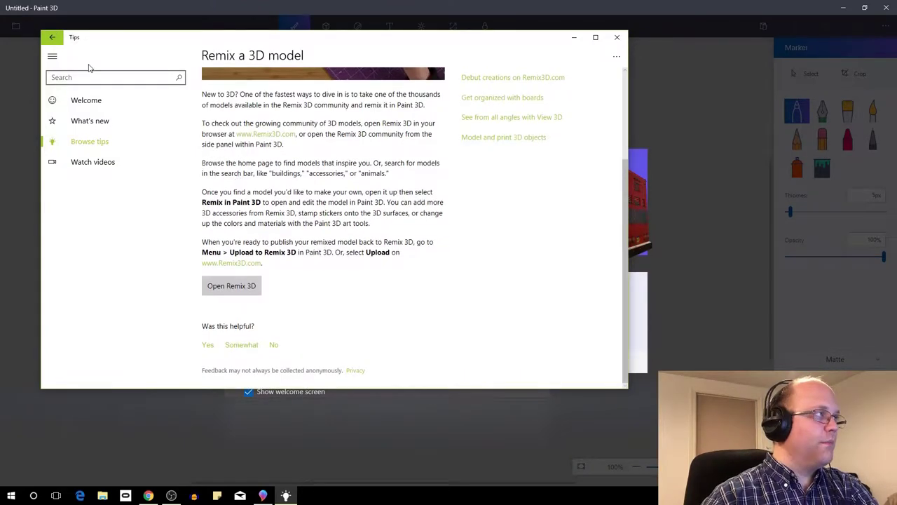
pyautogui.click(52, 37)
pyautogui.click(291, 182)
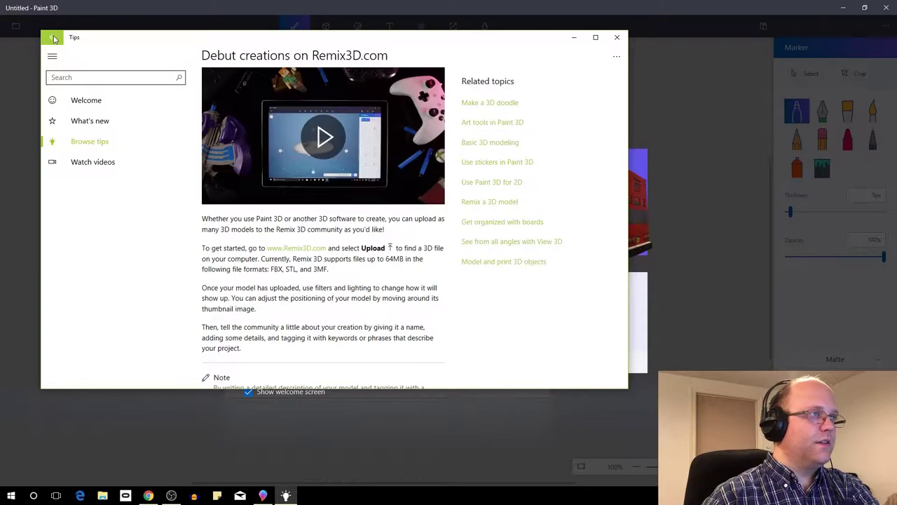
pyautogui.click(617, 37)
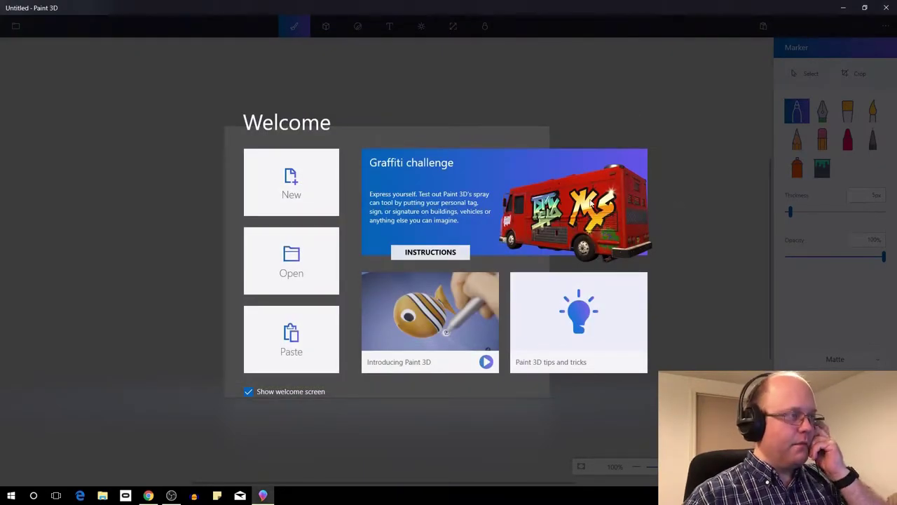
# Read the Graffiti challenge instructions, examine its models on the Remix 3D web page, and return to the Paint 3D welcome screen
pyautogui.click(444, 255)
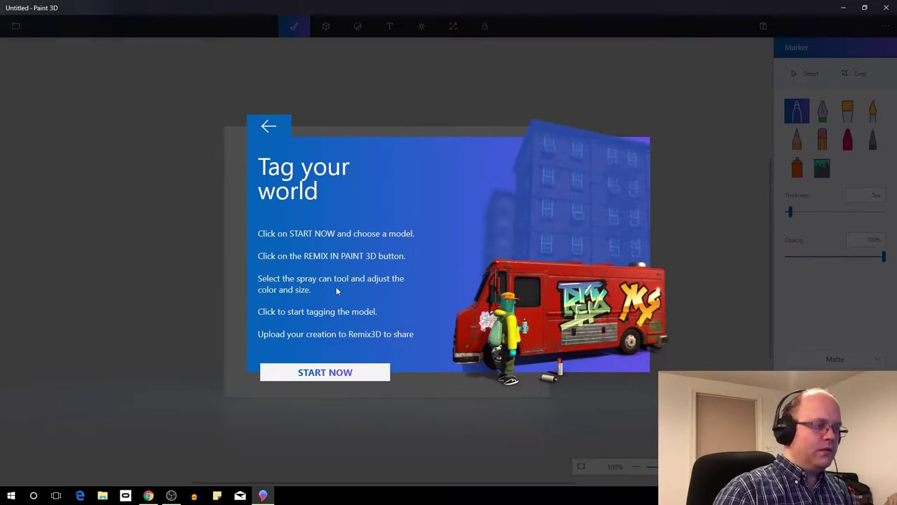
pyautogui.click(322, 373)
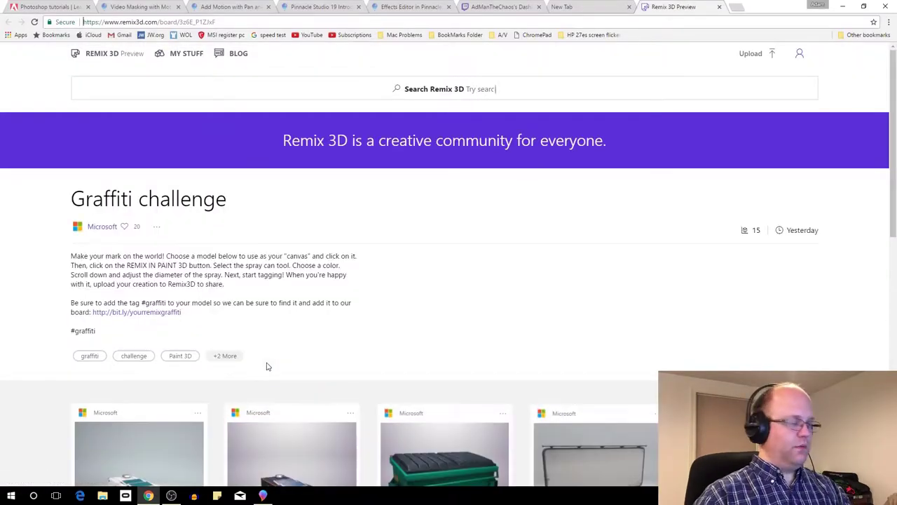
pyautogui.hotkey('alt', 'Tab')
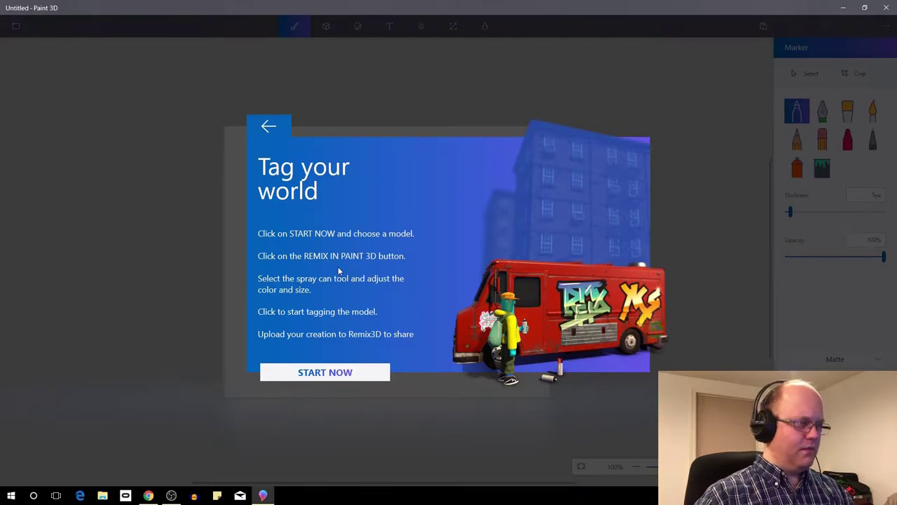
pyautogui.hotkey('alt', 'Tab')
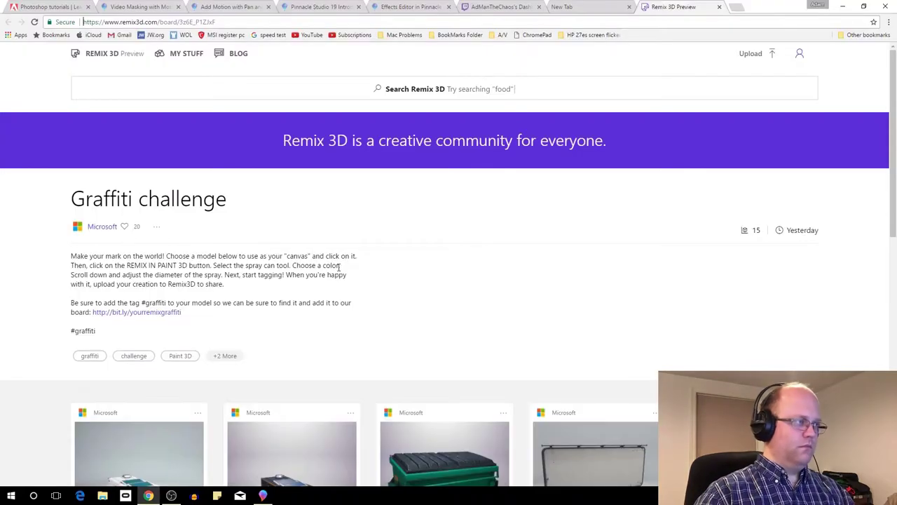
pyautogui.scroll(-3, 339, 267)
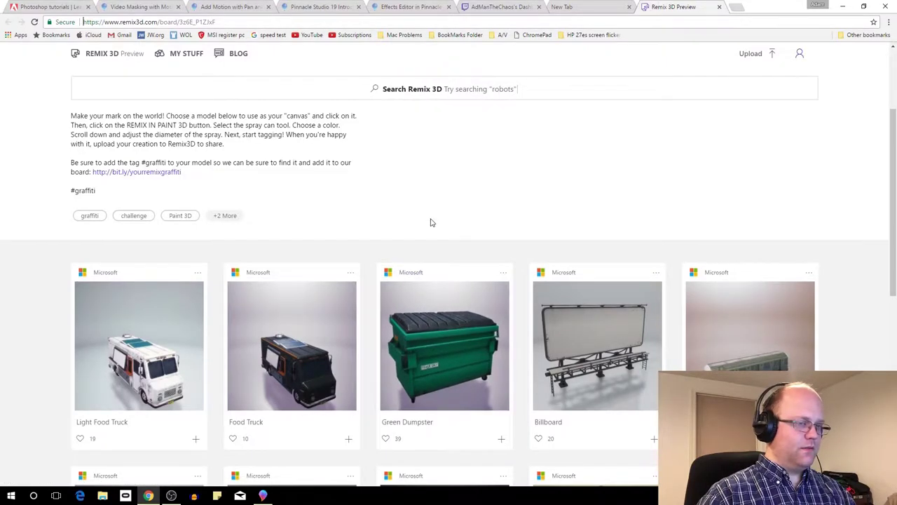
pyautogui.scroll(-3, 431, 222)
pyautogui.scroll(-1, 431, 222)
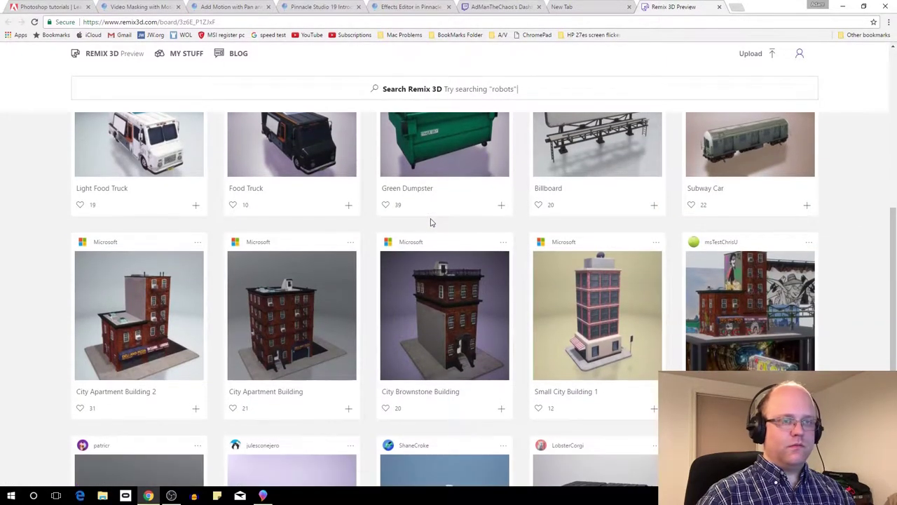
pyautogui.scroll(-3, 431, 222)
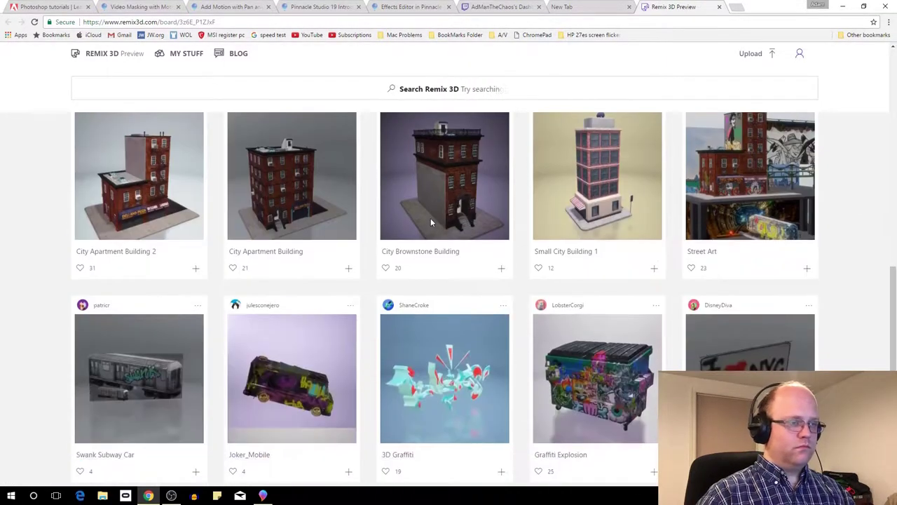
pyautogui.click(845, 5)
pyautogui.click(269, 126)
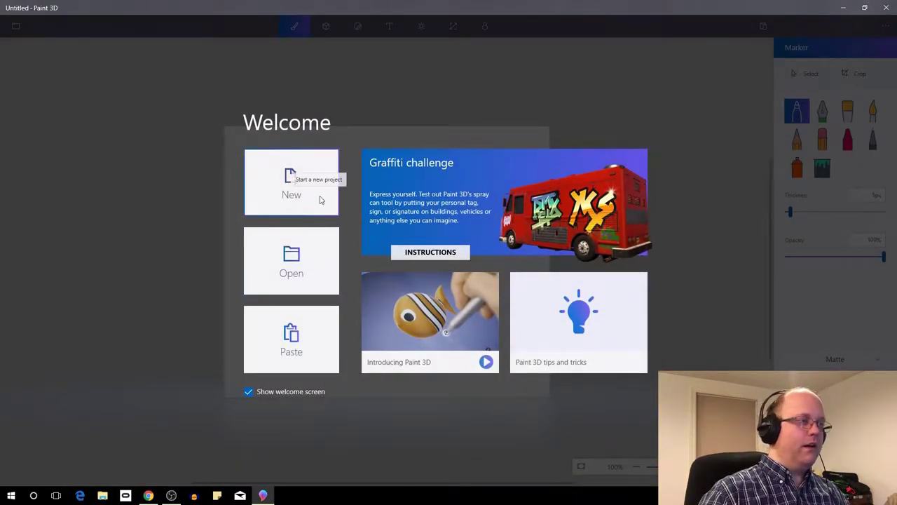
# Start a new project and check the blank canvas in the 3D view before returning to 2D editing
pyautogui.click(320, 200)
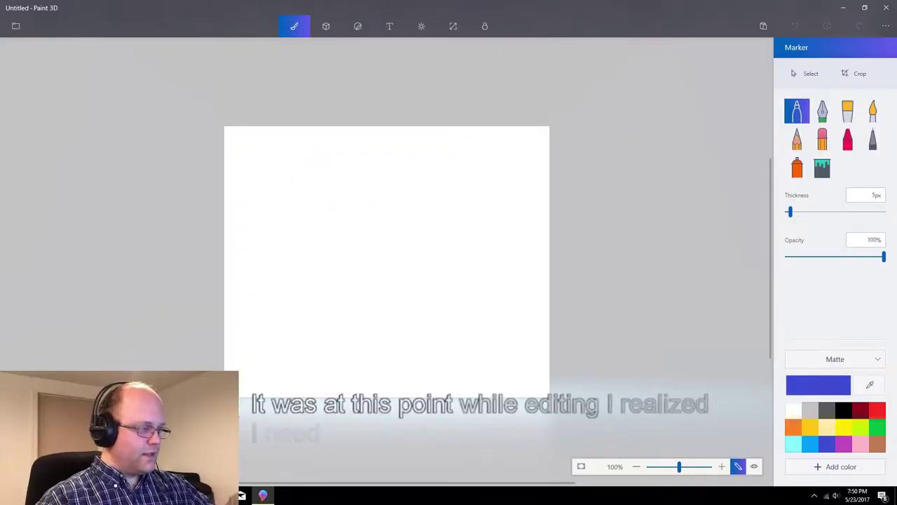
pyautogui.moveTo(677, 466)
pyautogui.mouseDown()
pyautogui.moveTo(629, 481)
pyautogui.moveTo(670, 467)
pyautogui.moveTo(713, 468)
pyautogui.moveTo(673, 467)
pyautogui.mouseUp()
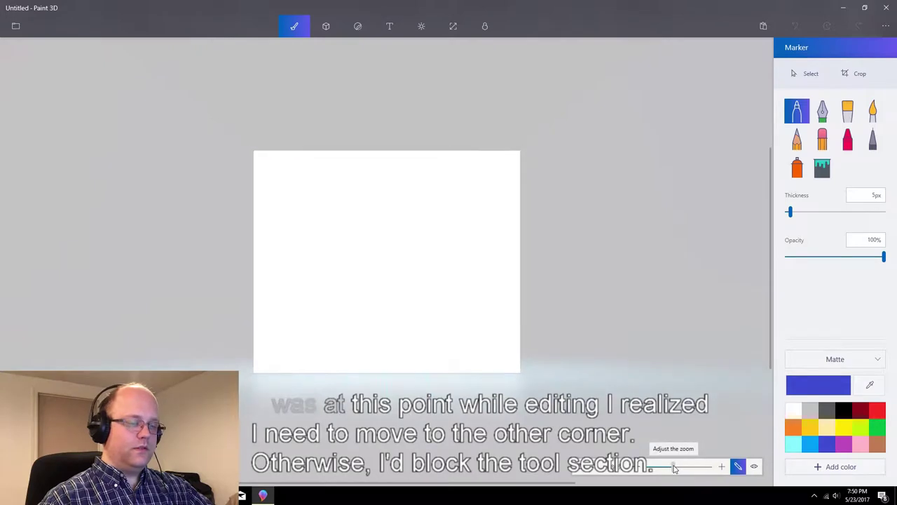
pyautogui.click(754, 468)
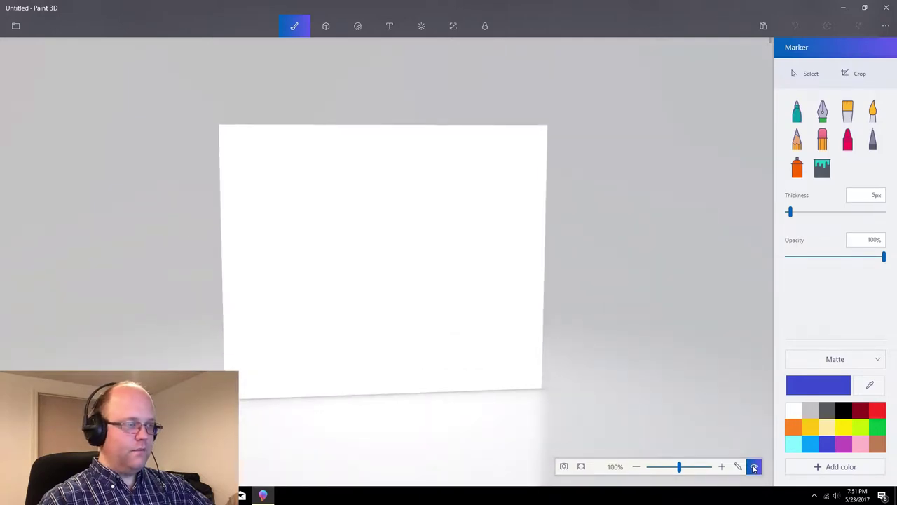
pyautogui.click(739, 468)
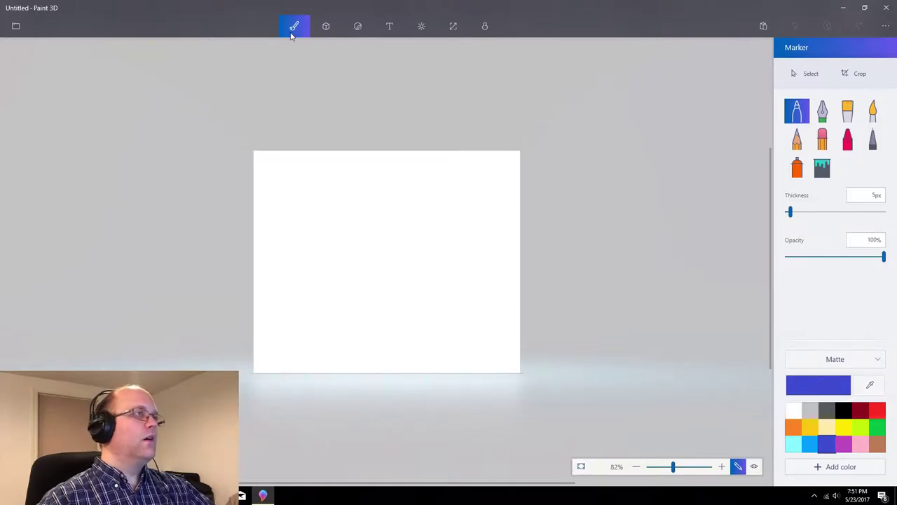
# Try a blue U-shaped outline with the 5 px Marker, inspect it in the 3D view, and undo it
pyautogui.moveTo(304, 217)
pyautogui.mouseDown()
pyautogui.moveTo(386, 216)
pyautogui.moveTo(379, 249)
pyautogui.moveTo(398, 273)
pyautogui.moveTo(435, 257)
pyautogui.mouseUp()
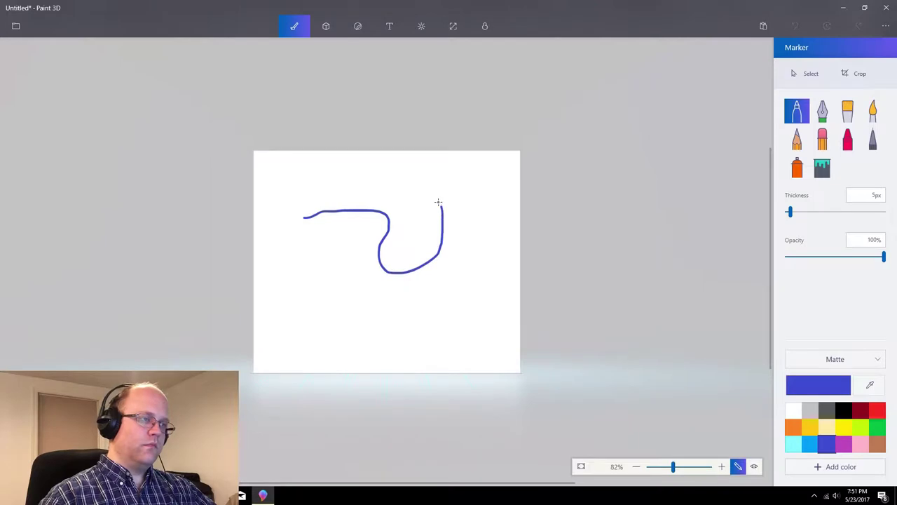
pyautogui.moveTo(466, 186)
pyautogui.mouseDown()
pyautogui.moveTo(483, 275)
pyautogui.moveTo(421, 316)
pyautogui.moveTo(361, 332)
pyautogui.moveTo(321, 319)
pyautogui.moveTo(298, 280)
pyautogui.moveTo(284, 200)
pyautogui.mouseUp()
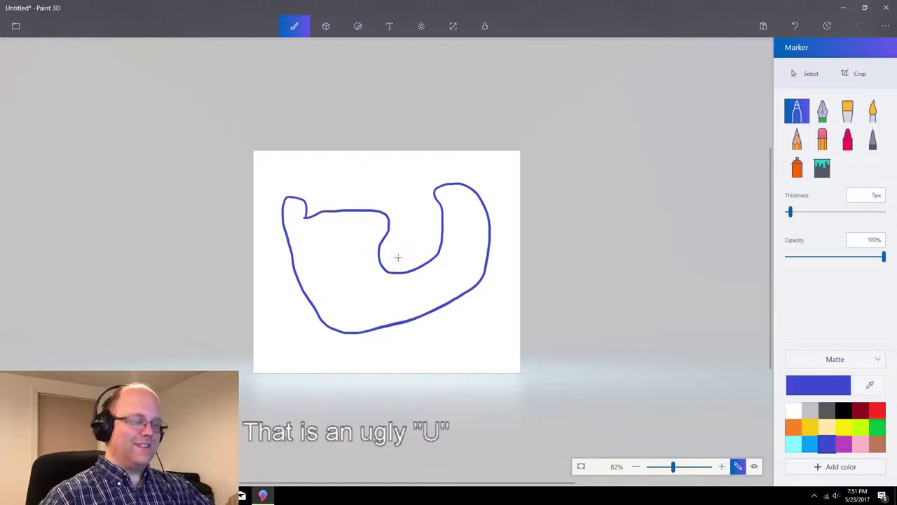
pyautogui.click(755, 467)
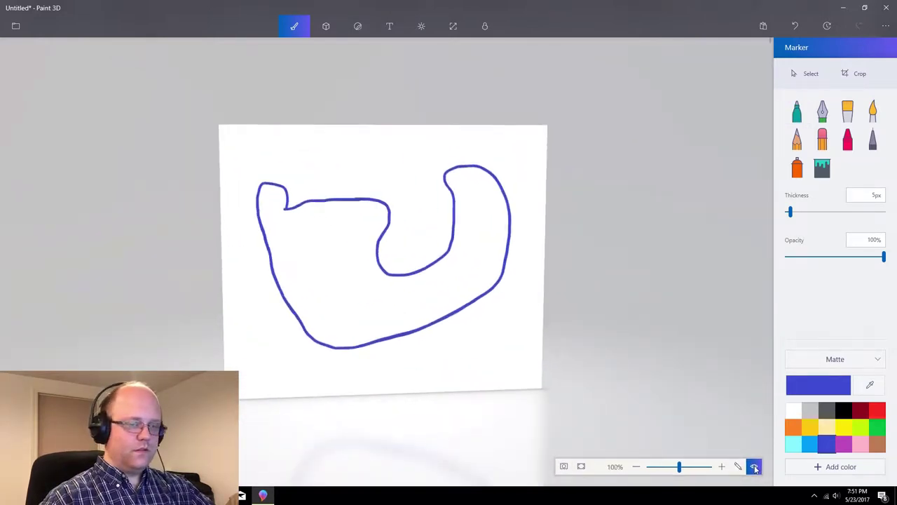
pyautogui.moveTo(635, 378)
pyautogui.mouseDown()
pyautogui.moveTo(705, 360)
pyautogui.moveTo(795, 366)
pyautogui.moveTo(703, 386)
pyautogui.moveTo(677, 362)
pyautogui.moveTo(543, 361)
pyautogui.moveTo(580, 401)
pyautogui.moveTo(621, 359)
pyautogui.moveTo(633, 387)
pyautogui.mouseUp()
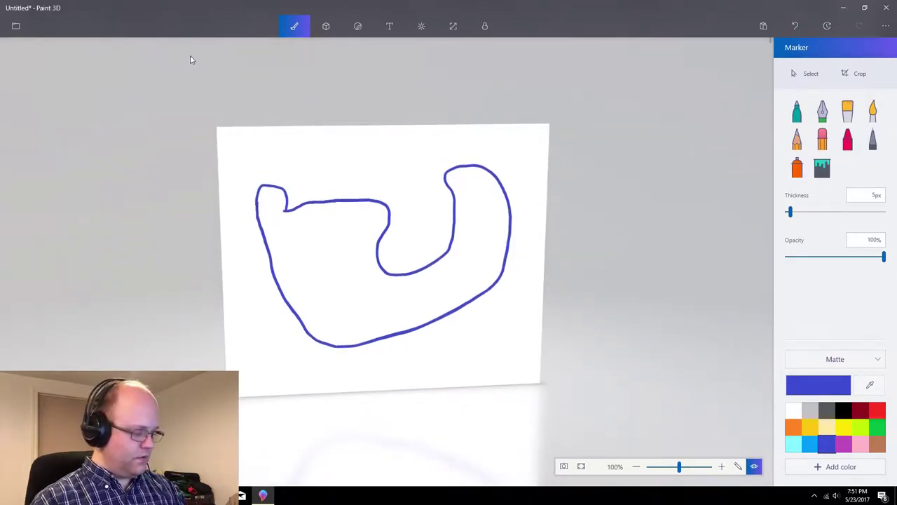
pyautogui.hotkey('ctrl', 'z')
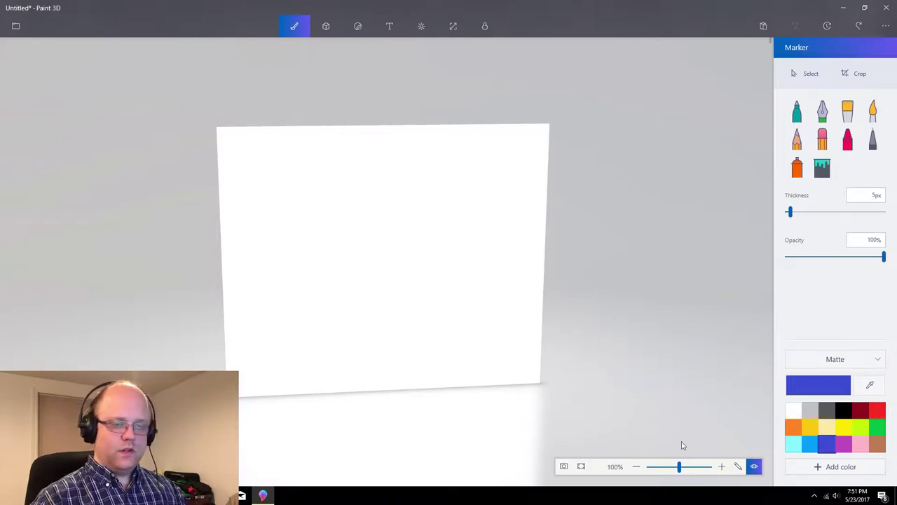
pyautogui.click(738, 466)
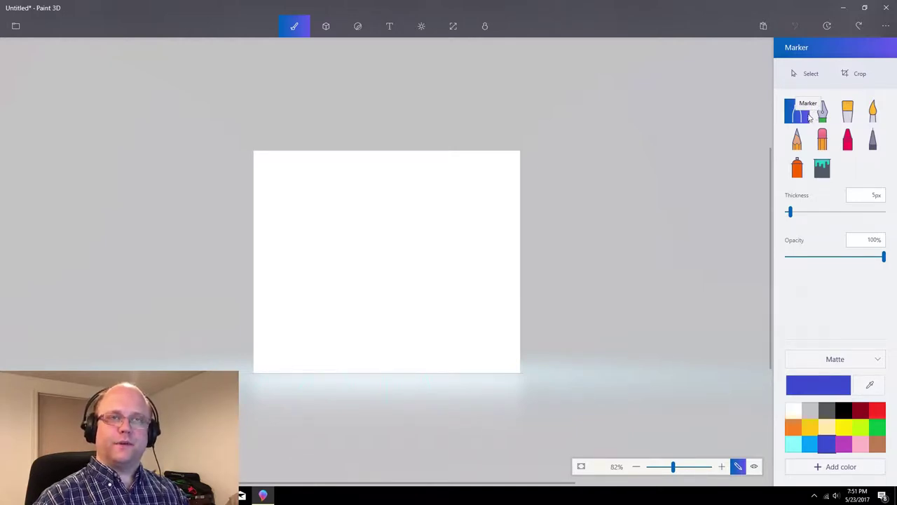
# Try a looping blue stroke with the Oil brush at 50 px thickness and undo it
pyautogui.click(847, 113)
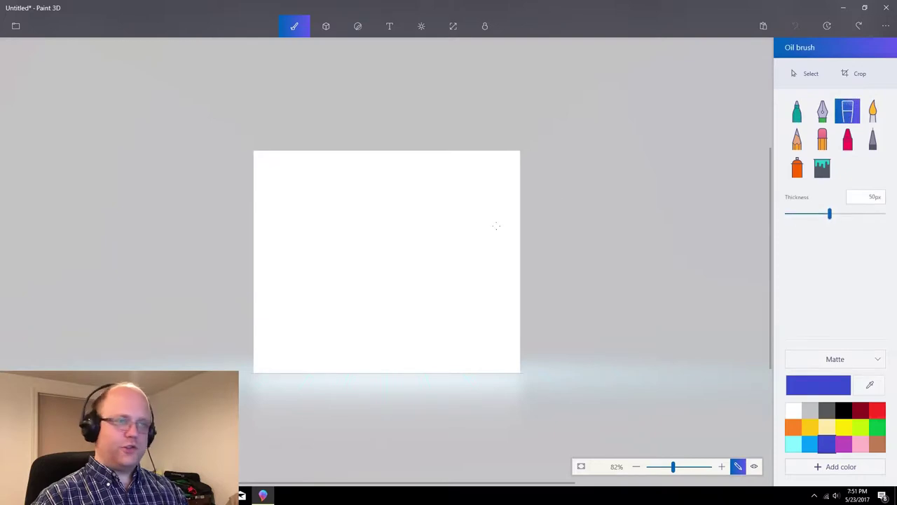
pyautogui.moveTo(380, 266)
pyautogui.mouseDown()
pyautogui.moveTo(444, 239)
pyautogui.moveTo(398, 232)
pyautogui.moveTo(390, 269)
pyautogui.mouseUp()
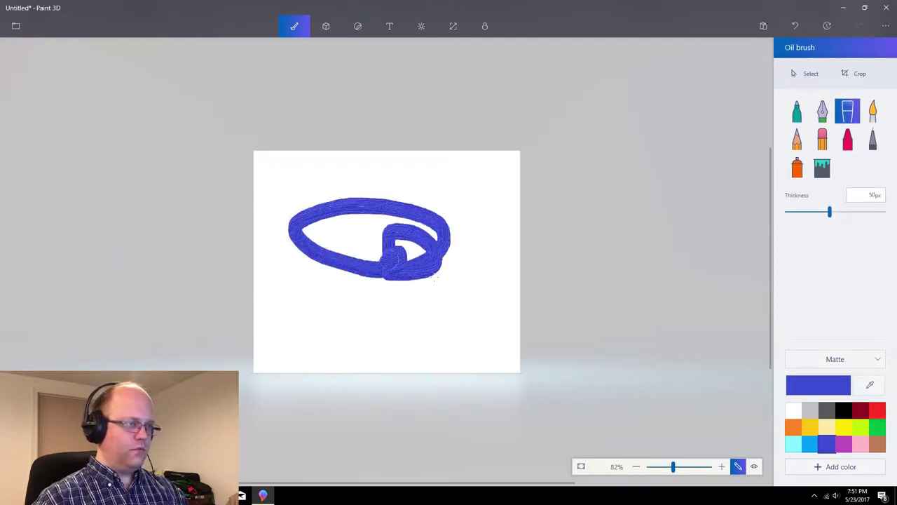
pyautogui.hotkey('ctrl', 'z')
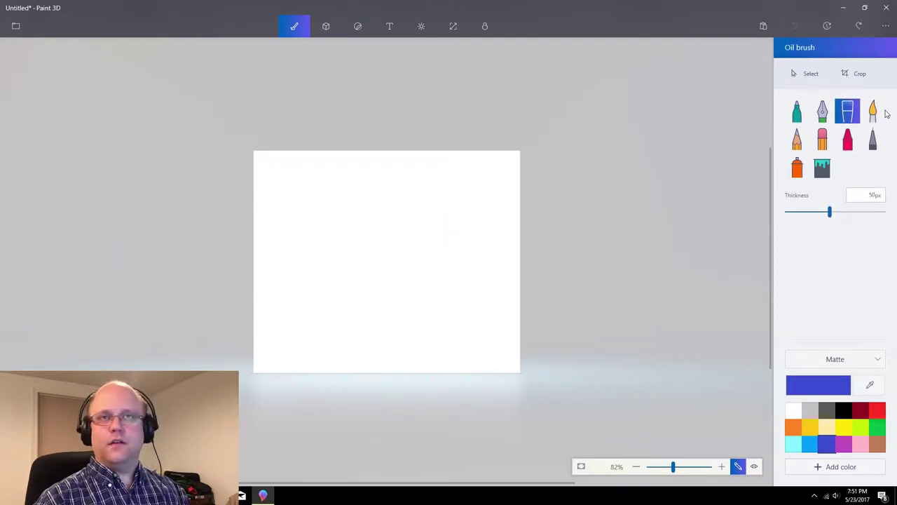
# Try a small blue scribble with the Watercolor brush at 50 px thickness and 75% opacity, and undo it
pyautogui.click(873, 113)
pyautogui.moveTo(405, 255)
pyautogui.mouseDown()
pyautogui.moveTo(347, 238)
pyautogui.moveTo(384, 259)
pyautogui.mouseUp()
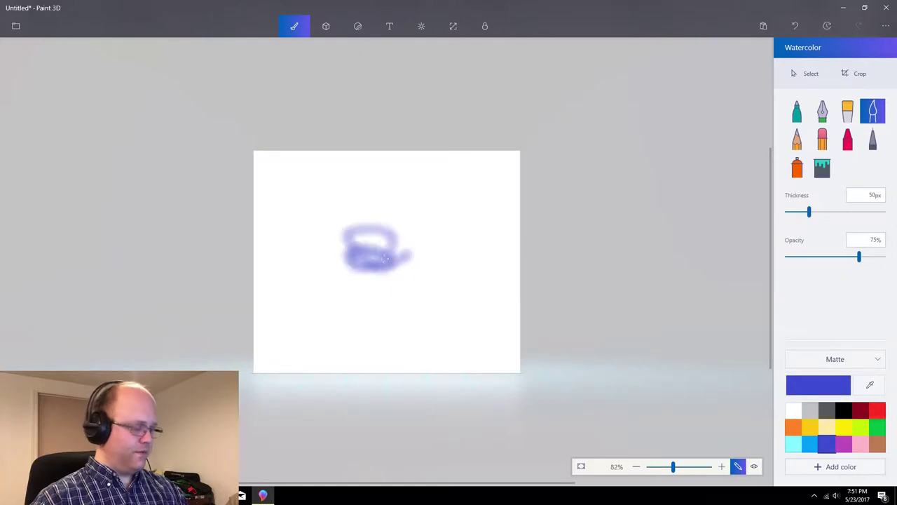
pyautogui.hotkey('ctrl', 'z')
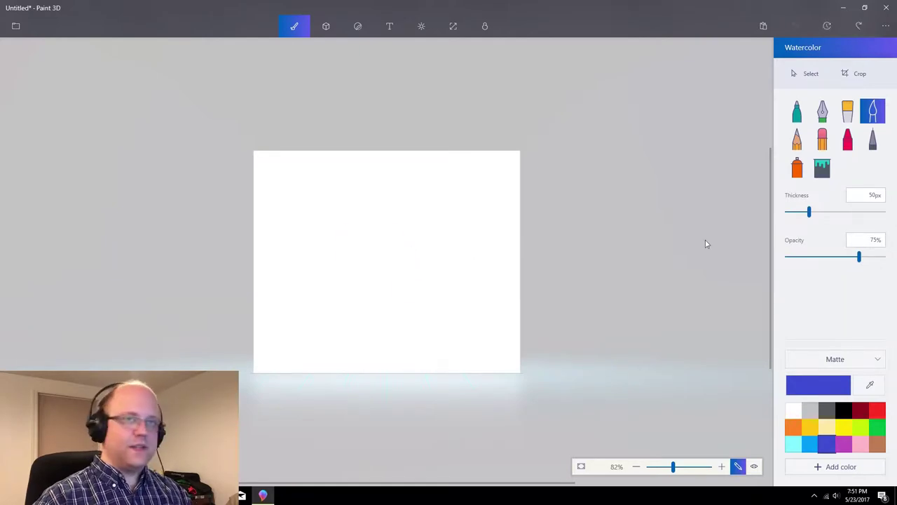
# Fill the whole canvas with indigo using the Fill tool, and refill it with the light blue palette color
pyautogui.click(825, 168)
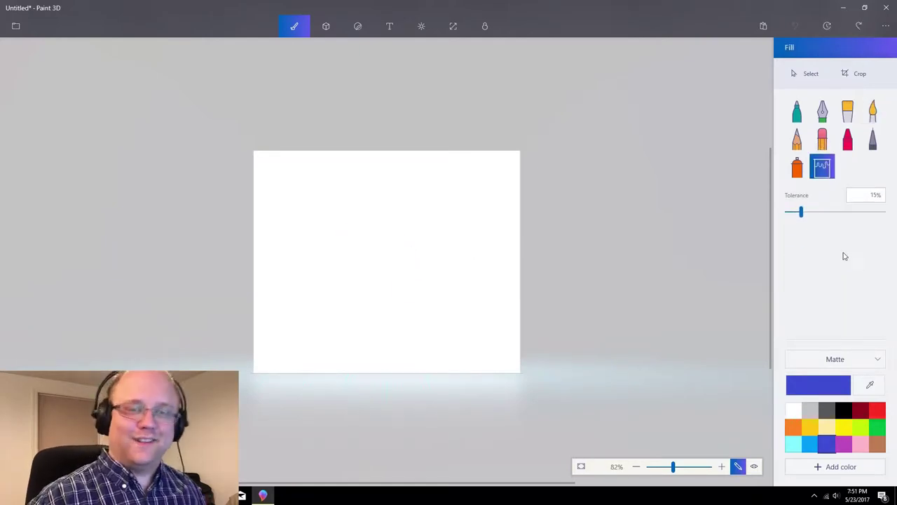
pyautogui.click(337, 279)
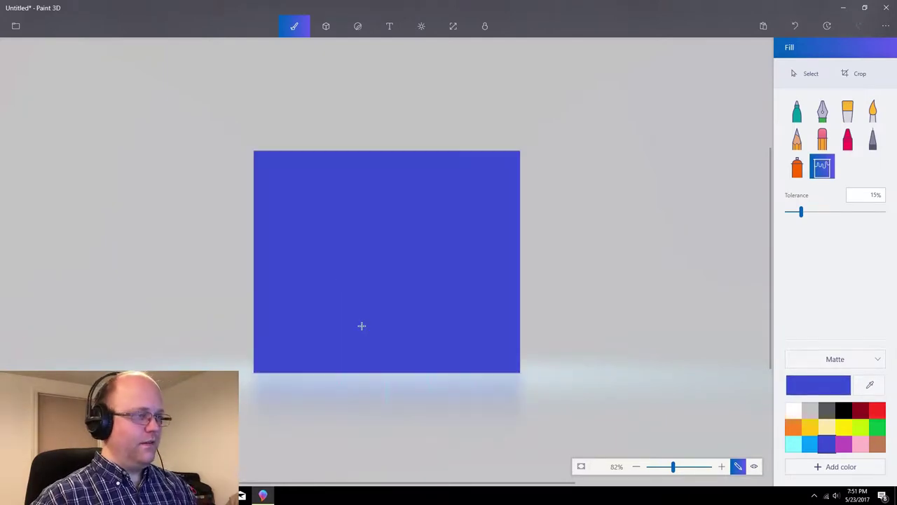
pyautogui.click(809, 443)
pyautogui.click(381, 216)
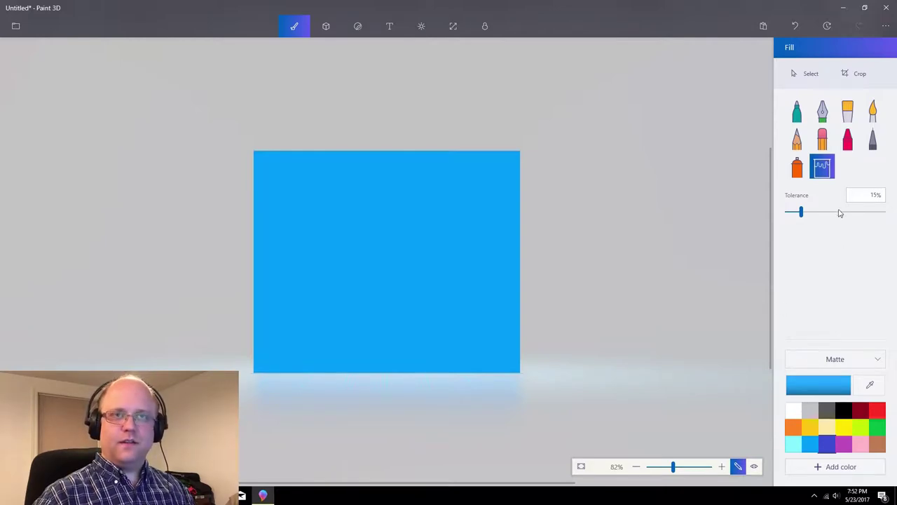
# Darken the current light blue to hex 006998 and fill the canvas with it
pyautogui.click(832, 389)
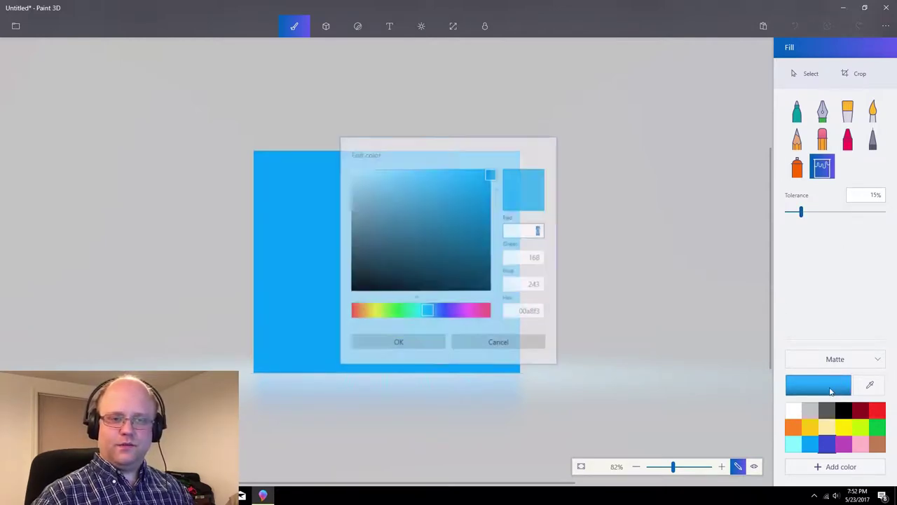
pyautogui.click(480, 191)
pyautogui.moveTo(480, 191); pyautogui.dragTo(534, 223)
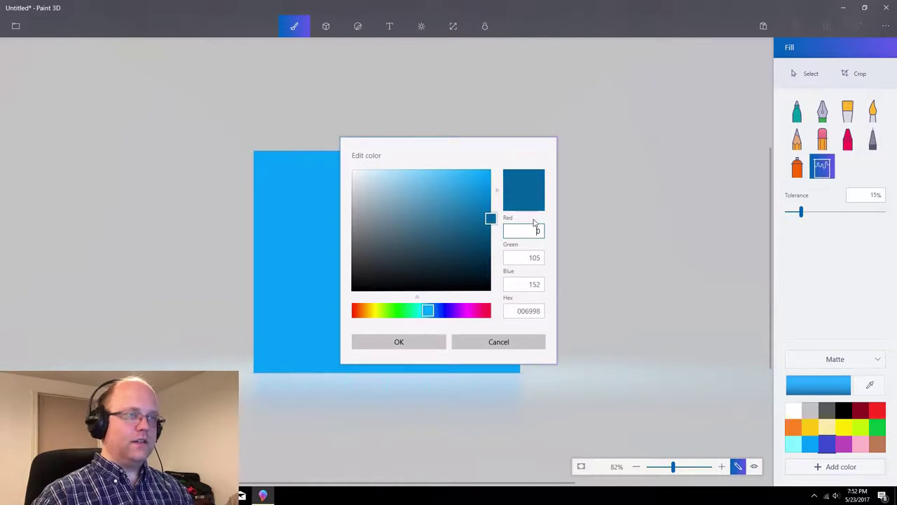
pyautogui.click(415, 342)
pyautogui.click(417, 341)
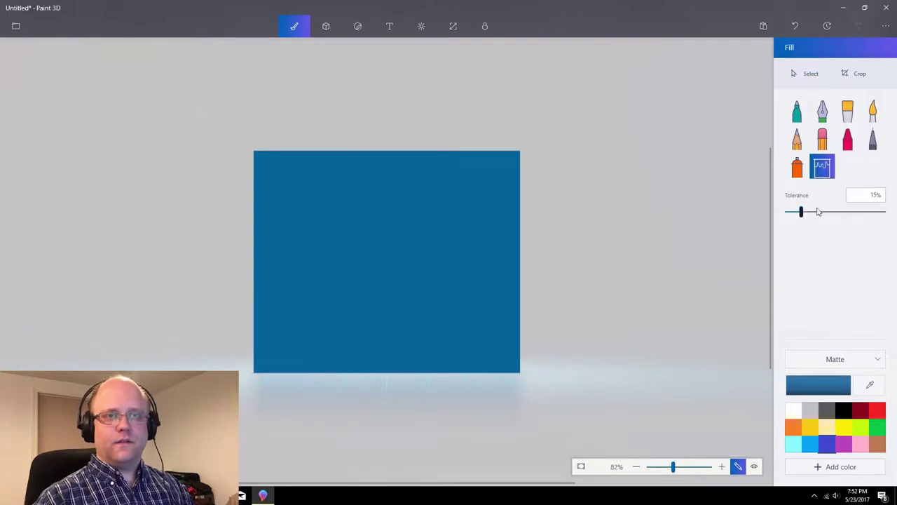
# Try filling the canvas with the Dull metal material and undo the fill
pyautogui.click(832, 360)
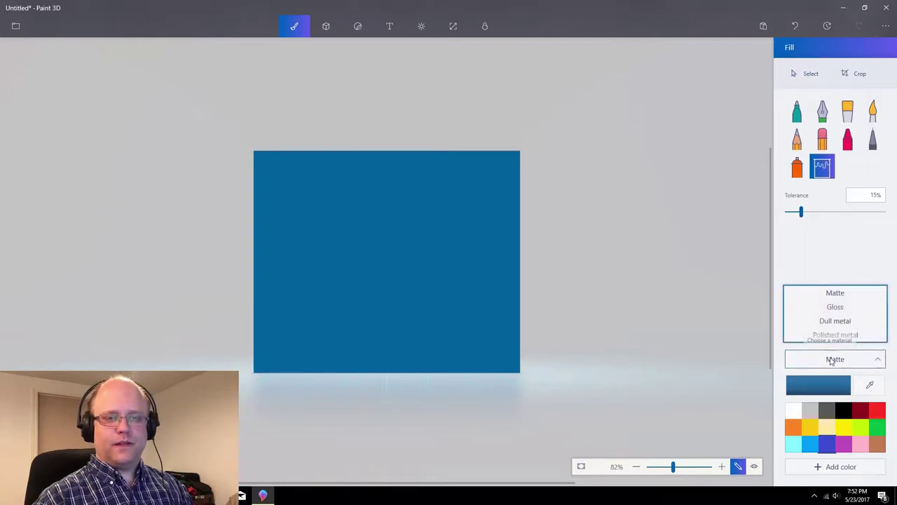
pyautogui.click(843, 324)
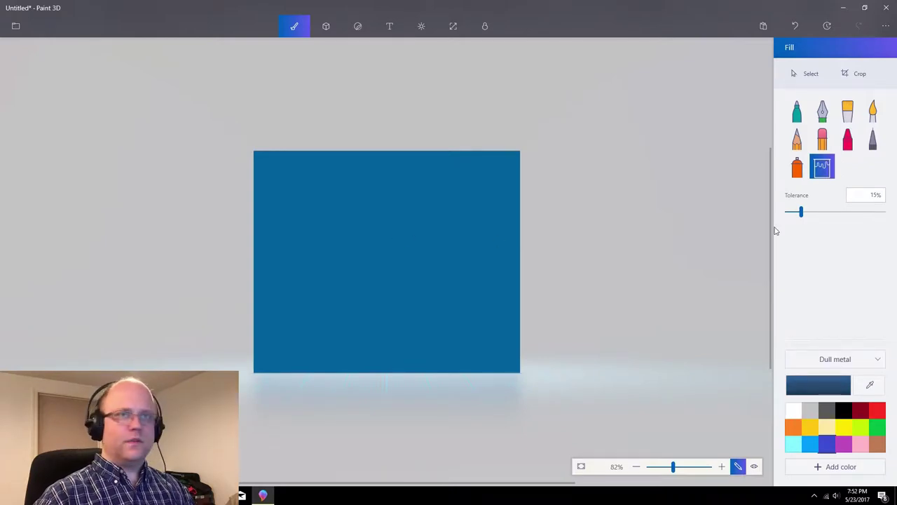
pyautogui.click(333, 284)
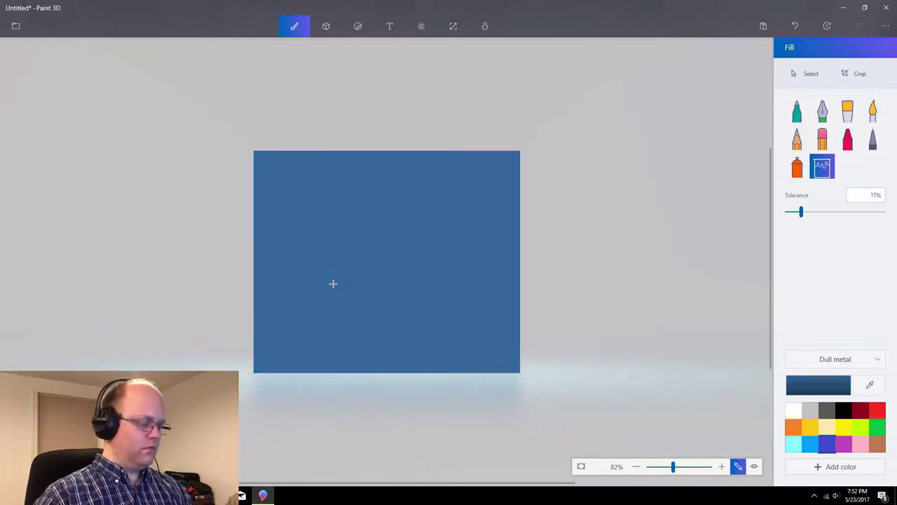
pyautogui.hotkey('ctrl', 'z')
# Try a Dull metal fill at 44% tolerance, undo it, and lower the tolerance to 16%
pyautogui.moveTo(801, 212); pyautogui.dragTo(830, 212)
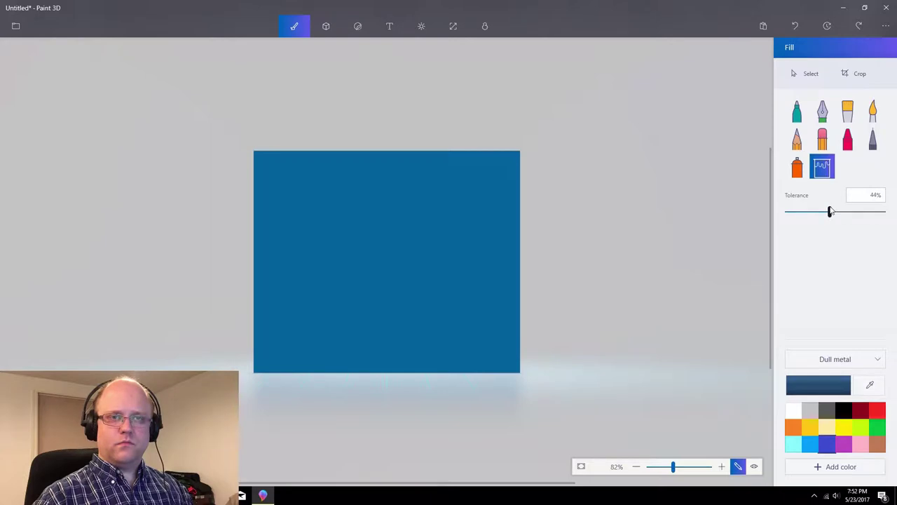
pyautogui.click(439, 263)
pyautogui.hotkey('ctrl', 'z')
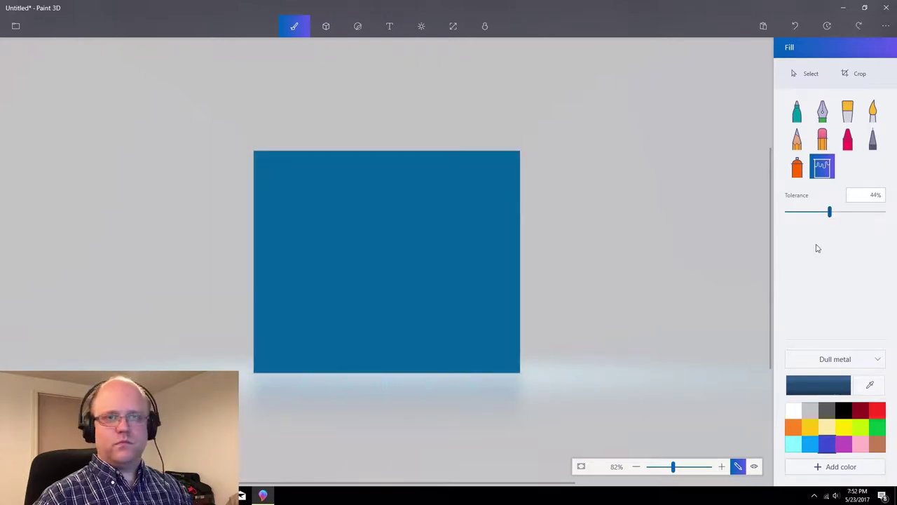
pyautogui.click(803, 212)
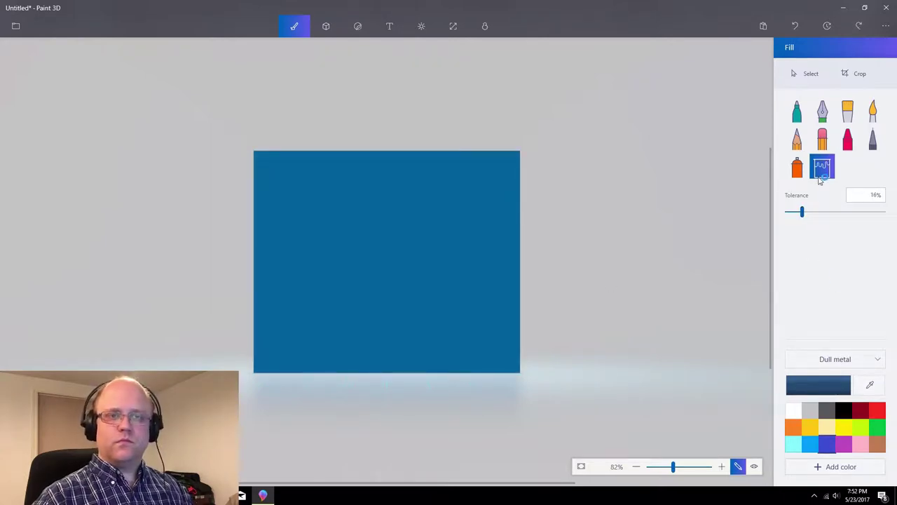
# Try filling the canvas with the Polished metal material and undo the fill, leaving the blue color unedited
pyautogui.click(838, 384)
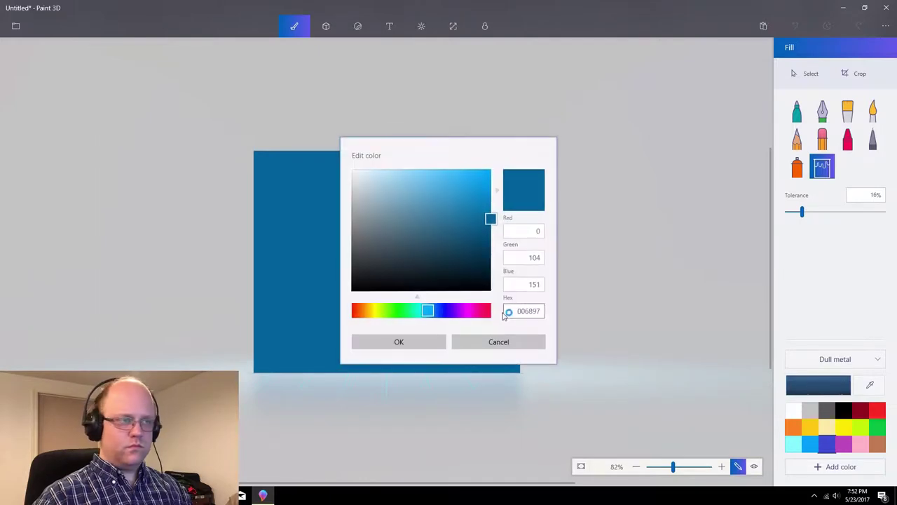
pyautogui.click(499, 339)
pyautogui.click(825, 356)
pyautogui.click(820, 333)
pyautogui.click(399, 283)
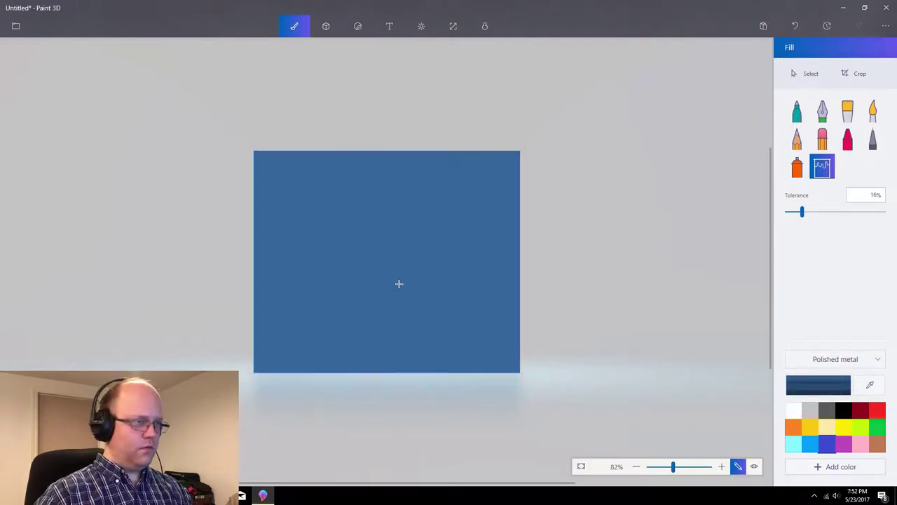
pyautogui.hotkey('ctrl', 'z')
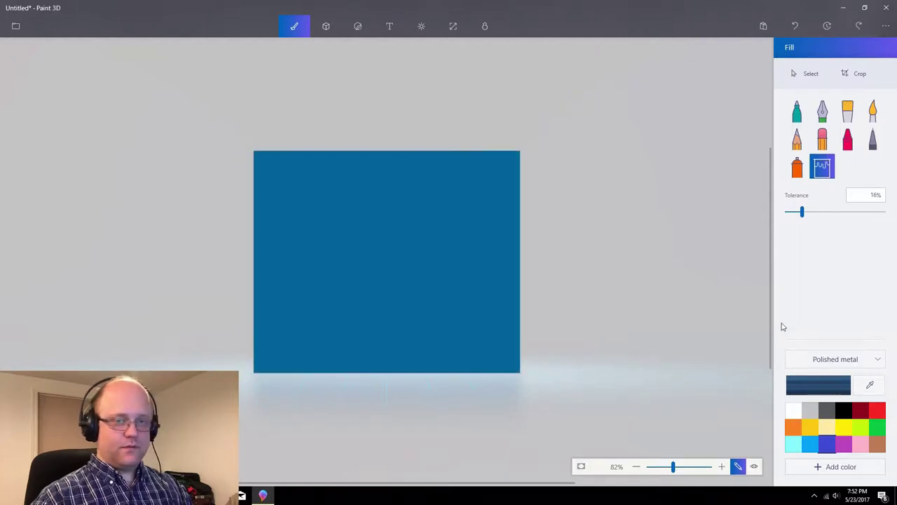
# Try a Gloss fill on the canvas and set the material back to Matte
pyautogui.click(842, 359)
pyautogui.click(842, 309)
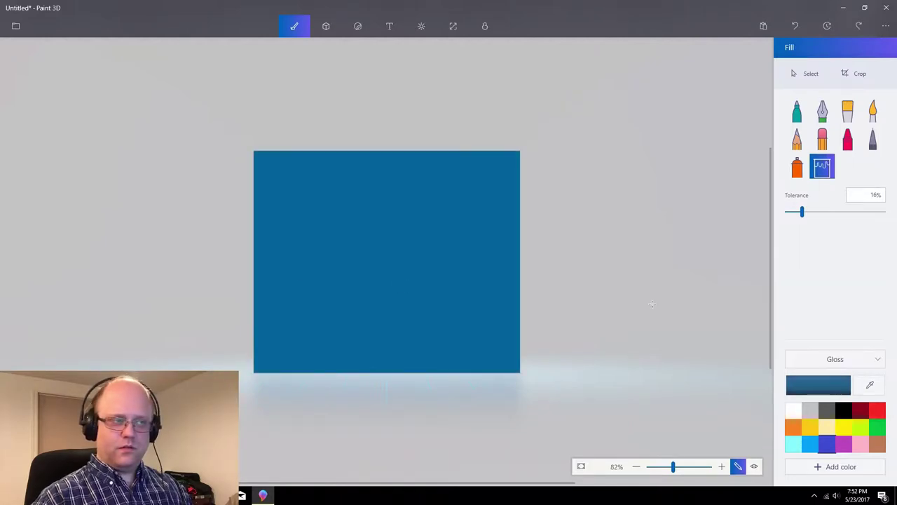
pyautogui.click(342, 288)
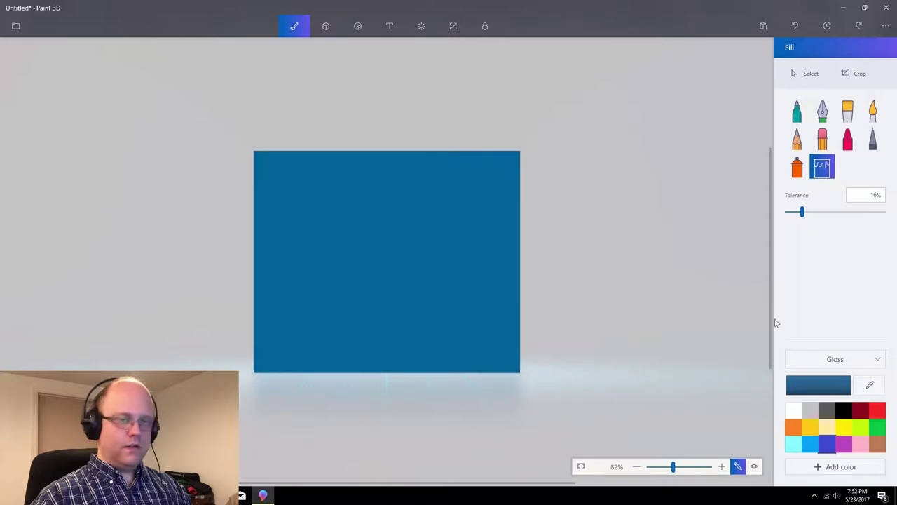
pyautogui.click(854, 361)
pyautogui.click(834, 295)
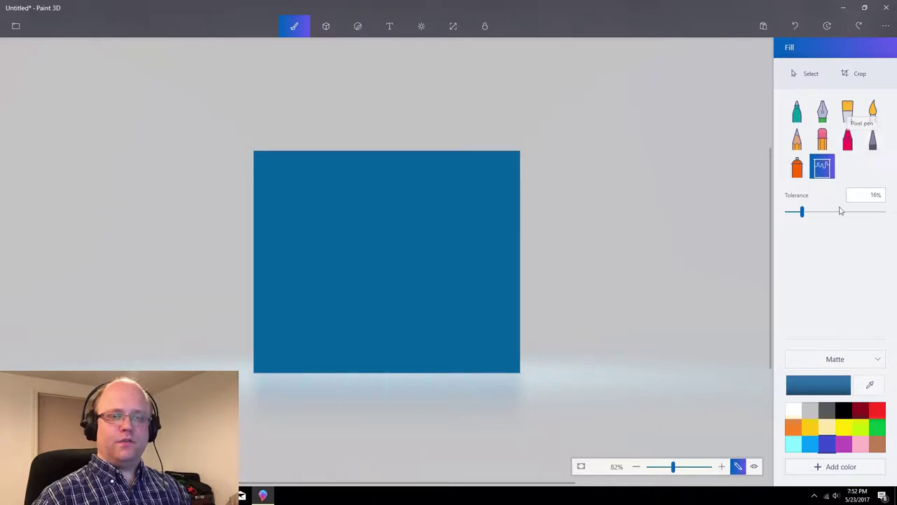
# Pick the brown palette color and darken it to hex 7b4323
pyautogui.click(877, 443)
pyautogui.click(838, 387)
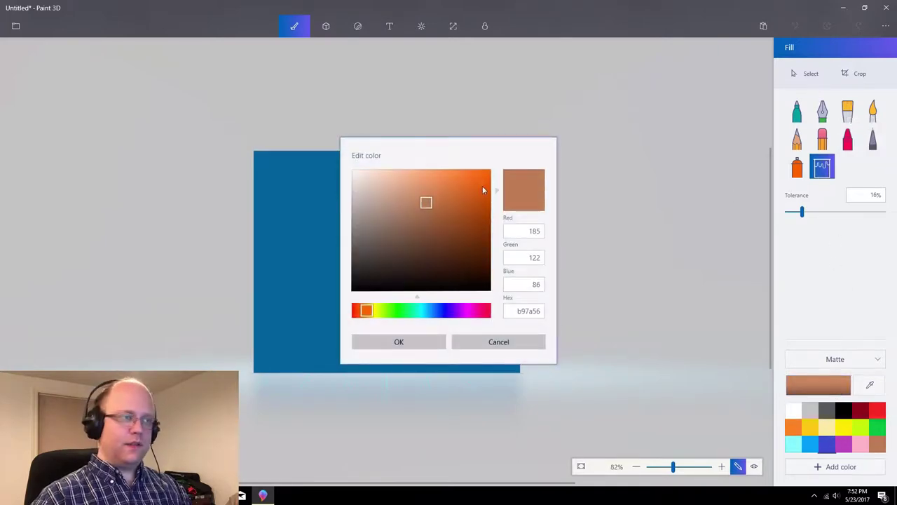
pyautogui.click(491, 224)
pyautogui.click(513, 230)
pyautogui.moveTo(471, 230)
pyautogui.mouseDown()
pyautogui.moveTo(442, 236)
pyautogui.moveTo(452, 235)
pyautogui.mouseUp()
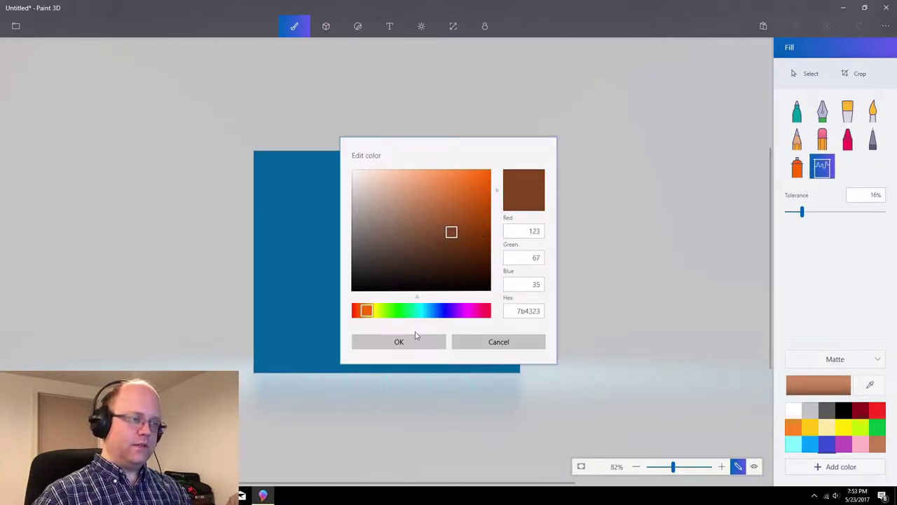
pyautogui.click(399, 341)
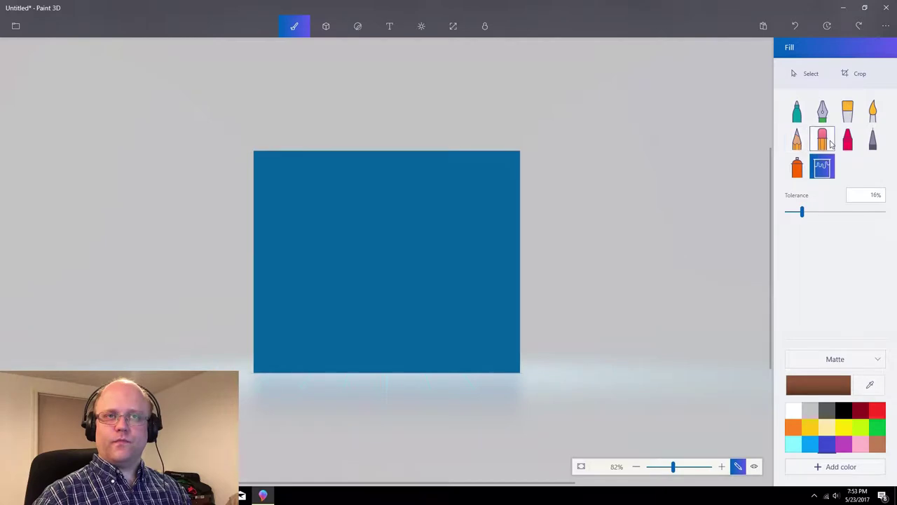
# Scribble a rough brown hillside on the lower canvas with the Crayon at 20 px and 75 px, and lighten the brown to hex 855336
pyautogui.click(822, 139)
pyautogui.click(847, 138)
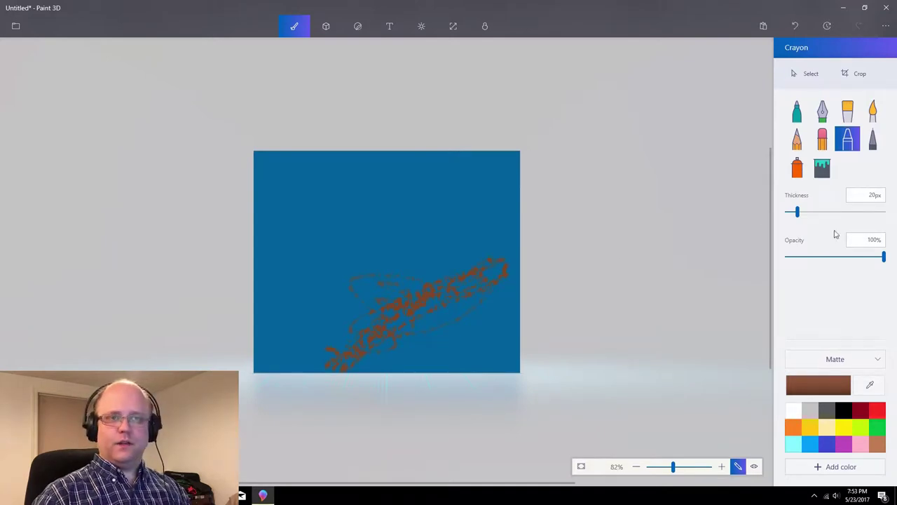
pyautogui.moveTo(828, 213); pyautogui.dragTo(856, 212)
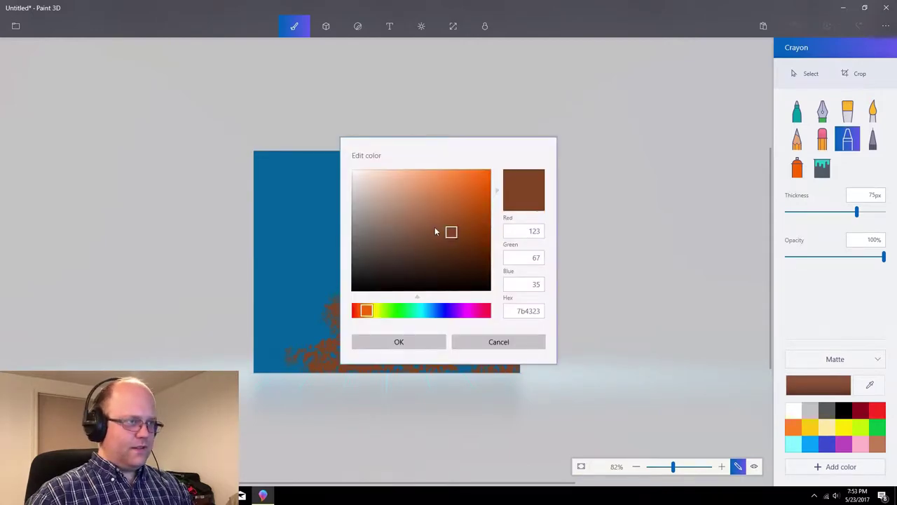
pyautogui.click(399, 343)
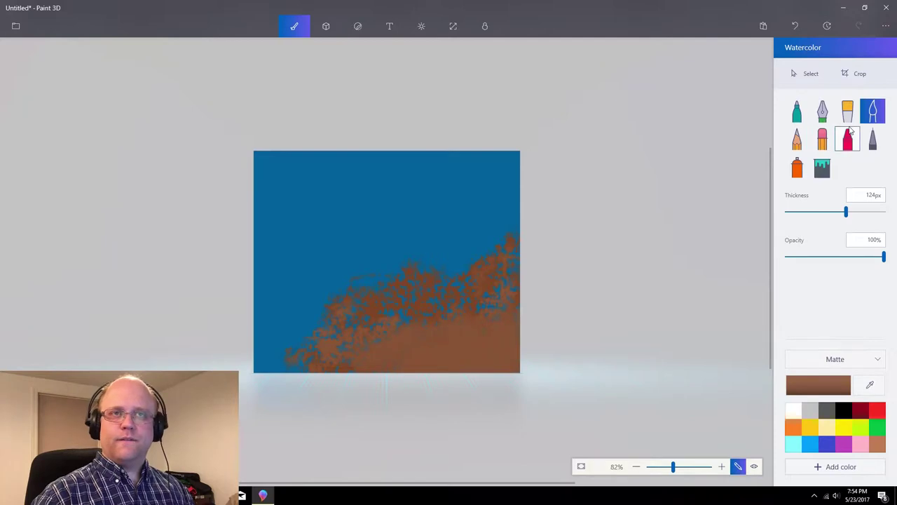
# Paint the hillside solid brown down to the canvas's lower edge with the Pixel pen at 49 px thickness and 100% opacity
pyautogui.click(848, 138)
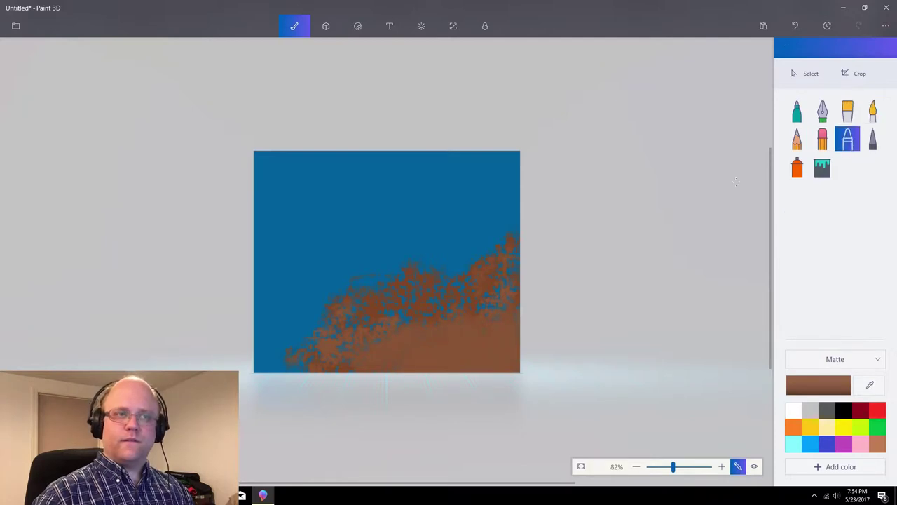
pyautogui.click(872, 139)
pyautogui.click(834, 211)
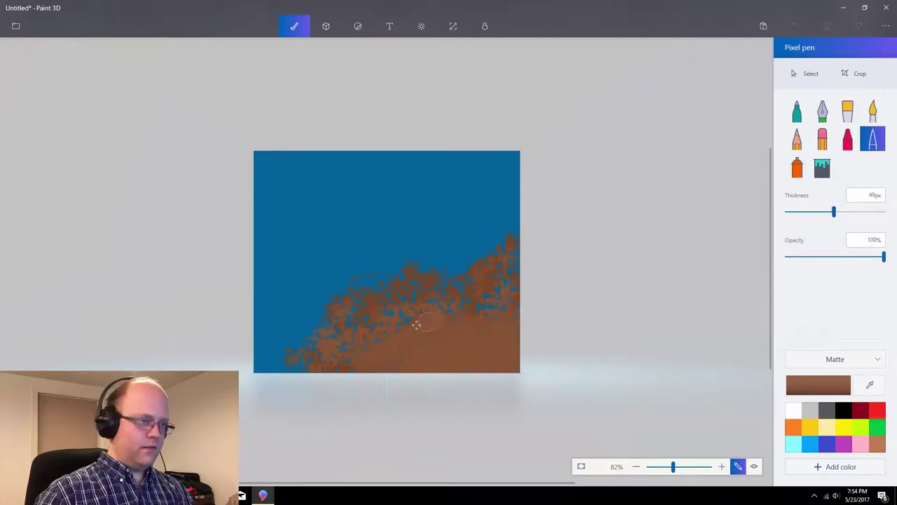
pyautogui.moveTo(416, 324)
pyautogui.mouseDown()
pyautogui.moveTo(373, 321)
pyautogui.moveTo(414, 315)
pyautogui.moveTo(415, 327)
pyautogui.moveTo(345, 368)
pyautogui.moveTo(289, 370)
pyautogui.moveTo(322, 354)
pyautogui.moveTo(355, 320)
pyautogui.moveTo(321, 342)
pyautogui.moveTo(333, 327)
pyautogui.moveTo(383, 289)
pyautogui.moveTo(468, 269)
pyautogui.moveTo(513, 237)
pyautogui.moveTo(397, 323)
pyautogui.moveTo(406, 310)
pyautogui.moveTo(369, 309)
pyautogui.mouseUp()
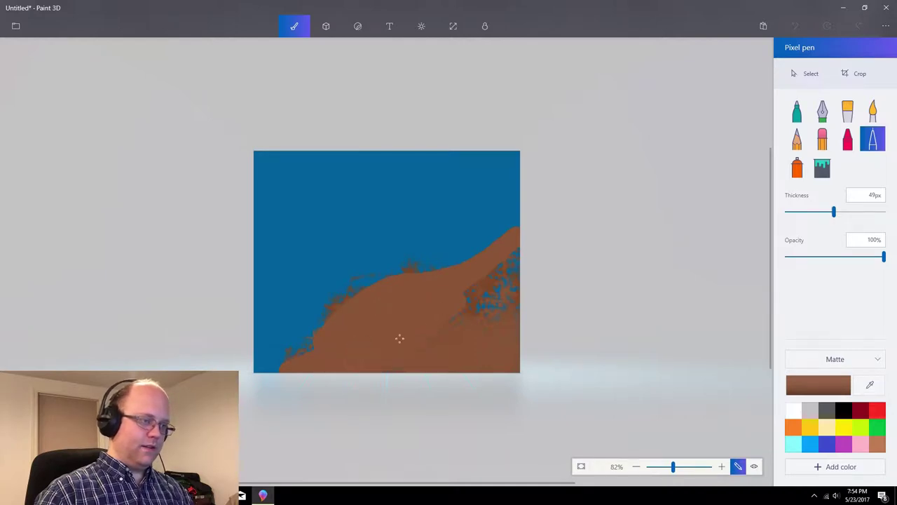
pyautogui.moveTo(427, 355)
pyautogui.mouseDown()
pyautogui.moveTo(499, 268)
pyautogui.moveTo(500, 297)
pyautogui.moveTo(516, 310)
pyautogui.mouseUp()
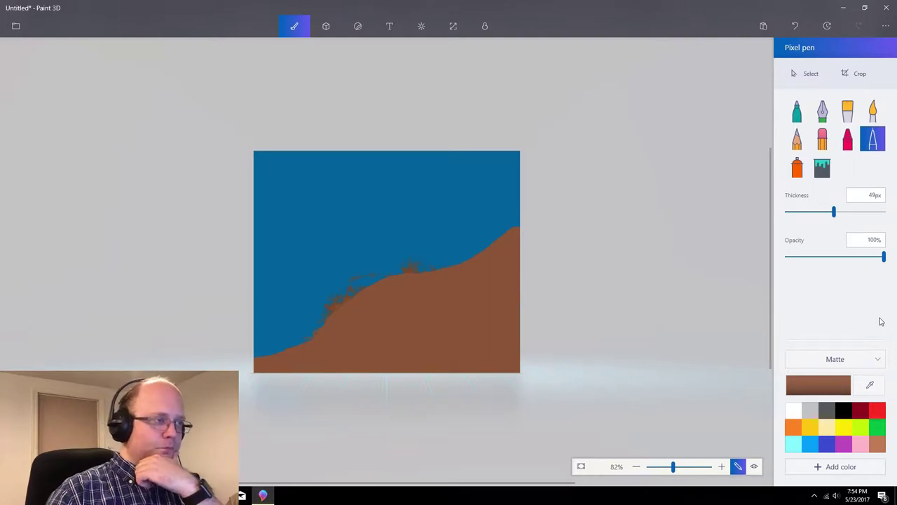
# Texture the brown hillside with dark gray Crayon strokes at 75 px thickness and 45% opacity
pyautogui.click(824, 388)
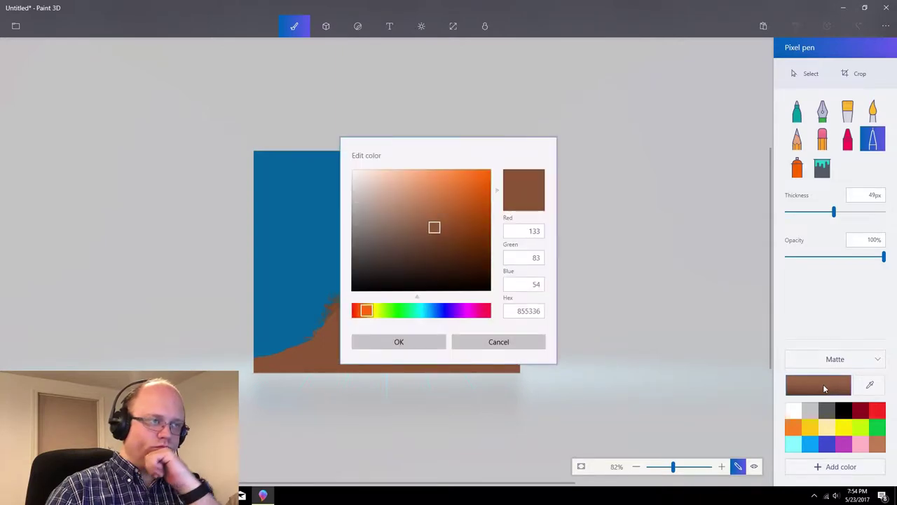
pyautogui.click(536, 346)
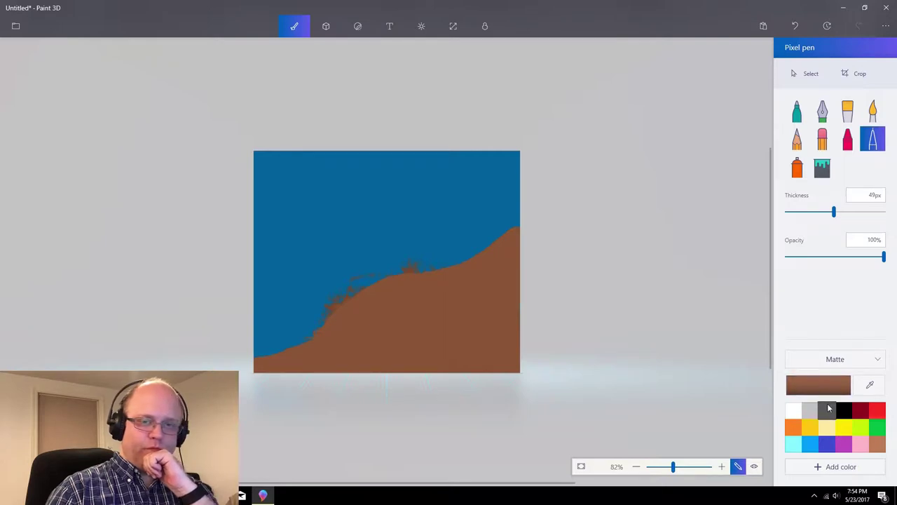
pyautogui.click(848, 138)
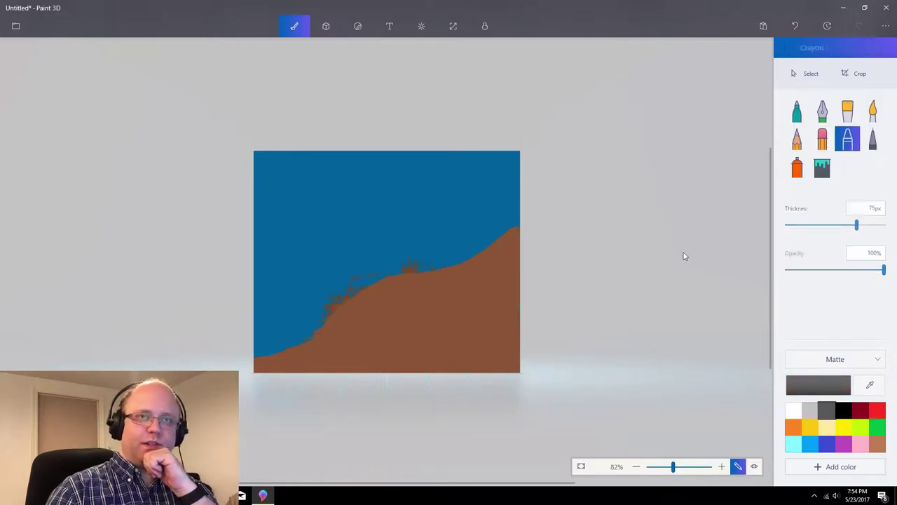
pyautogui.click(832, 256)
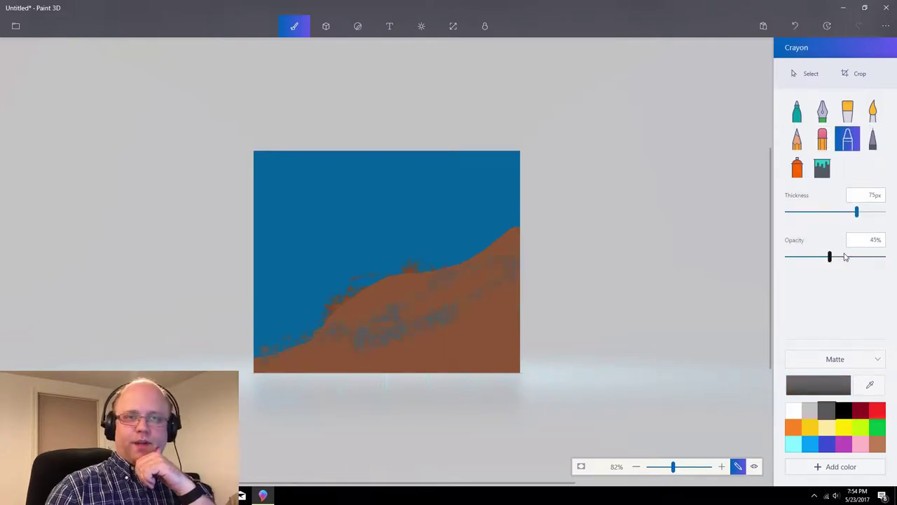
pyautogui.moveTo(464, 322)
pyautogui.mouseDown()
pyautogui.moveTo(327, 357)
pyautogui.moveTo(399, 311)
pyautogui.moveTo(491, 274)
pyautogui.moveTo(430, 323)
pyautogui.mouseUp()
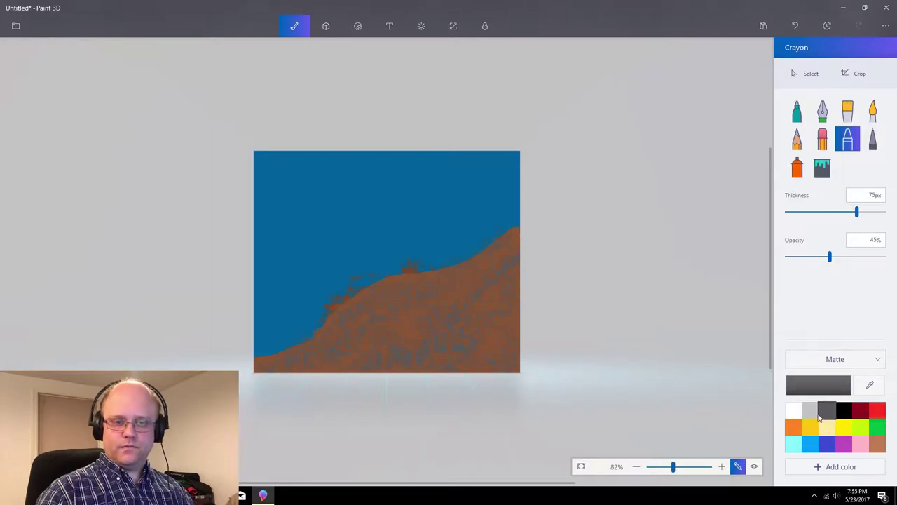
# Add light brown Crayon highlights across the hillside at 75 px thickness and 45% opacity
pyautogui.click(877, 445)
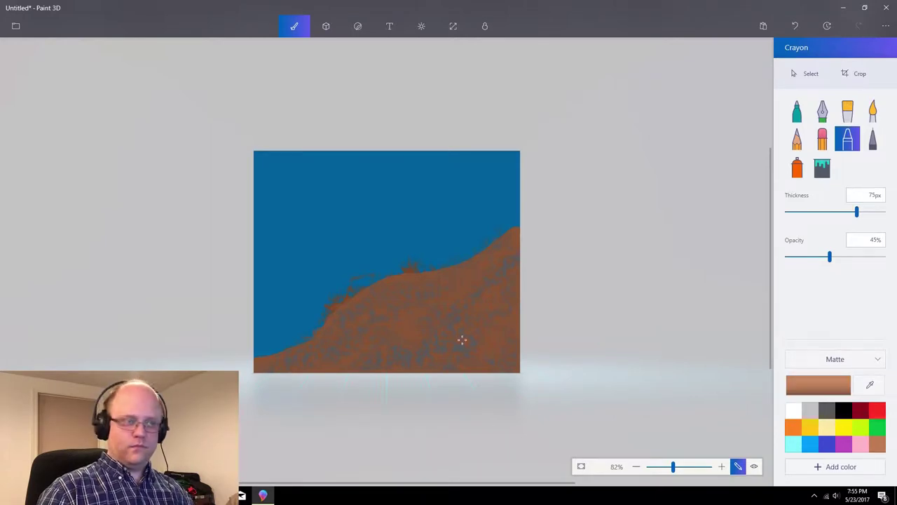
pyautogui.moveTo(394, 338)
pyautogui.mouseDown()
pyautogui.moveTo(506, 277)
pyautogui.moveTo(490, 290)
pyautogui.moveTo(512, 263)
pyautogui.moveTo(457, 283)
pyautogui.moveTo(481, 254)
pyautogui.moveTo(374, 300)
pyautogui.moveTo(415, 291)
pyautogui.moveTo(394, 308)
pyautogui.moveTo(424, 308)
pyautogui.moveTo(454, 324)
pyautogui.moveTo(477, 314)
pyautogui.moveTo(318, 341)
pyautogui.moveTo(266, 360)
pyautogui.mouseUp()
pyautogui.moveTo(331, 358)
pyautogui.mouseDown()
pyautogui.moveTo(445, 366)
pyautogui.moveTo(408, 330)
pyautogui.mouseUp()
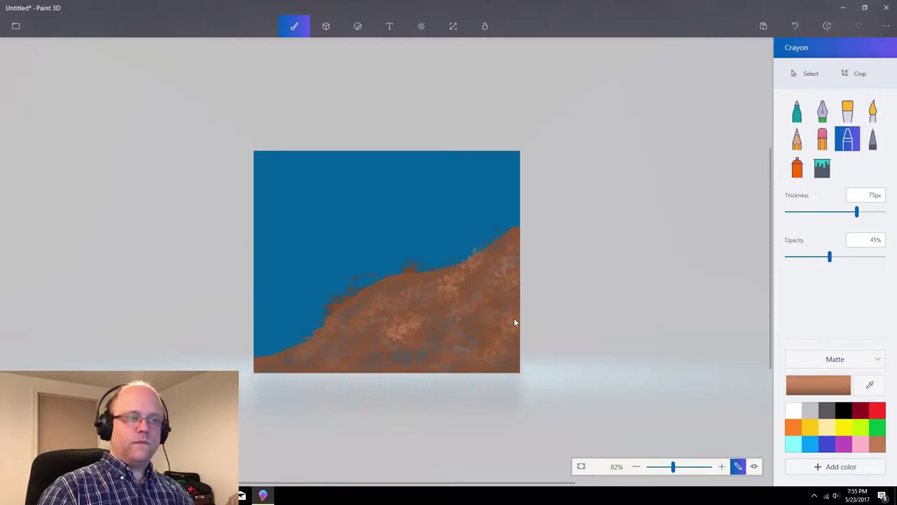
# Paint a white and light gray snowcap along the brown hillside's upper ridge with the Crayon at 75 px thickness and 45% opacity
pyautogui.moveTo(463, 299); pyautogui.dragTo(531, 210)
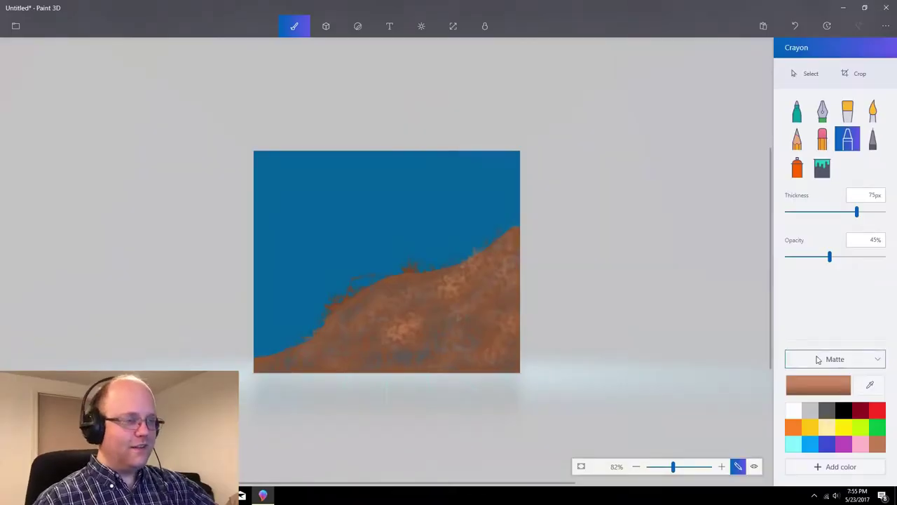
pyautogui.click(795, 409)
pyautogui.moveTo(486, 267)
pyautogui.mouseDown()
pyautogui.moveTo(515, 229)
pyautogui.moveTo(483, 253)
pyautogui.moveTo(401, 286)
pyautogui.moveTo(529, 245)
pyautogui.moveTo(517, 269)
pyautogui.moveTo(488, 269)
pyautogui.moveTo(511, 232)
pyautogui.moveTo(494, 281)
pyautogui.moveTo(511, 304)
pyautogui.mouseUp()
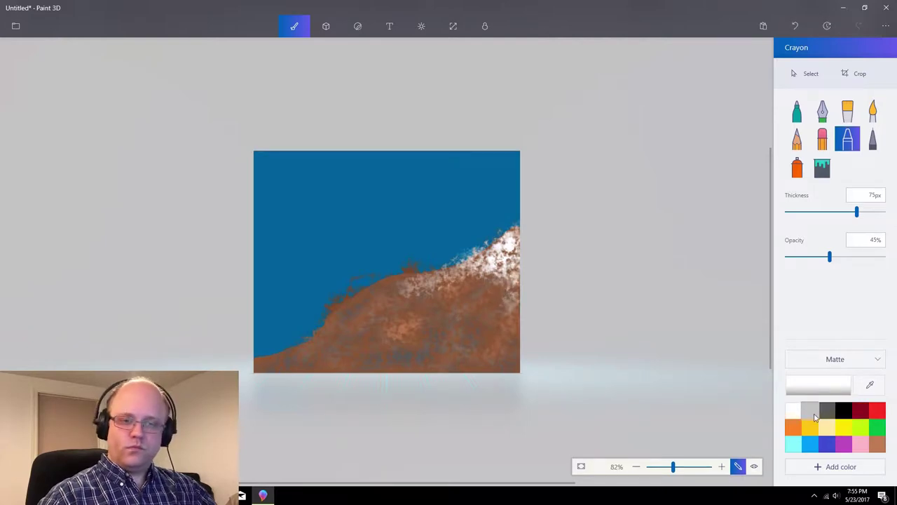
pyautogui.click(810, 411)
pyautogui.moveTo(511, 242)
pyautogui.mouseDown()
pyautogui.moveTo(510, 227)
pyautogui.moveTo(450, 271)
pyautogui.moveTo(531, 245)
pyautogui.moveTo(487, 289)
pyautogui.moveTo(495, 281)
pyautogui.moveTo(421, 289)
pyautogui.moveTo(484, 279)
pyautogui.moveTo(519, 288)
pyautogui.mouseUp()
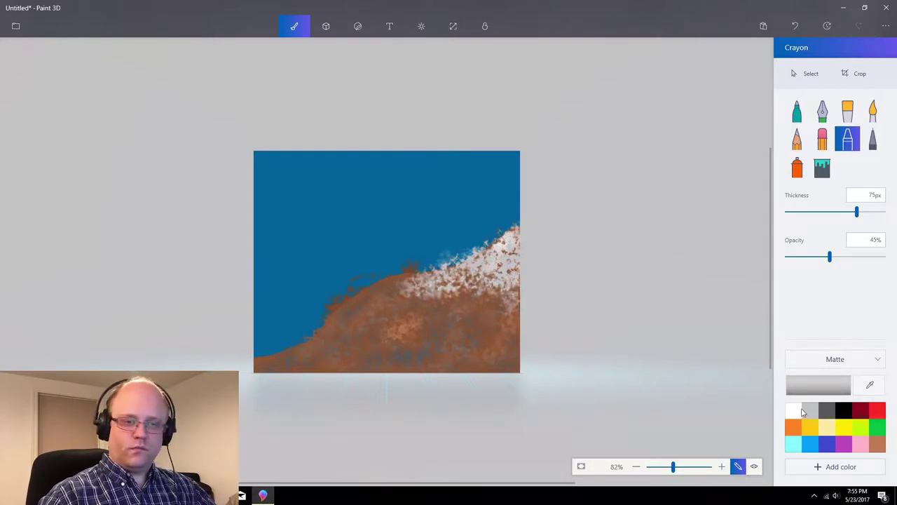
pyautogui.moveTo(418, 293)
pyautogui.mouseDown()
pyautogui.moveTo(389, 284)
pyautogui.moveTo(415, 269)
pyautogui.moveTo(385, 275)
pyautogui.moveTo(350, 301)
pyautogui.mouseUp()
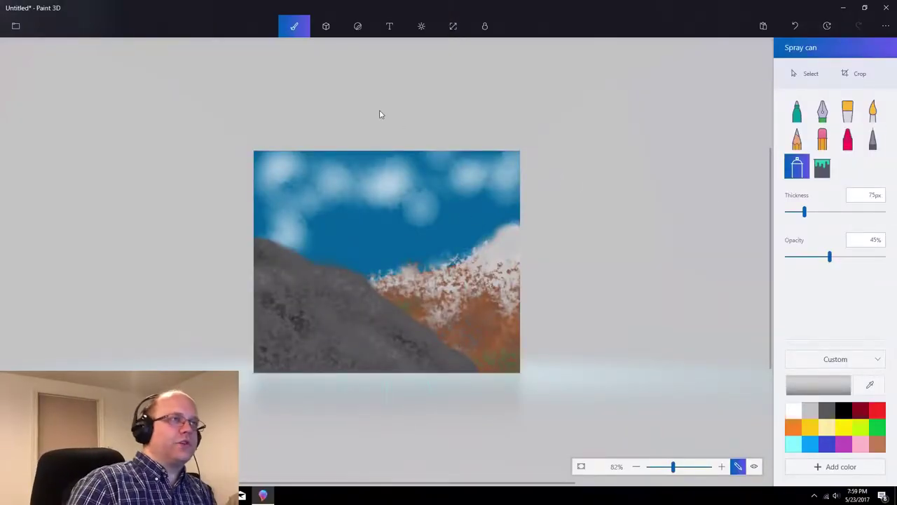
# Insert a 3D sphere stretched into a wide ellipsoid overlapping the canvas's upper-right corner
pyautogui.click(326, 25)
pyautogui.click(815, 184)
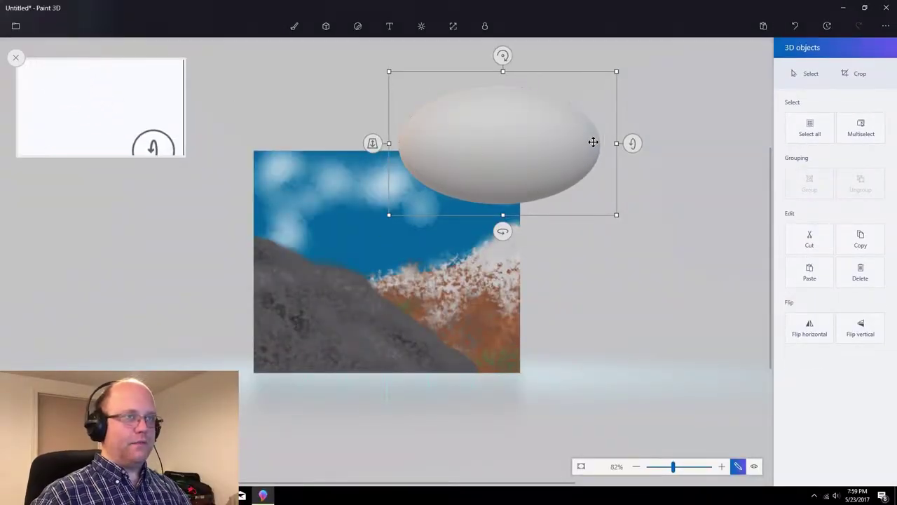
# Try rotating the 3D ellipsoid about its axes, moving it toward the canvas's left side and shrinking it
pyautogui.moveTo(508, 60); pyautogui.dragTo(502, 231)
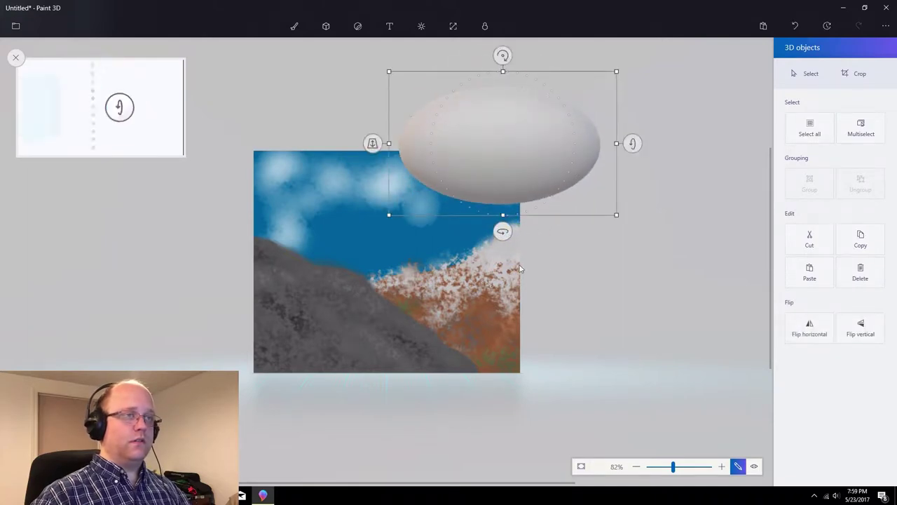
pyautogui.moveTo(634, 143); pyautogui.dragTo(544, 305)
pyautogui.moveTo(507, 246)
pyautogui.mouseDown()
pyautogui.moveTo(506, 255)
pyautogui.moveTo(747, 281)
pyautogui.moveTo(659, 295)
pyautogui.mouseUp()
pyautogui.moveTo(533, 156)
pyautogui.mouseDown()
pyautogui.moveTo(404, 224)
pyautogui.moveTo(380, 226)
pyautogui.mouseUp()
pyautogui.moveTo(485, 119); pyautogui.dragTo(404, 197)
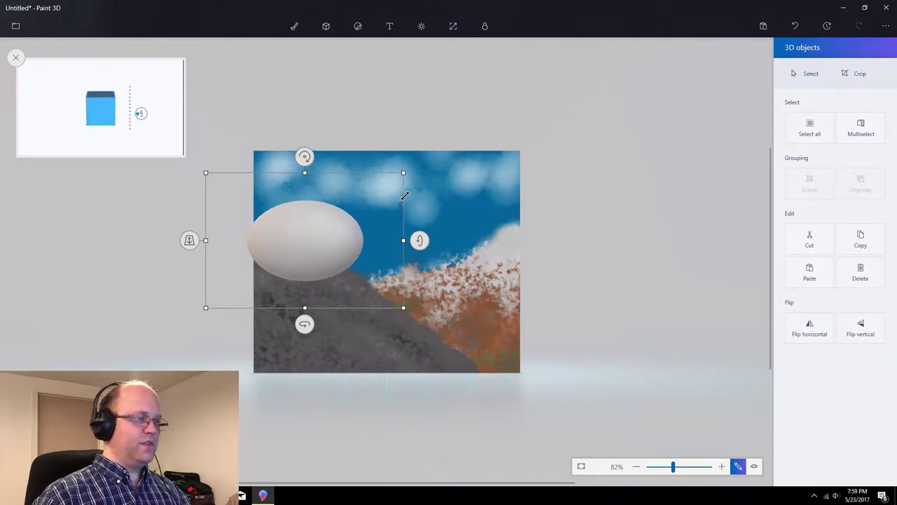
# Try flattening and tilting the ellipsoid above the gray hill, and undo the ellipsoid changes
pyautogui.click(339, 179)
pyautogui.click(292, 251)
pyautogui.moveTo(305, 173); pyautogui.dragTo(314, 208)
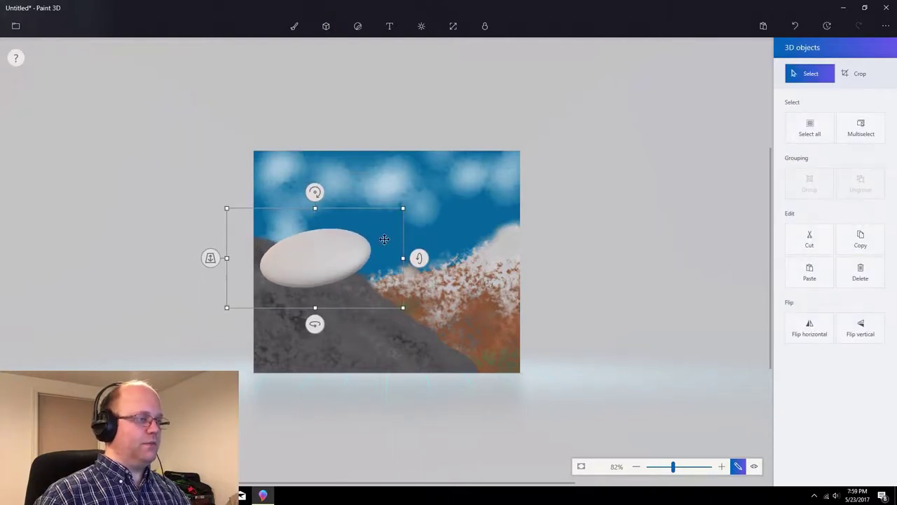
pyautogui.moveTo(421, 257)
pyautogui.mouseDown()
pyautogui.moveTo(419, 302)
pyautogui.moveTo(418, 210)
pyautogui.moveTo(419, 267)
pyautogui.mouseUp()
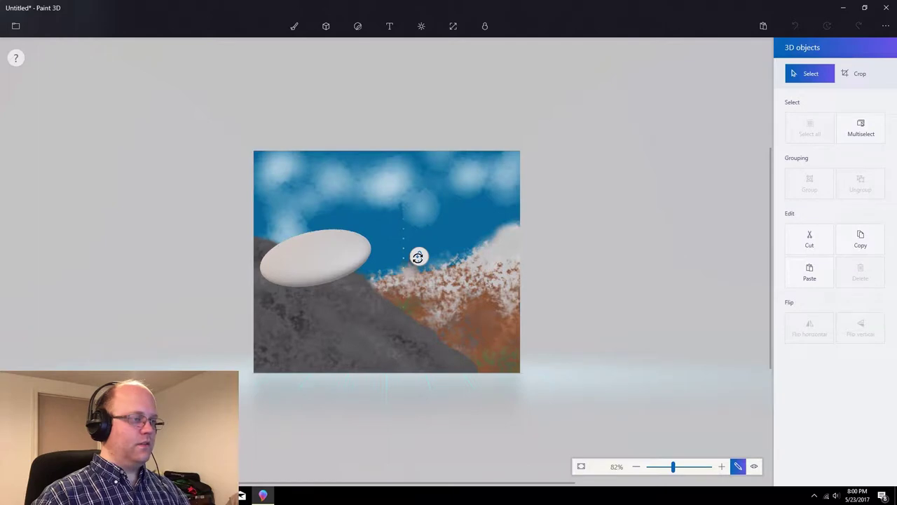
pyautogui.moveTo(419, 257); pyautogui.dragTo(417, 237)
pyautogui.hotkey('ctrl', 'z')
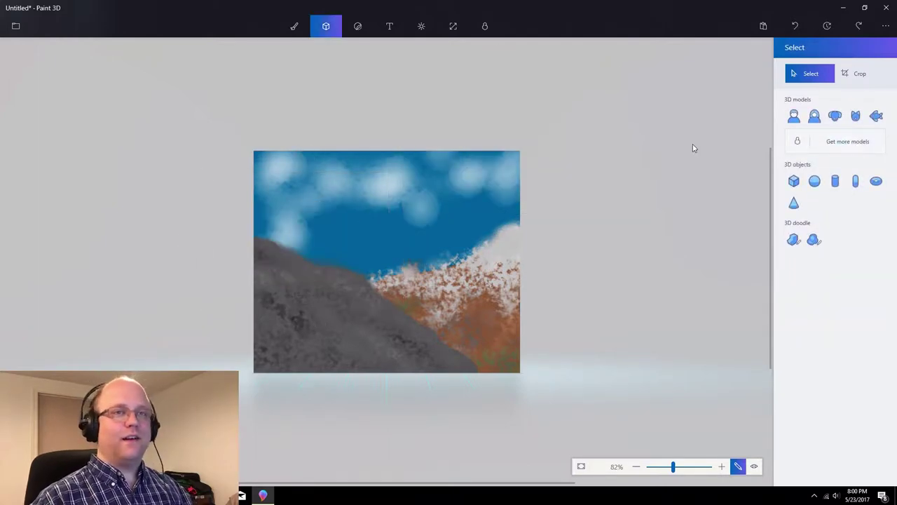
# Redo the ellipsoid's insertion and move it over the middle of the painted landscape
pyautogui.hotkey('ctrl', 'y')
pyautogui.moveTo(551, 153); pyautogui.dragTo(446, 244)
pyautogui.click(326, 26)
pyautogui.click(545, 134)
pyautogui.moveTo(545, 134); pyautogui.dragTo(385, 235)
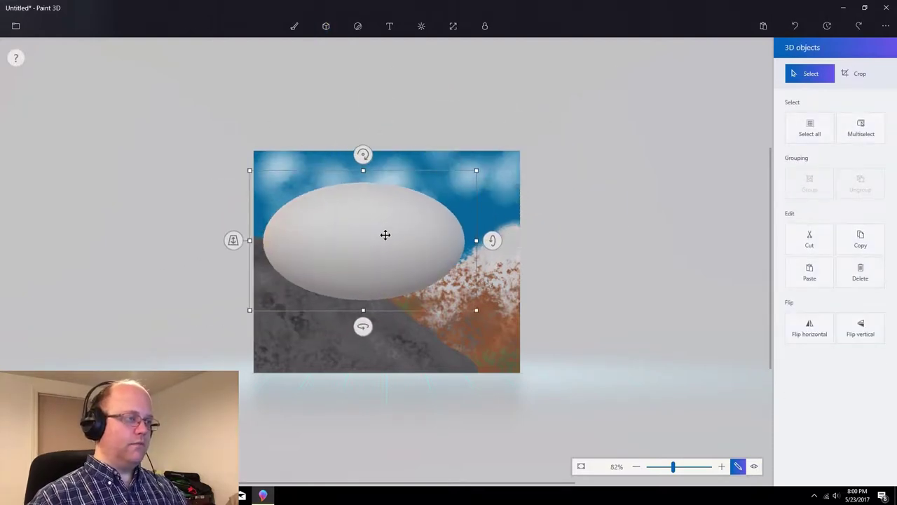
# Shrink the ellipsoid and place it in the upper-left part of the sky, pushed farther back in depth
pyautogui.moveTo(473, 171); pyautogui.dragTo(405, 222)
pyautogui.moveTo(342, 220); pyautogui.dragTo(345, 235)
pyautogui.moveTo(328, 325); pyautogui.dragTo(431, 342)
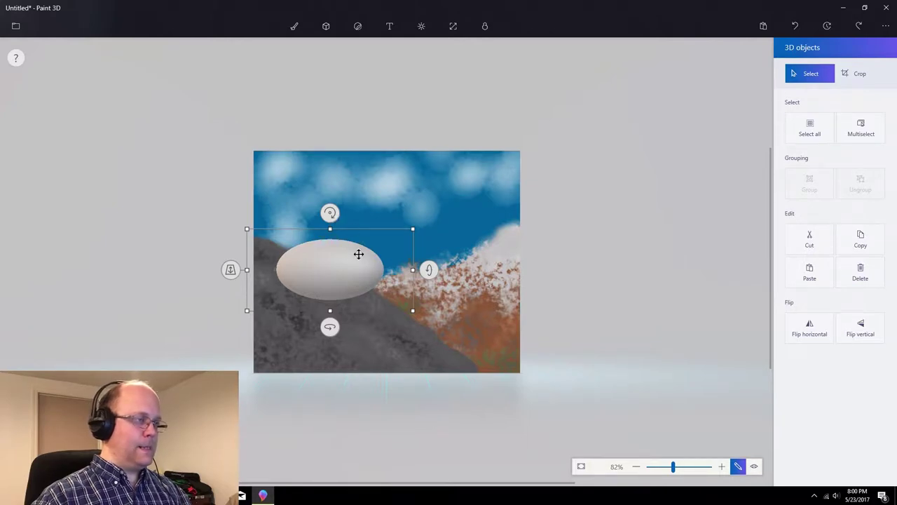
pyautogui.moveTo(343, 272); pyautogui.dragTo(328, 195)
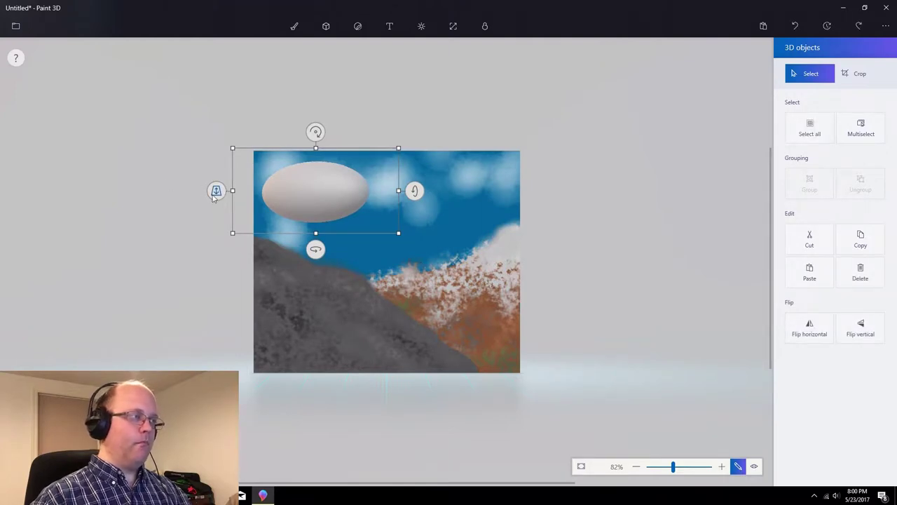
pyautogui.moveTo(216, 194); pyautogui.dragTo(235, 82)
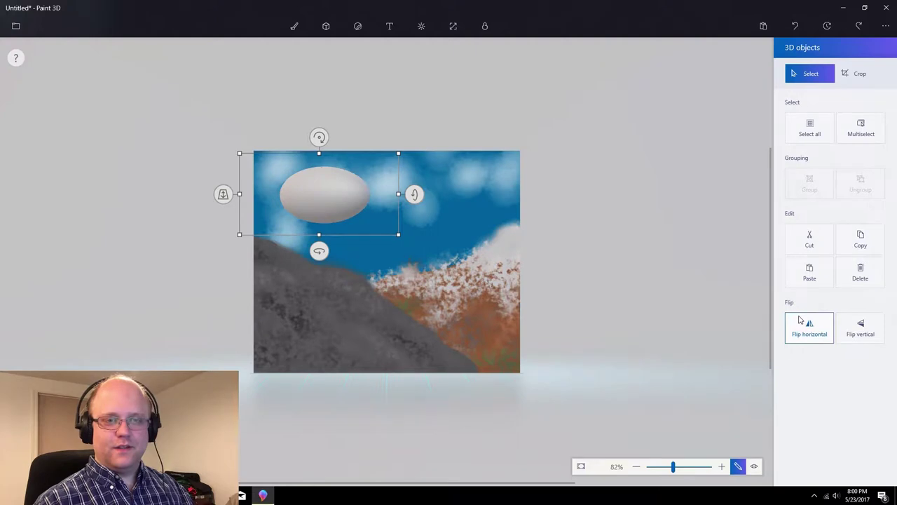
# Spray a purple glow on the sky around the ellipsoid with the Spray can at 75 px thickness and 45% opacity
pyautogui.click(294, 27)
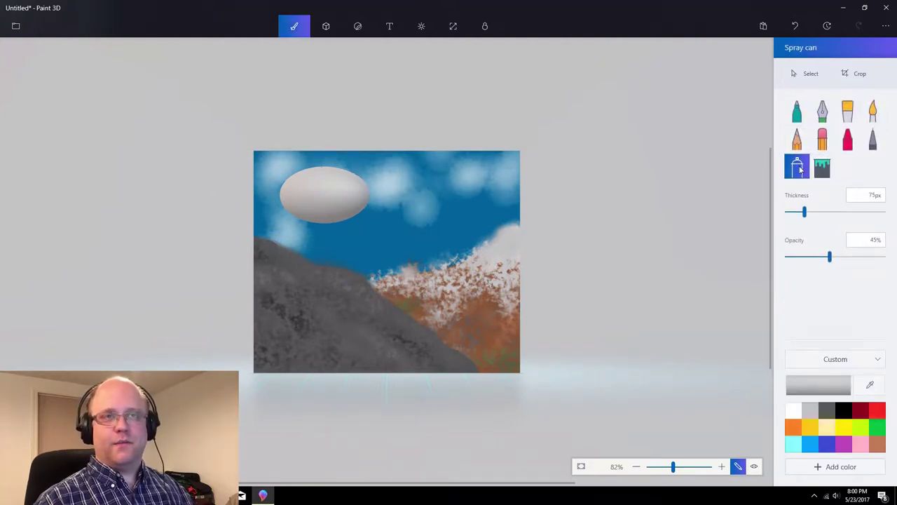
pyautogui.click(847, 446)
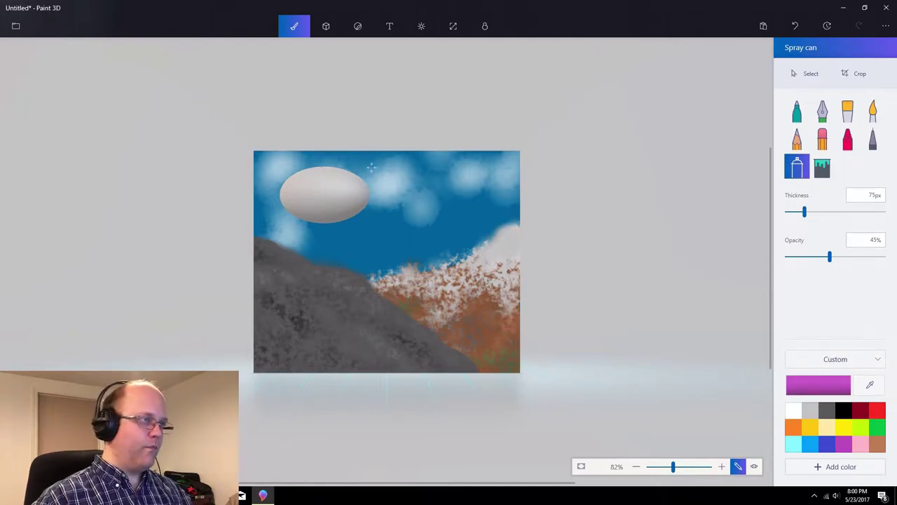
pyautogui.moveTo(370, 167)
pyautogui.mouseDown()
pyautogui.moveTo(263, 166)
pyautogui.moveTo(290, 166)
pyautogui.moveTo(249, 196)
pyautogui.moveTo(271, 213)
pyautogui.moveTo(275, 199)
pyautogui.moveTo(300, 230)
pyautogui.moveTo(296, 214)
pyautogui.moveTo(346, 230)
pyautogui.moveTo(334, 223)
pyautogui.moveTo(368, 220)
pyautogui.moveTo(355, 213)
pyautogui.moveTo(377, 197)
pyautogui.moveTo(365, 191)
pyautogui.moveTo(365, 167)
pyautogui.mouseUp()
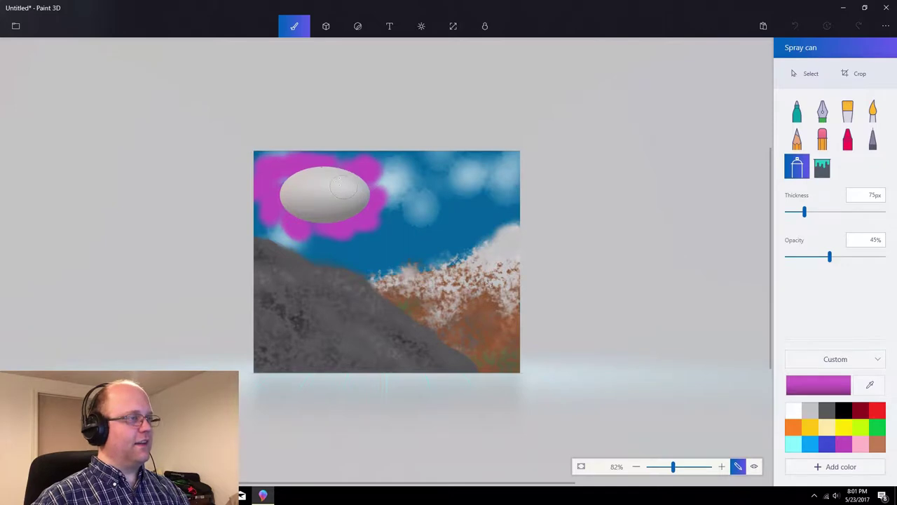
pyautogui.moveTo(345, 161); pyautogui.dragTo(349, 170)
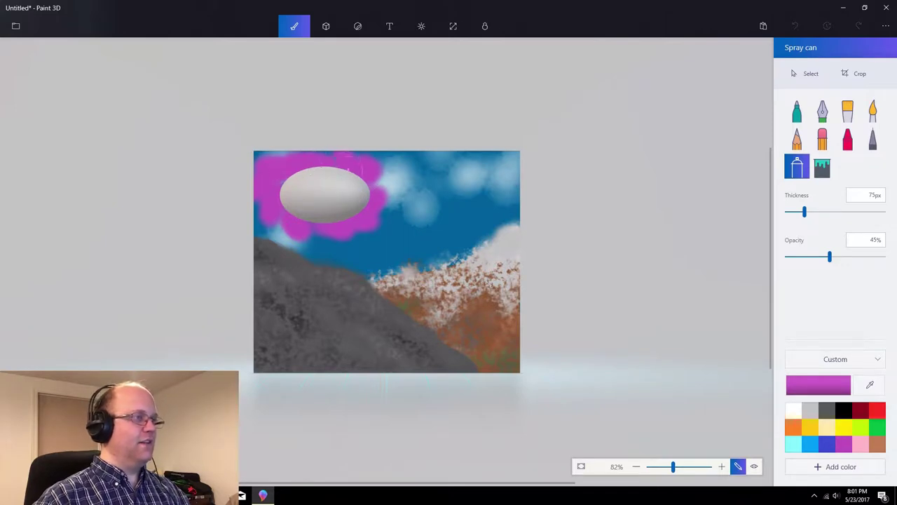
# Add short dark gray spray strokes around the ellipsoid's edge with the Spray can at 37 px thickness and 22% opacity
pyautogui.click(845, 412)
pyautogui.click(828, 414)
pyautogui.moveTo(804, 212); pyautogui.dragTo(790, 212)
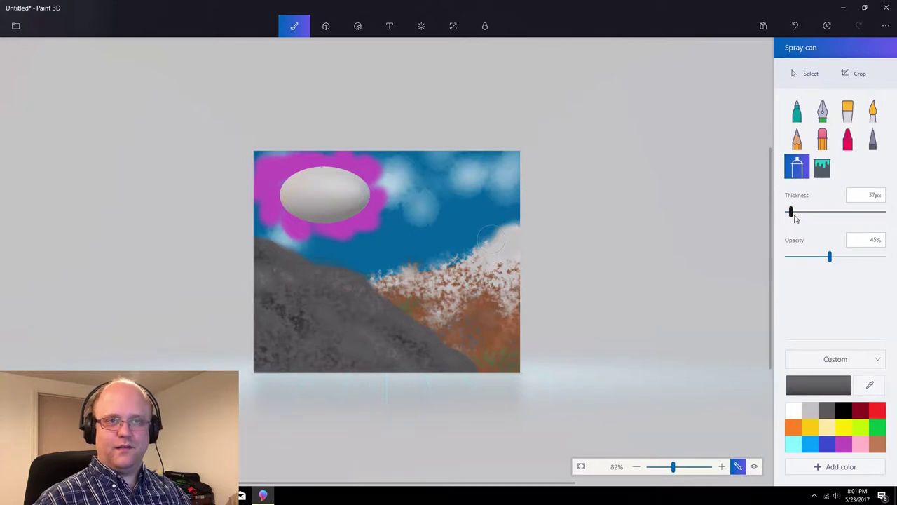
pyautogui.click(807, 257)
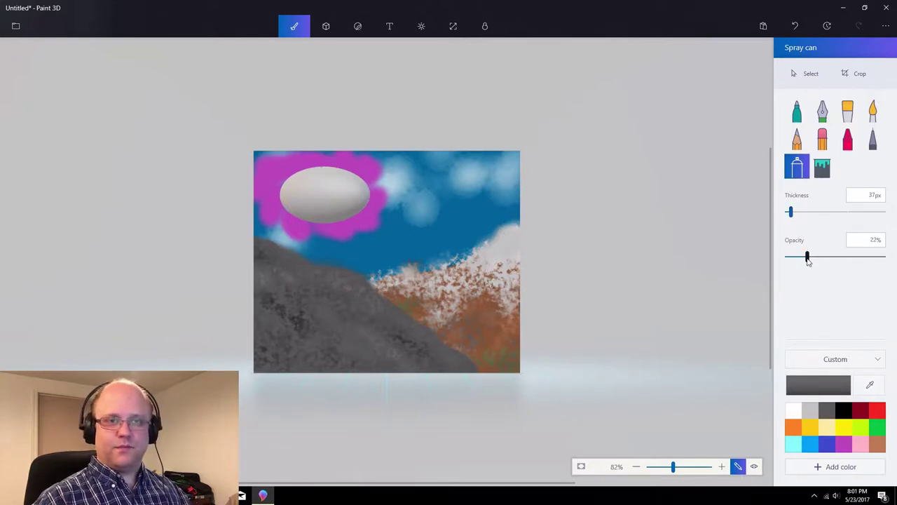
pyautogui.moveTo(366, 186)
pyautogui.mouseDown()
pyautogui.moveTo(372, 198)
pyautogui.moveTo(379, 174)
pyautogui.moveTo(359, 198)
pyautogui.mouseUp()
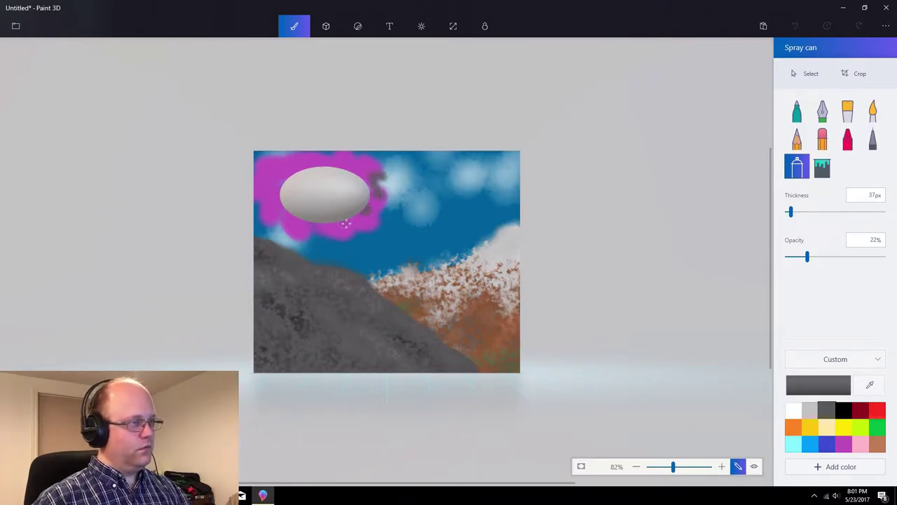
pyautogui.moveTo(290, 210)
pyautogui.mouseDown()
pyautogui.moveTo(269, 201)
pyautogui.moveTo(281, 186)
pyautogui.moveTo(270, 183)
pyautogui.moveTo(284, 184)
pyautogui.moveTo(273, 166)
pyautogui.moveTo(375, 178)
pyautogui.mouseUp()
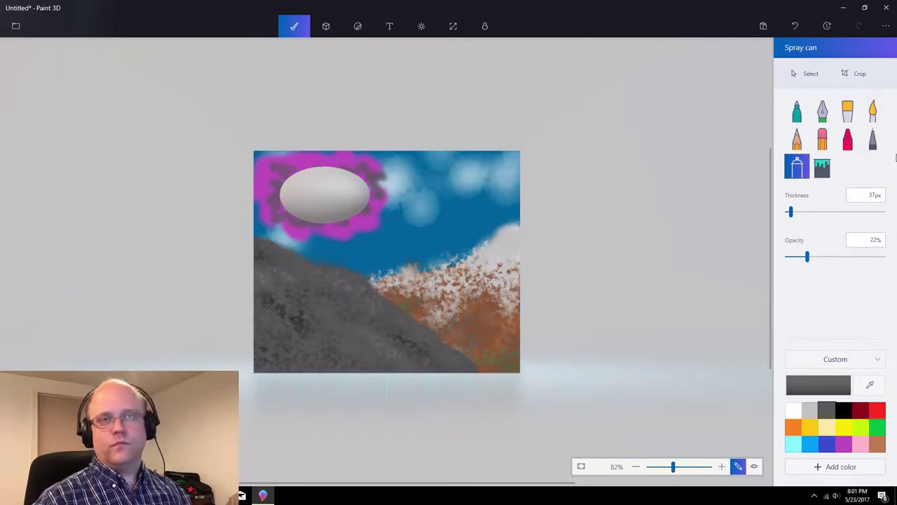
# Paint a dark gray ring around the ellipsoid with the Oil brush at 50 px thickness
pyautogui.click(848, 139)
pyautogui.click(850, 113)
pyautogui.moveTo(297, 215)
pyautogui.mouseDown()
pyautogui.moveTo(279, 184)
pyautogui.moveTo(316, 164)
pyautogui.moveTo(293, 167)
pyautogui.moveTo(348, 166)
pyautogui.moveTo(370, 183)
pyautogui.moveTo(362, 212)
pyautogui.moveTo(336, 220)
pyautogui.moveTo(355, 212)
pyautogui.moveTo(351, 219)
pyautogui.moveTo(321, 225)
pyautogui.moveTo(282, 204)
pyautogui.mouseUp()
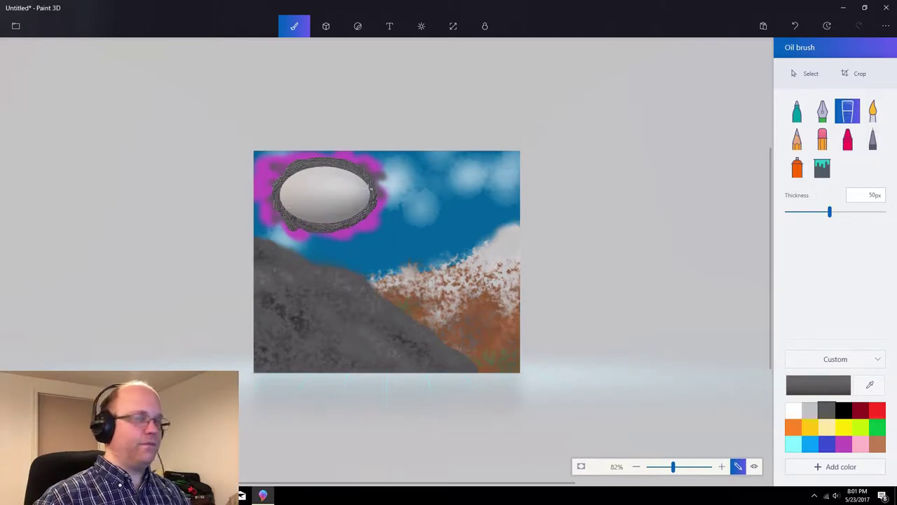
# Spray black strokes radiating outward around the ellipsoid with the Spray can at 37 px thickness and 22% opacity
pyautogui.click(844, 410)
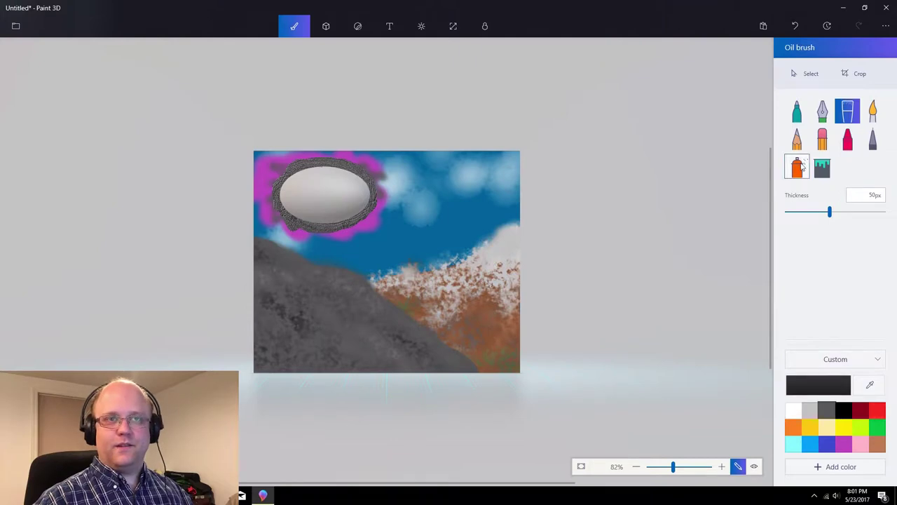
pyautogui.click(797, 167)
pyautogui.moveTo(291, 165)
pyautogui.mouseDown()
pyautogui.moveTo(351, 165)
pyautogui.moveTo(359, 189)
pyautogui.moveTo(370, 167)
pyautogui.moveTo(364, 194)
pyautogui.moveTo(385, 177)
pyautogui.moveTo(357, 202)
pyautogui.moveTo(375, 205)
pyautogui.moveTo(343, 218)
pyautogui.moveTo(369, 218)
pyautogui.moveTo(289, 230)
pyautogui.moveTo(303, 220)
pyautogui.moveTo(272, 205)
pyautogui.moveTo(285, 199)
pyautogui.moveTo(269, 180)
pyautogui.moveTo(295, 173)
pyautogui.mouseUp()
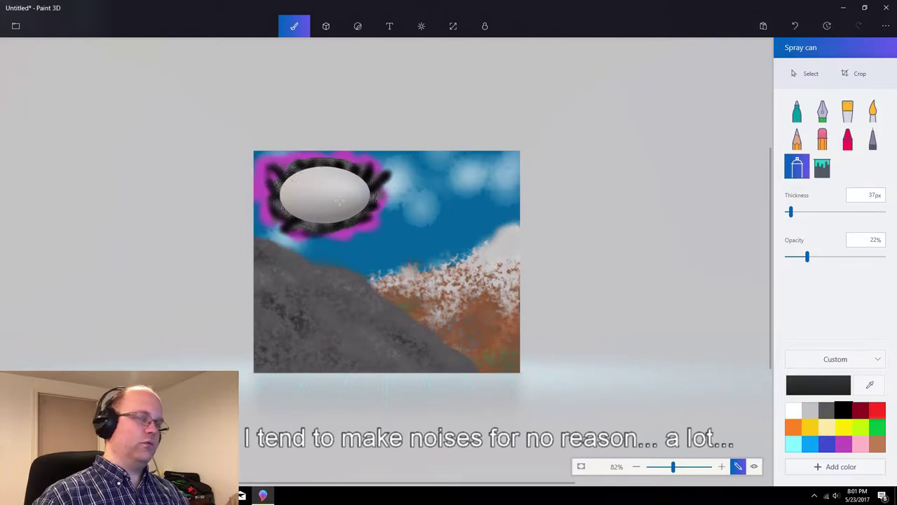
# Coat the ellipsoid's front and back in dark gray Polished metal with the Pixel pen at 74 px thickness and 100% opacity
pyautogui.click(827, 411)
pyautogui.click(841, 359)
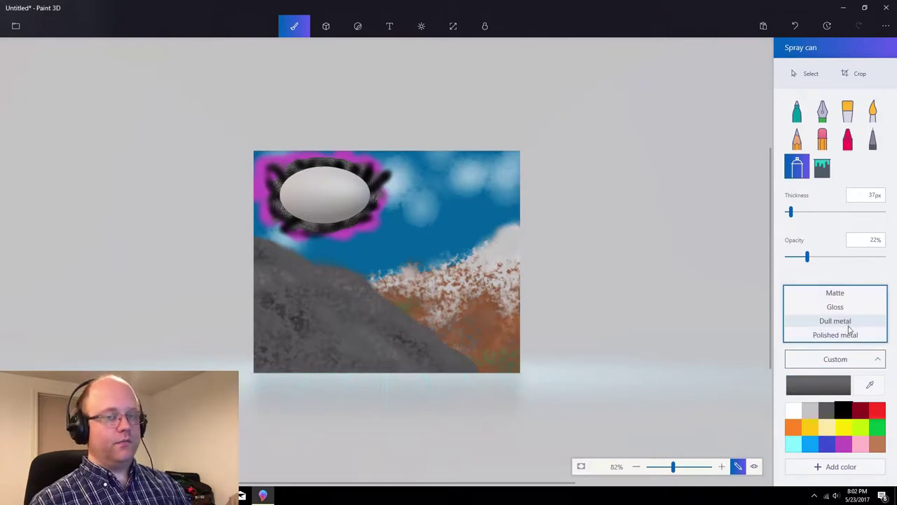
pyautogui.click(851, 335)
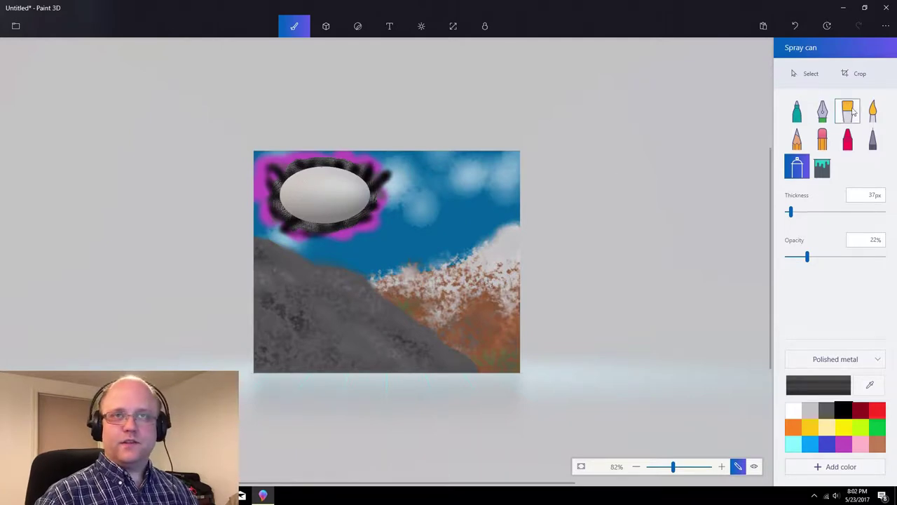
pyautogui.click(873, 139)
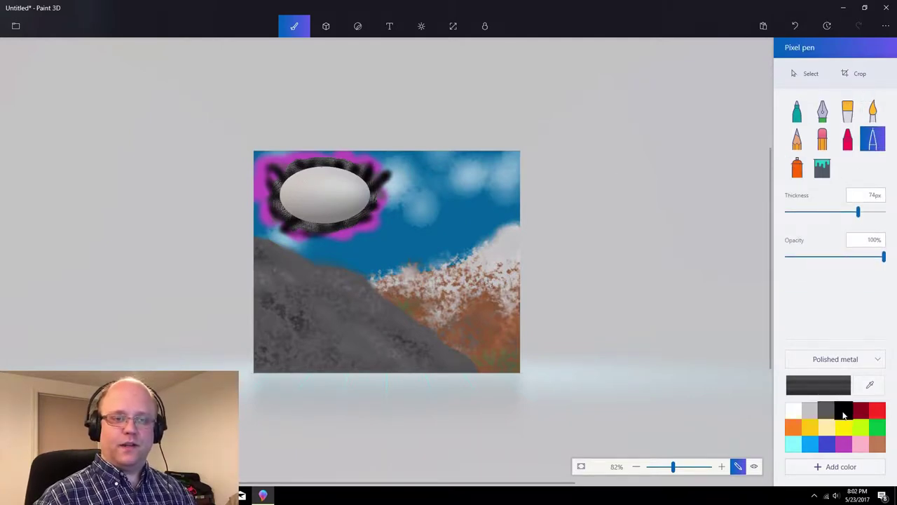
pyautogui.moveTo(327, 199)
pyautogui.mouseDown()
pyautogui.moveTo(358, 184)
pyautogui.moveTo(350, 209)
pyautogui.moveTo(368, 197)
pyautogui.moveTo(355, 188)
pyautogui.moveTo(344, 153)
pyautogui.moveTo(361, 172)
pyautogui.moveTo(319, 174)
pyautogui.moveTo(296, 186)
pyautogui.moveTo(294, 204)
pyautogui.moveTo(298, 169)
pyautogui.moveTo(352, 169)
pyautogui.moveTo(274, 173)
pyautogui.moveTo(313, 219)
pyautogui.moveTo(286, 228)
pyautogui.mouseUp()
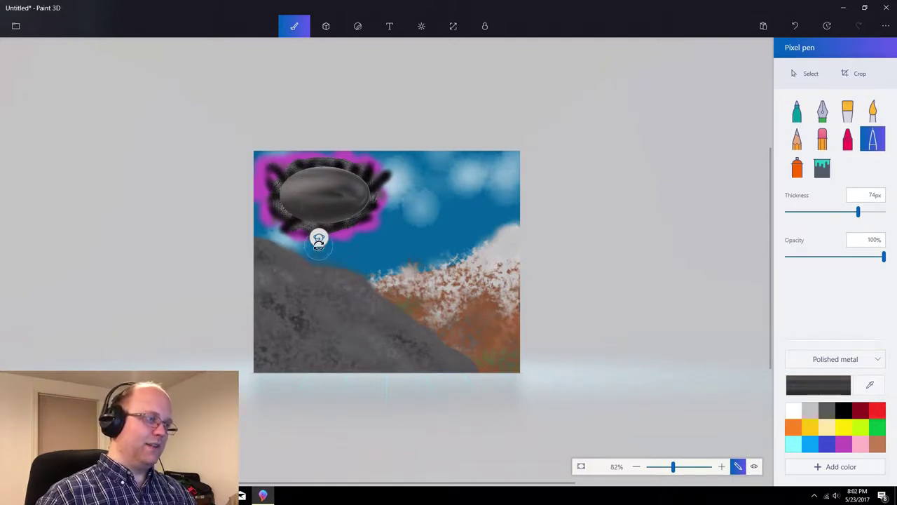
pyautogui.moveTo(318, 237); pyautogui.dragTo(414, 257)
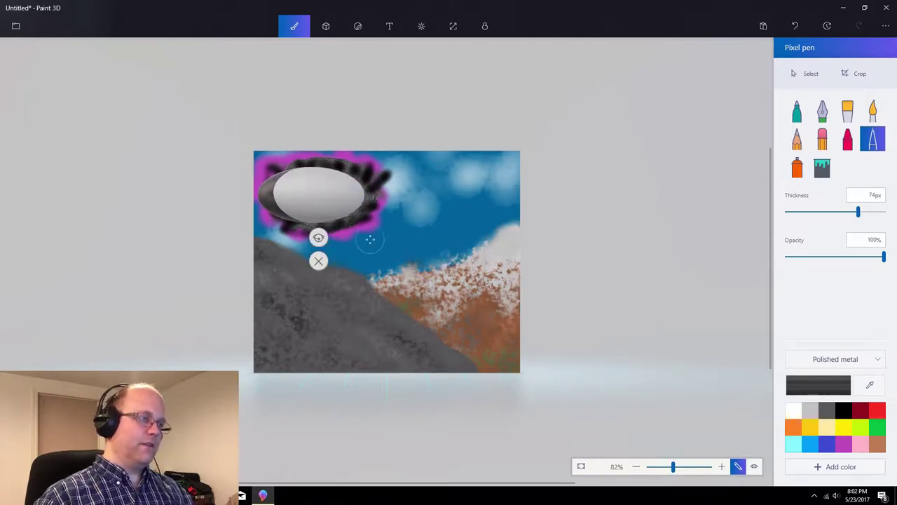
pyautogui.moveTo(328, 197); pyautogui.dragTo(360, 236)
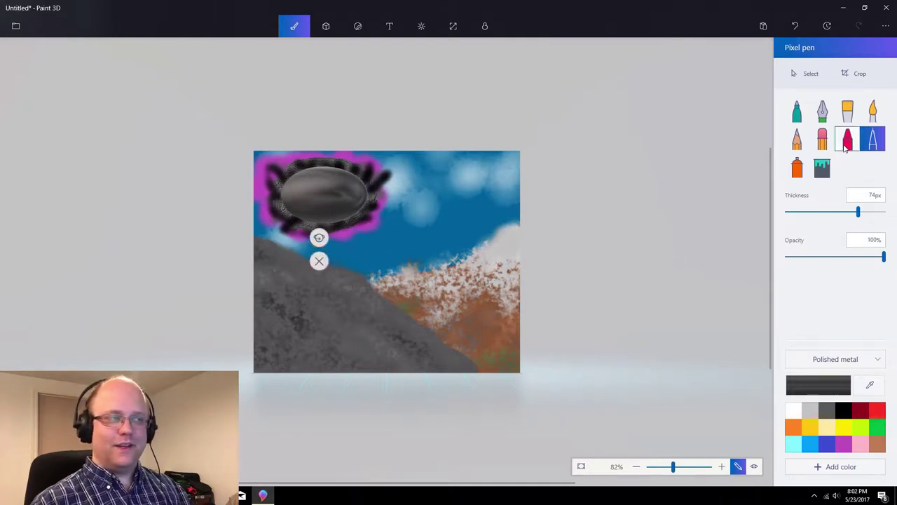
# Draw a red Gloss line across the ellipsoid's middle with the Pixel pen at 7 px thickness and 100% opacity
pyautogui.click(848, 143)
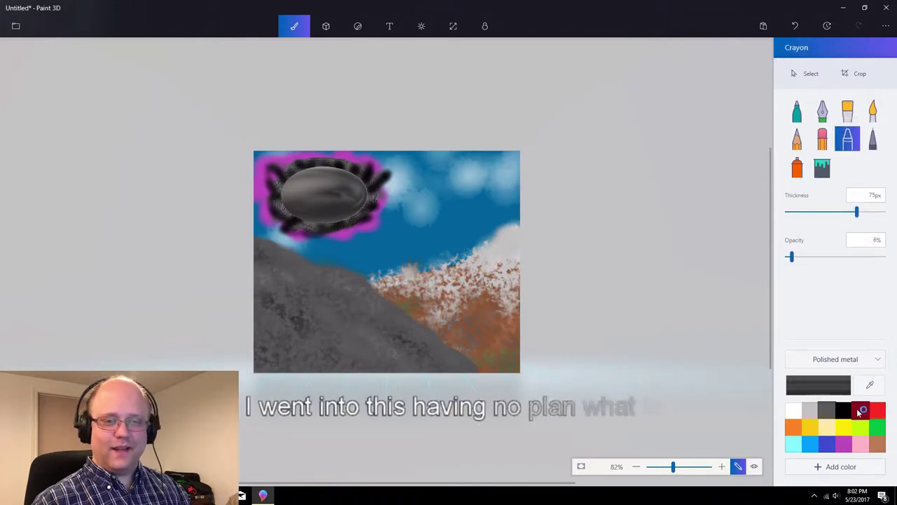
pyautogui.click(874, 140)
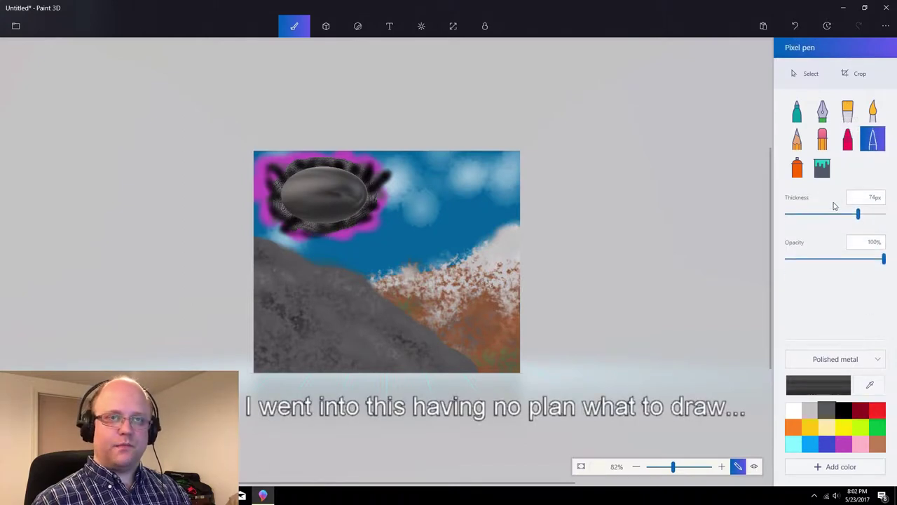
pyautogui.click(793, 211)
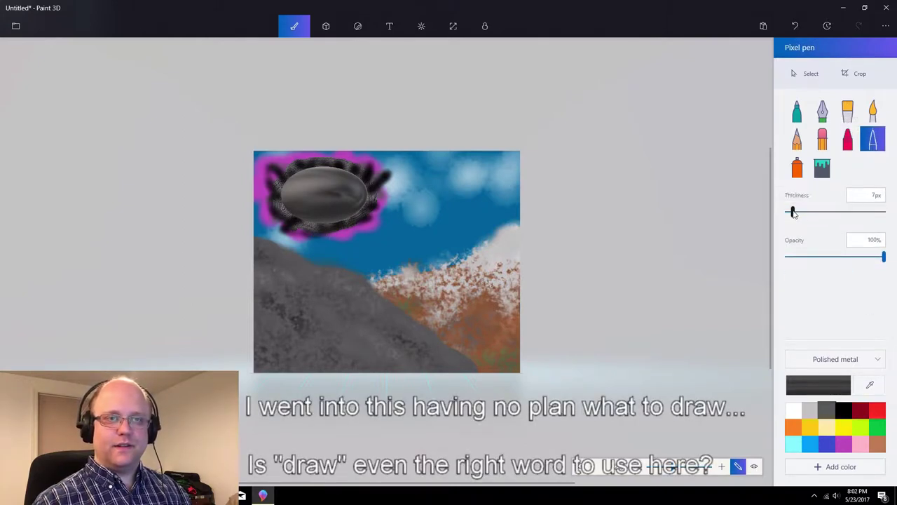
pyautogui.click(861, 359)
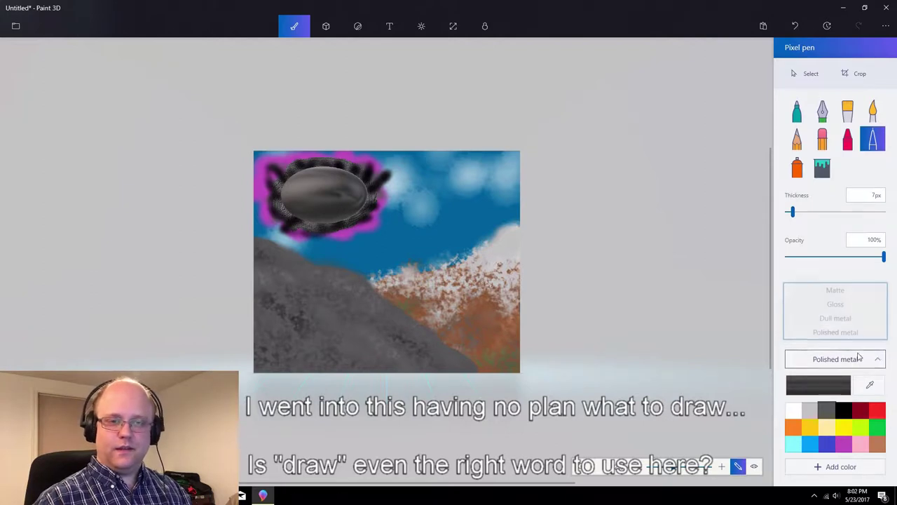
pyautogui.click(853, 306)
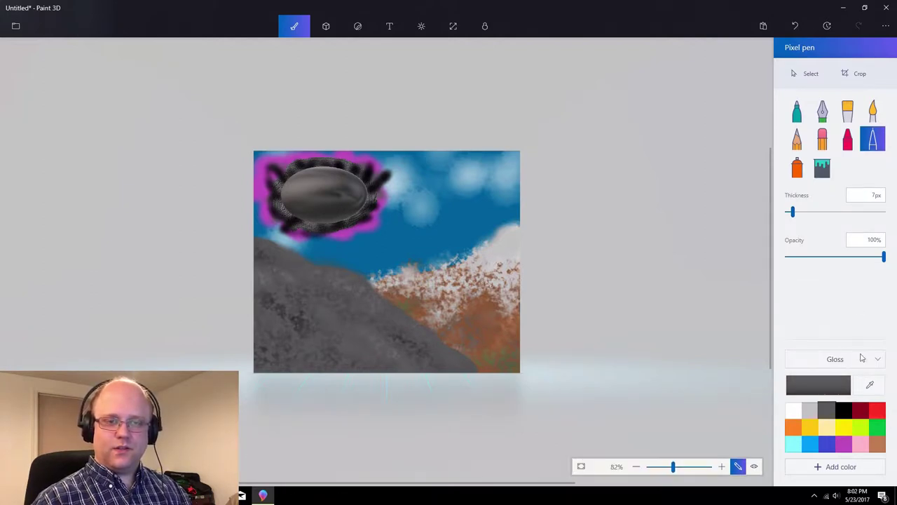
pyautogui.click(877, 411)
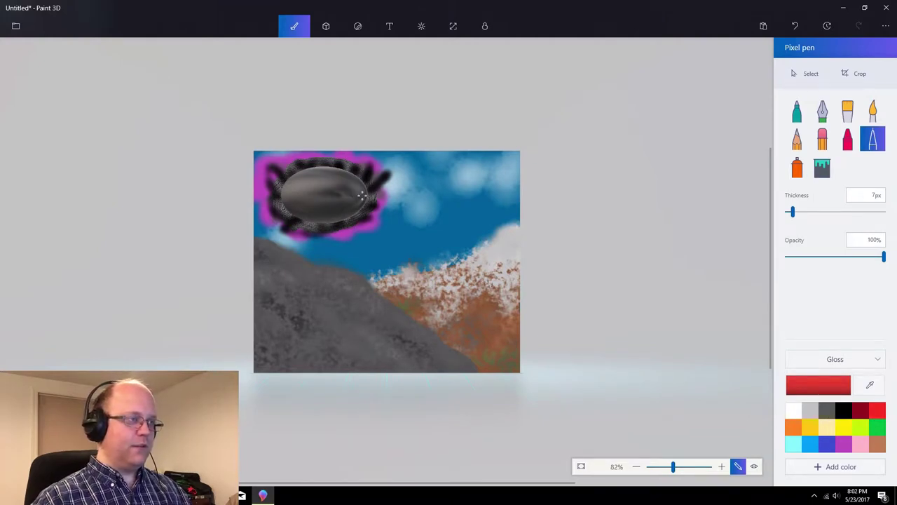
pyautogui.moveTo(342, 197); pyautogui.dragTo(289, 199)
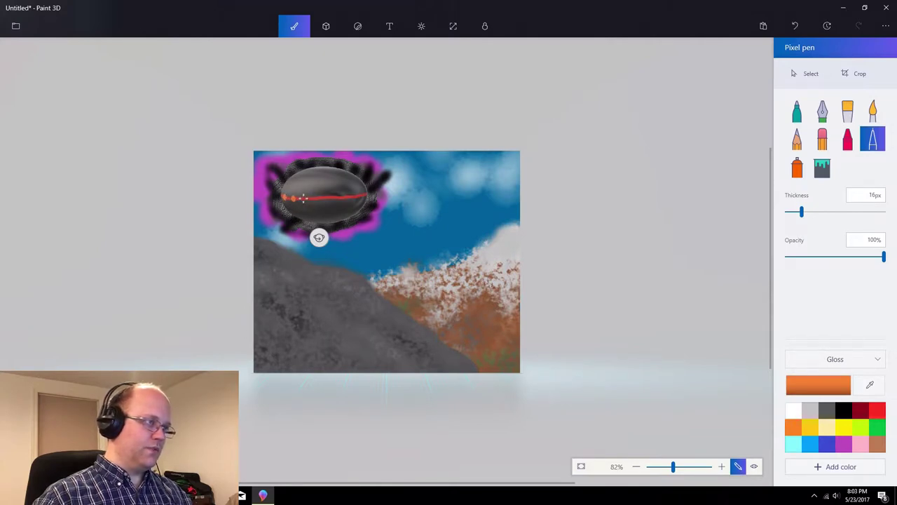
# Add a row of orange Gloss dots along the ellipsoid's red line with the Pixel pen at 16 px thickness and 100% opacity
pyautogui.click(303, 200)
pyautogui.click(313, 199)
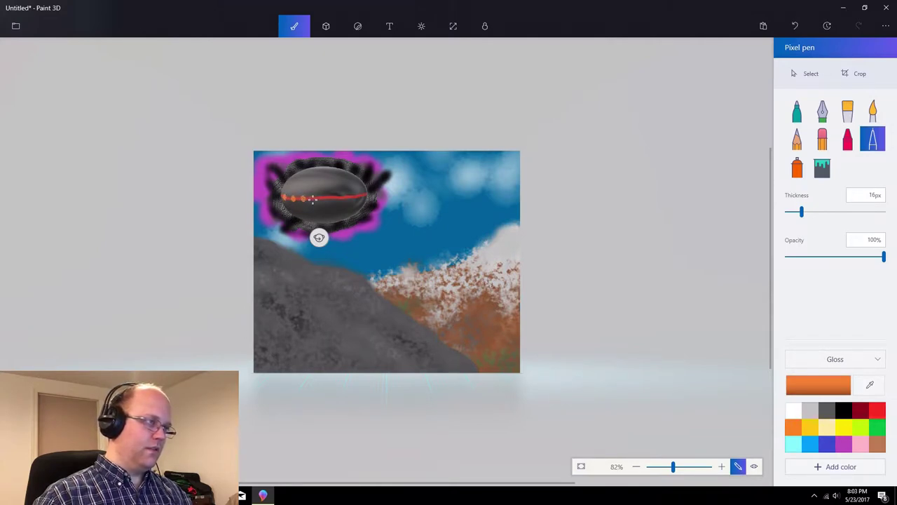
pyautogui.click(314, 199)
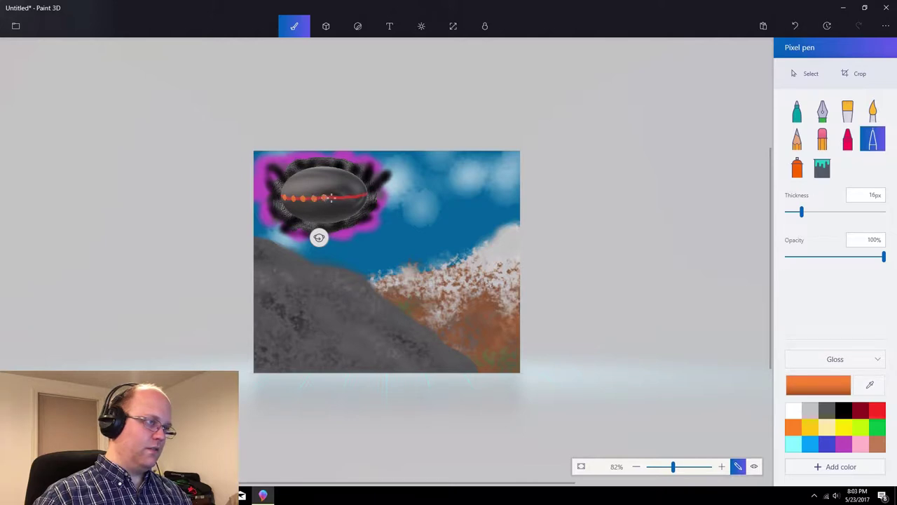
pyautogui.click(346, 198)
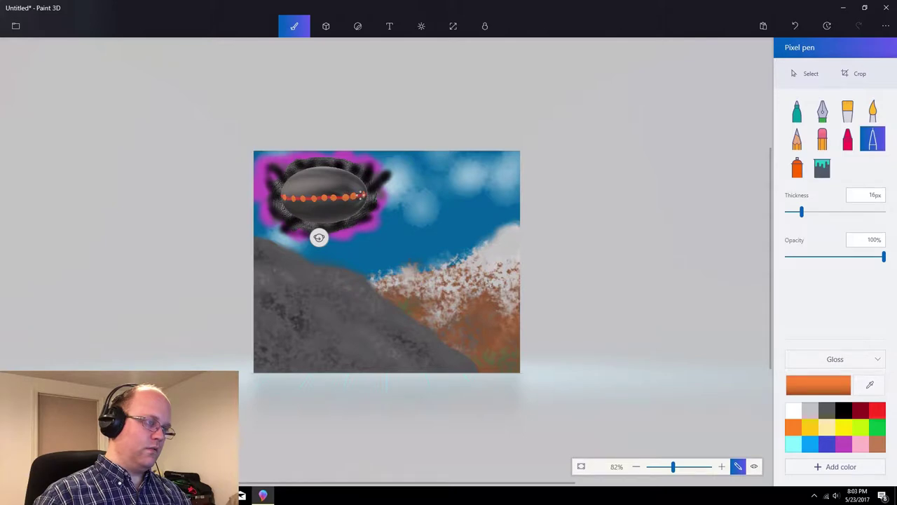
pyautogui.hotkey('ctrl', 'z')
pyautogui.click(359, 196)
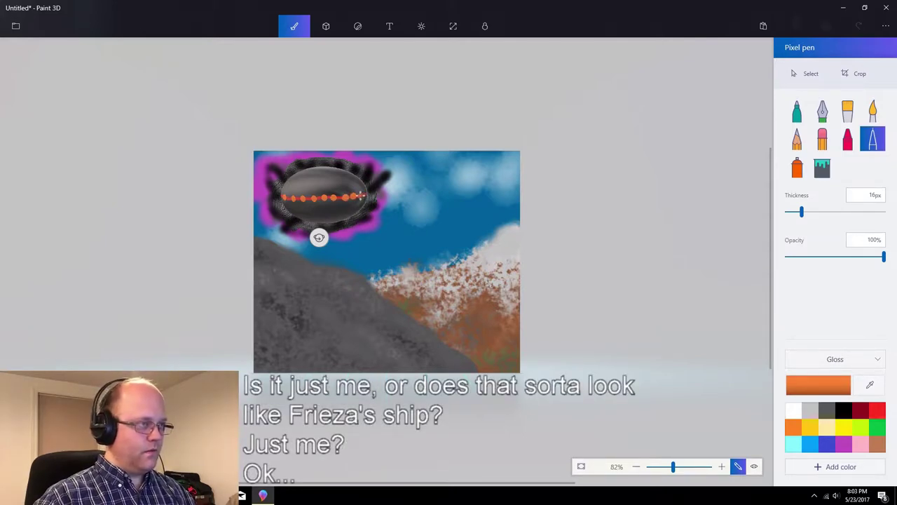
pyautogui.click(364, 195)
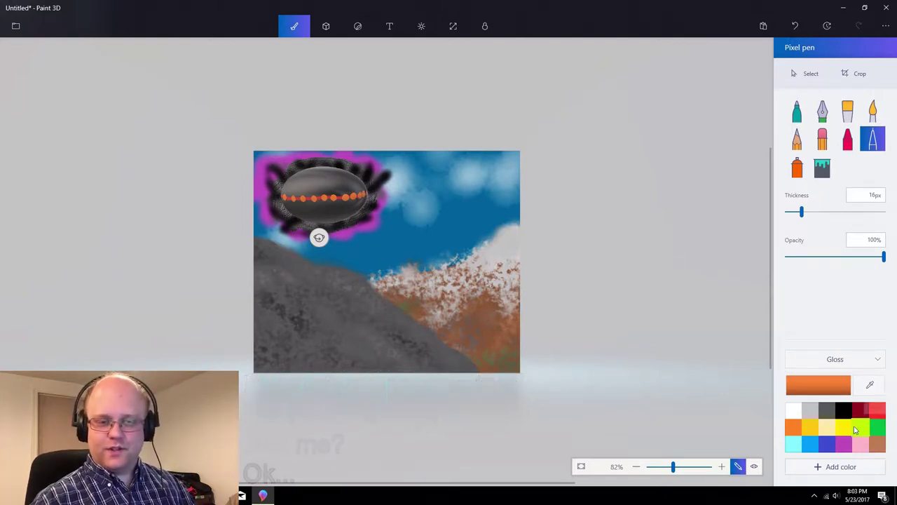
# Try gold Gloss Pencil strokes across the landscape at 6 px thickness, and undo them
pyautogui.click(809, 427)
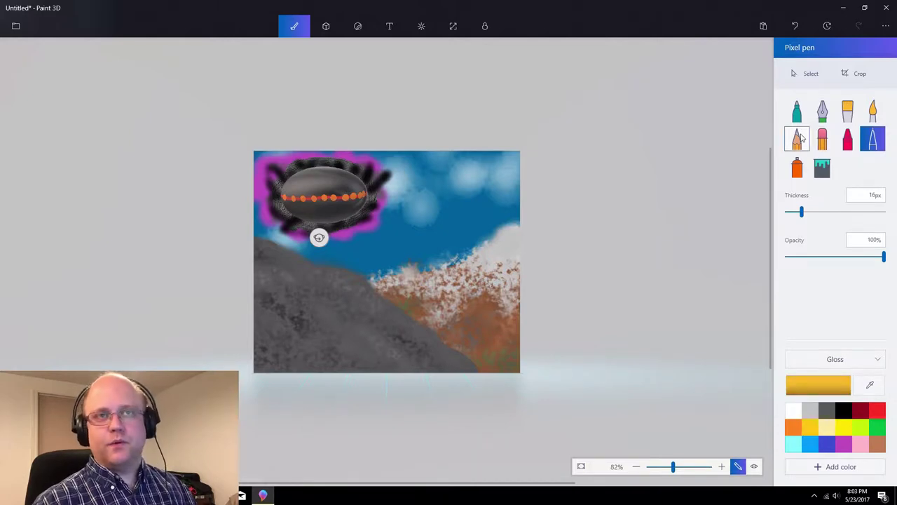
pyautogui.click(799, 139)
pyautogui.moveTo(382, 270)
pyautogui.mouseDown()
pyautogui.moveTo(423, 220)
pyautogui.moveTo(376, 301)
pyautogui.moveTo(387, 280)
pyautogui.moveTo(320, 302)
pyautogui.mouseUp()
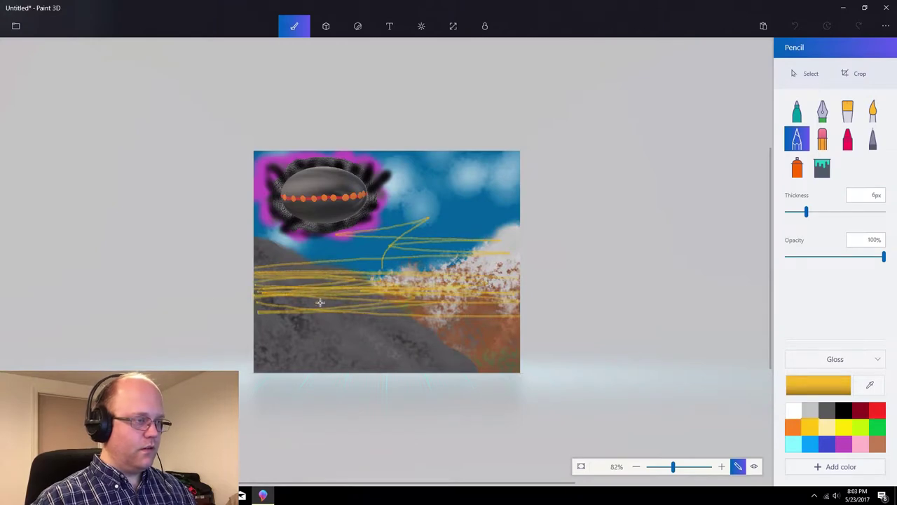
pyautogui.hotkey('ctrl', 'z')
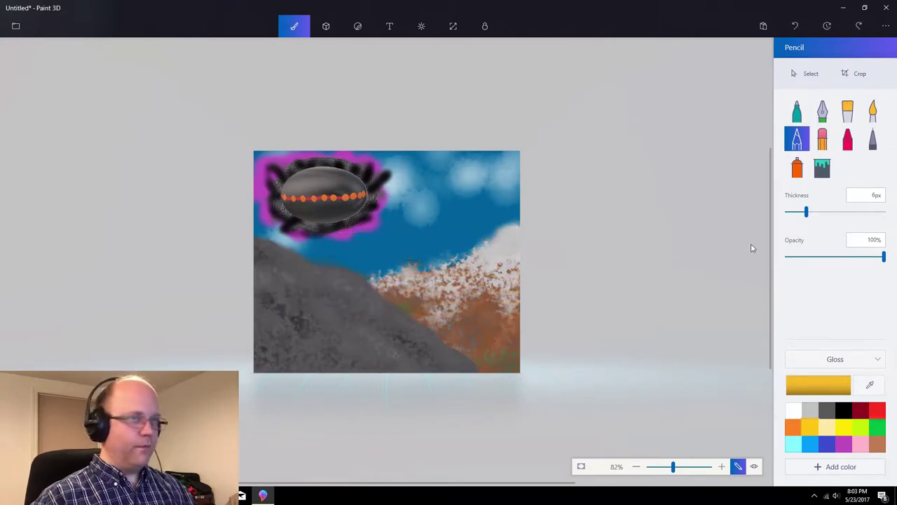
# Color the ellipsoid's underside gold with the Pencil at 7 px thickness and the Spray can at 37 px thickness and 22% opacity
pyautogui.click(825, 211)
pyautogui.moveTo(325, 224); pyautogui.dragTo(327, 217)
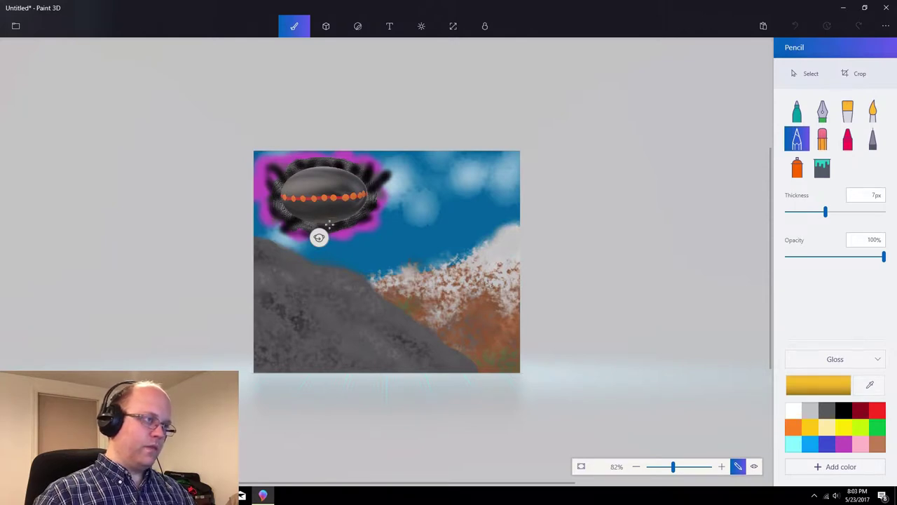
pyautogui.moveTo(293, 221); pyautogui.dragTo(294, 219)
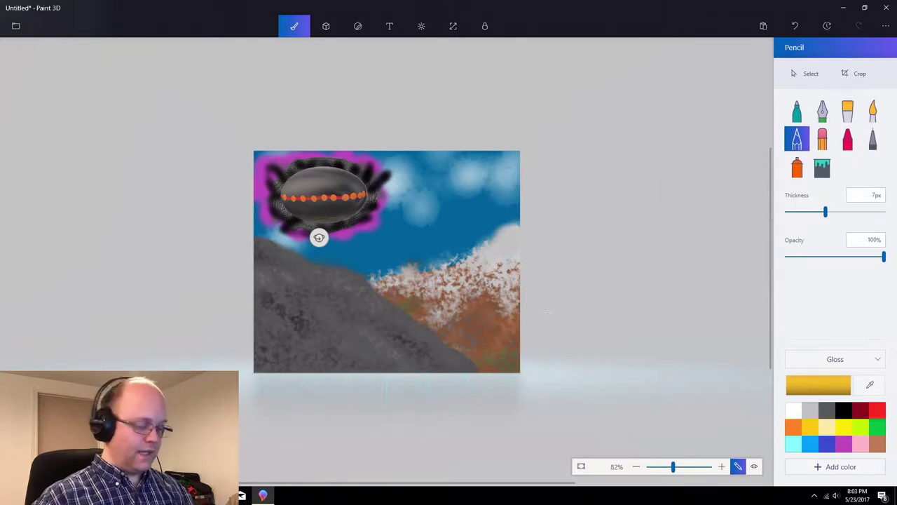
pyautogui.click(807, 170)
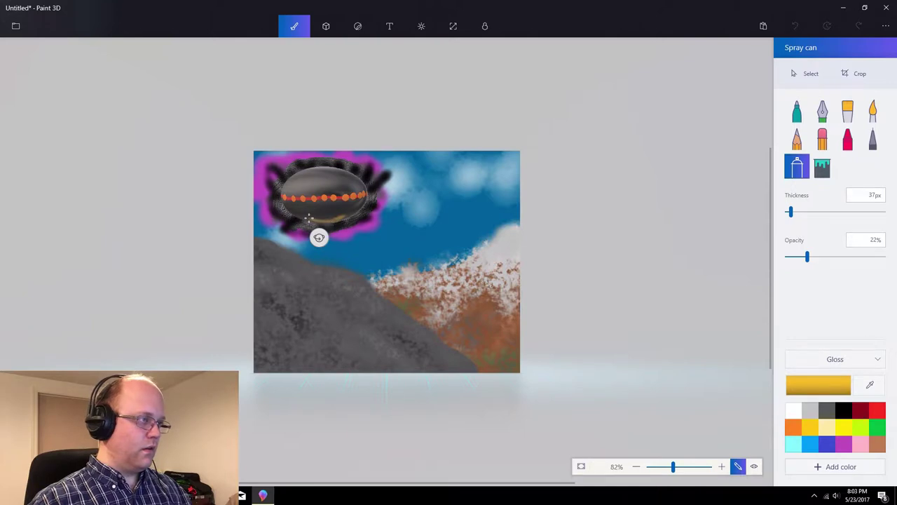
pyautogui.moveTo(343, 215); pyautogui.dragTo(302, 217)
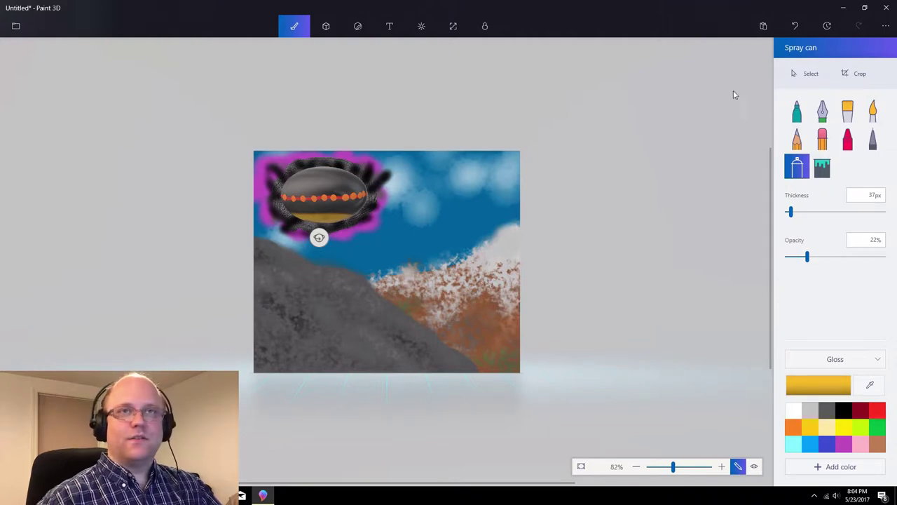
# Place a gold Gloss Man 3D model in front of the brown, snow-capped mountain, extending below the canvas
pyautogui.click(326, 26)
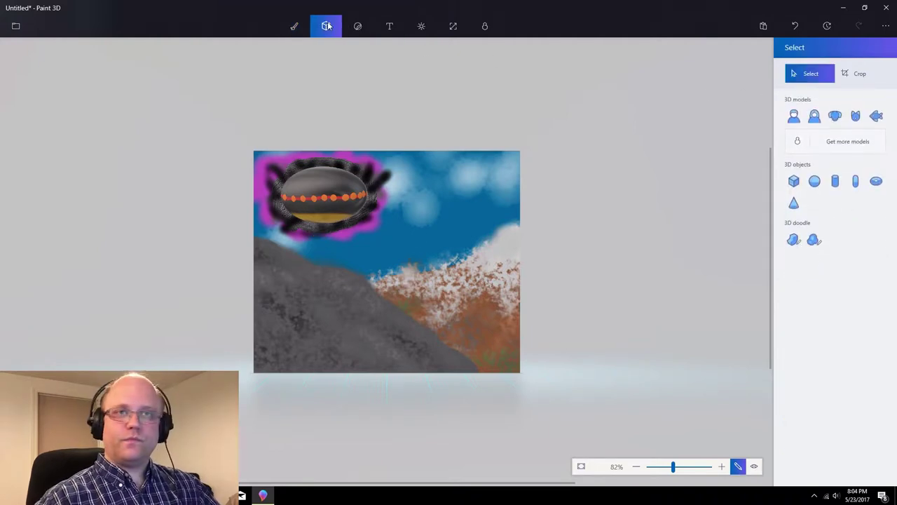
pyautogui.click(795, 117)
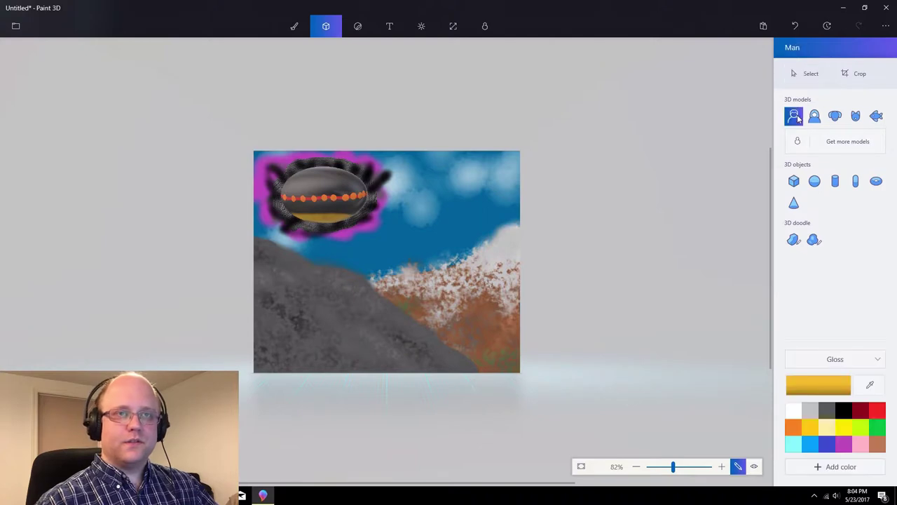
pyautogui.moveTo(423, 241); pyautogui.dragTo(539, 502)
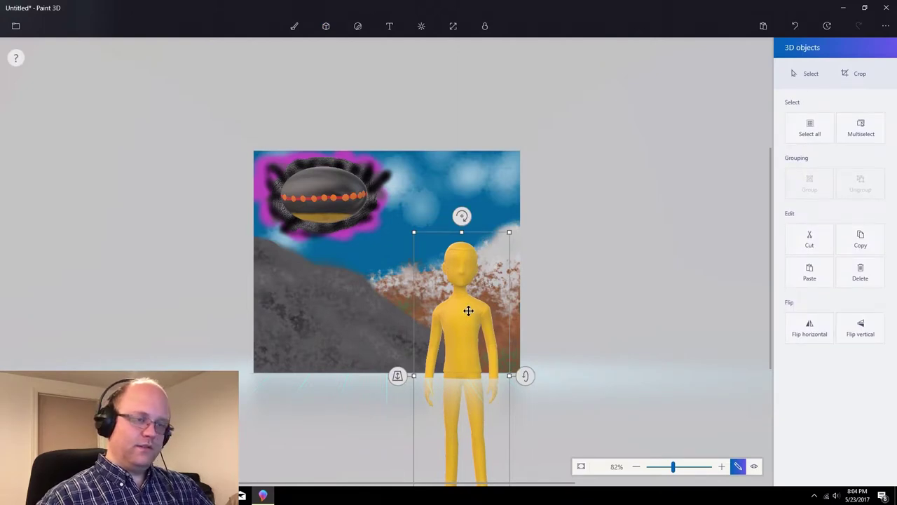
# Turn the man to face the painting and bring him forward, away from the canvas
pyautogui.click(666, 467)
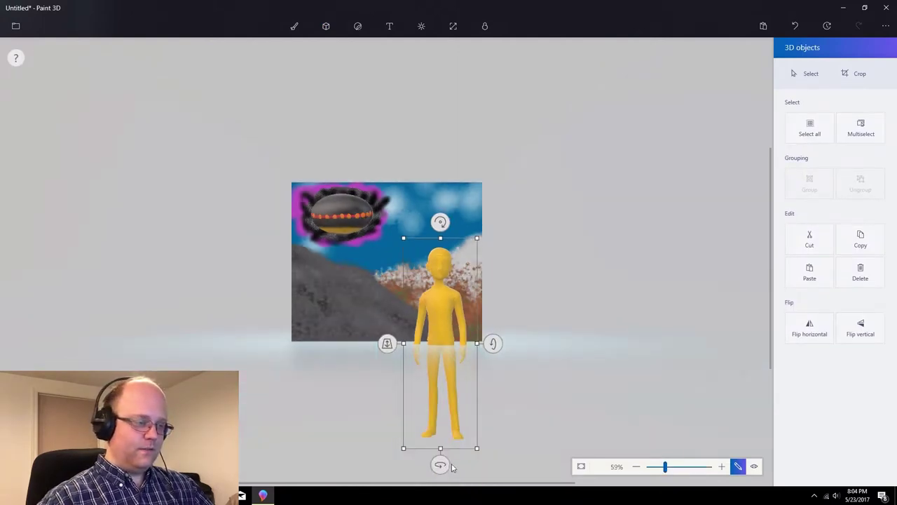
pyautogui.moveTo(442, 465); pyautogui.dragTo(505, 469)
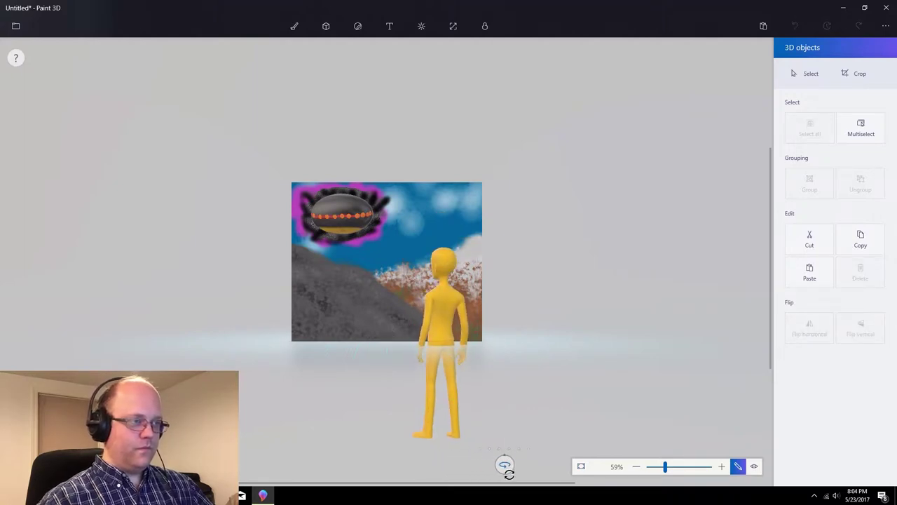
pyautogui.moveTo(509, 474); pyautogui.dragTo(507, 471)
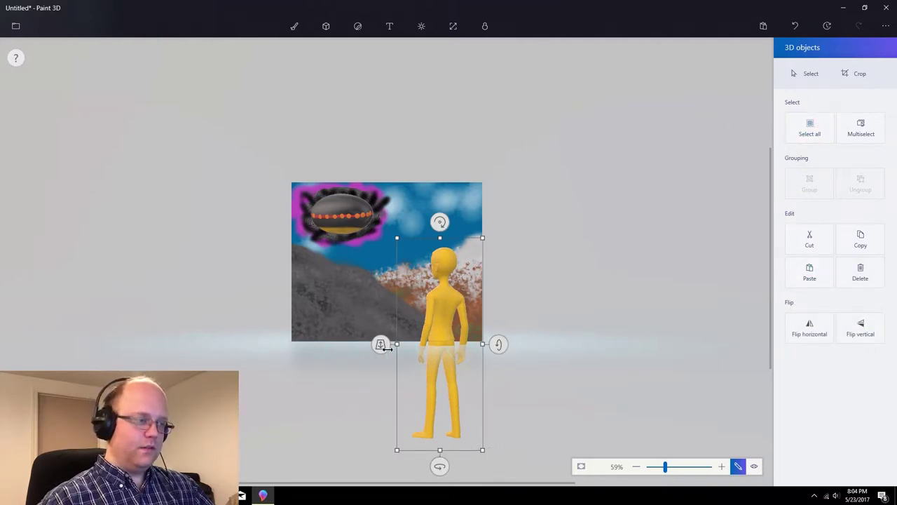
pyautogui.moveTo(380, 345)
pyautogui.mouseDown()
pyautogui.moveTo(378, 491)
pyautogui.moveTo(374, 427)
pyautogui.mouseUp()
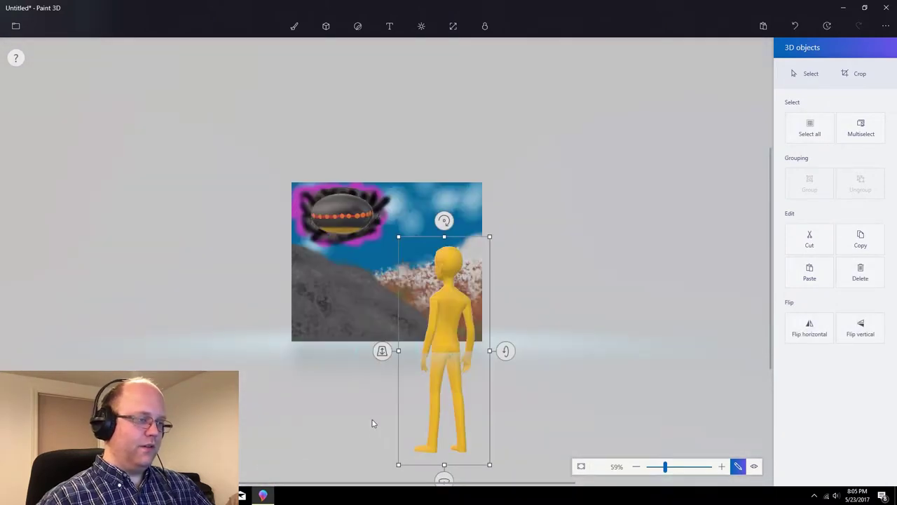
pyautogui.moveTo(383, 353); pyautogui.dragTo(345, 493)
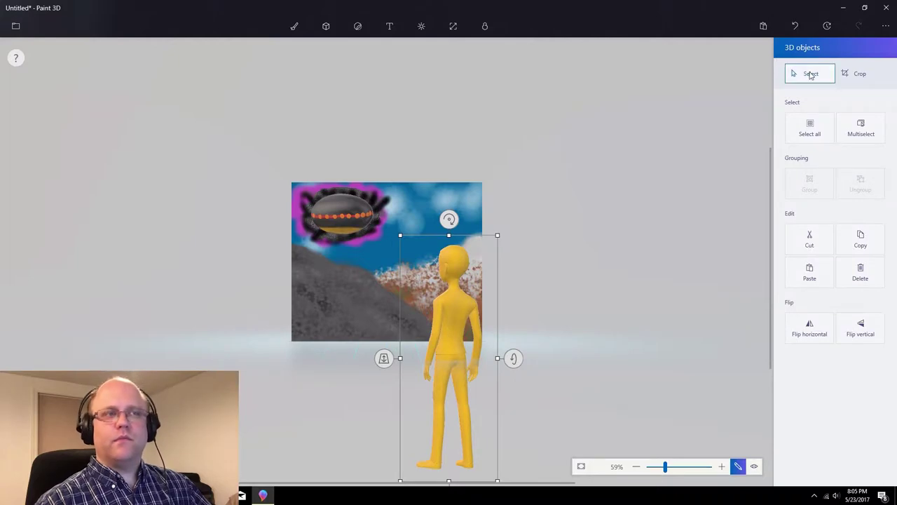
# Paint the man's face, neck and hands pink Gloss with the Pixel pen at 38 px thickness and 100% opacity
pyautogui.click(700, 219)
pyautogui.press('b')
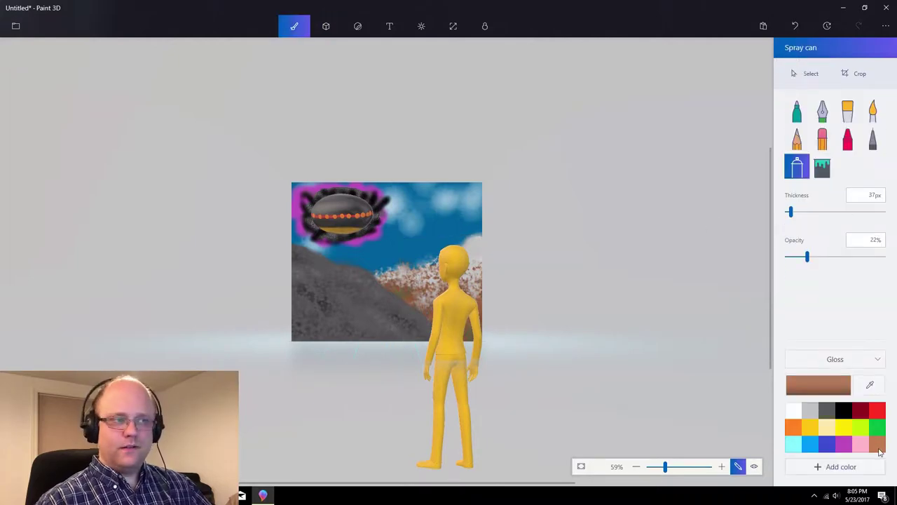
pyautogui.click(861, 446)
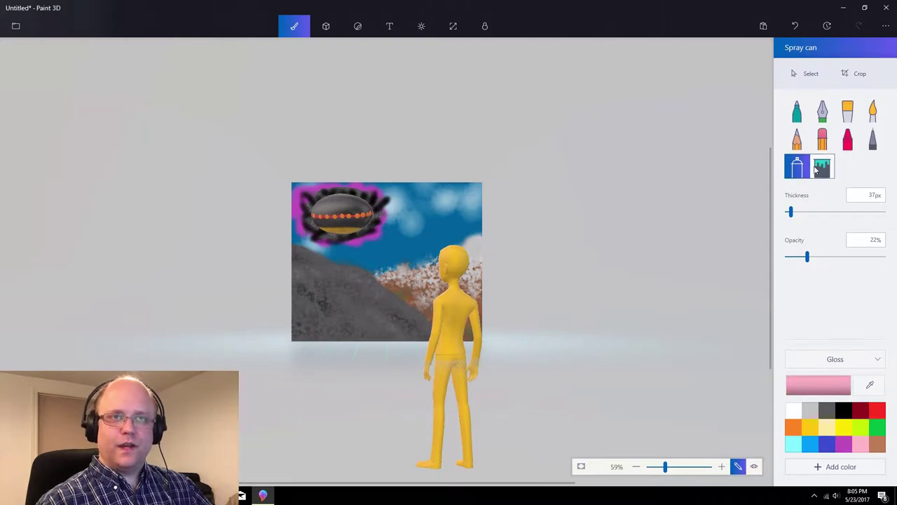
pyautogui.click(873, 139)
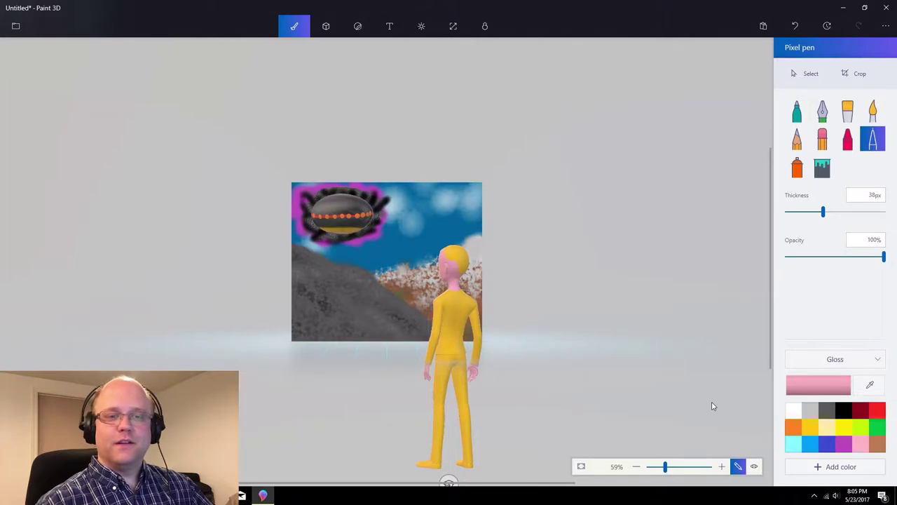
# Cover the man's head and neck in green Gloss with the Pixel pen at 38 px thickness and 100% opacity
pyautogui.click(878, 429)
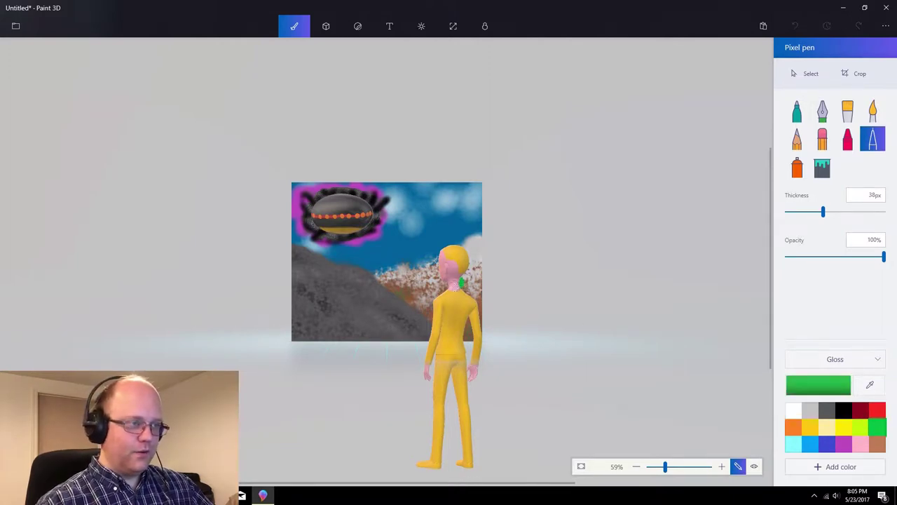
pyautogui.hotkey('ctrl', 'z')
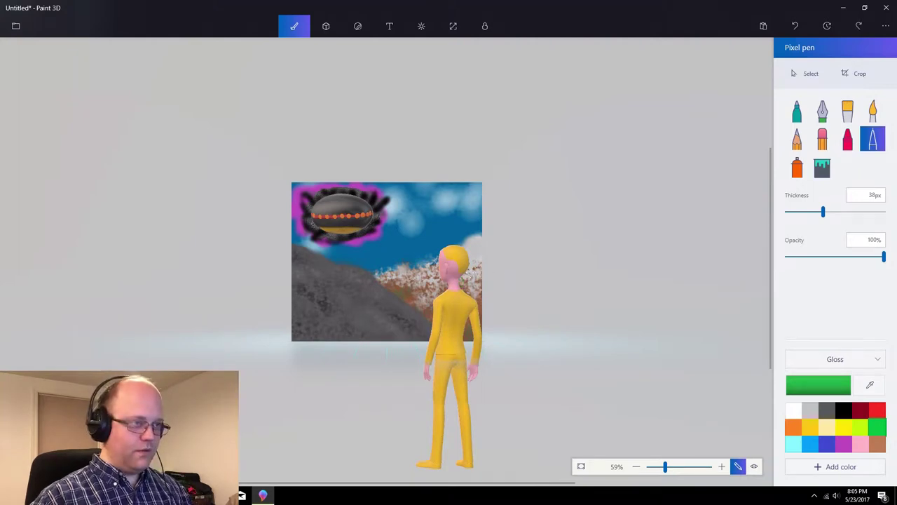
pyautogui.click(454, 284)
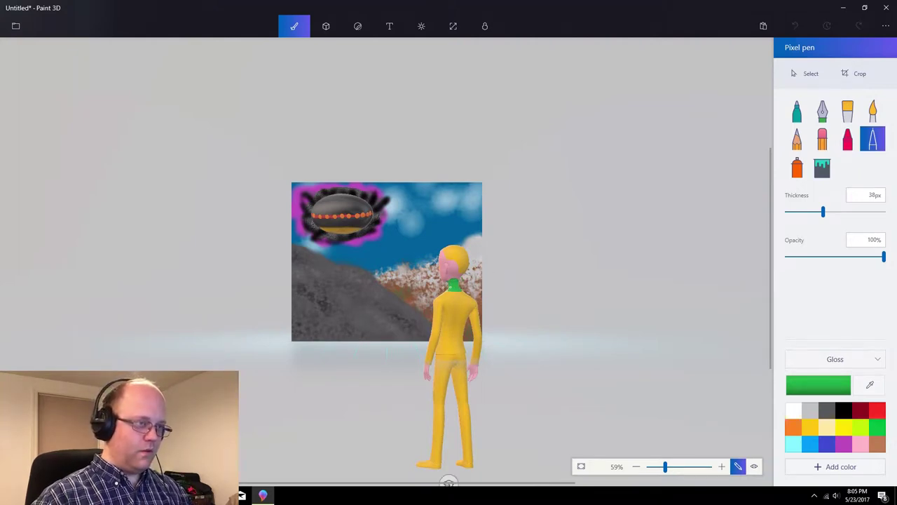
pyautogui.hotkey('ctrl', 'z')
pyautogui.click(452, 285)
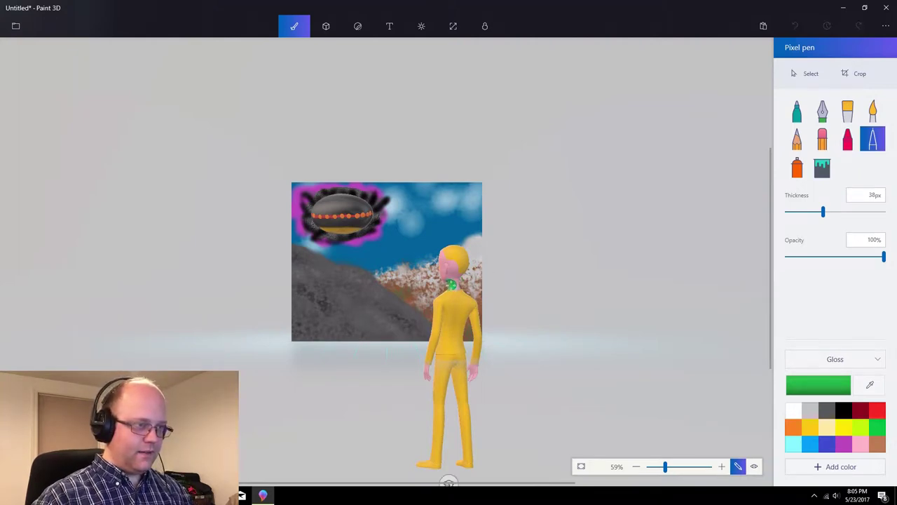
pyautogui.moveTo(454, 284)
pyautogui.mouseDown()
pyautogui.moveTo(445, 261)
pyautogui.moveTo(413, 273)
pyautogui.moveTo(454, 245)
pyautogui.mouseUp()
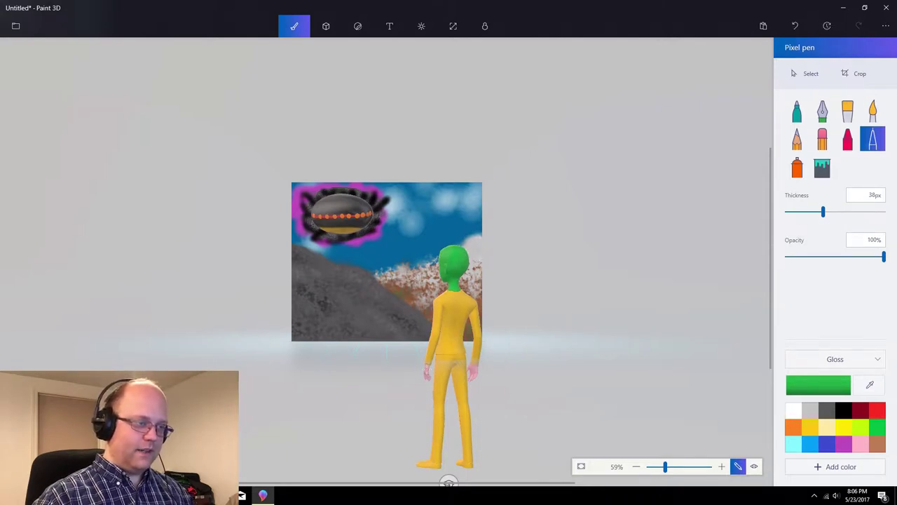
# Paint both of the figure's hands green Gloss with the Pixel pen, and choose dark gray as the paint color
pyautogui.click(432, 384)
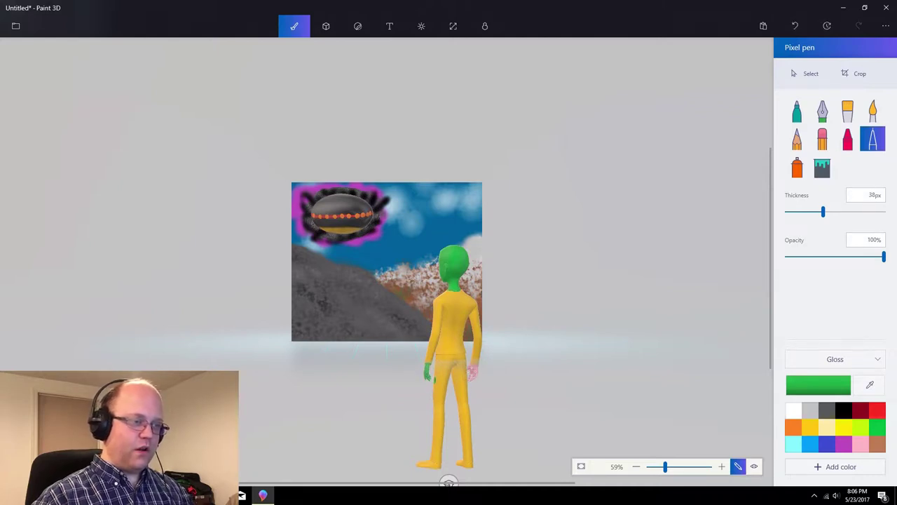
pyautogui.click(473, 370)
pyautogui.click(473, 377)
pyautogui.hotkey('ctrl', 'z')
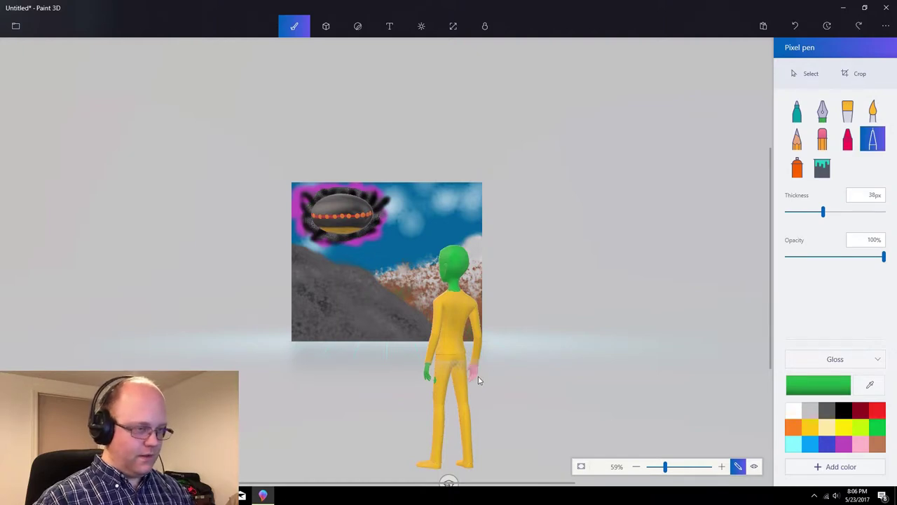
pyautogui.click(472, 372)
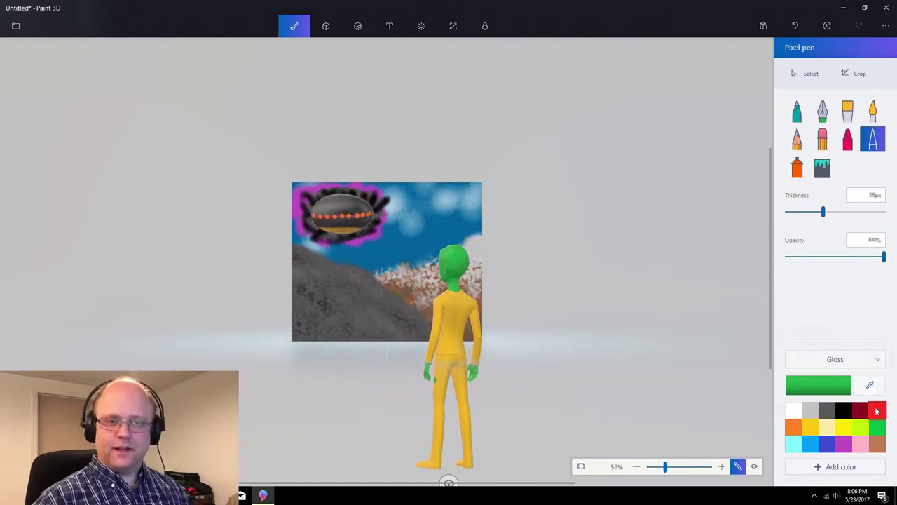
pyautogui.click(828, 411)
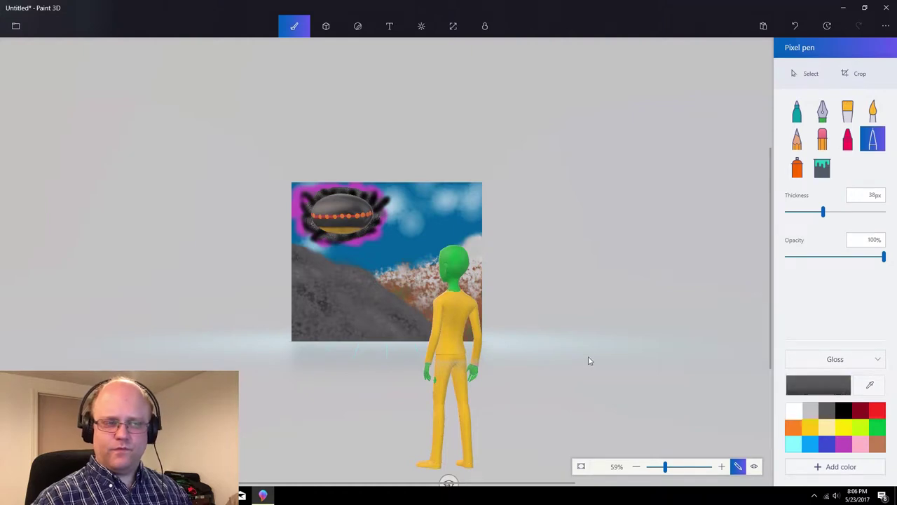
# Try painting dark gray Gloss hair on the back of the head with the 38 px Pixel pen, and undo the strokes
pyautogui.click(457, 270)
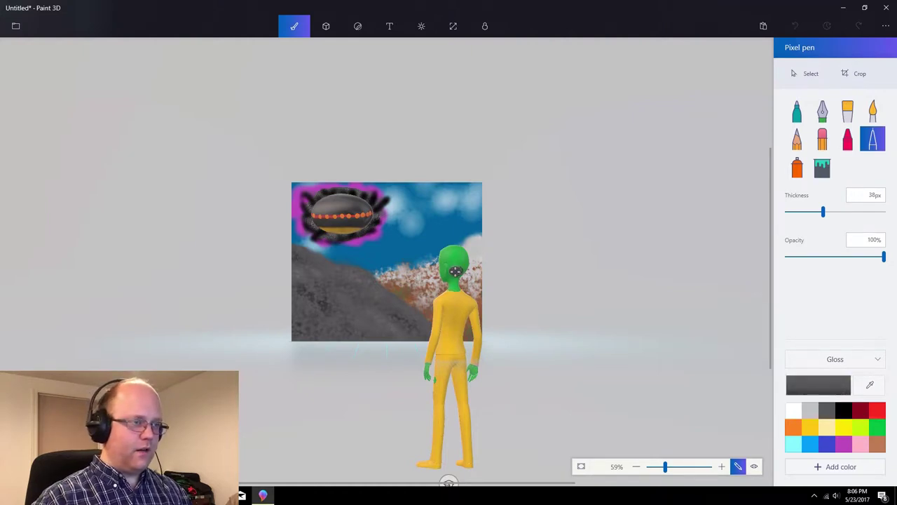
pyautogui.moveTo(455, 270)
pyautogui.mouseDown()
pyautogui.moveTo(445, 251)
pyautogui.moveTo(460, 247)
pyautogui.moveTo(461, 272)
pyautogui.moveTo(455, 257)
pyautogui.mouseUp()
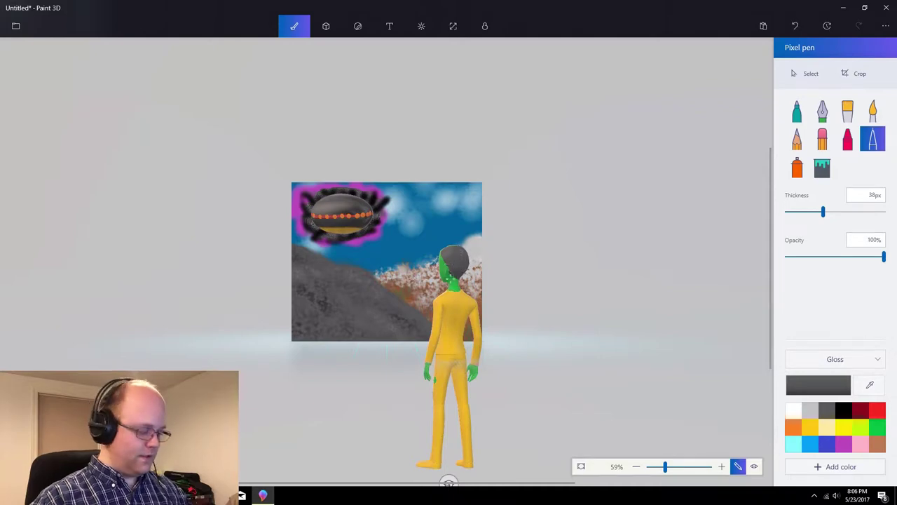
pyautogui.hotkey('ctrl', 'z')
pyautogui.moveTo(667, 472); pyautogui.dragTo(680, 467)
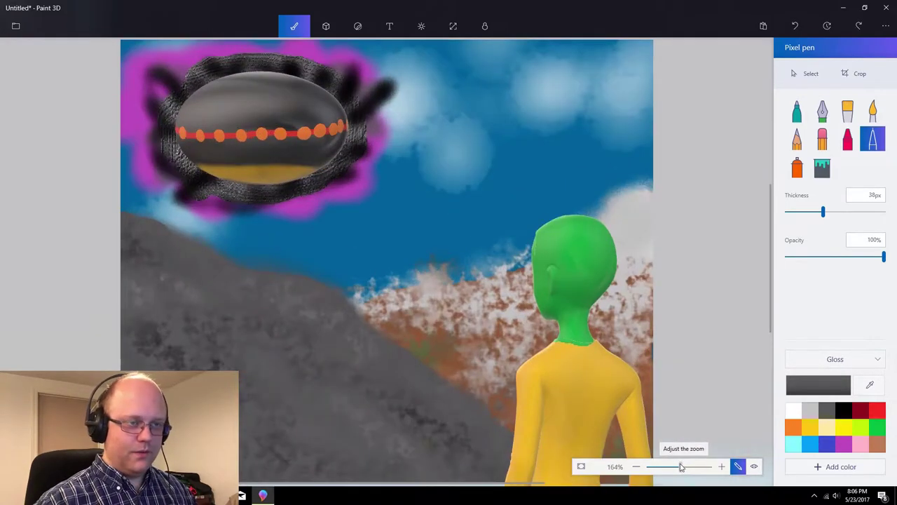
pyautogui.moveTo(584, 289); pyautogui.dragTo(597, 293)
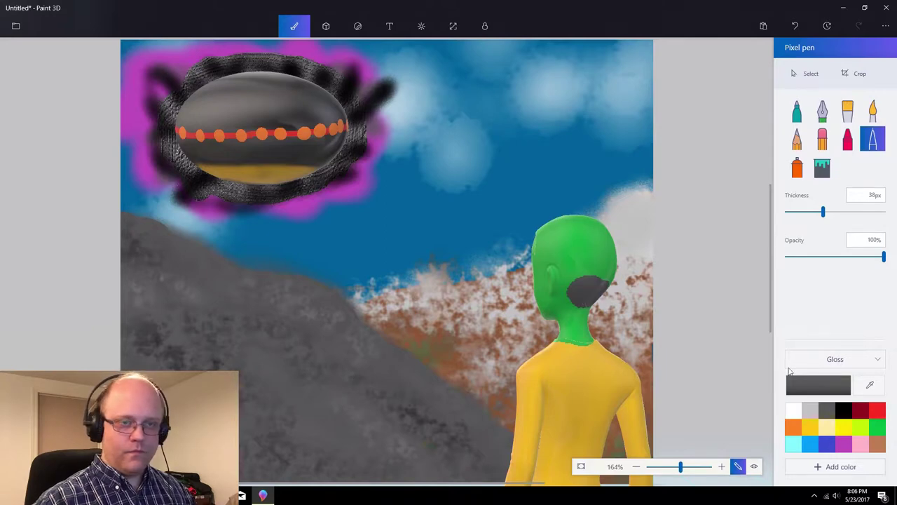
pyautogui.hotkey('ctrl', 'z')
pyautogui.hotkey('ctrl', 'z')
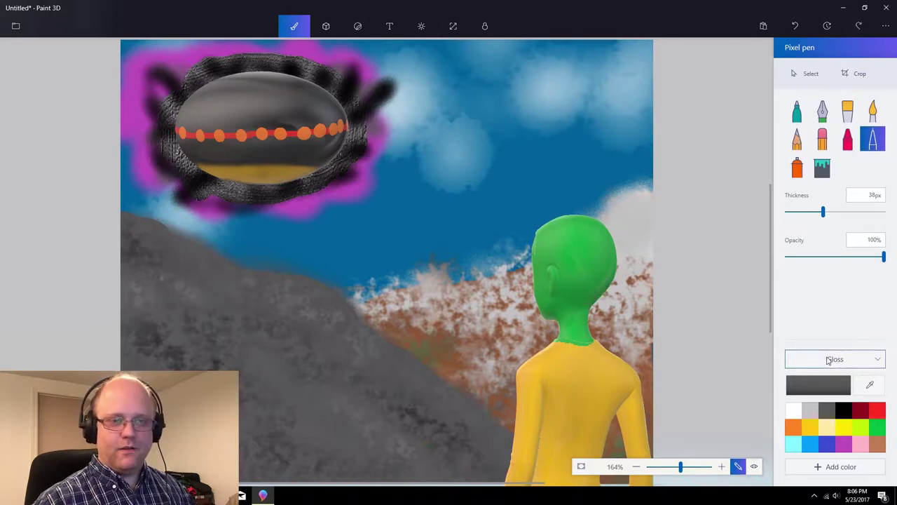
# Paint Matte dark gray hair over the back and top of the head with the Pixel pen, reducing its thickness to 20 px
pyautogui.click(829, 360)
pyautogui.click(826, 293)
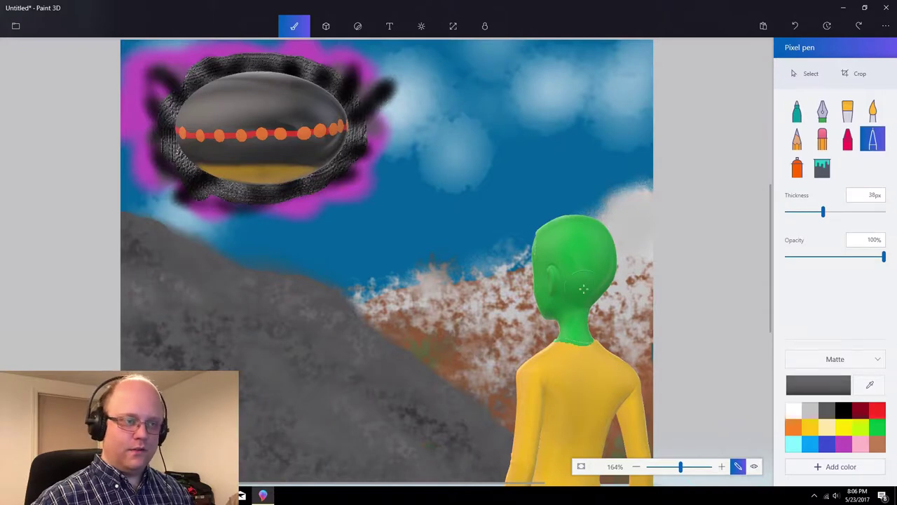
pyautogui.moveTo(588, 295)
pyautogui.mouseDown()
pyautogui.moveTo(579, 298)
pyautogui.moveTo(612, 259)
pyautogui.moveTo(595, 224)
pyautogui.moveTo(561, 216)
pyautogui.moveTo(544, 239)
pyautogui.moveTo(546, 227)
pyautogui.moveTo(554, 256)
pyautogui.moveTo(544, 239)
pyautogui.moveTo(545, 255)
pyautogui.moveTo(548, 265)
pyautogui.moveTo(559, 254)
pyautogui.moveTo(571, 270)
pyautogui.moveTo(564, 290)
pyautogui.moveTo(574, 293)
pyautogui.moveTo(565, 296)
pyautogui.moveTo(578, 301)
pyautogui.moveTo(574, 256)
pyautogui.mouseUp()
pyautogui.click(805, 211)
pyautogui.moveTo(566, 239)
pyautogui.mouseDown()
pyautogui.moveTo(593, 253)
pyautogui.moveTo(583, 262)
pyautogui.moveTo(577, 240)
pyautogui.moveTo(586, 243)
pyautogui.moveTo(572, 278)
pyautogui.moveTo(557, 247)
pyautogui.mouseUp()
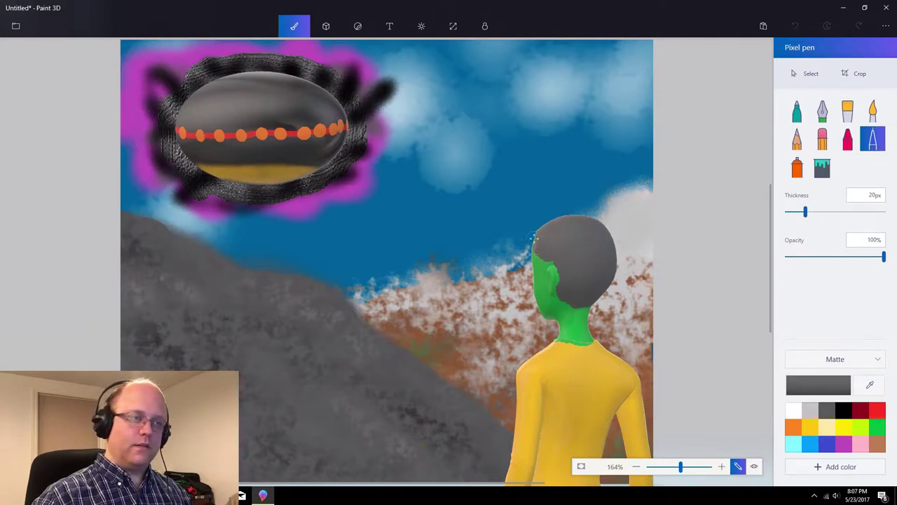
# Refine the dark gray hairline closely around the ear and down the sideburn with the Pixel pen at 6 px thickness
pyautogui.click(786, 212)
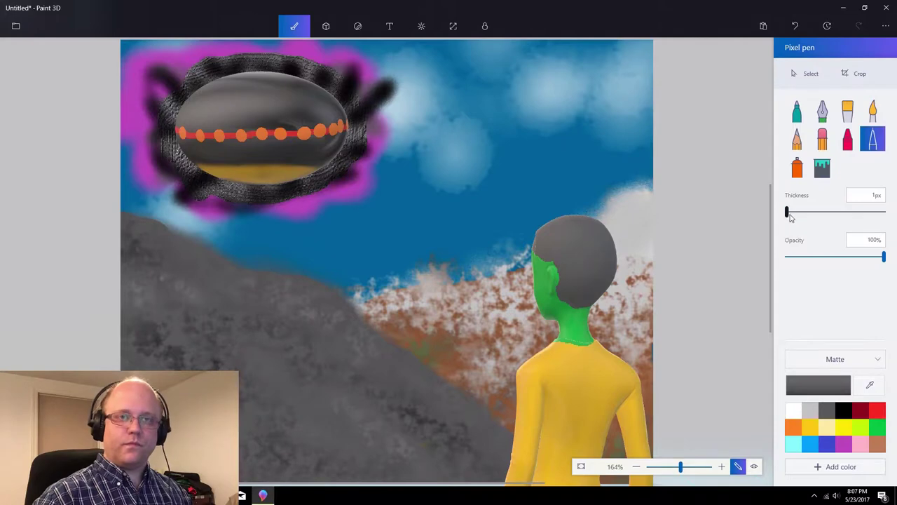
pyautogui.click(791, 212)
pyautogui.moveTo(680, 466); pyautogui.dragTo(695, 467)
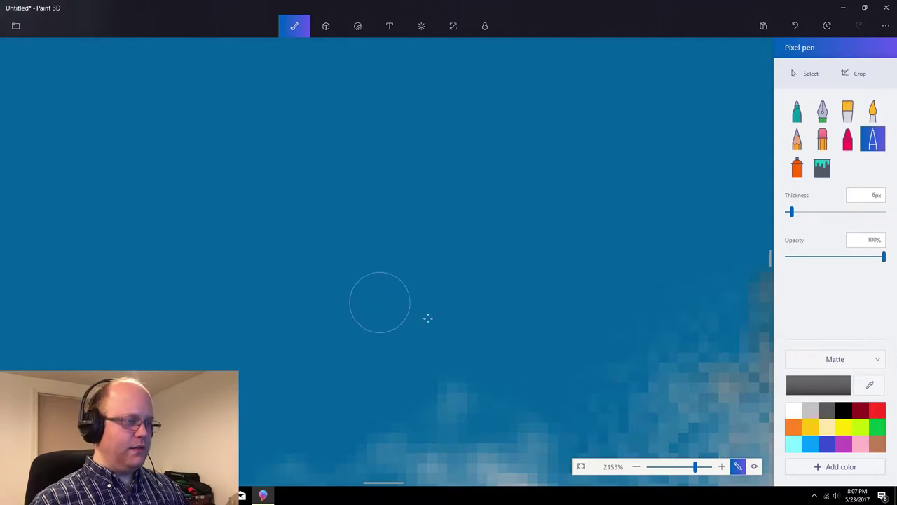
pyautogui.scroll(-5, 582, 357)
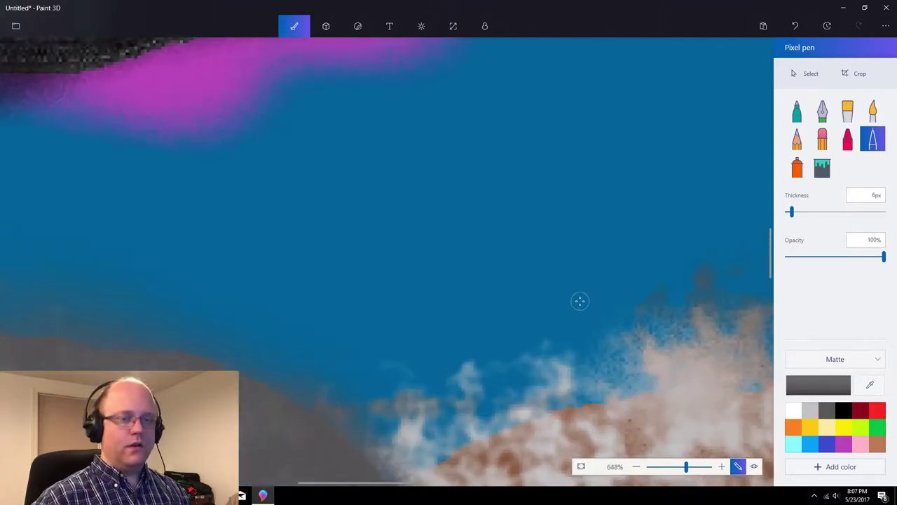
pyautogui.scroll(-3, 576, 298)
pyautogui.scroll(2, 573, 312)
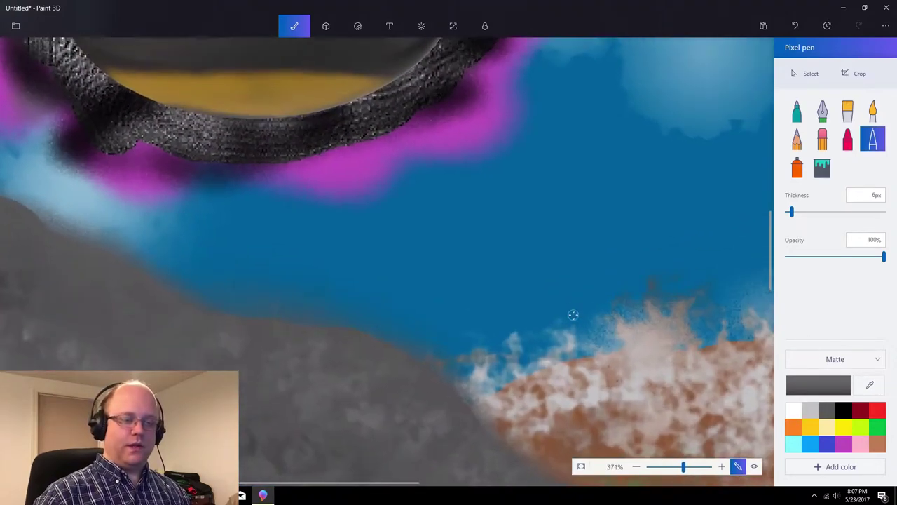
pyautogui.scroll(2, 573, 314)
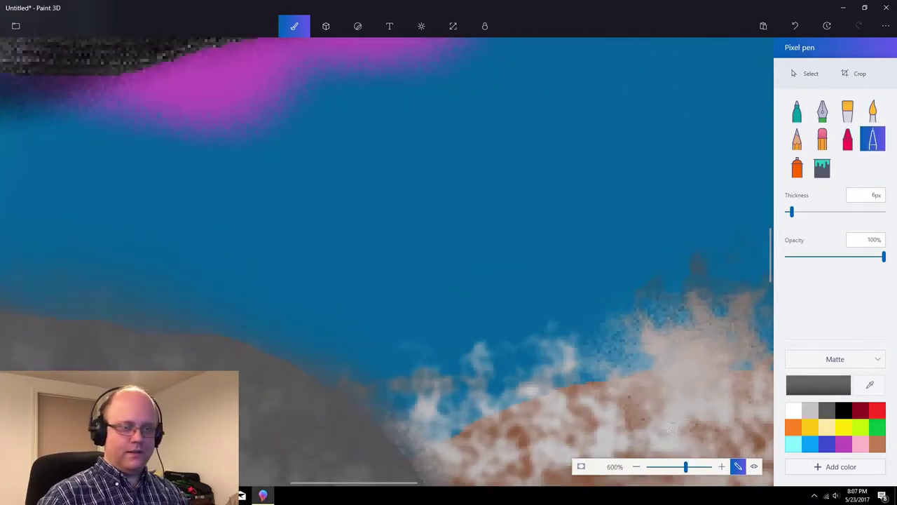
pyautogui.scroll(-4, 669, 428)
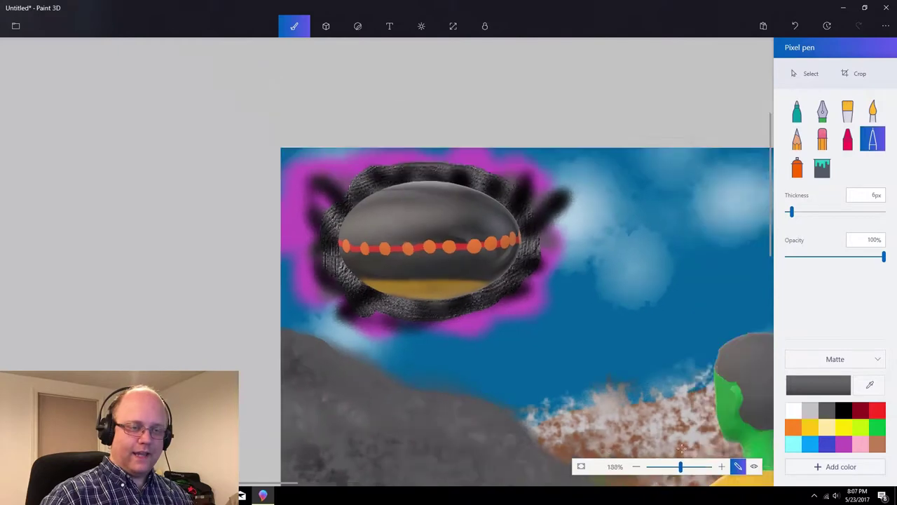
pyautogui.scroll(4, 680, 447)
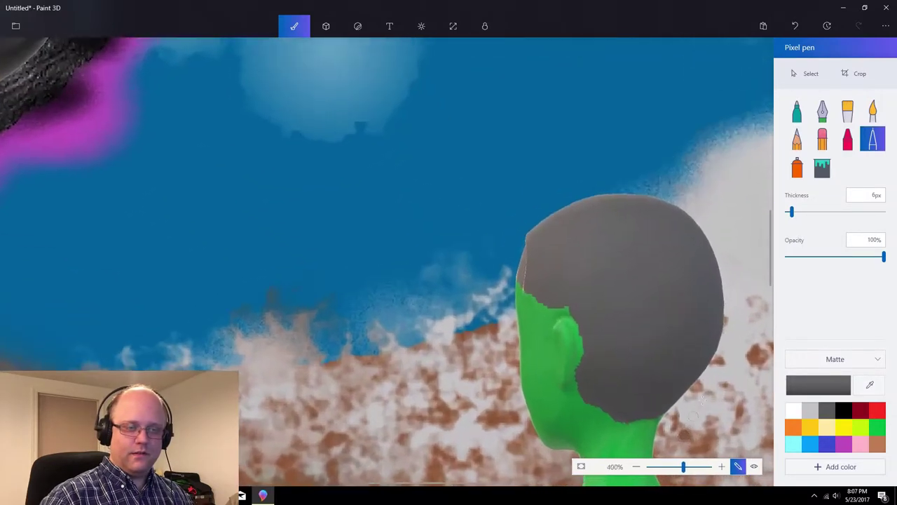
pyautogui.scroll(1, 722, 368)
pyautogui.scroll(1, 507, 266)
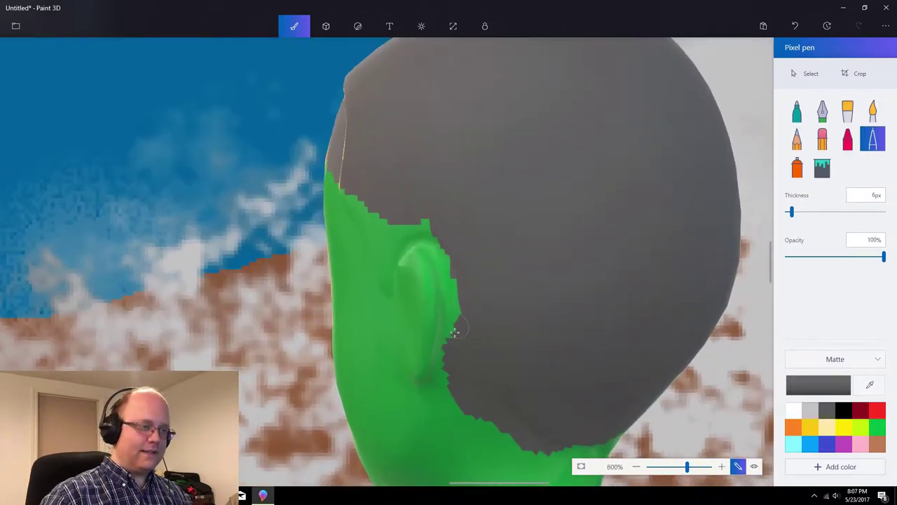
pyautogui.moveTo(450, 349)
pyautogui.mouseDown()
pyautogui.moveTo(454, 258)
pyautogui.moveTo(429, 230)
pyautogui.moveTo(409, 230)
pyautogui.moveTo(394, 238)
pyautogui.moveTo(383, 280)
pyautogui.moveTo(387, 268)
pyautogui.moveTo(348, 193)
pyautogui.mouseUp()
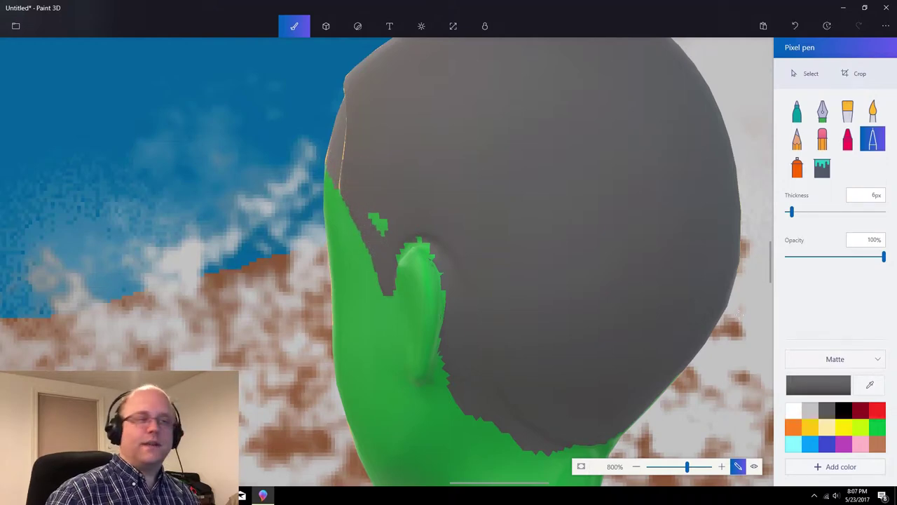
# Sample the green from the face and repaint the forehead edge with it, up to the hairline
pyautogui.click(870, 384)
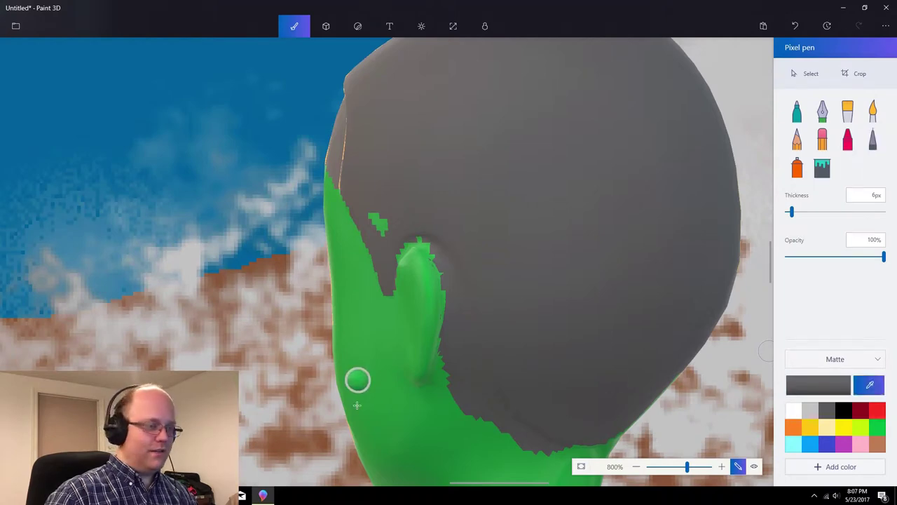
pyautogui.click(357, 379)
pyautogui.moveTo(327, 187); pyautogui.dragTo(331, 181)
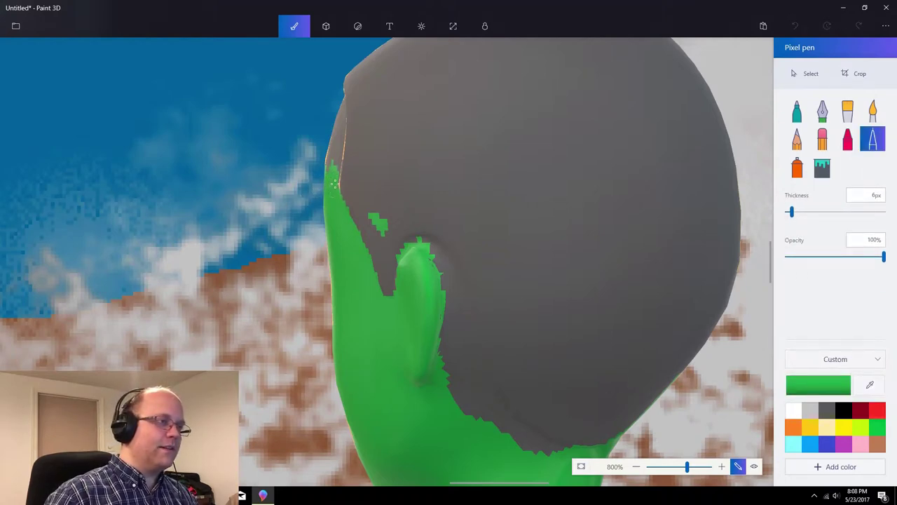
pyautogui.moveTo(339, 184); pyautogui.dragTo(338, 110)
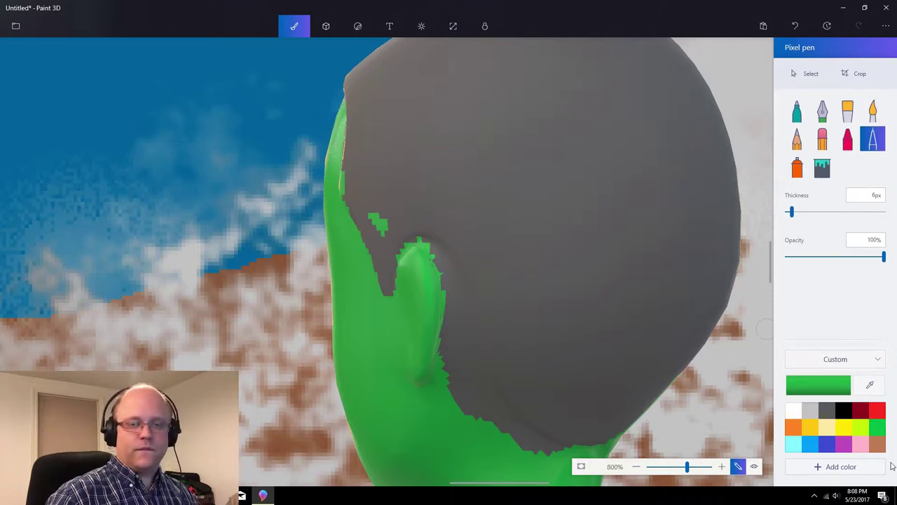
# Cover the stray green patch above the ear with dark gray sampled from the hair, adding Spray can paint to the hair
pyautogui.click(870, 384)
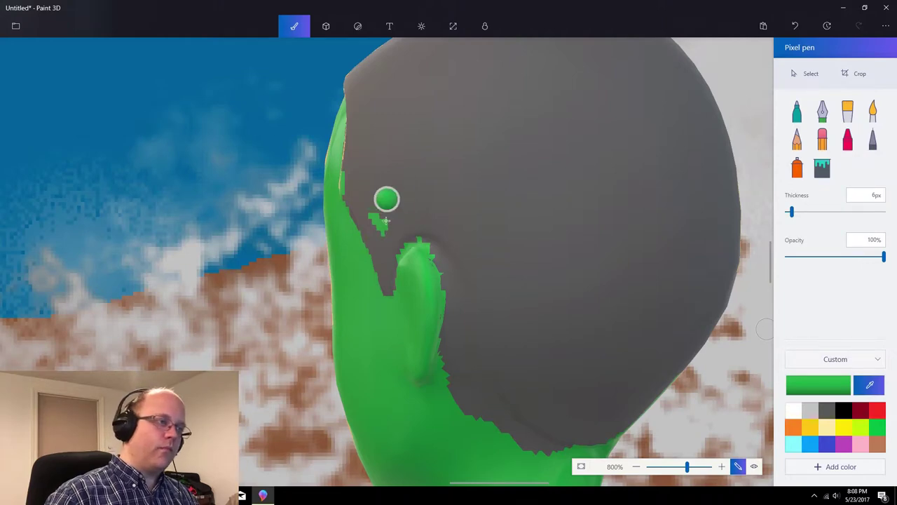
pyautogui.click(390, 211)
pyautogui.click(797, 166)
pyautogui.moveTo(488, 243)
pyautogui.mouseDown()
pyautogui.moveTo(469, 237)
pyautogui.moveTo(453, 208)
pyautogui.moveTo(431, 224)
pyautogui.mouseUp()
# Texture the hair with mottled dark gray strokes using the Crayon at 30 px thickness and 29% opacity
pyautogui.click(847, 138)
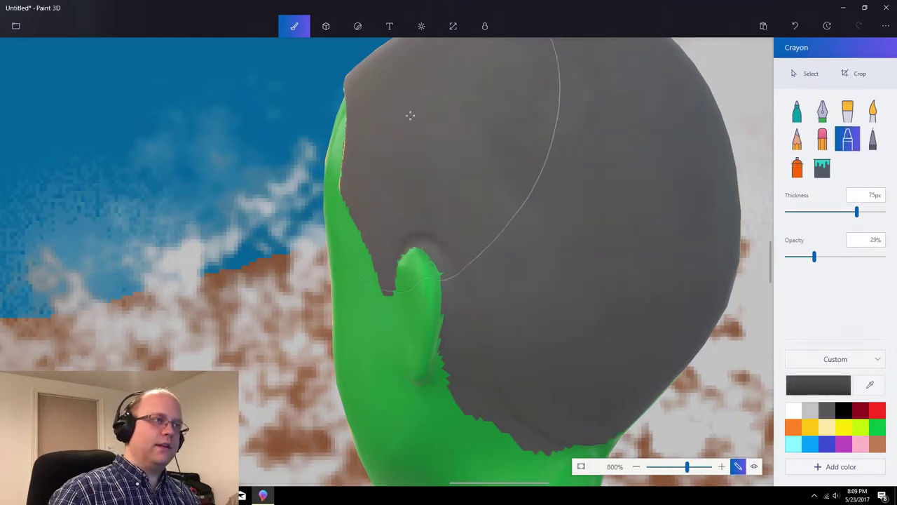
pyautogui.moveTo(819, 212); pyautogui.dragTo(808, 212)
pyautogui.moveTo(411, 164)
pyautogui.mouseDown()
pyautogui.moveTo(391, 175)
pyautogui.moveTo(396, 141)
pyautogui.mouseUp()
pyautogui.moveTo(387, 79)
pyautogui.mouseDown()
pyautogui.moveTo(513, 202)
pyautogui.moveTo(459, 140)
pyautogui.moveTo(541, 185)
pyautogui.moveTo(702, 104)
pyautogui.moveTo(678, 223)
pyautogui.moveTo(677, 107)
pyautogui.moveTo(609, 34)
pyautogui.moveTo(674, 209)
pyautogui.moveTo(653, 142)
pyautogui.moveTo(750, 214)
pyautogui.moveTo(568, 320)
pyautogui.moveTo(654, 287)
pyautogui.moveTo(640, 330)
pyautogui.moveTo(644, 377)
pyautogui.moveTo(569, 359)
pyautogui.moveTo(559, 373)
pyautogui.moveTo(499, 256)
pyautogui.moveTo(431, 170)
pyautogui.moveTo(377, 147)
pyautogui.moveTo(361, 103)
pyautogui.moveTo(428, 39)
pyautogui.mouseUp()
pyautogui.moveTo(377, 64)
pyautogui.mouseDown()
pyautogui.moveTo(571, 53)
pyautogui.moveTo(603, 63)
pyautogui.mouseUp()
pyautogui.scroll(-1, 593, 186)
pyautogui.scroll(-1, 581, 167)
pyautogui.moveTo(540, 119)
pyautogui.mouseDown()
pyautogui.moveTo(516, 84)
pyautogui.moveTo(607, 56)
pyautogui.moveTo(540, 70)
pyautogui.moveTo(470, 70)
pyautogui.moveTo(540, 91)
pyautogui.moveTo(554, 80)
pyautogui.mouseUp()
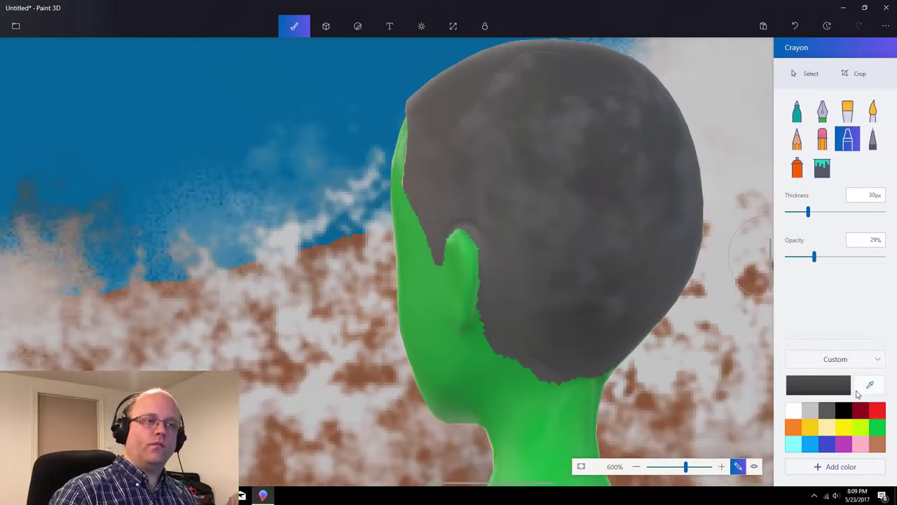
# Bring the figure's torso into view and set the Pixel pen to red at 50 px thickness and 100% opacity
pyautogui.scroll(-8, 557, 287)
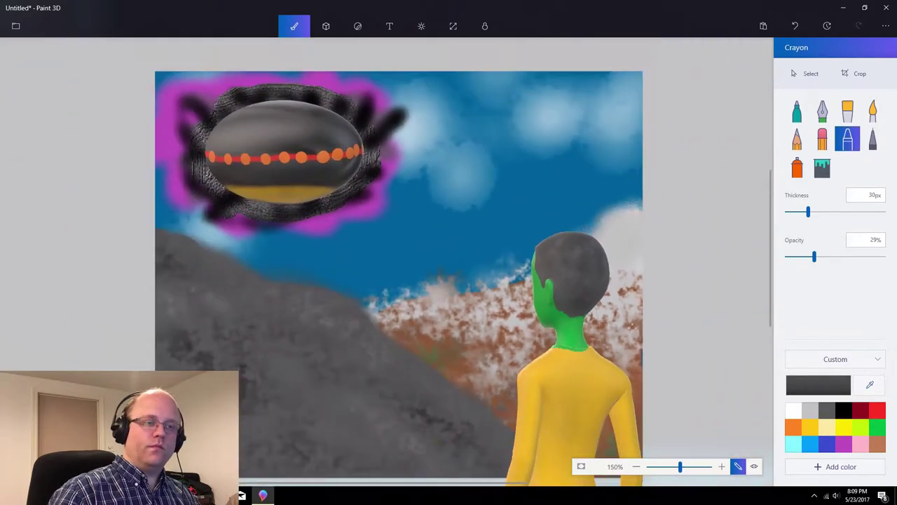
pyautogui.scroll(-2, 663, 388)
pyautogui.scroll(4, 593, 377)
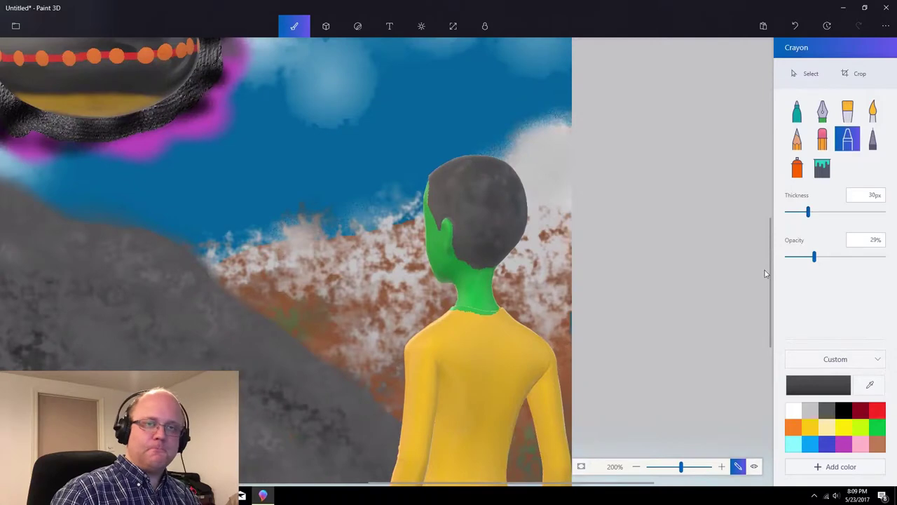
pyautogui.moveTo(775, 276); pyautogui.dragTo(767, 319)
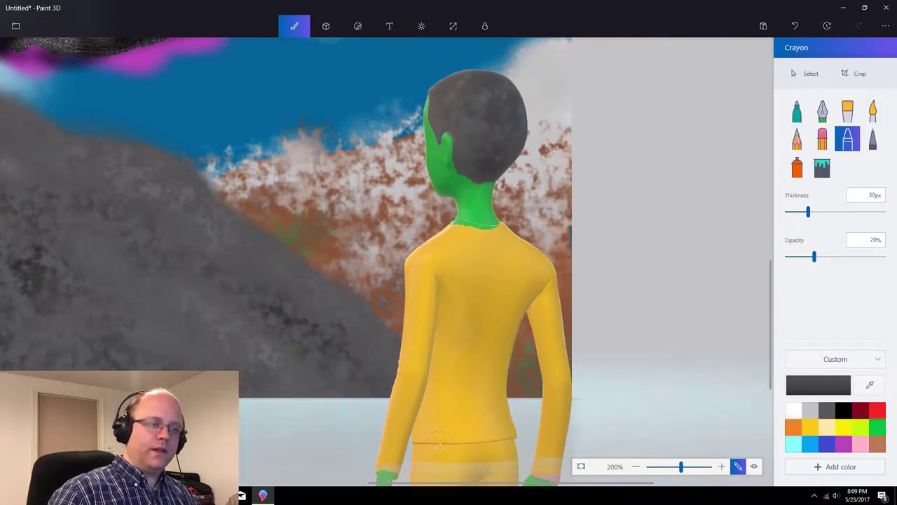
pyautogui.moveTo(771, 330); pyautogui.dragTo(772, 351)
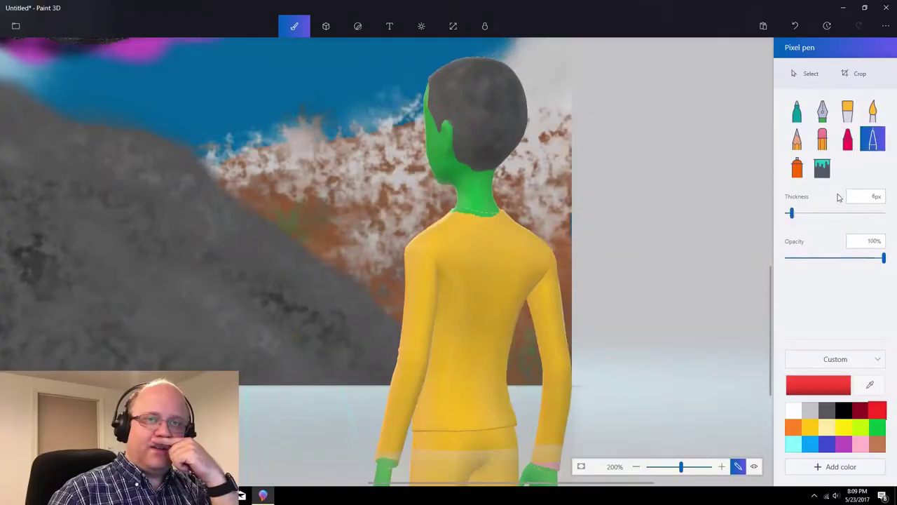
pyautogui.moveTo(842, 212); pyautogui.dragTo(835, 212)
# Try painting the figure's upper back and shoulders bright red, and undo the strokes
pyautogui.moveTo(498, 274); pyautogui.dragTo(454, 282)
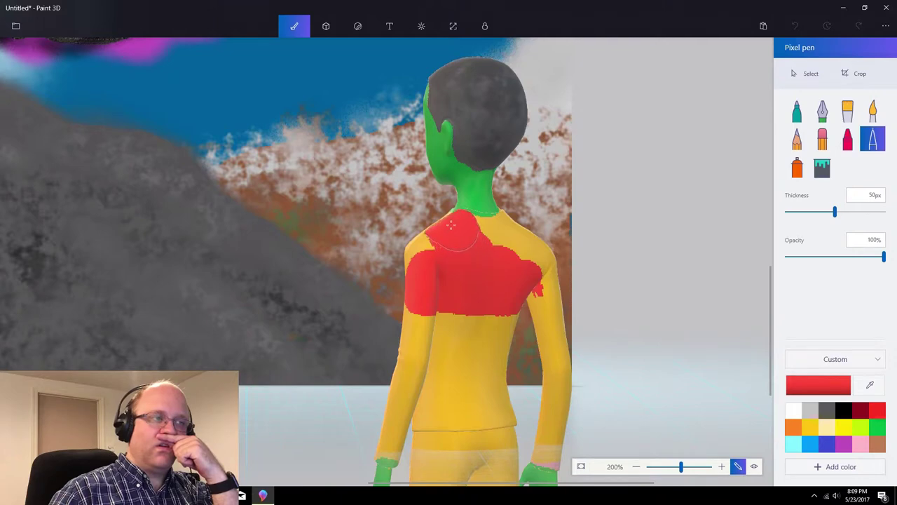
pyautogui.moveTo(443, 221); pyautogui.dragTo(452, 231)
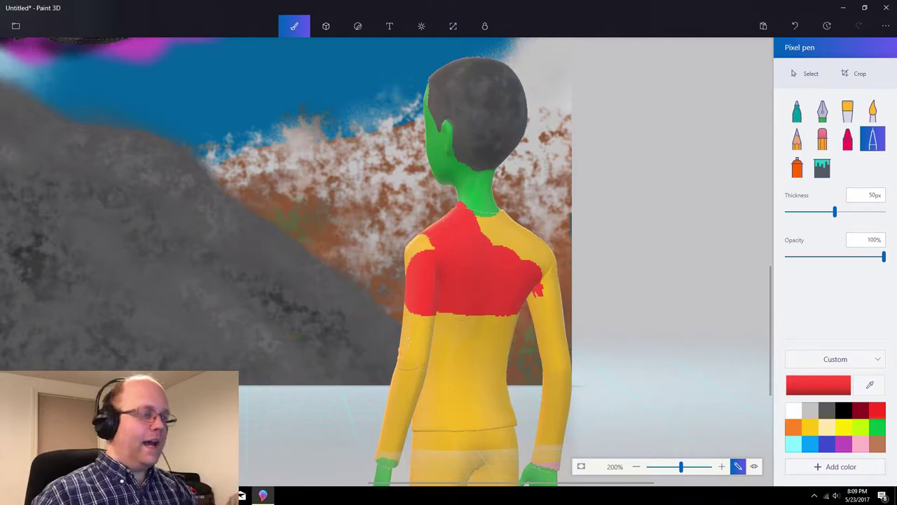
pyautogui.hotkey('ctrl', 'z')
pyautogui.hotkey('ctrl', 'z')
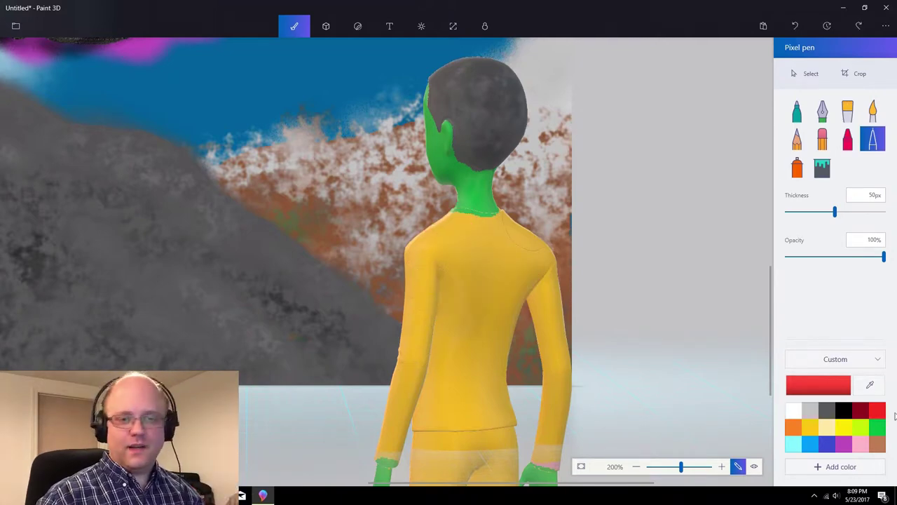
# Paint the back and sleeves of the figure's yellow shirt dark red with the Pixel pen
pyautogui.click(861, 409)
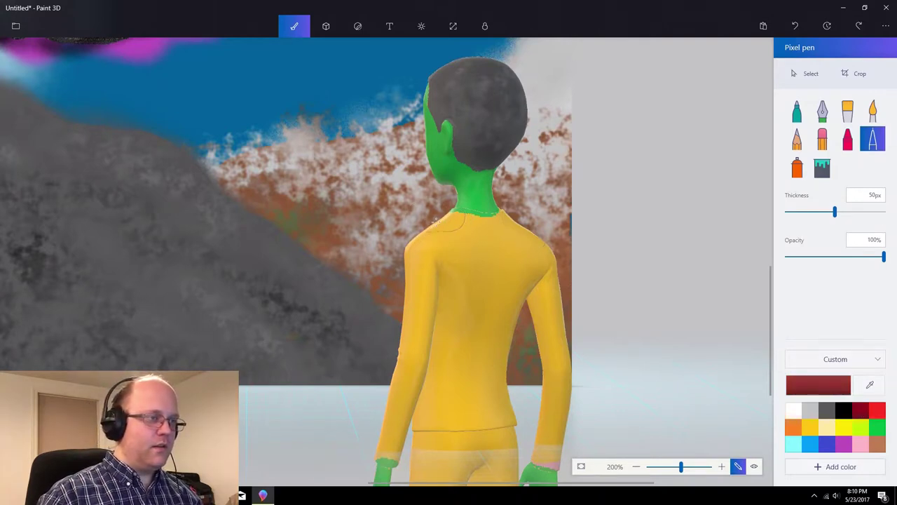
pyautogui.moveTo(449, 225)
pyautogui.mouseDown()
pyautogui.moveTo(488, 241)
pyautogui.moveTo(523, 233)
pyautogui.moveTo(545, 255)
pyautogui.moveTo(542, 285)
pyautogui.moveTo(452, 272)
pyautogui.moveTo(416, 249)
pyautogui.moveTo(427, 235)
pyautogui.moveTo(404, 278)
pyautogui.moveTo(434, 287)
pyautogui.moveTo(427, 311)
pyautogui.moveTo(552, 321)
pyautogui.moveTo(563, 339)
pyautogui.moveTo(564, 390)
pyautogui.moveTo(554, 424)
pyautogui.moveTo(457, 419)
pyautogui.mouseUp()
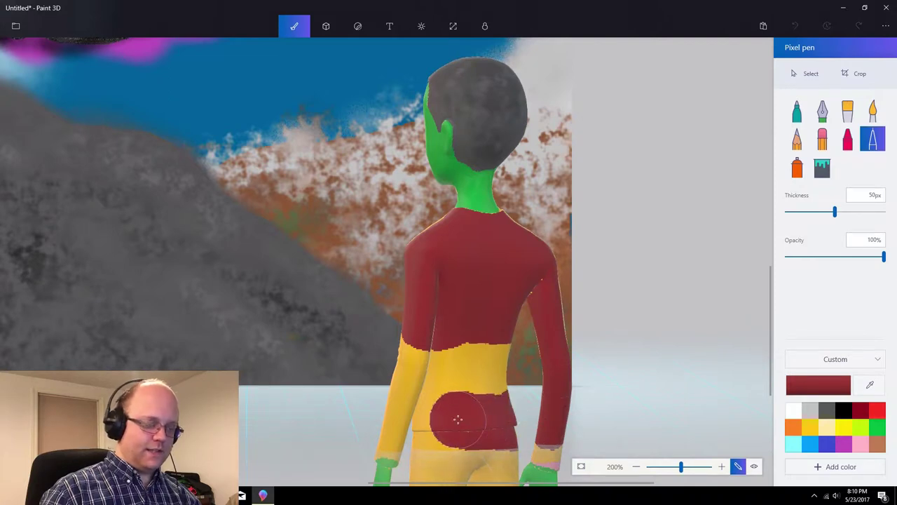
pyautogui.hotkey('ctrl', 'z')
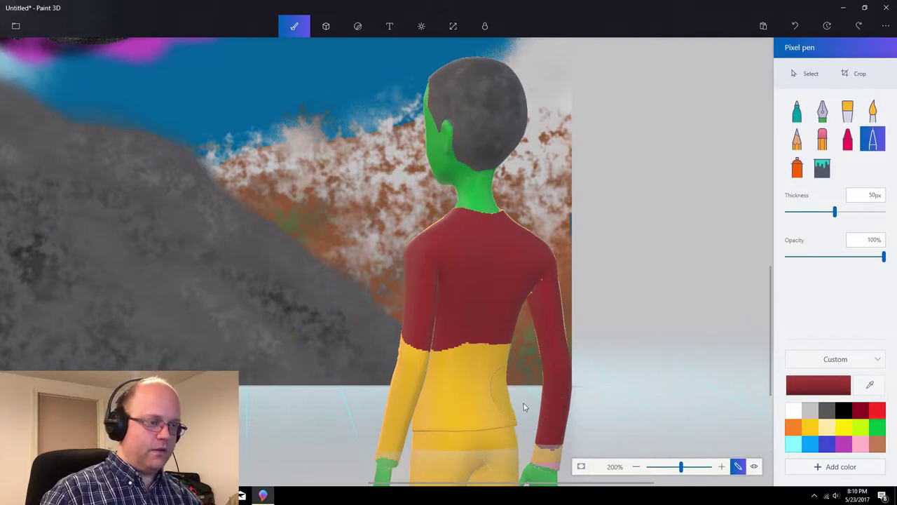
pyautogui.moveTo(519, 409)
pyautogui.mouseDown()
pyautogui.moveTo(389, 435)
pyautogui.moveTo(405, 367)
pyautogui.moveTo(501, 375)
pyautogui.mouseUp()
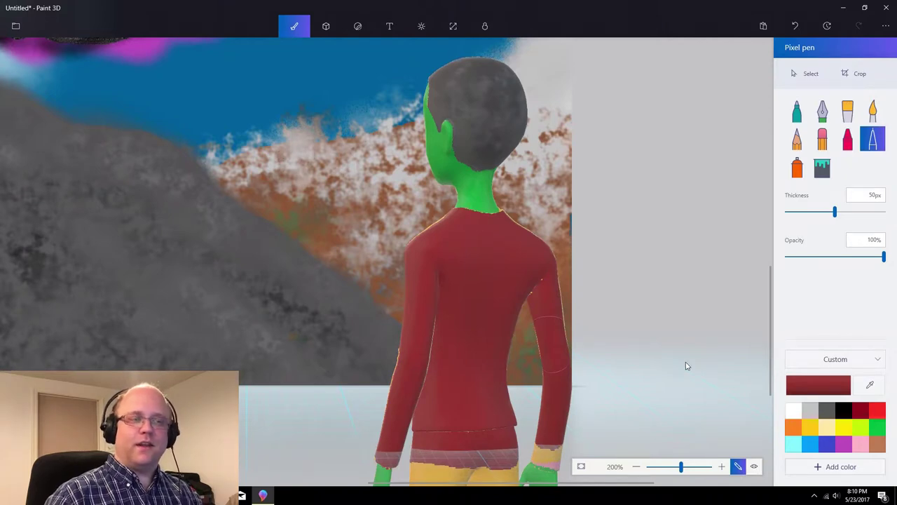
# Paint light gray patches on both of the figure's shoulders, and undo the one on the right shoulder
pyautogui.click(811, 413)
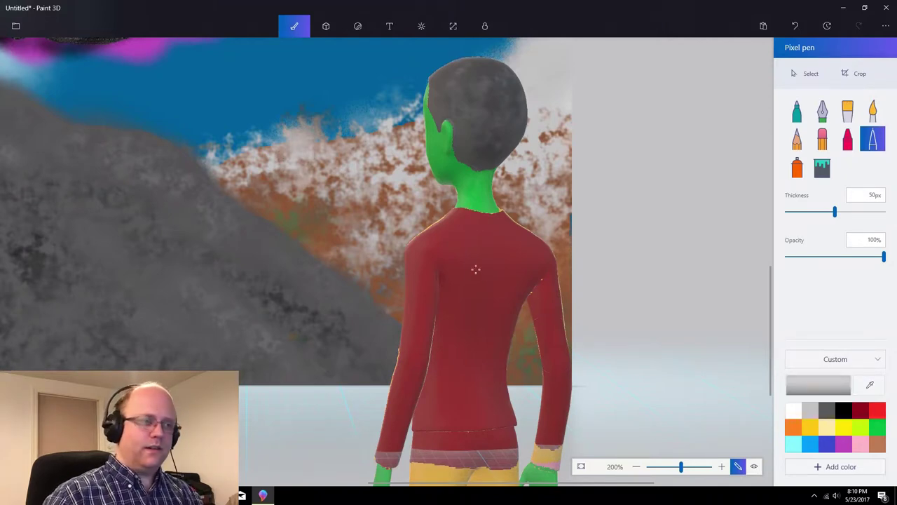
pyautogui.moveTo(431, 222)
pyautogui.mouseDown()
pyautogui.moveTo(452, 225)
pyautogui.moveTo(427, 222)
pyautogui.moveTo(430, 243)
pyautogui.mouseUp()
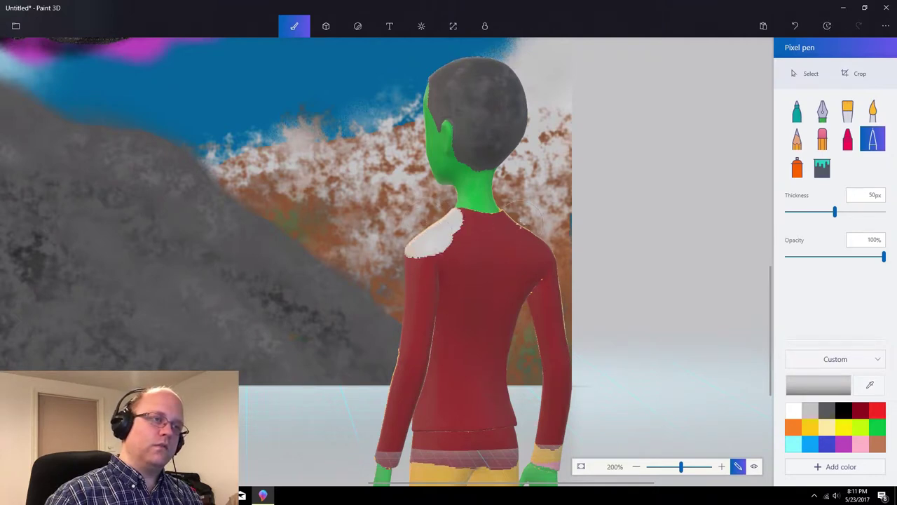
pyautogui.moveTo(523, 220)
pyautogui.mouseDown()
pyautogui.moveTo(522, 239)
pyautogui.moveTo(502, 246)
pyautogui.moveTo(522, 233)
pyautogui.moveTo(536, 242)
pyautogui.mouseUp()
pyautogui.click(797, 167)
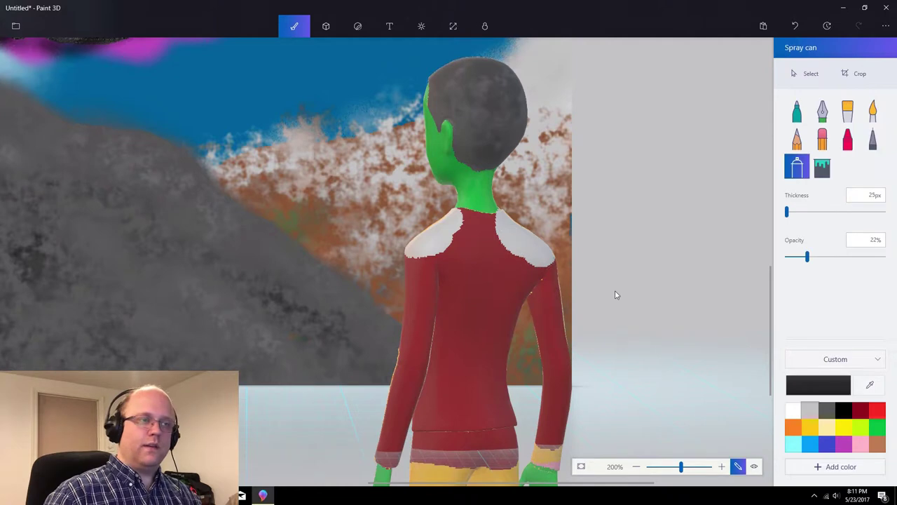
pyautogui.hotkey('ctrl', 'z')
pyautogui.hotkey('ctrl', 'z')
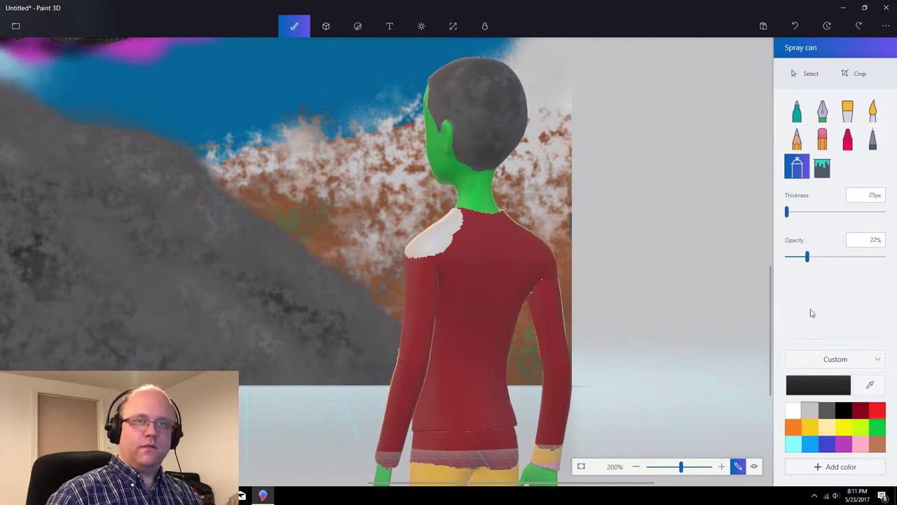
# Set the Pixel pen to 24 px and paint a narrower light gray patch along the figure's right shoulder
pyautogui.click(873, 139)
pyautogui.click(809, 212)
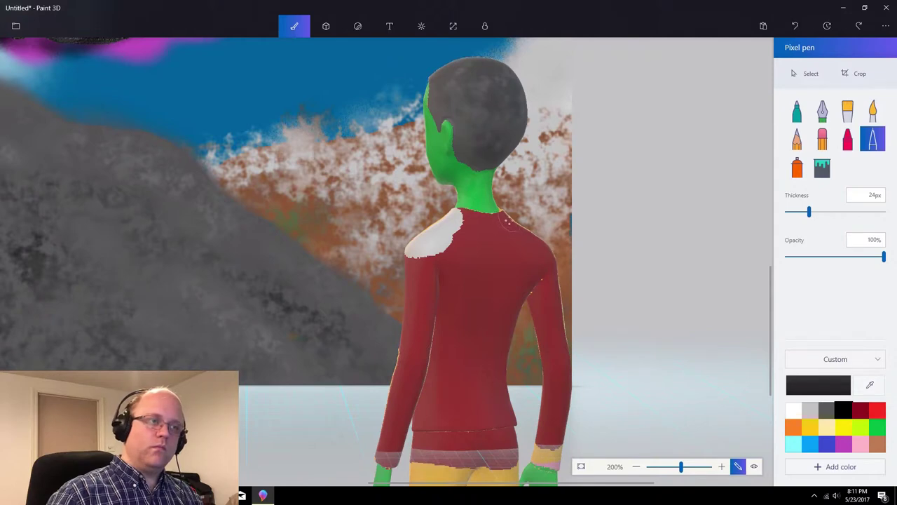
pyautogui.moveTo(505, 217); pyautogui.dragTo(528, 228)
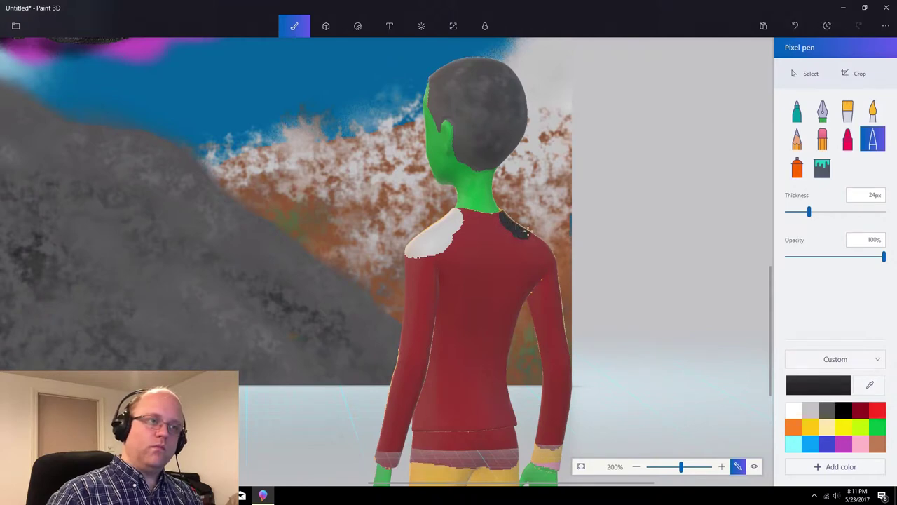
pyautogui.hotkey('ctrl', 'z')
pyautogui.hotkey('ctrl', 'z')
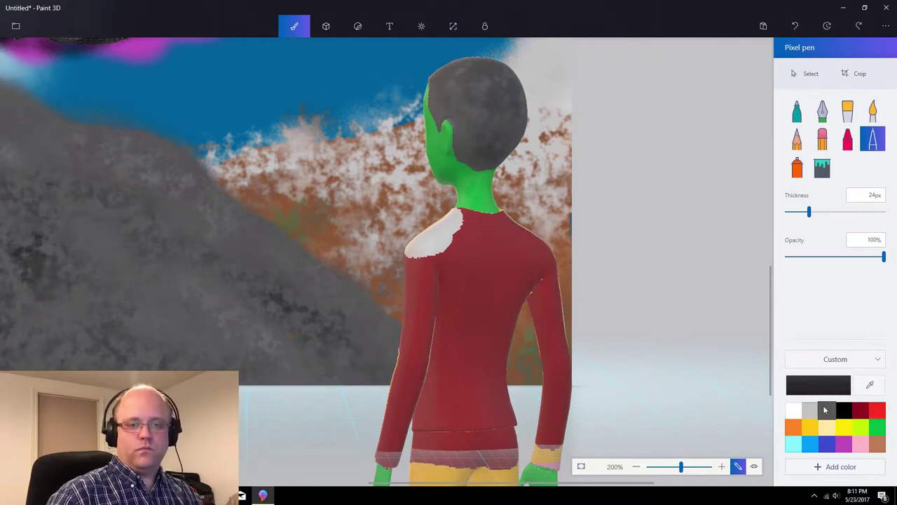
pyautogui.click(805, 410)
pyautogui.moveTo(508, 222); pyautogui.dragTo(536, 236)
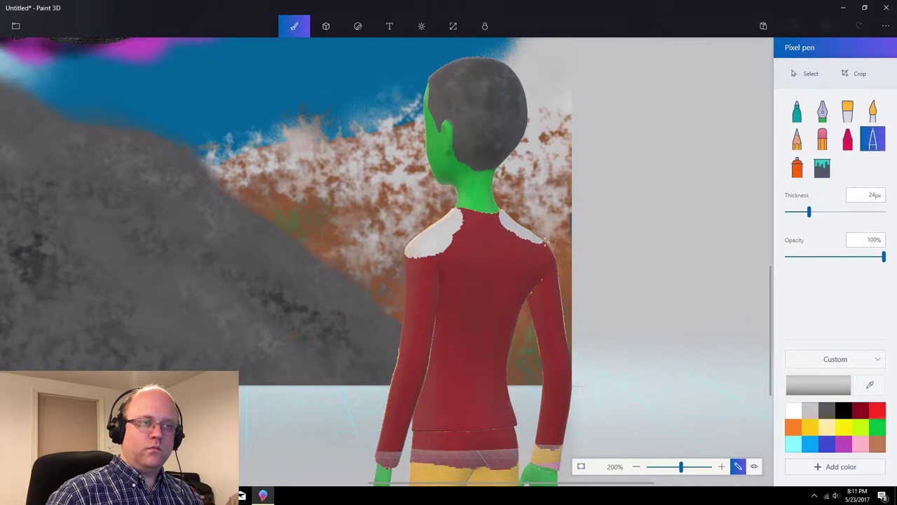
pyautogui.moveTo(542, 244); pyautogui.dragTo(551, 255)
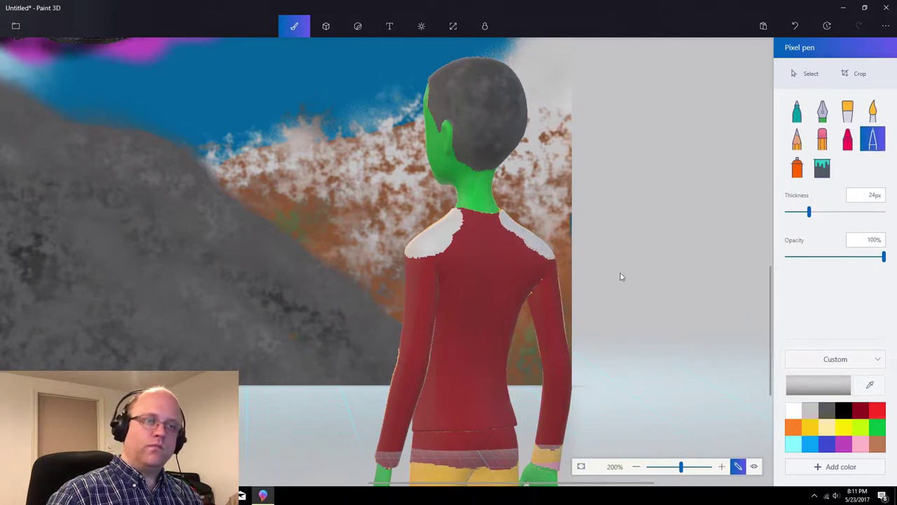
# Shade the light gray shoulder patches with dark gray using the Spray can at 25 px thickness and 22% opacity
pyautogui.click(822, 166)
pyautogui.click(797, 167)
pyautogui.moveTo(791, 212); pyautogui.dragTo(786, 212)
pyautogui.click(826, 410)
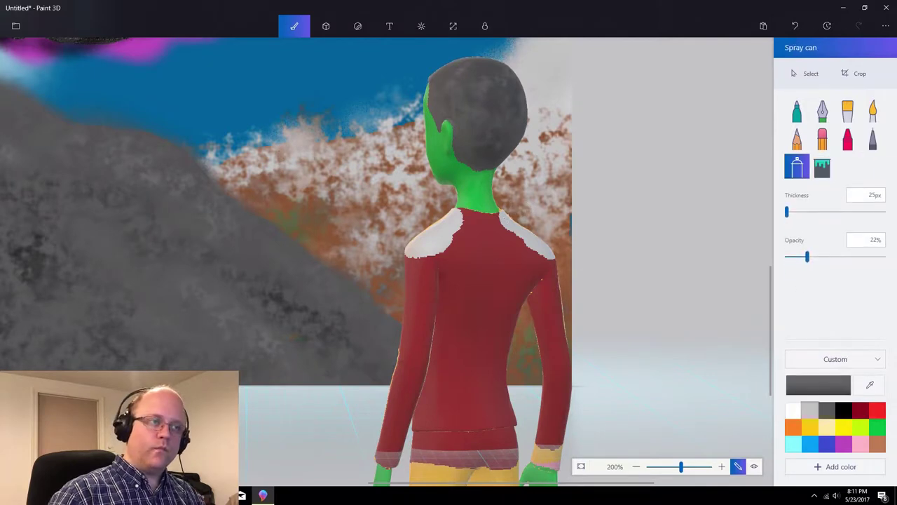
pyautogui.moveTo(522, 228); pyautogui.dragTo(542, 242)
pyautogui.hotkey('ctrl', 'z')
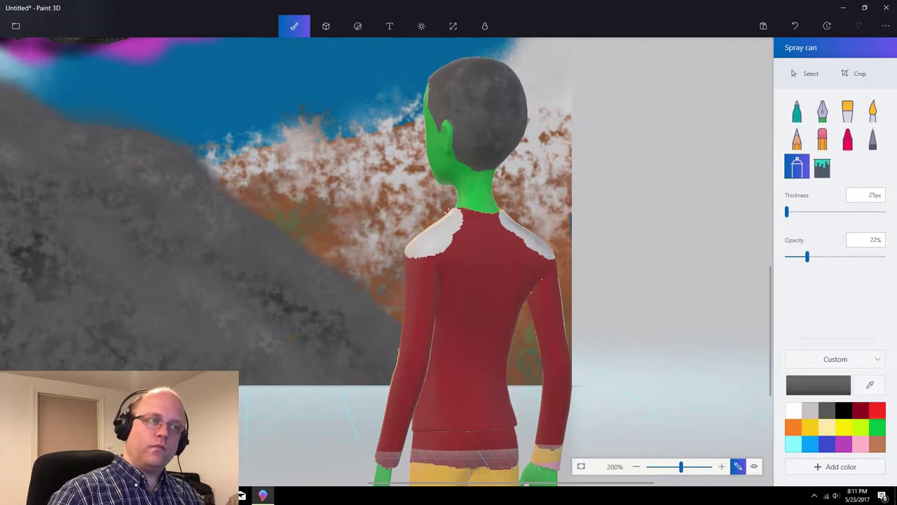
pyautogui.moveTo(452, 217); pyautogui.dragTo(437, 230)
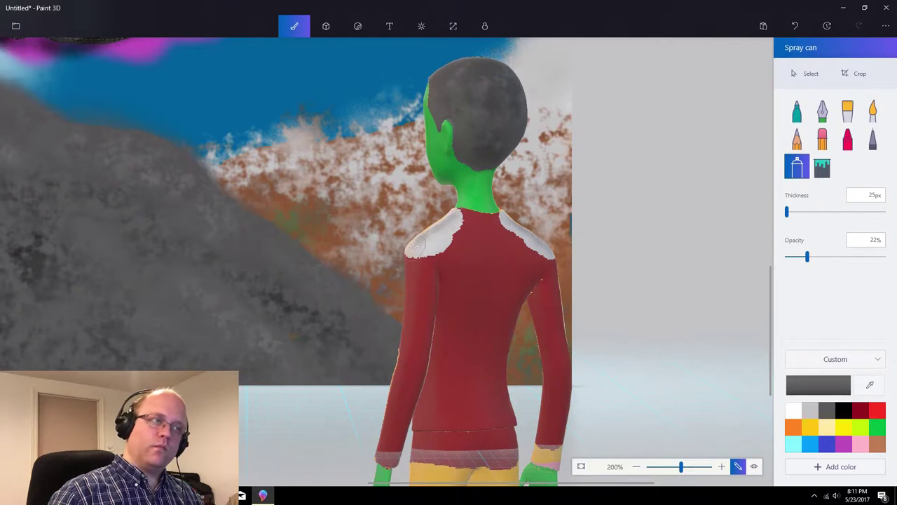
pyautogui.moveTo(416, 246)
pyautogui.mouseDown()
pyautogui.moveTo(453, 220)
pyautogui.moveTo(431, 250)
pyautogui.mouseUp()
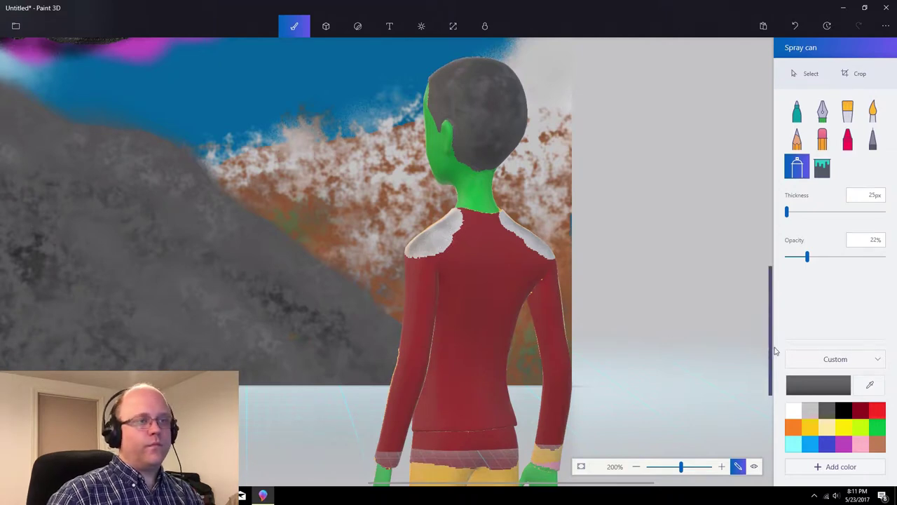
# Mix a darker green (hex 009229) and spray shading onto the figure's neck and jaw
pyautogui.click(877, 426)
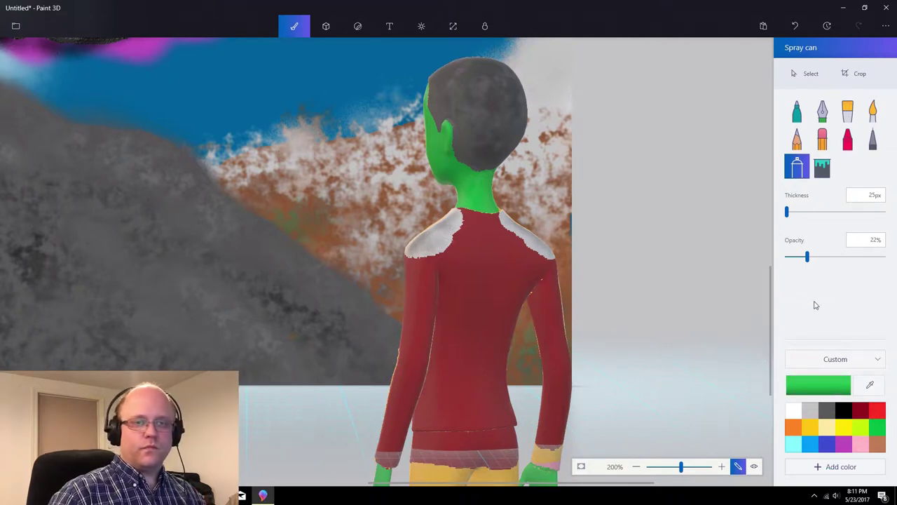
pyautogui.click(818, 385)
pyautogui.moveTo(477, 219); pyautogui.dragTo(499, 222)
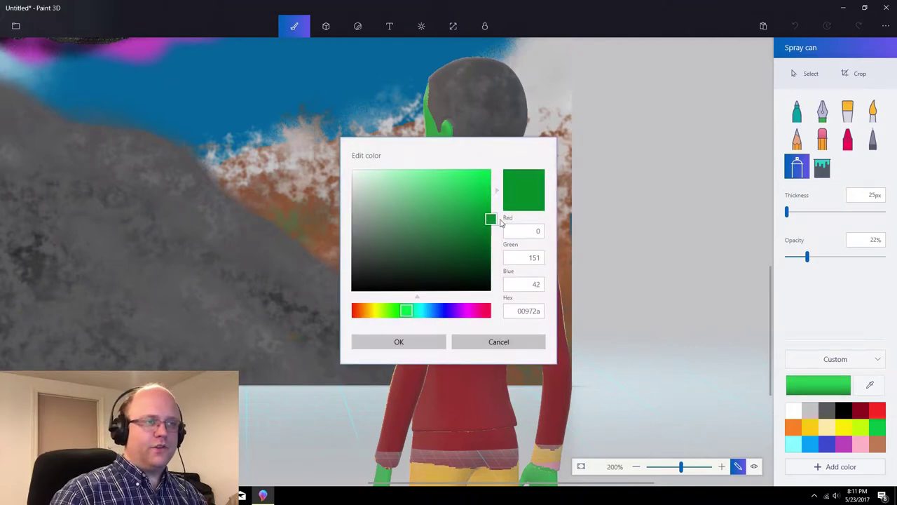
pyautogui.click(421, 341)
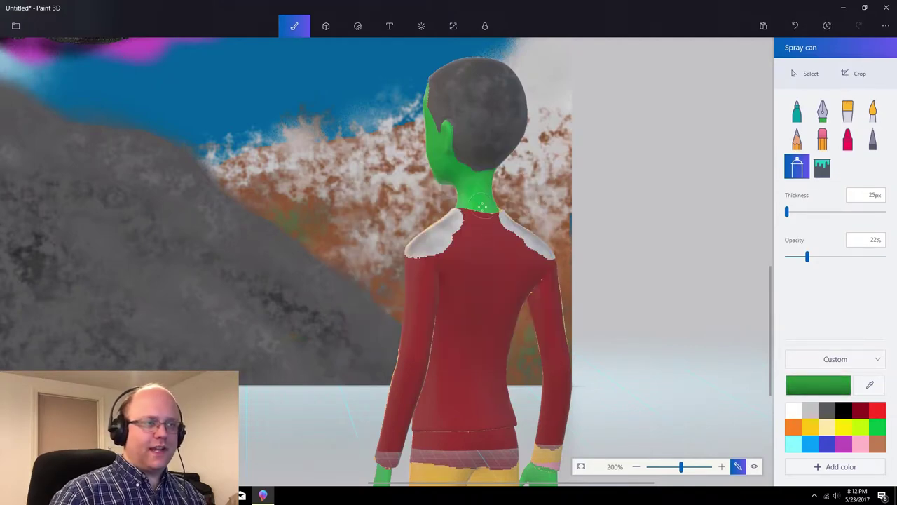
pyautogui.moveTo(482, 205)
pyautogui.mouseDown()
pyautogui.moveTo(491, 189)
pyautogui.moveTo(453, 180)
pyautogui.moveTo(450, 155)
pyautogui.mouseUp()
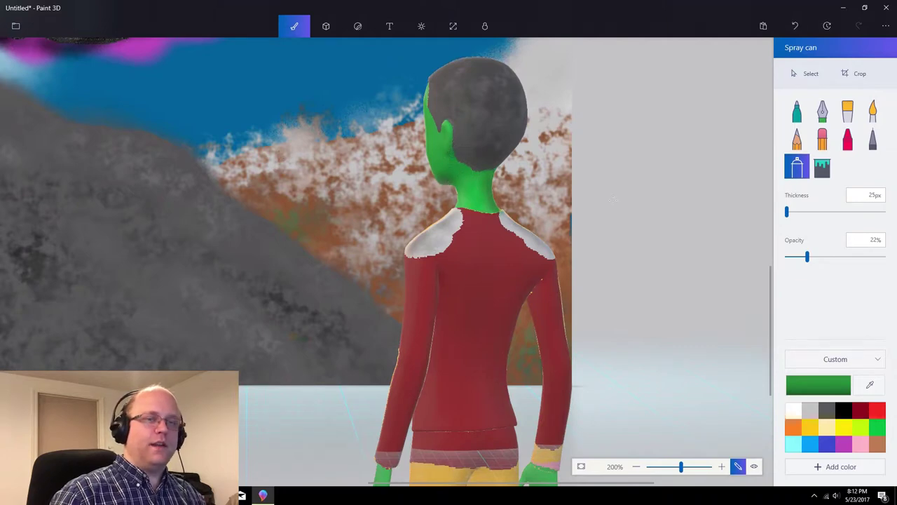
# Mix a very pale green, spray a highlight along the edge of the forehead, and try a brush thickness of 10 px
pyautogui.click(842, 393)
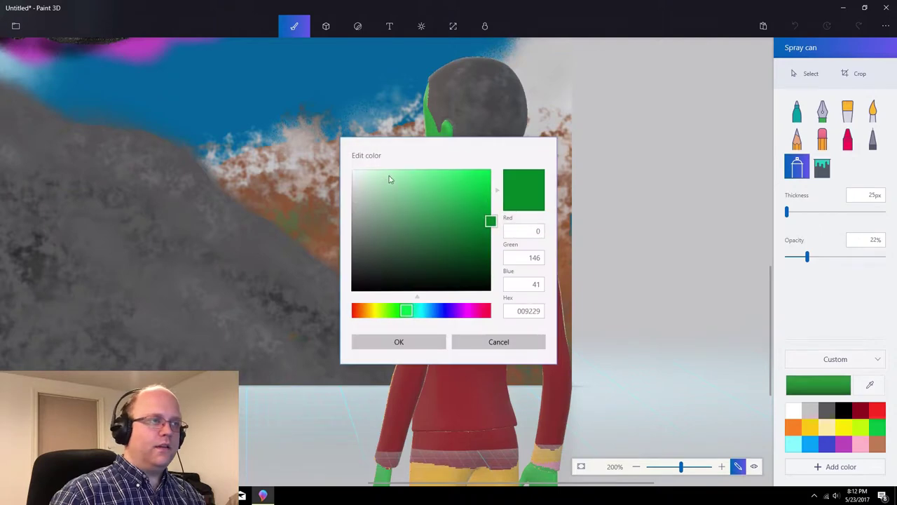
pyautogui.click(377, 170)
pyautogui.click(399, 340)
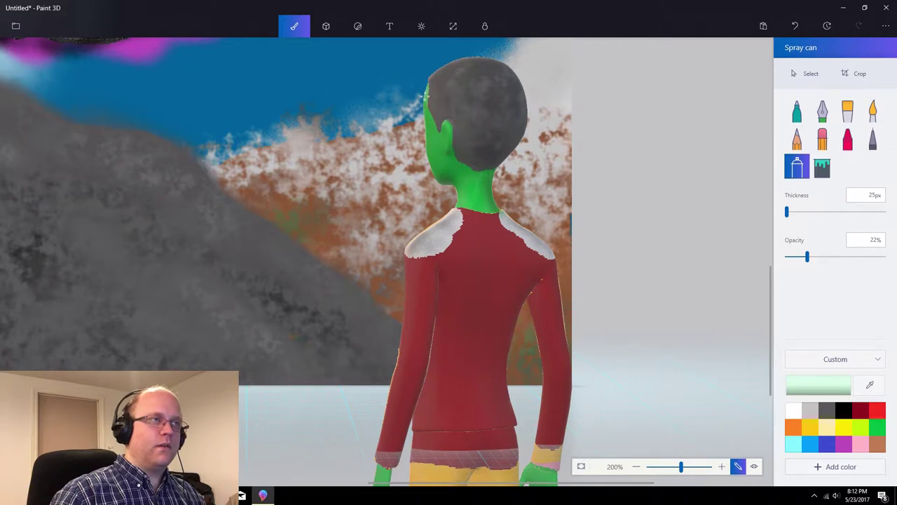
pyautogui.moveTo(424, 95); pyautogui.dragTo(423, 106)
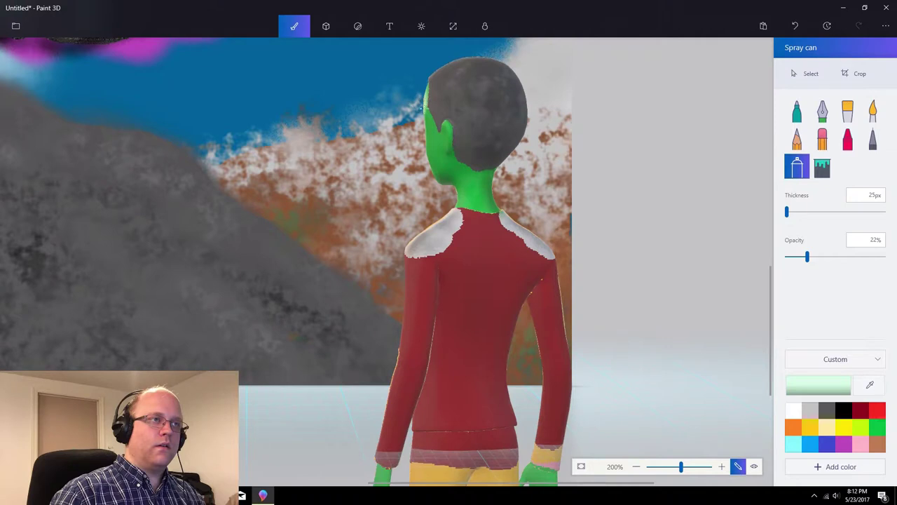
pyautogui.click(865, 195)
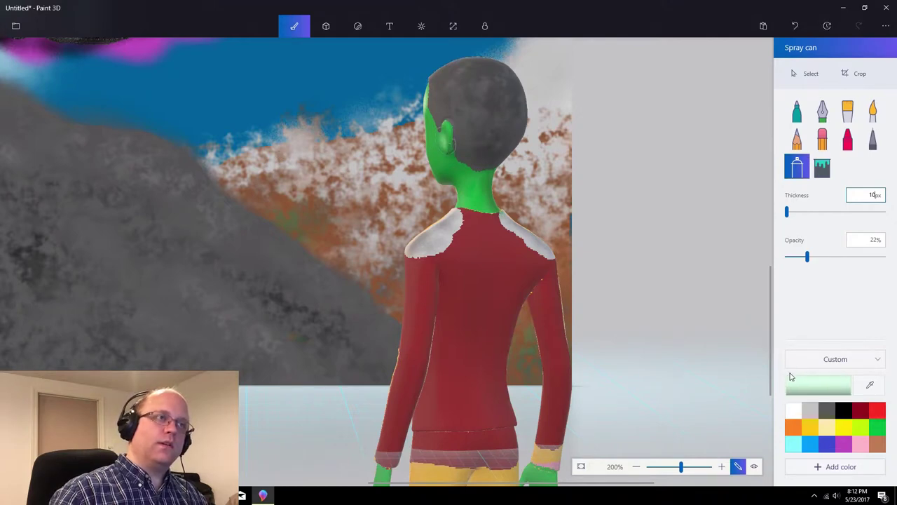
# Mix a deeper dark red and spray shading down the middle of the shirt's back and along the sleeves
pyautogui.click(861, 410)
pyautogui.click(846, 385)
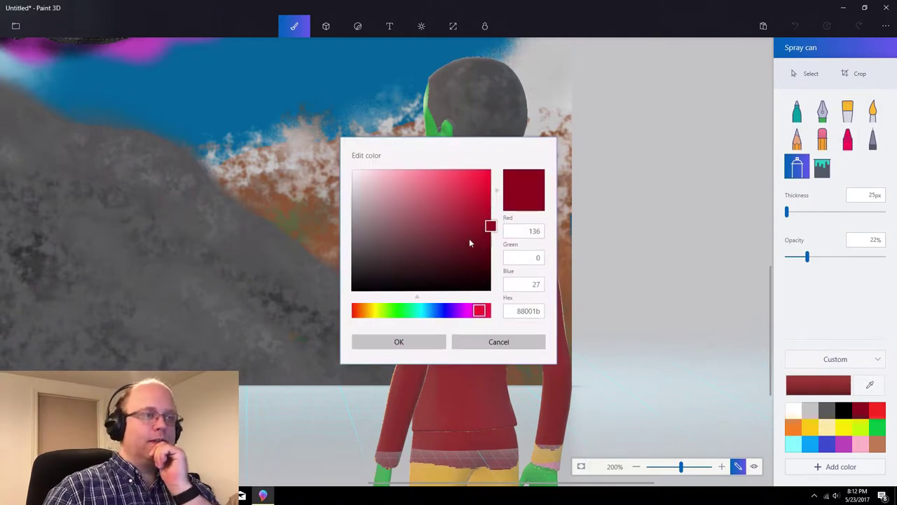
pyautogui.moveTo(470, 242); pyautogui.dragTo(505, 245)
pyautogui.click(437, 334)
pyautogui.moveTo(509, 284)
pyautogui.mouseDown()
pyautogui.moveTo(495, 270)
pyautogui.moveTo(494, 328)
pyautogui.mouseUp()
pyautogui.moveTo(529, 298); pyautogui.dragTo(535, 350)
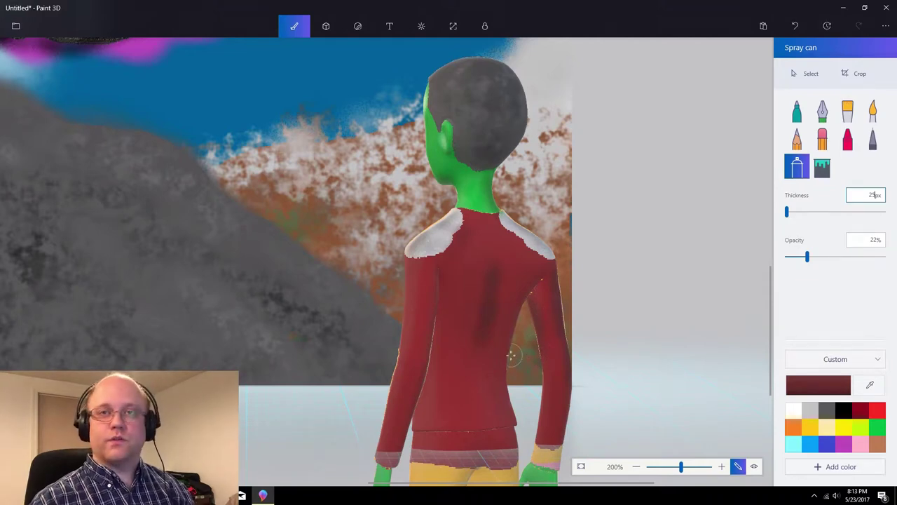
pyautogui.moveTo(430, 272)
pyautogui.mouseDown()
pyautogui.moveTo(430, 332)
pyautogui.moveTo(411, 403)
pyautogui.mouseUp()
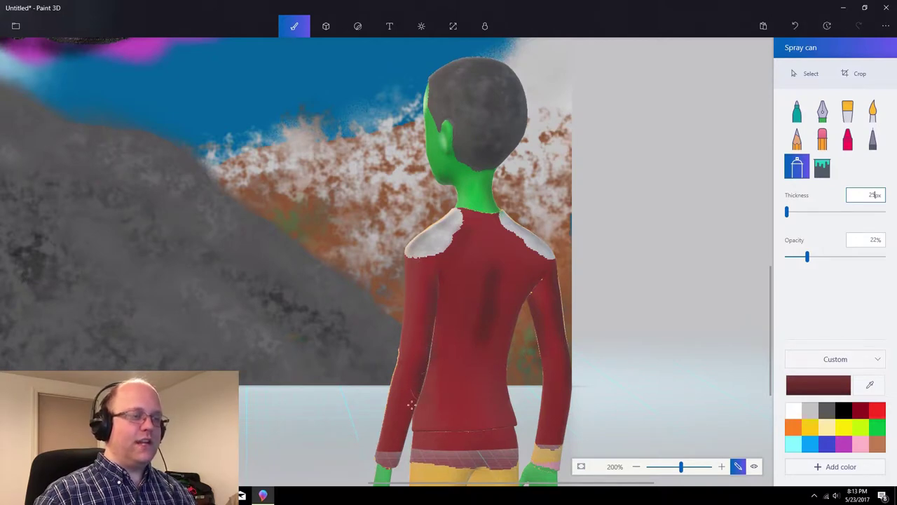
# Lighten the dark mountain's ridge with light gray Crayon strokes at 30 px thickness and 29% opacity
pyautogui.click(581, 468)
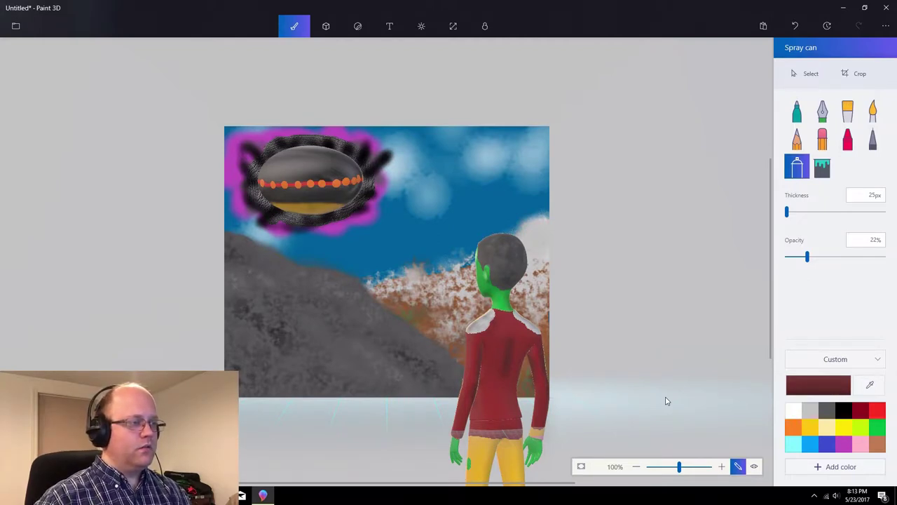
pyautogui.click(873, 140)
pyautogui.click(848, 139)
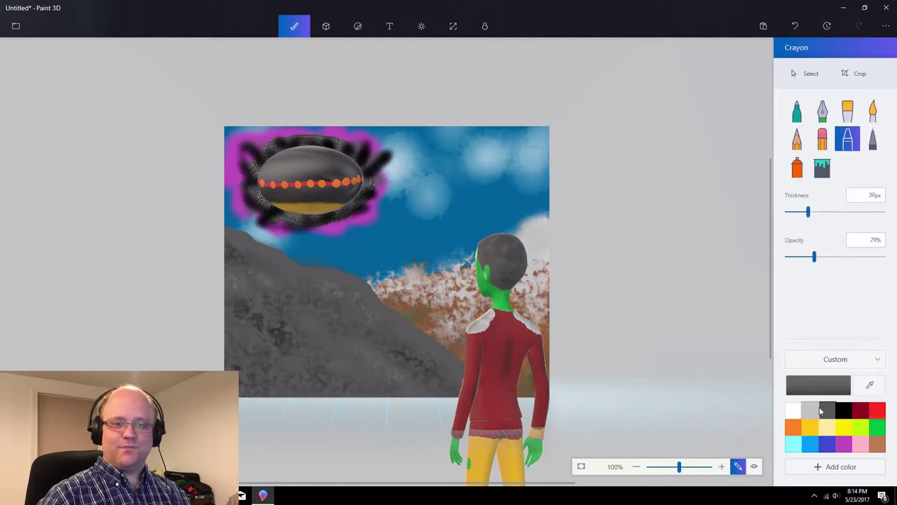
pyautogui.click(815, 411)
pyautogui.moveTo(352, 293); pyautogui.dragTo(238, 242)
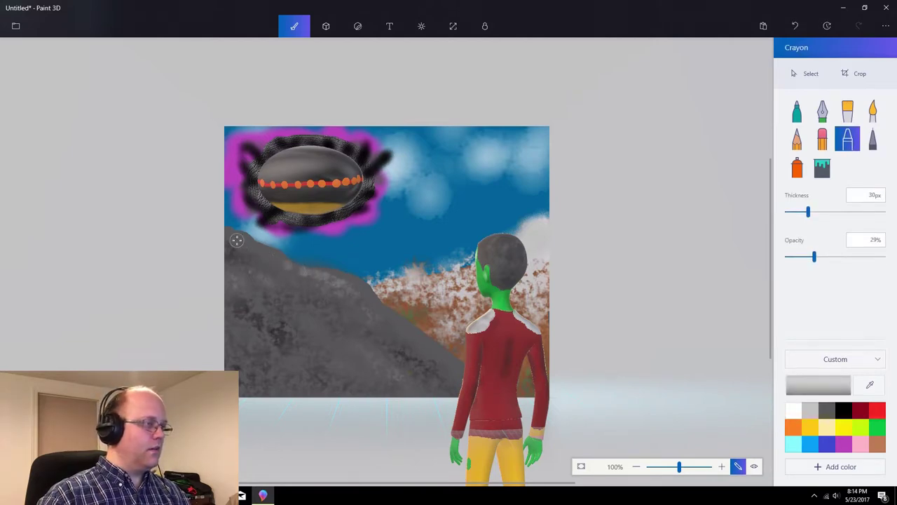
pyautogui.moveTo(342, 279); pyautogui.dragTo(467, 379)
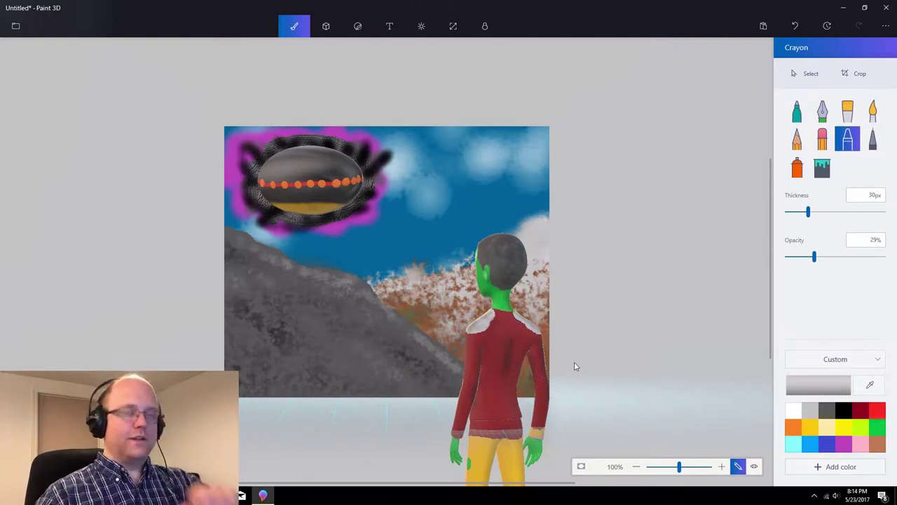
# Place the 3D fish model in front of the gray mountain beside the figure, and return to the brushes
pyautogui.click(332, 30)
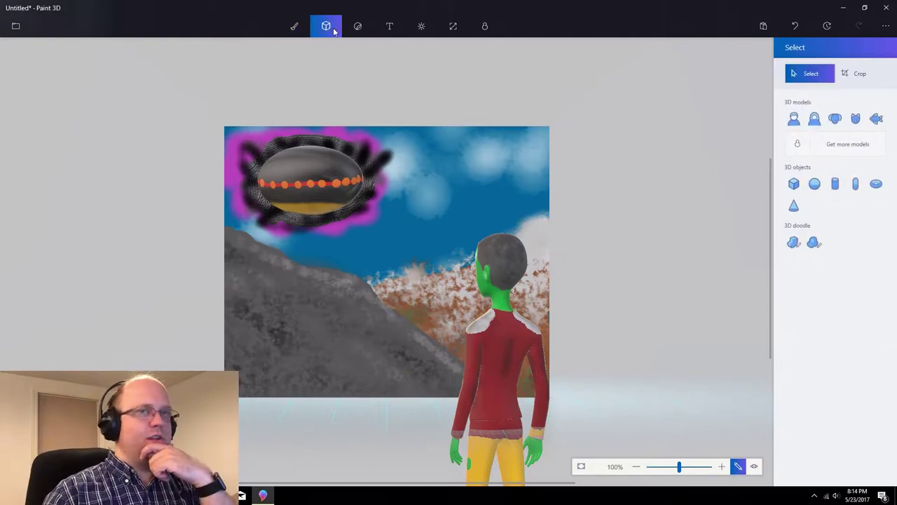
pyautogui.click(876, 116)
pyautogui.moveTo(345, 344); pyautogui.dragTo(450, 411)
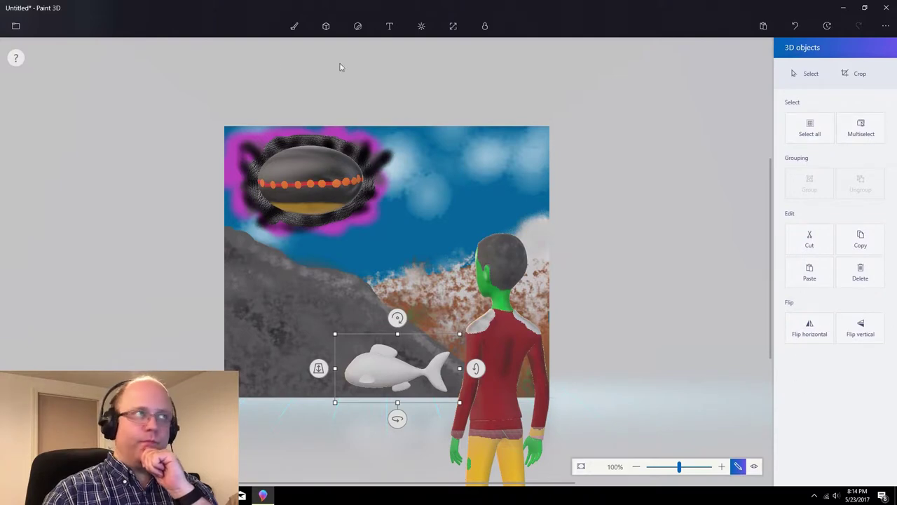
pyautogui.click(295, 28)
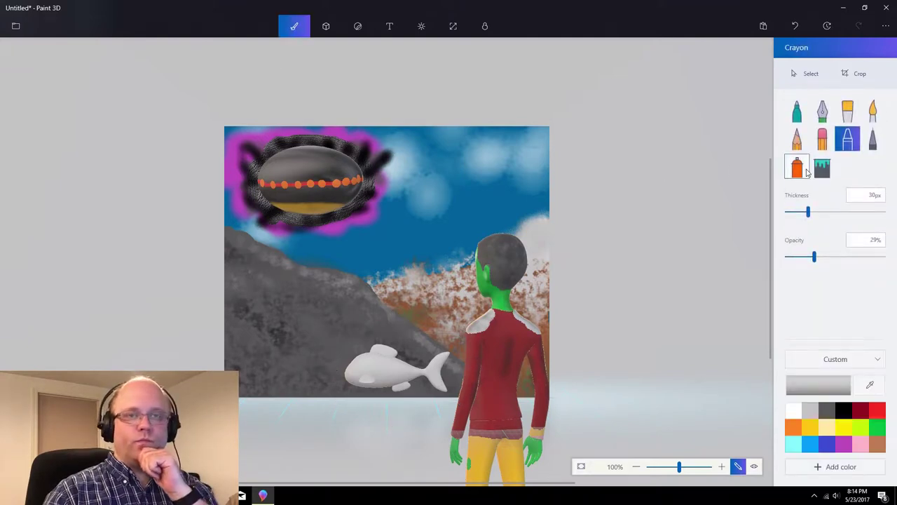
# Color the visible side of the fish orange, starting with the Crayon and covering it with the Pixel pen at 24 px and 100% opacity
pyautogui.click(794, 429)
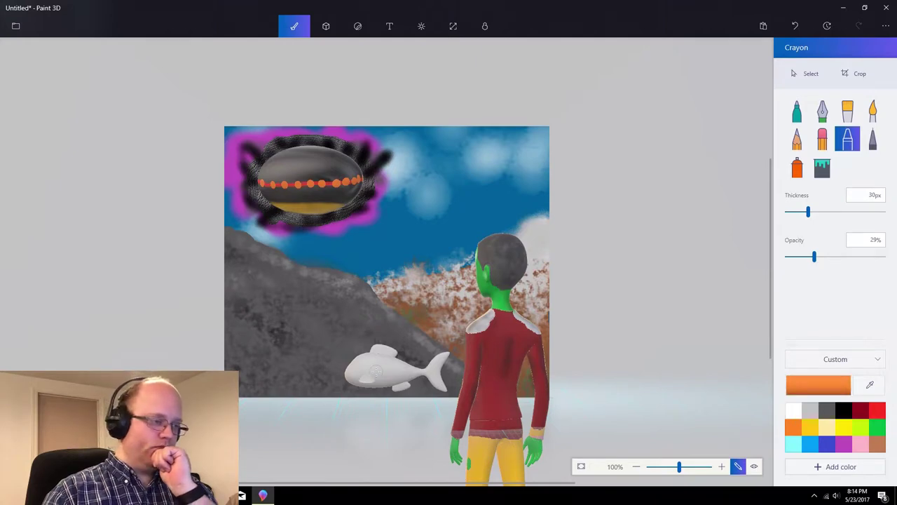
pyautogui.moveTo(376, 372)
pyautogui.mouseDown()
pyautogui.moveTo(400, 369)
pyautogui.moveTo(368, 362)
pyautogui.mouseUp()
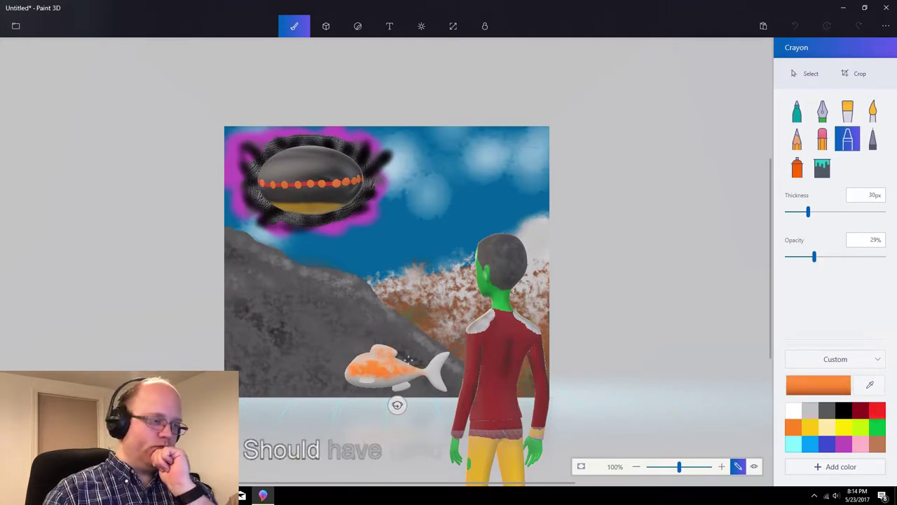
pyautogui.click(822, 170)
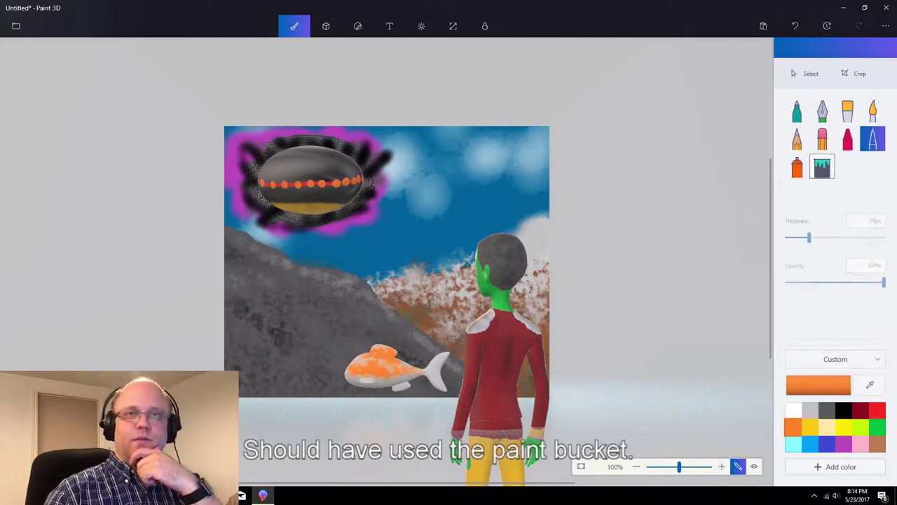
pyautogui.moveTo(354, 371)
pyautogui.mouseDown()
pyautogui.moveTo(397, 402)
pyautogui.moveTo(378, 342)
pyautogui.mouseUp()
pyautogui.moveTo(414, 375); pyautogui.dragTo(441, 364)
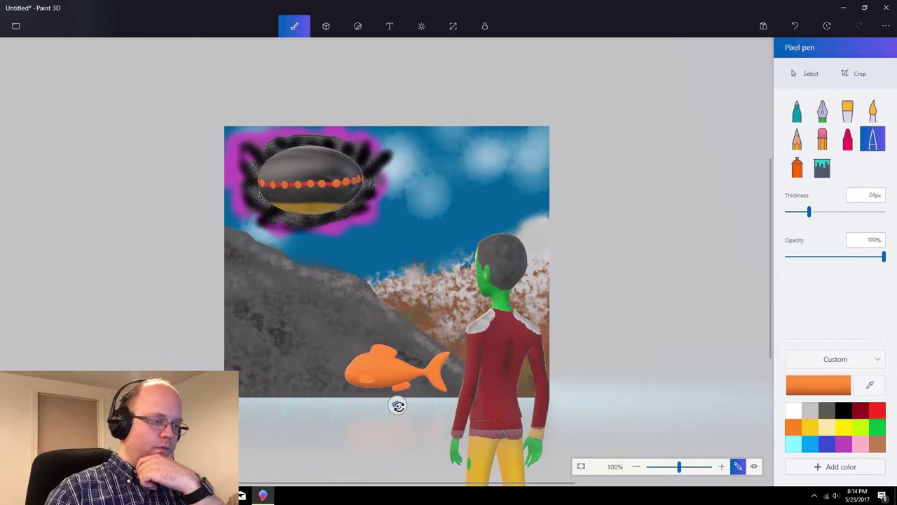
# Rotate the fish around its vertical axis so that it heads toward the figure with its unpainted side facing the viewer
pyautogui.click(807, 73)
pyautogui.click(368, 382)
pyautogui.moveTo(398, 419); pyautogui.dragTo(485, 414)
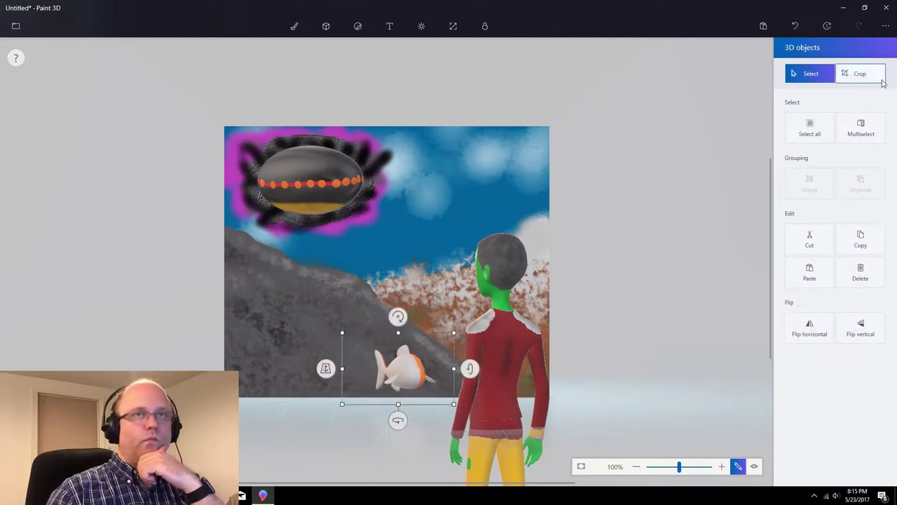
# Paint the other side of the fish orange with the Pixel pen at 24 px thickness and 100% opacity
pyautogui.click(293, 25)
pyautogui.click(797, 174)
pyautogui.click(873, 138)
pyautogui.moveTo(410, 368)
pyautogui.mouseDown()
pyautogui.moveTo(431, 383)
pyautogui.moveTo(390, 366)
pyautogui.mouseUp()
# Try an orange stripe across the back of the shirt, undo it, and repaint the white patches on the fish orange
pyautogui.moveTo(465, 368); pyautogui.dragTo(547, 371)
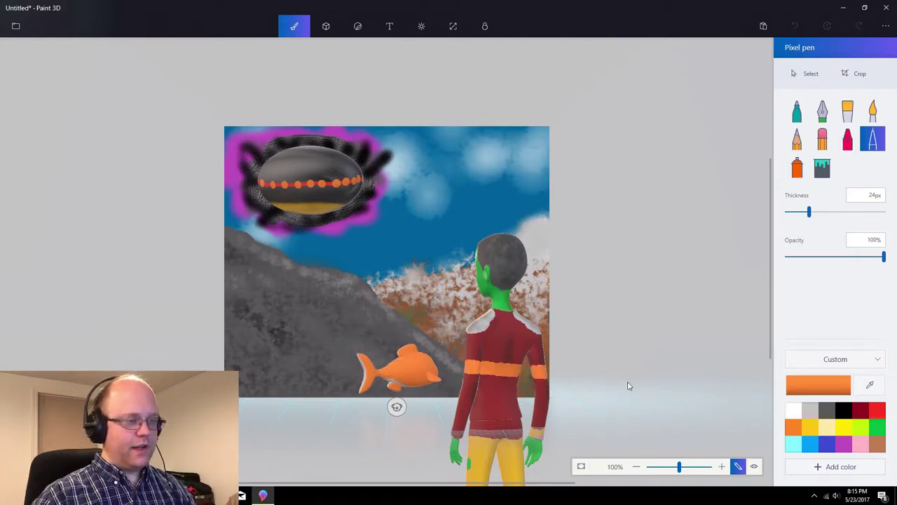
pyautogui.hotkey('ctrl', 'z')
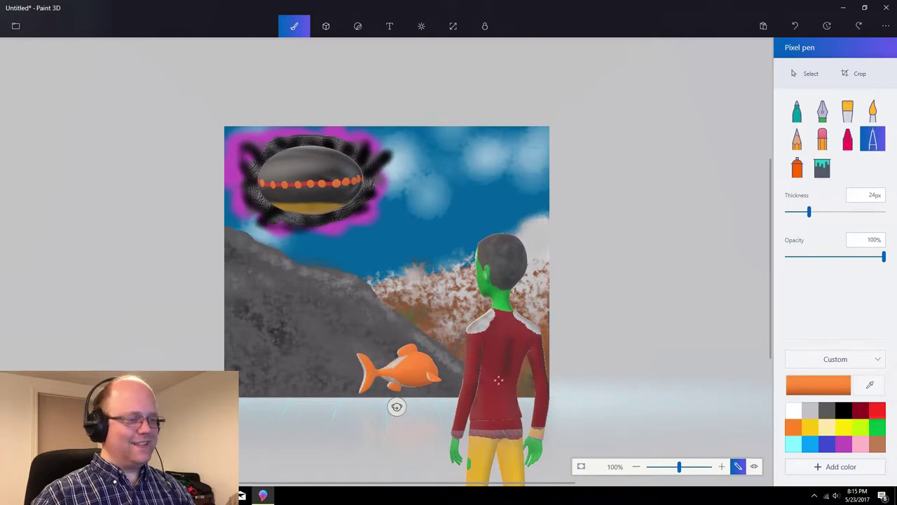
pyautogui.moveTo(405, 386)
pyautogui.mouseDown()
pyautogui.moveTo(382, 382)
pyautogui.moveTo(393, 363)
pyautogui.mouseUp()
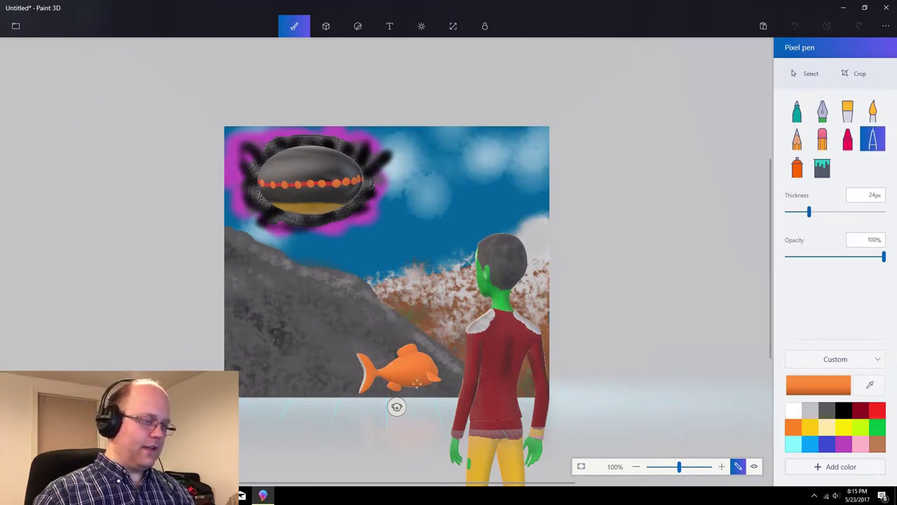
# Cover the fish's remaining white tail edge with orange using the Pixel pen
pyautogui.moveTo(378, 380); pyautogui.dragTo(360, 394)
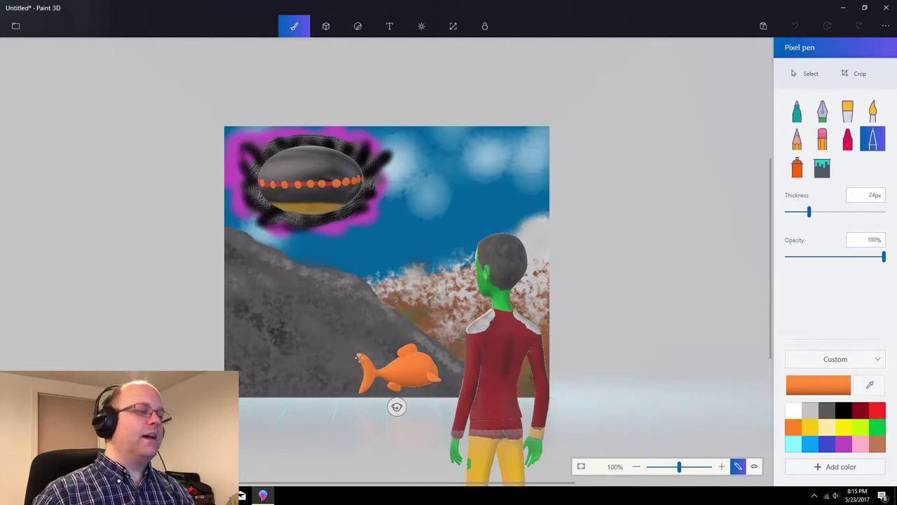
pyautogui.moveTo(355, 357); pyautogui.dragTo(348, 367)
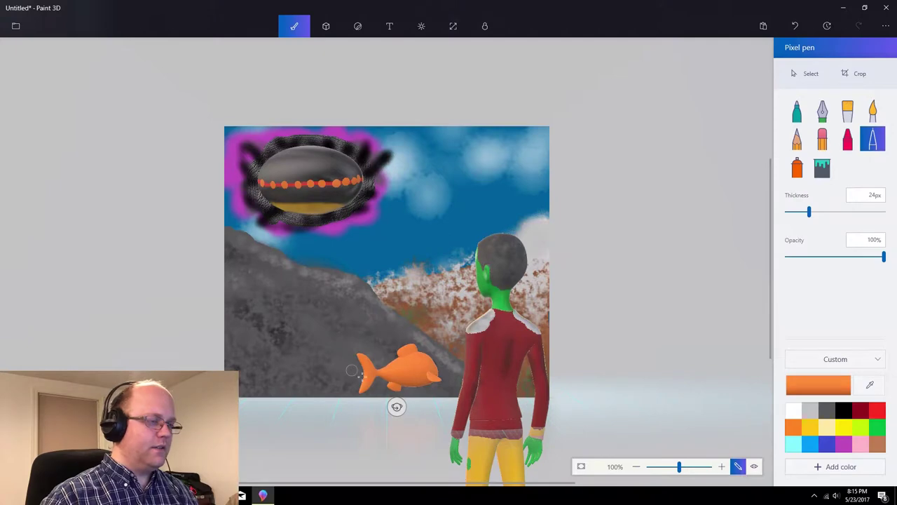
# Move the fish to the lower left of the dark slope and rotate it so its head points diagonally up to the right
pyautogui.click(326, 26)
pyautogui.moveTo(398, 420); pyautogui.dragTo(426, 409)
pyautogui.moveTo(393, 372); pyautogui.dragTo(283, 354)
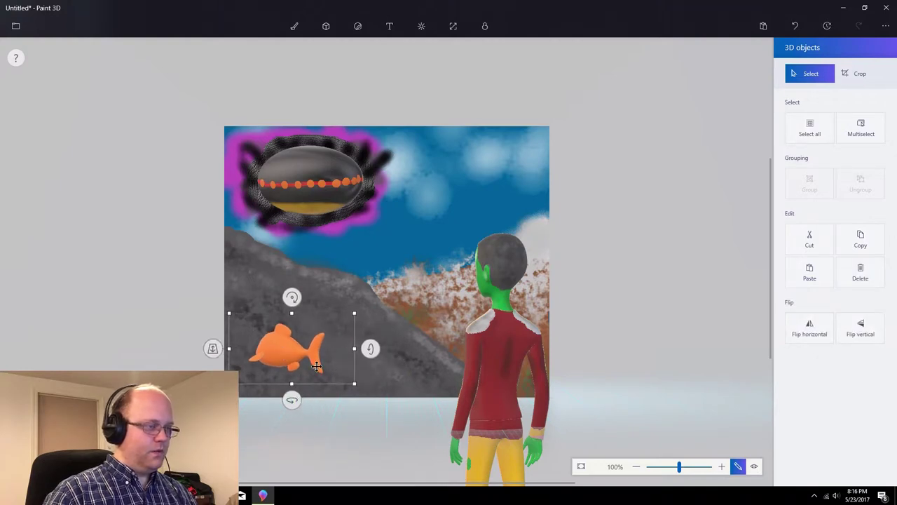
pyautogui.click(293, 399)
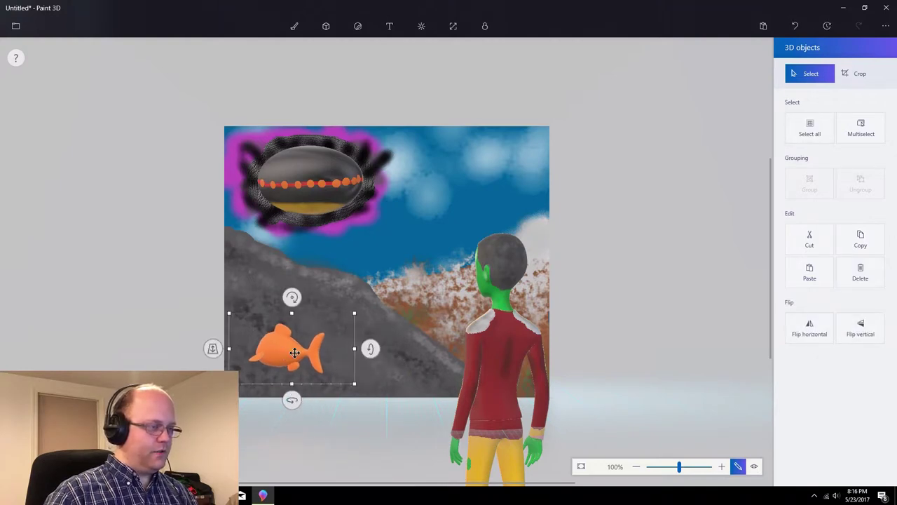
pyautogui.moveTo(292, 400); pyautogui.dragTo(246, 407)
pyautogui.moveTo(364, 347); pyautogui.dragTo(364, 366)
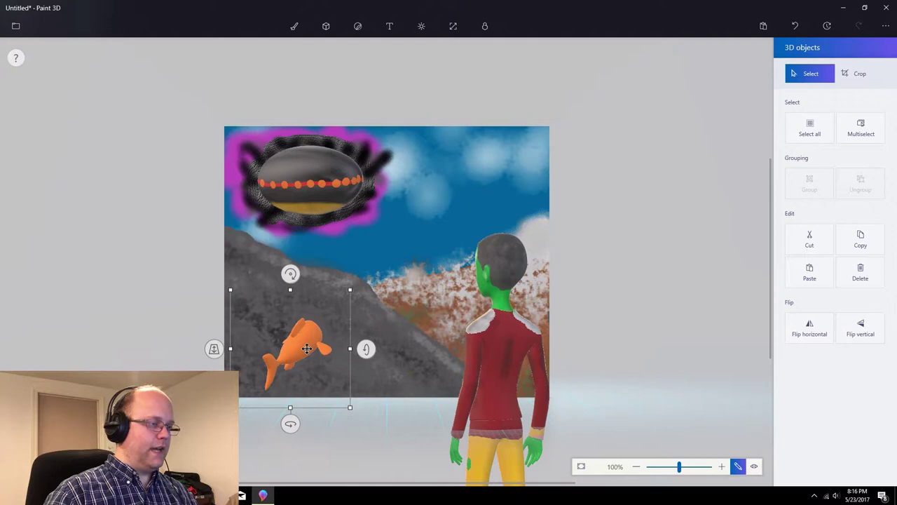
pyautogui.click(723, 255)
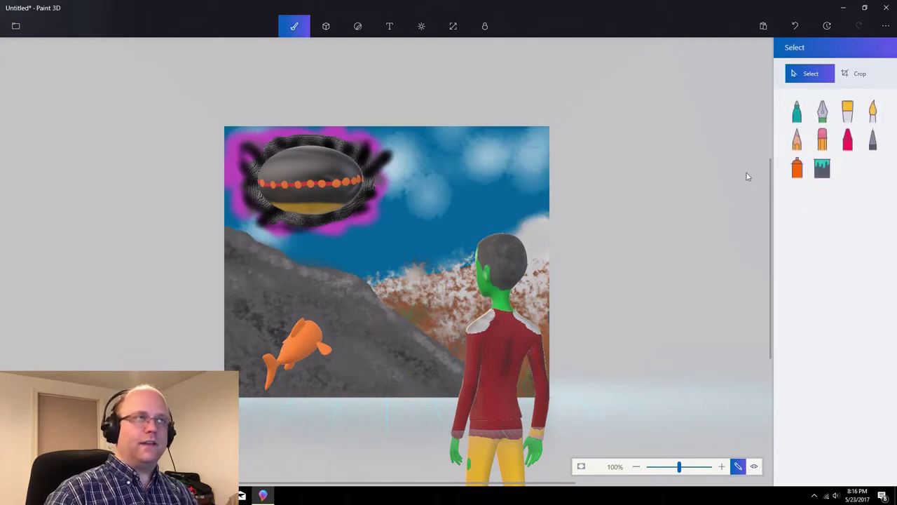
# Try a green Oil brush stroke on the fish's body and undo it
pyautogui.click(327, 30)
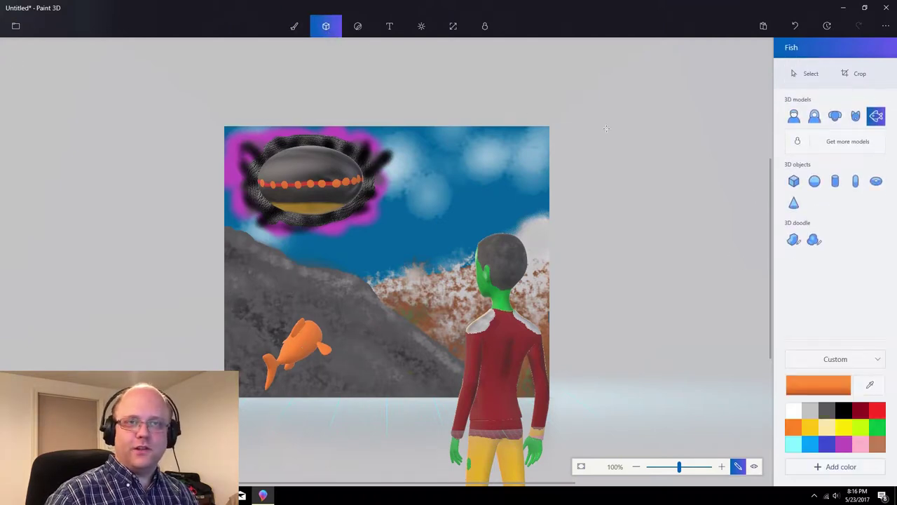
pyautogui.click(876, 427)
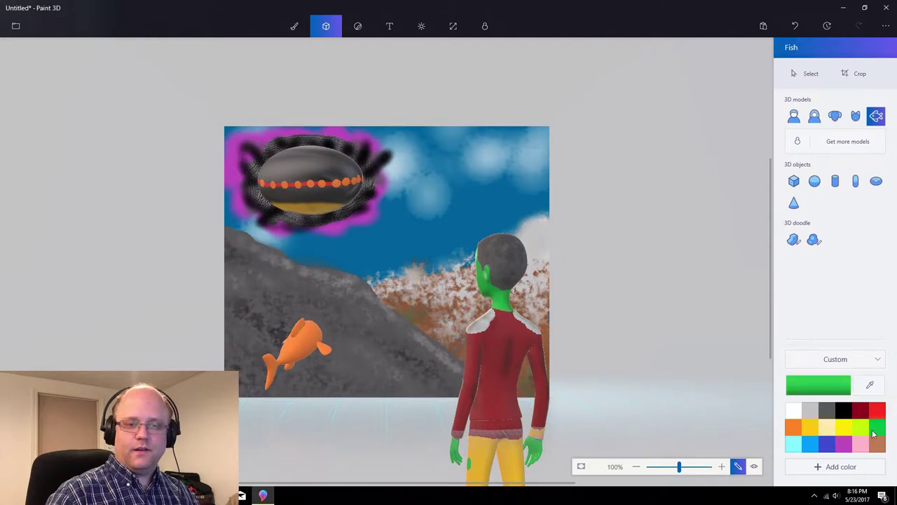
pyautogui.click(293, 26)
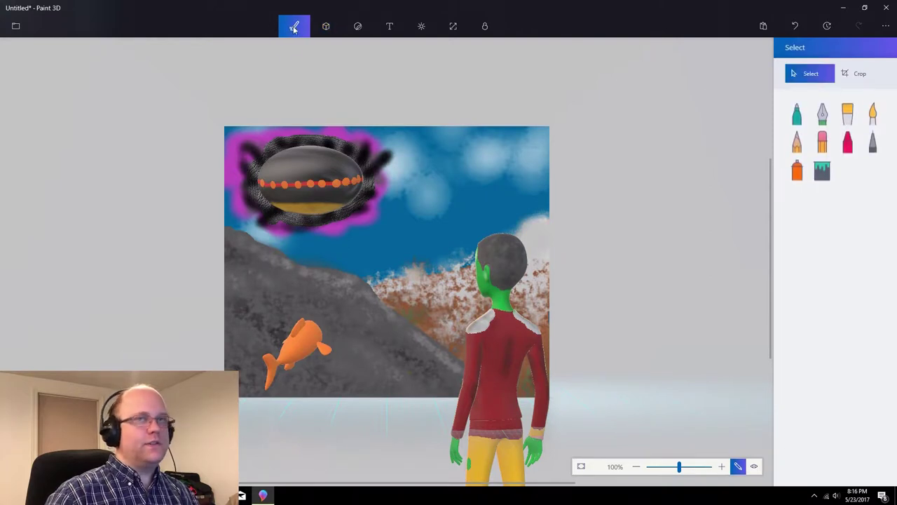
pyautogui.click(857, 118)
pyautogui.moveTo(298, 347)
pyautogui.mouseDown()
pyautogui.moveTo(312, 329)
pyautogui.moveTo(286, 361)
pyautogui.mouseUp()
pyautogui.hotkey('ctrl', 'z')
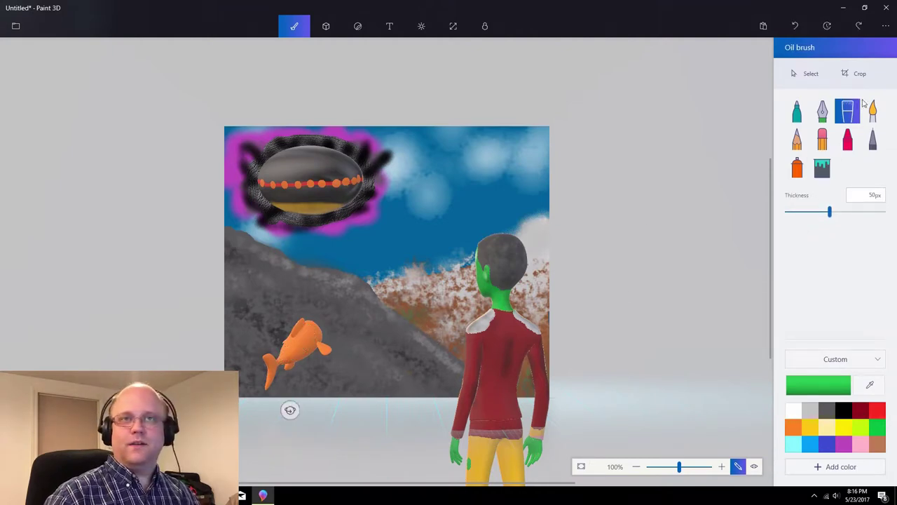
# Try a green Watercolor stroke across the fish and undo it
pyautogui.click(873, 111)
pyautogui.moveTo(276, 354); pyautogui.dragTo(319, 337)
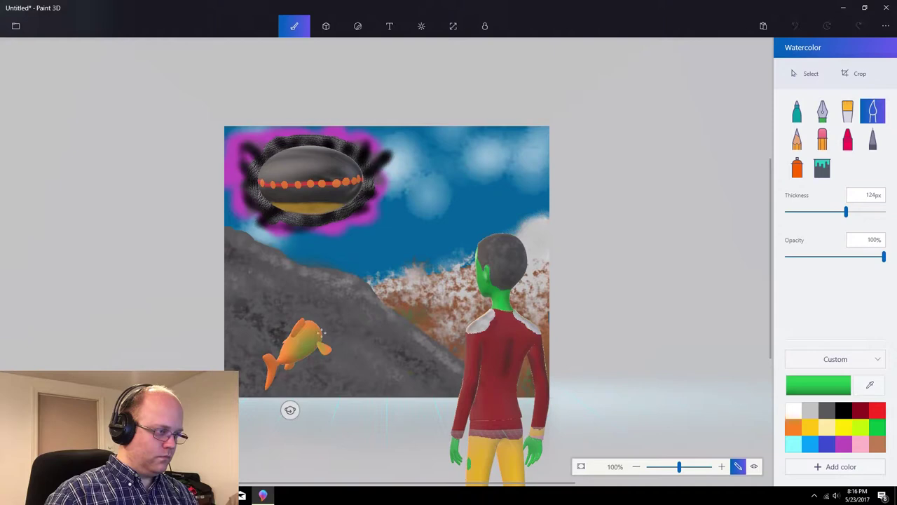
pyautogui.hotkey('ctrl', 'z')
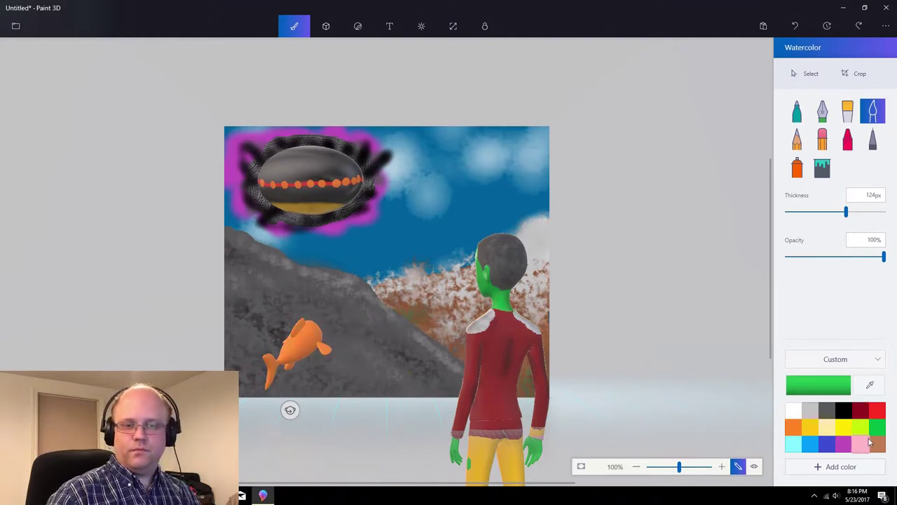
# Color purple patches over the orange fish's body and tail with the Crayon
pyautogui.click(845, 443)
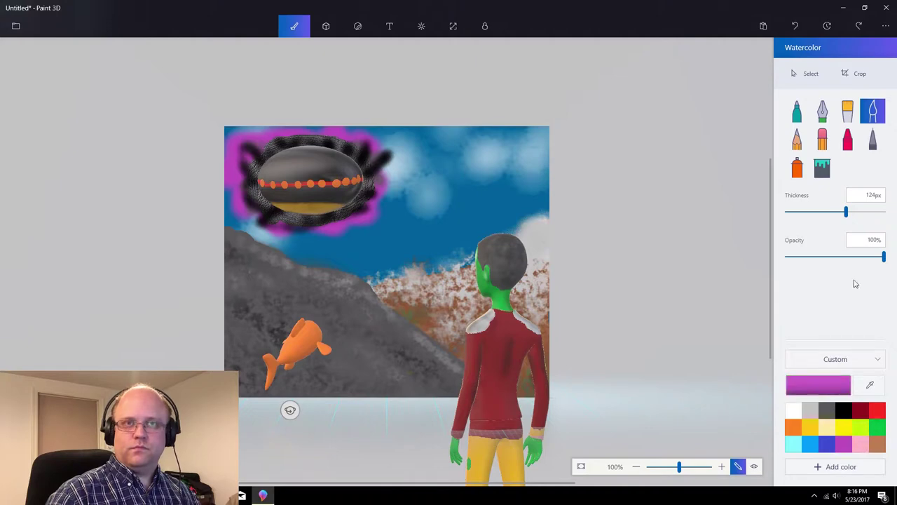
pyautogui.click(847, 138)
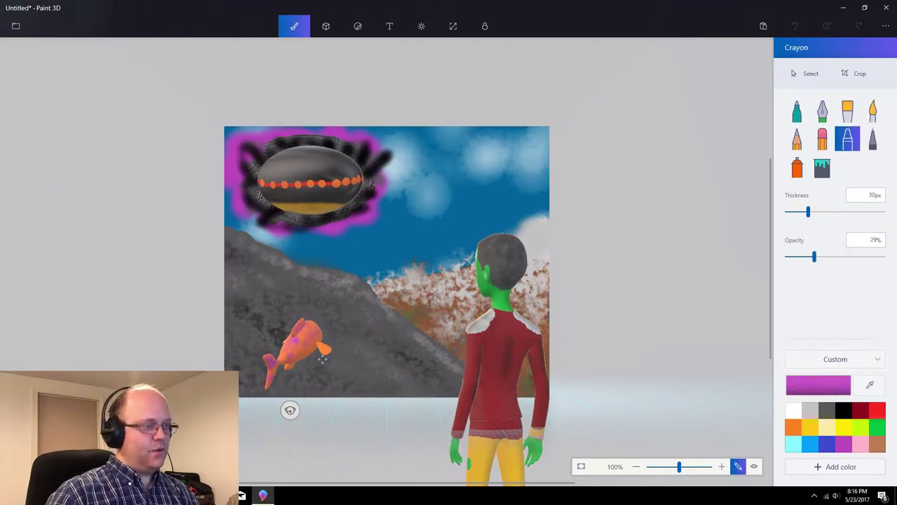
pyautogui.moveTo(308, 360); pyautogui.dragTo(330, 341)
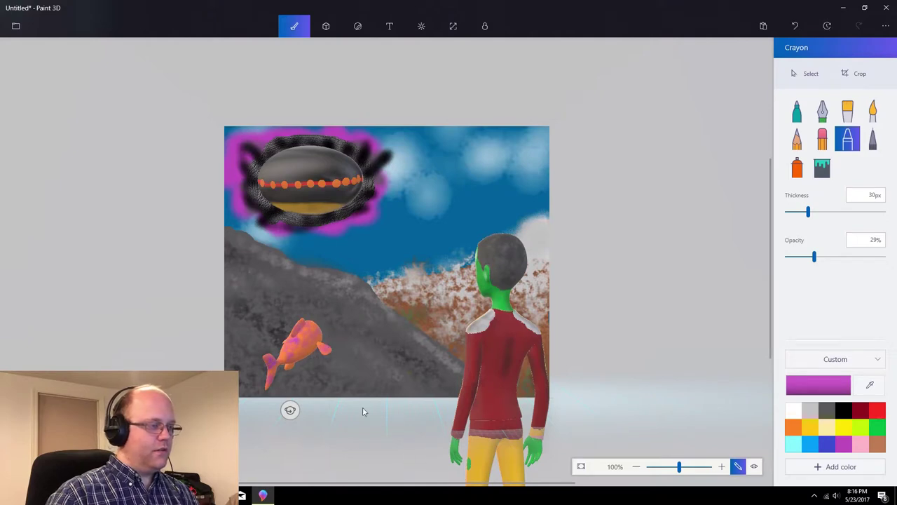
pyautogui.moveTo(297, 357); pyautogui.dragTo(310, 346)
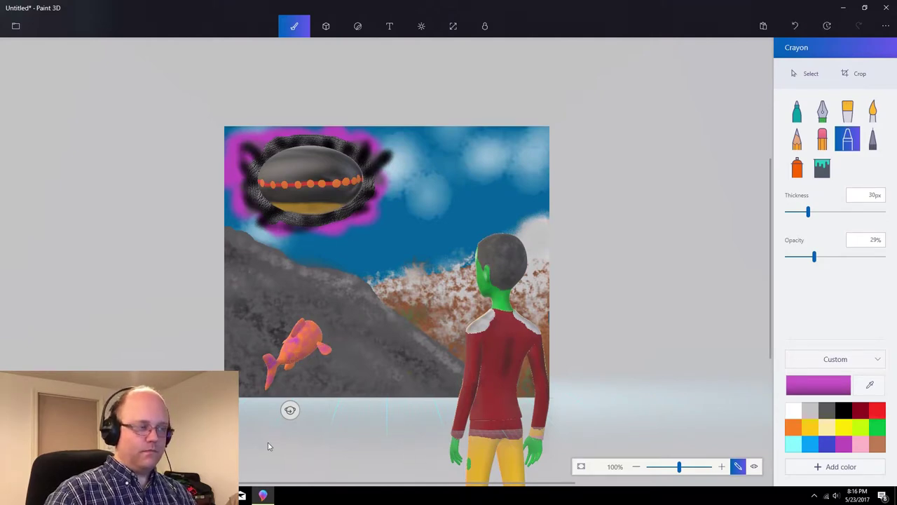
# Add a small purple 3D cube just below the fish, and delete it
pyautogui.click(326, 26)
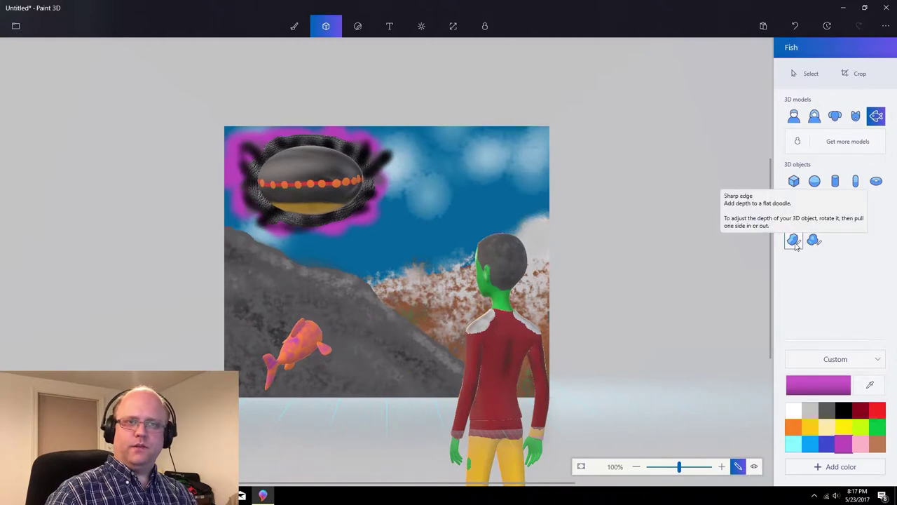
pyautogui.click(794, 181)
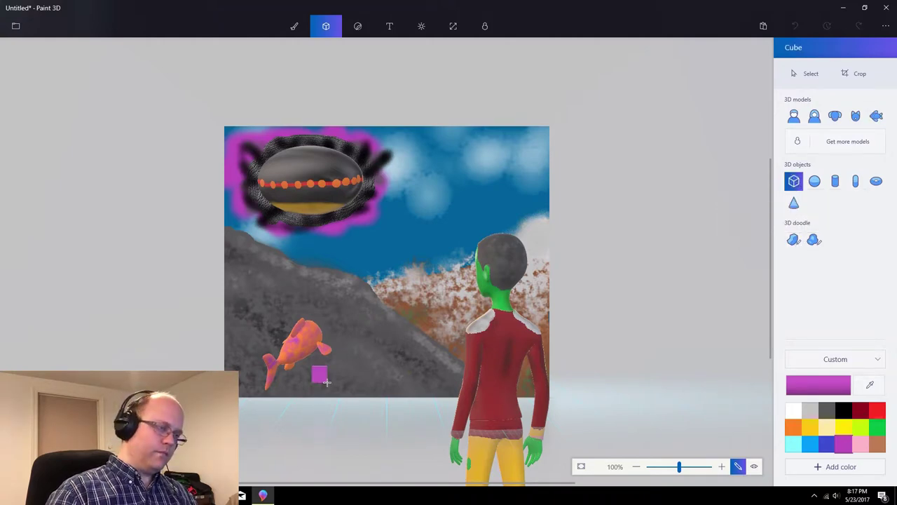
pyautogui.moveTo(326, 382); pyautogui.dragTo(327, 382)
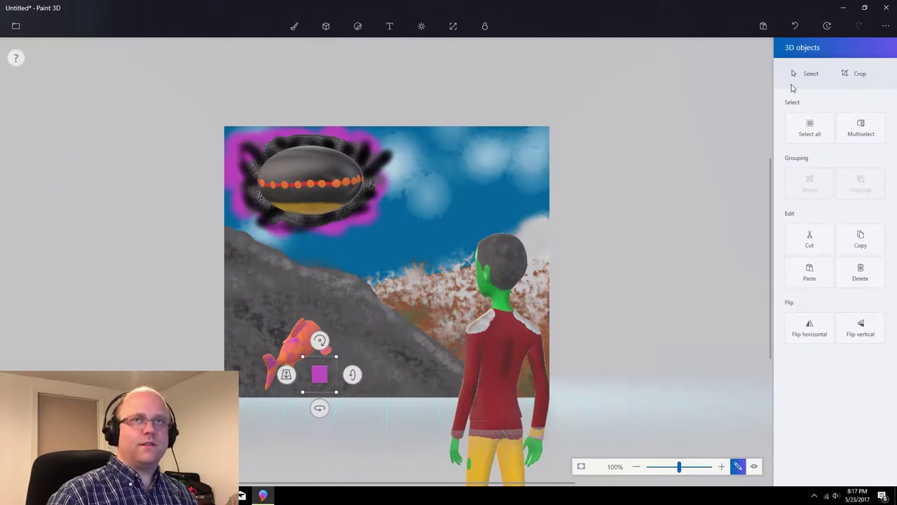
pyautogui.click(799, 75)
pyautogui.click(322, 379)
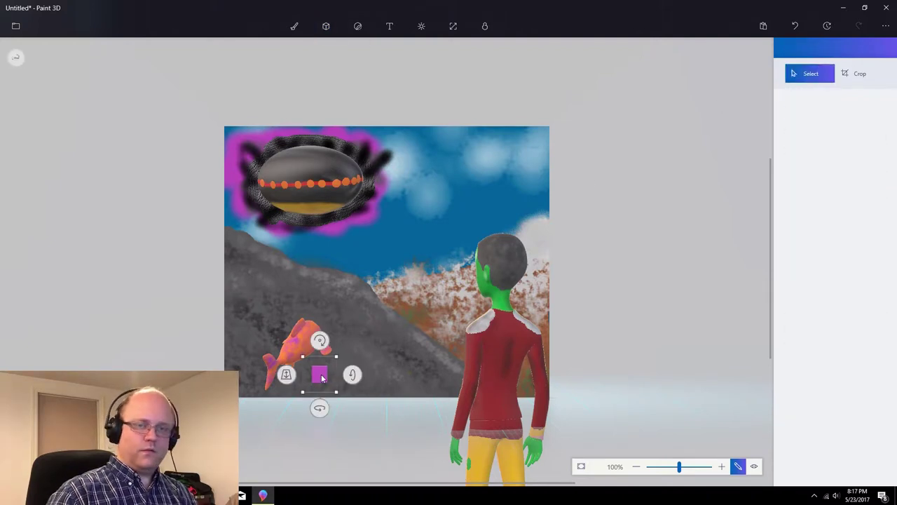
pyautogui.press('Delete')
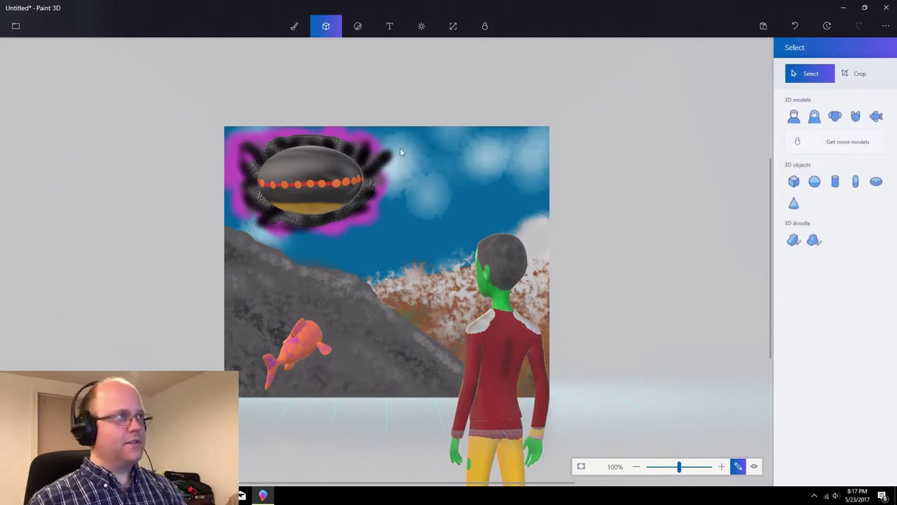
# Set the active color to dark red with the Dull metal material
pyautogui.click(294, 26)
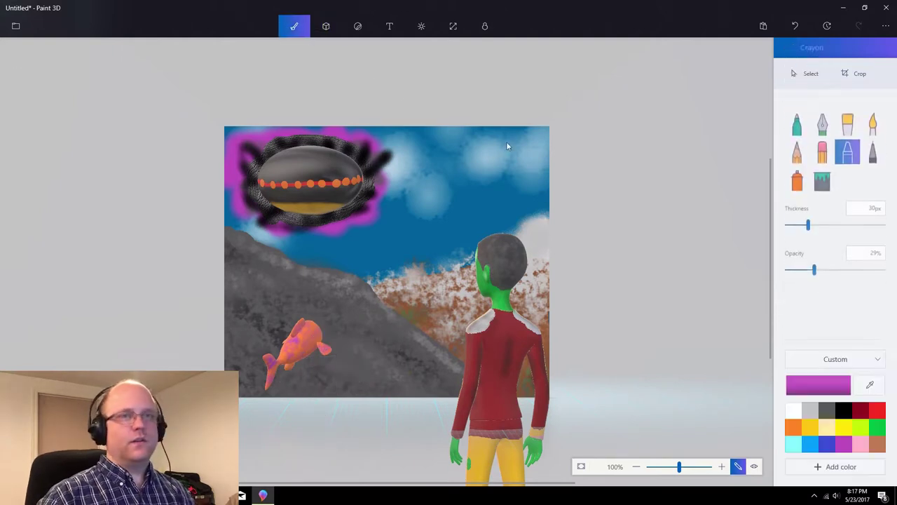
pyautogui.click(875, 430)
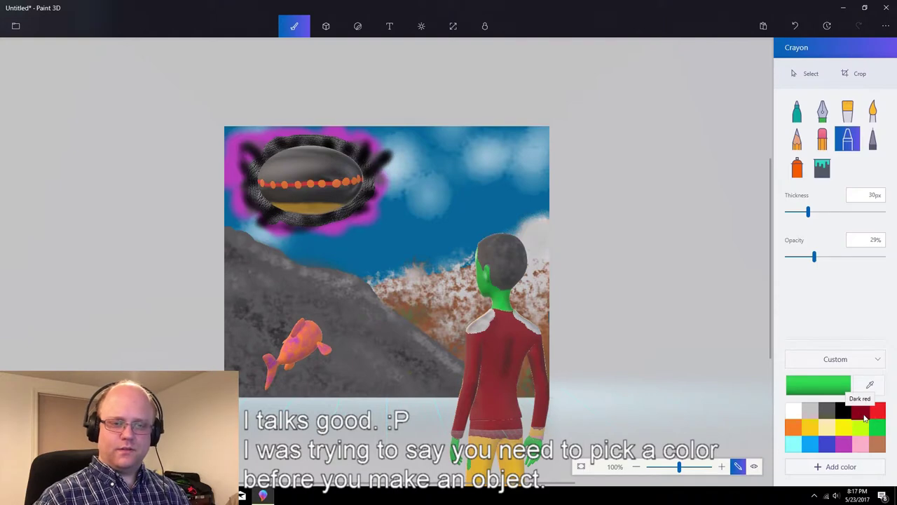
pyautogui.click(865, 418)
pyautogui.click(851, 364)
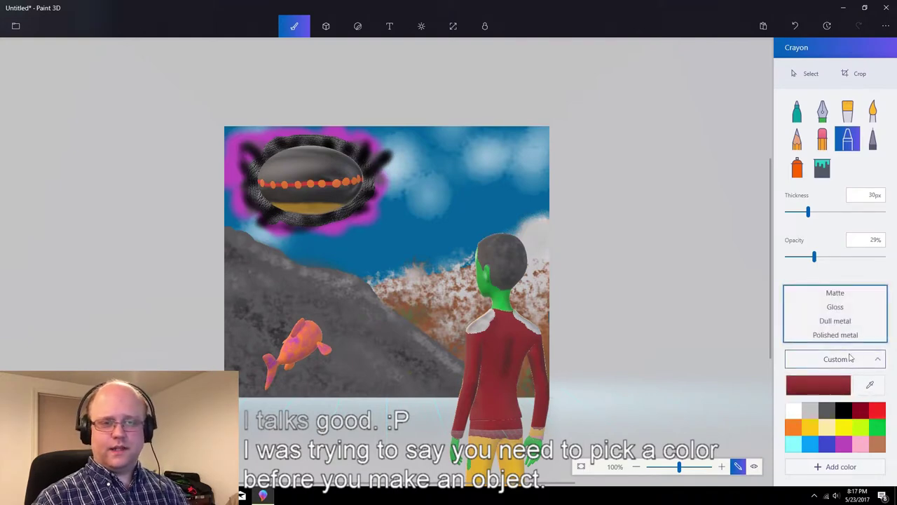
pyautogui.click(835, 323)
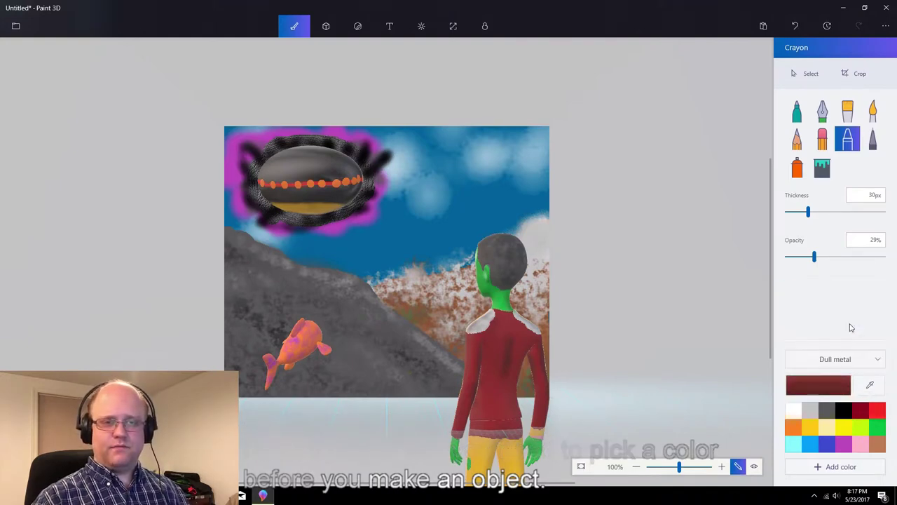
# Draw a small, wide 3D cube in dark red dull metal over the fish's lower body
pyautogui.click(326, 26)
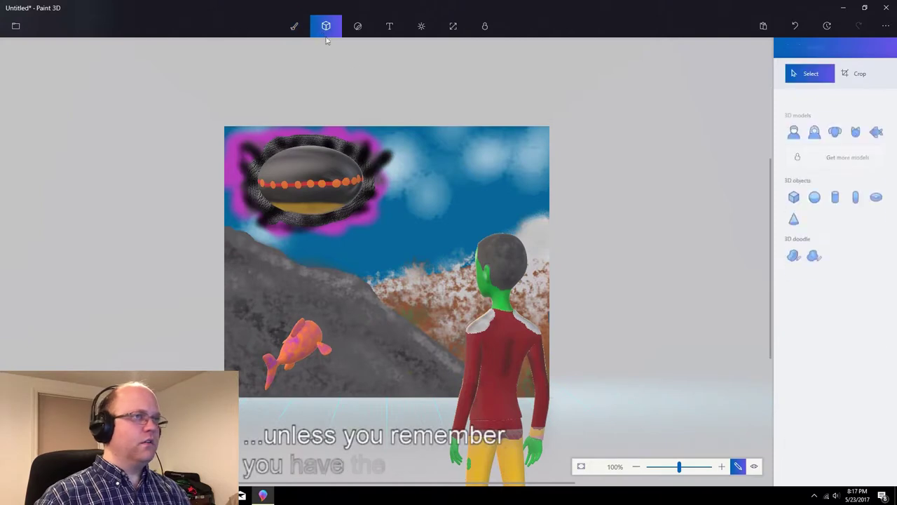
pyautogui.click(795, 182)
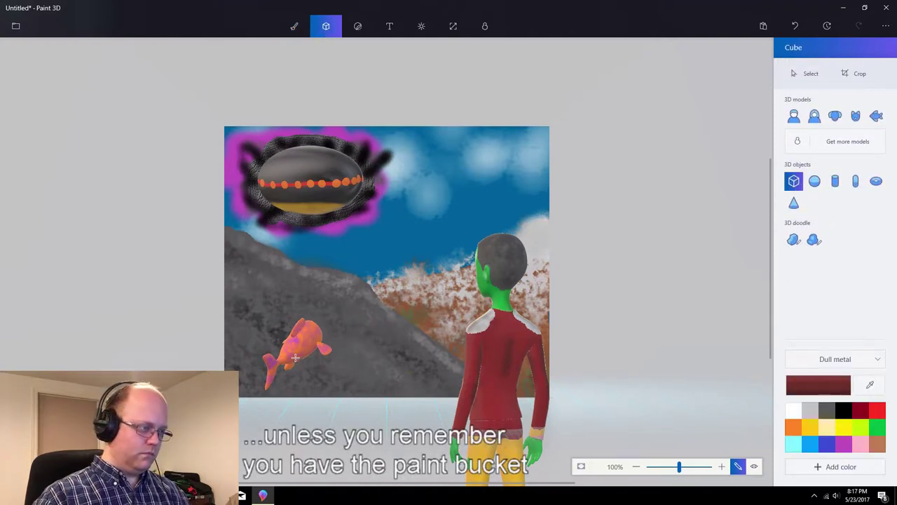
pyautogui.moveTo(308, 376); pyautogui.dragTo(319, 376)
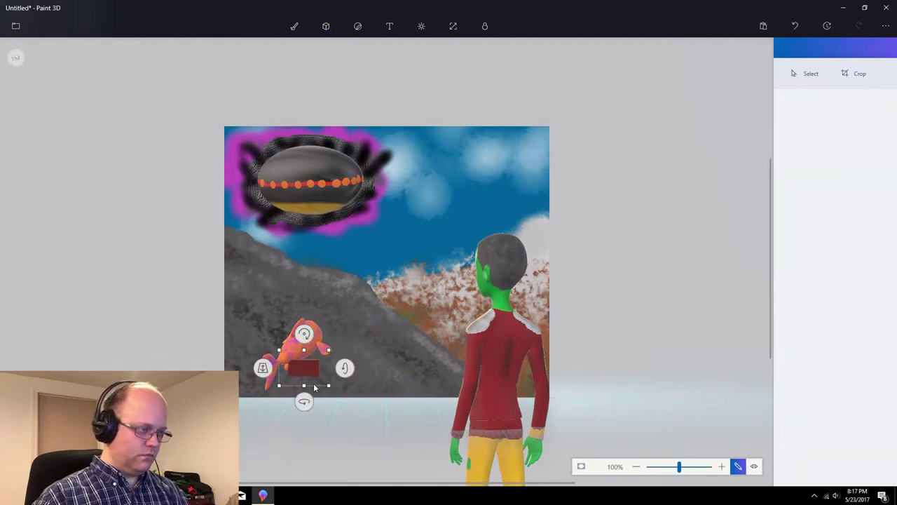
# Try rotating the dark red box about its axes, and restore it to its original orientation
pyautogui.moveTo(302, 402); pyautogui.dragTo(298, 405)
pyautogui.moveTo(344, 375); pyautogui.dragTo(345, 372)
pyautogui.moveTo(305, 409); pyautogui.dragTo(310, 411)
pyautogui.hotkey('ctrl', 'x')
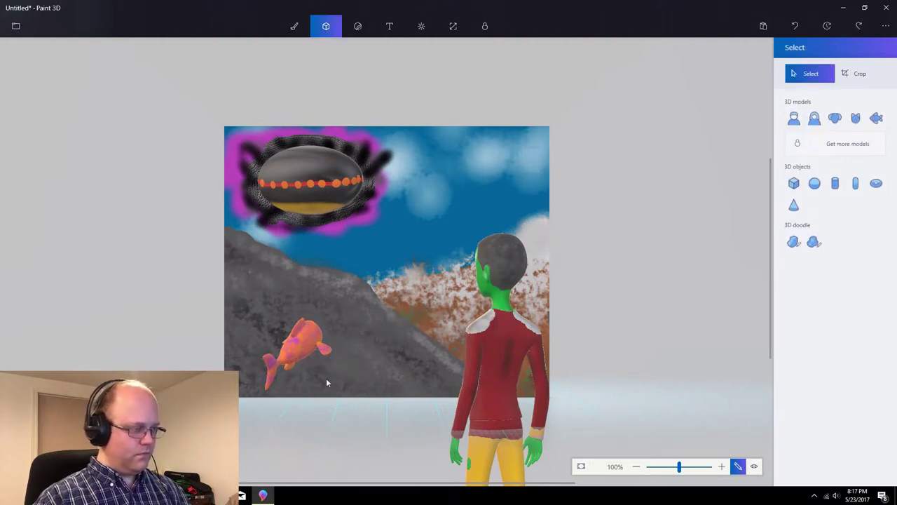
pyautogui.hotkey('ctrl', 'v')
pyautogui.click(310, 372)
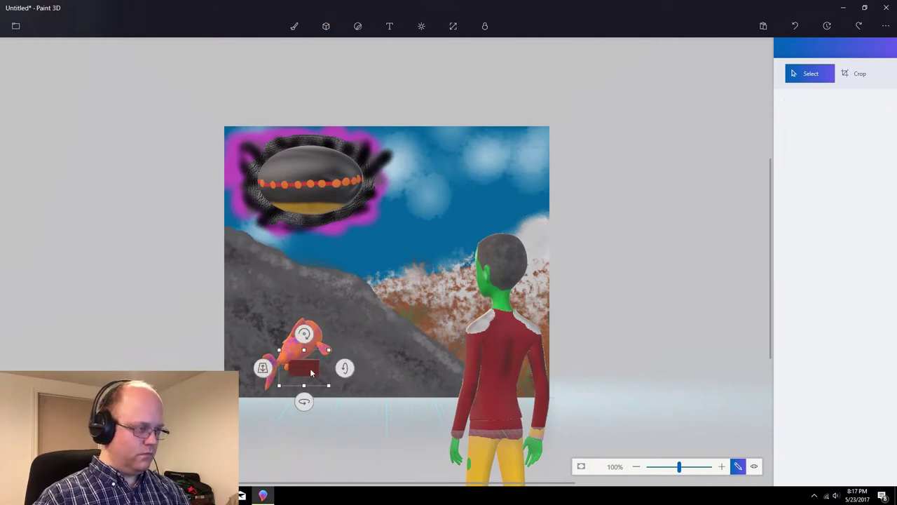
# Tilt the dark red box, make it smaller and fit it against the fish's belly
pyautogui.moveTo(260, 366)
pyautogui.mouseDown()
pyautogui.moveTo(291, 336)
pyautogui.moveTo(261, 367)
pyautogui.mouseUp()
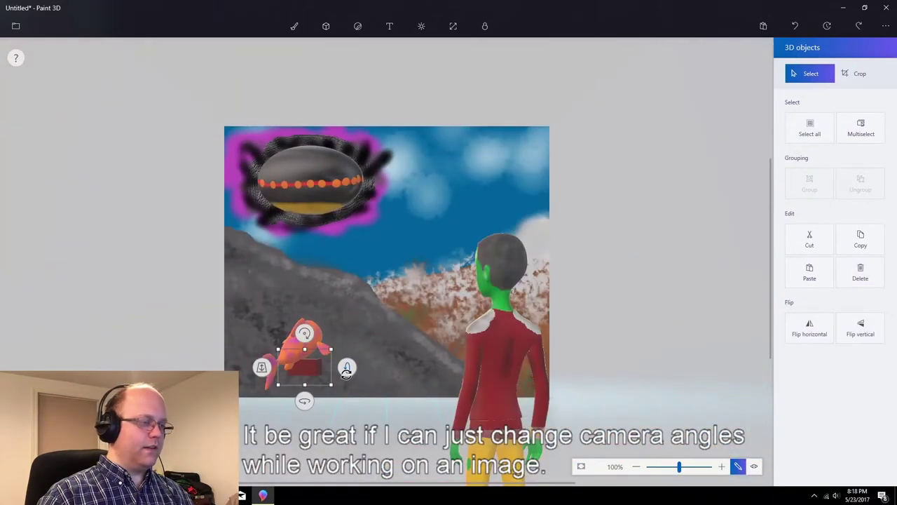
pyautogui.moveTo(346, 371); pyautogui.dragTo(319, 379)
pyautogui.press('ctrl')
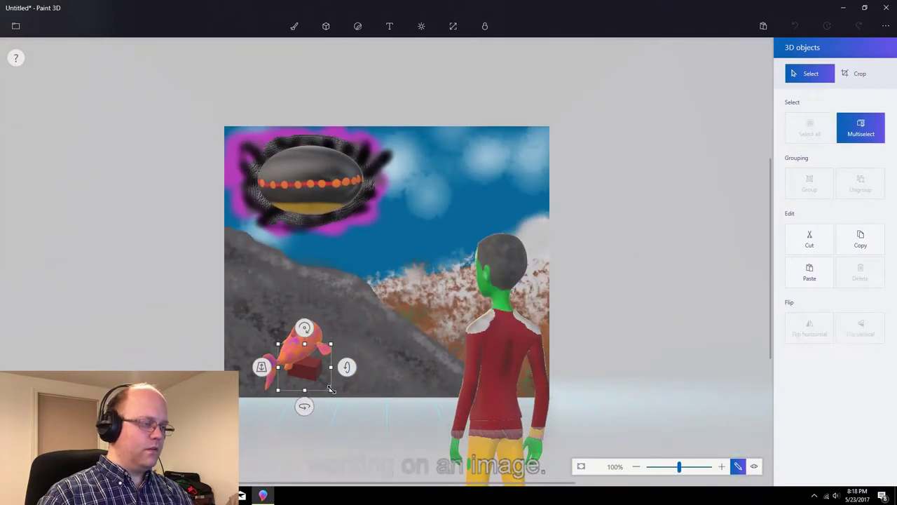
pyautogui.moveTo(306, 365); pyautogui.dragTo(312, 358)
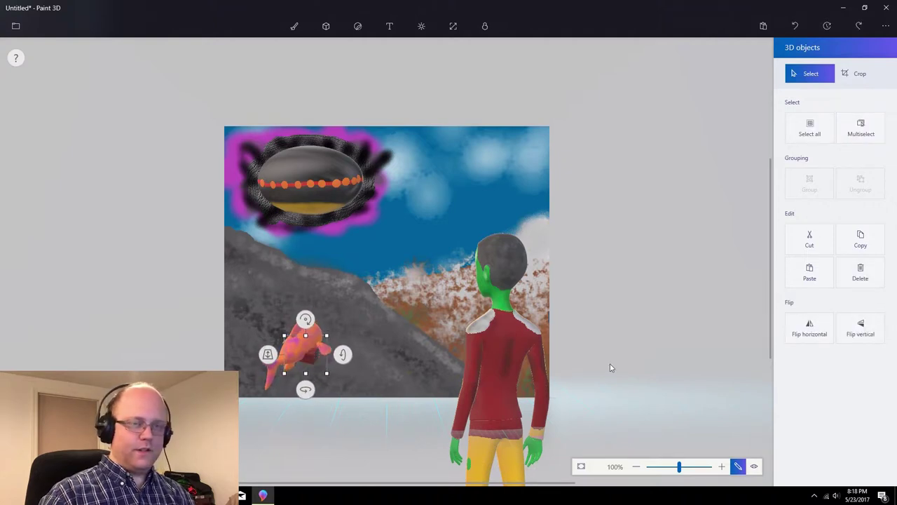
# Draw a thin vertical dark red 3D capsule and place it under the box beneath the fish as a leg
pyautogui.press('3')
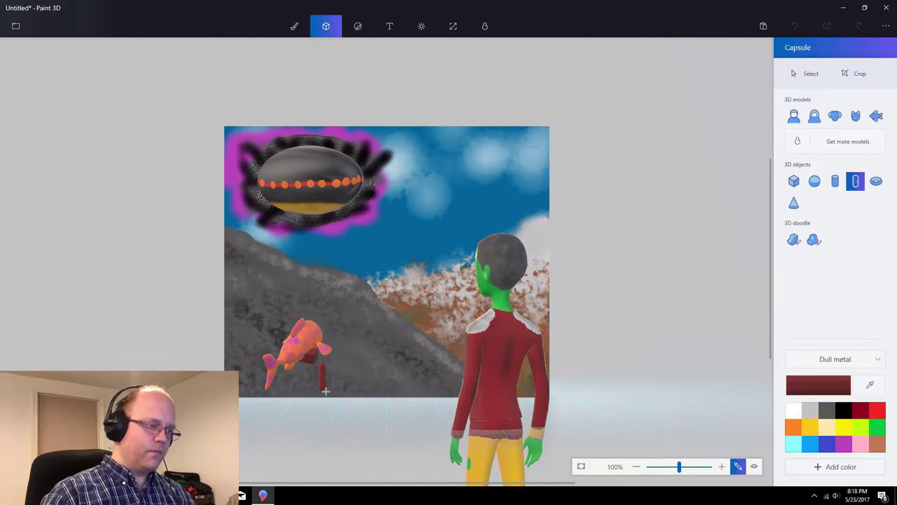
pyautogui.moveTo(326, 391)
pyautogui.mouseDown()
pyautogui.moveTo(312, 368)
pyautogui.moveTo(284, 367)
pyautogui.moveTo(285, 357)
pyautogui.moveTo(294, 361)
pyautogui.mouseUp()
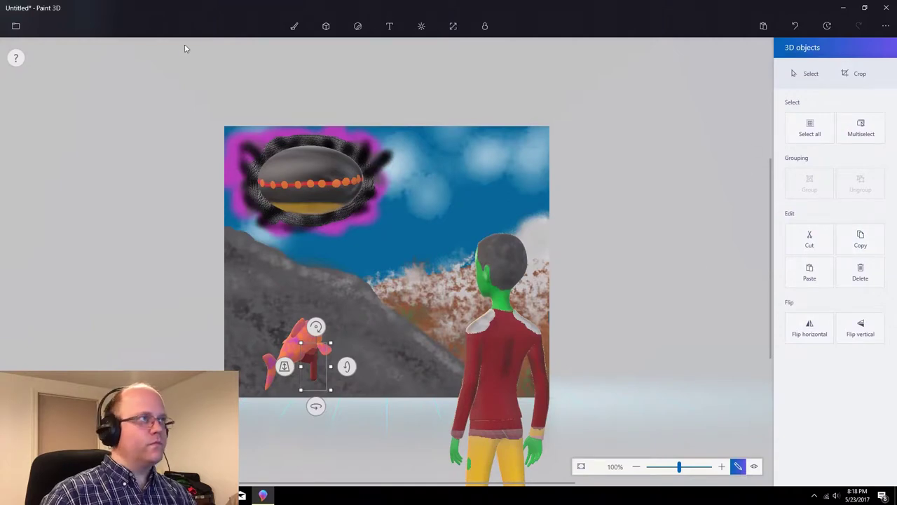
# Add a second thin vertical dark red 3D capsule leg beneath the fish, beside the first leg
pyautogui.click(326, 25)
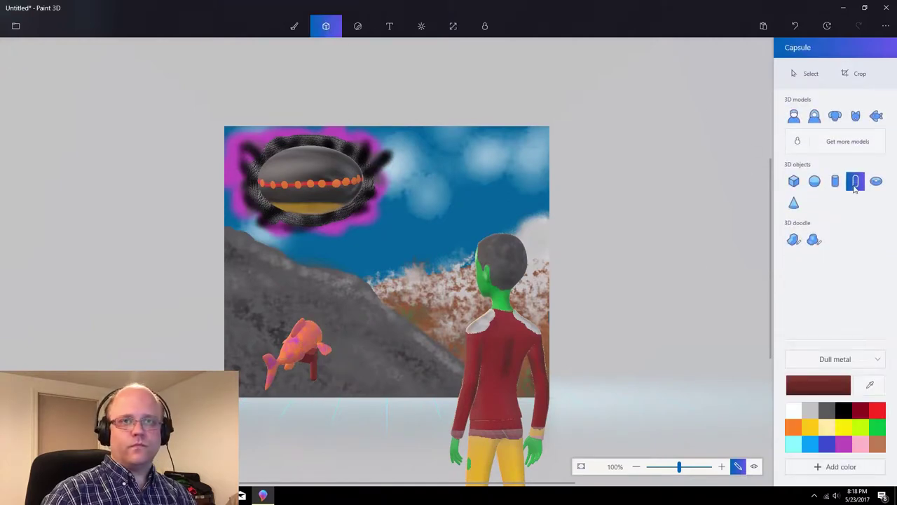
pyautogui.click(298, 382)
pyautogui.moveTo(265, 372); pyautogui.dragTo(317, 351)
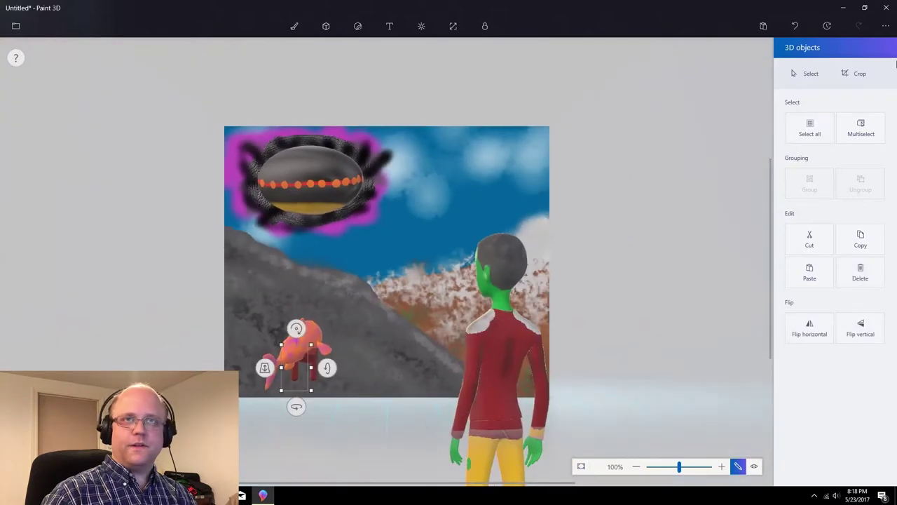
# Add a small dark red 3D sphere at the lower end of each leg as a joint
pyautogui.click(327, 28)
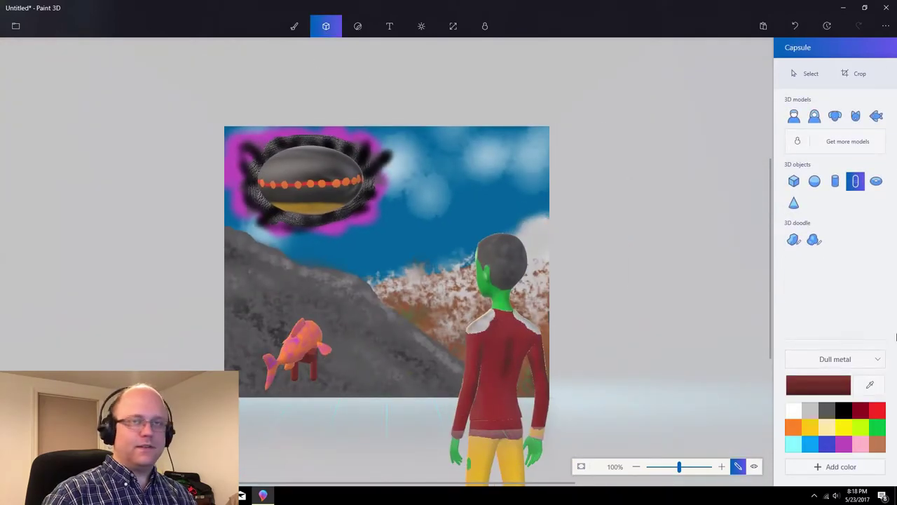
pyautogui.click(815, 182)
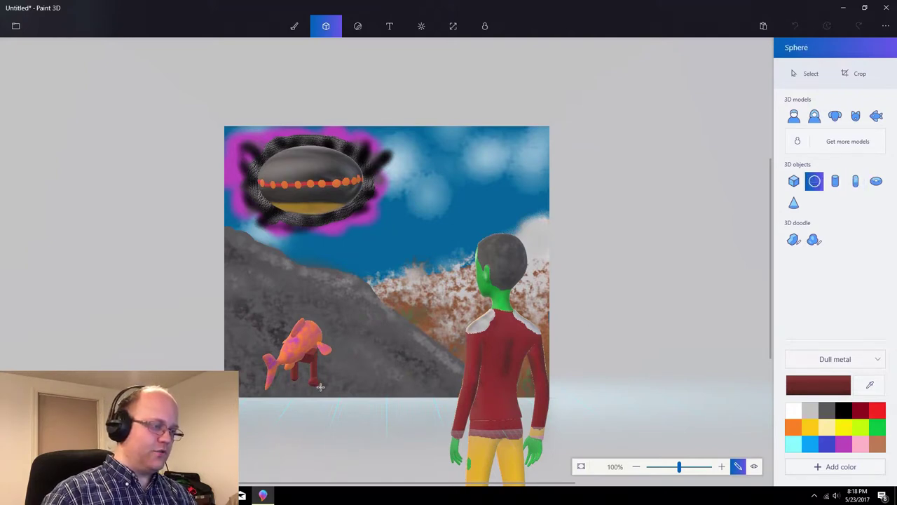
pyautogui.click(297, 382)
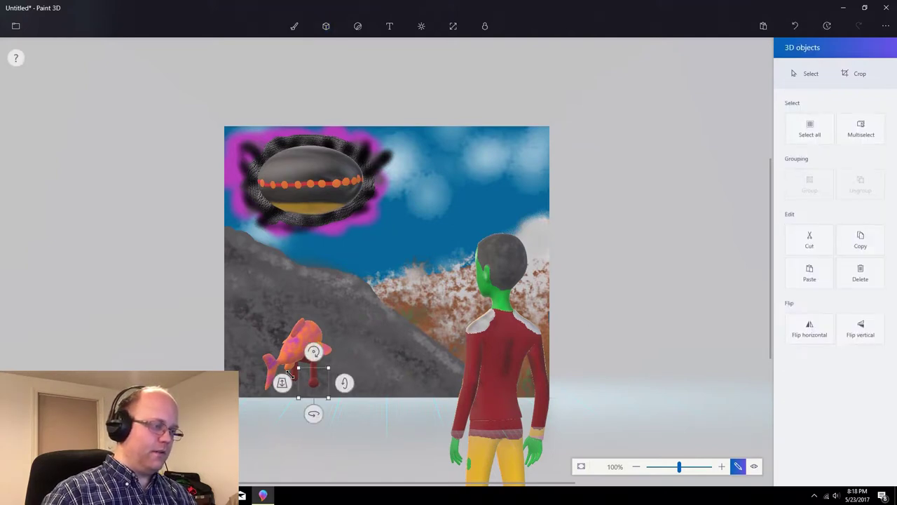
pyautogui.moveTo(282, 380); pyautogui.dragTo(286, 380)
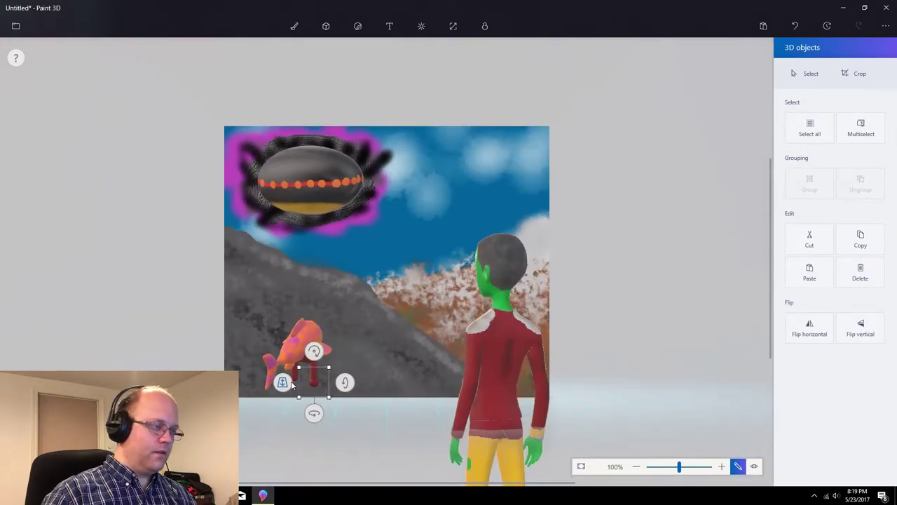
pyautogui.click(607, 282)
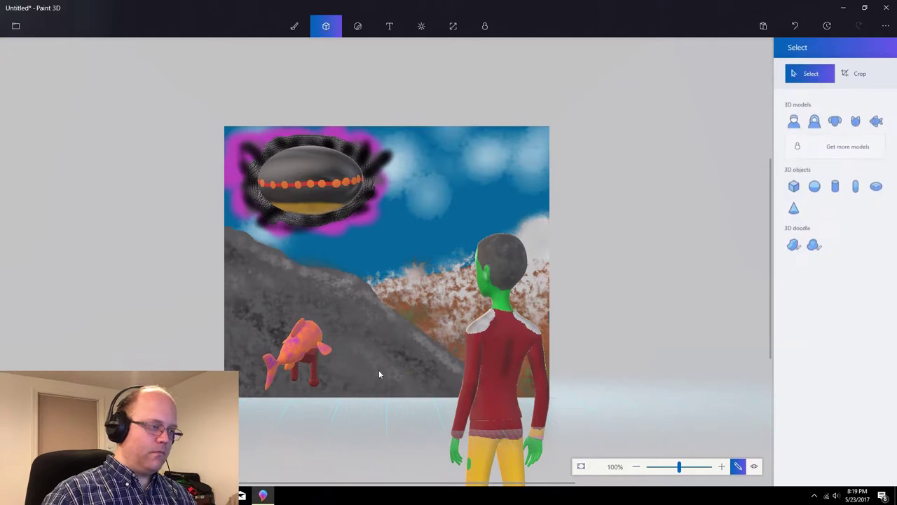
pyautogui.click(300, 390)
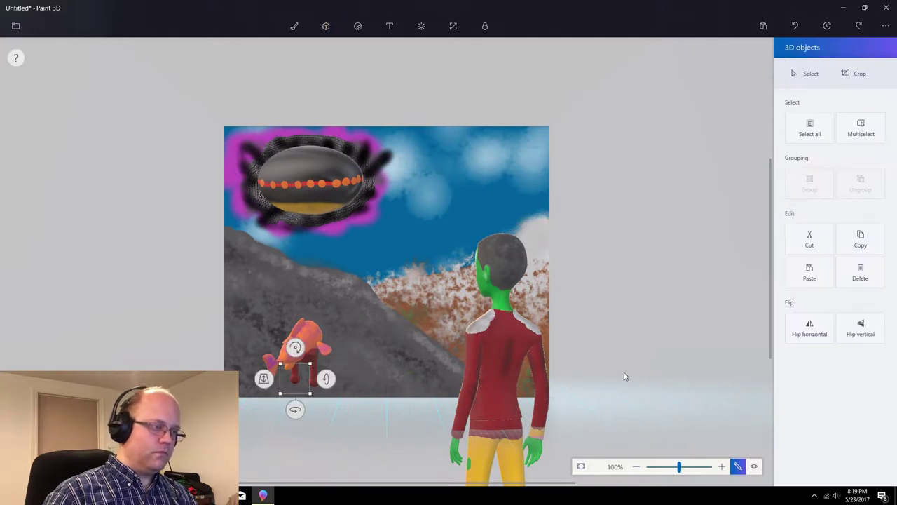
# Extend the fish's legs with dark red lower segments below the joints, and add a light gray rounded foot under one leg
pyautogui.click(804, 76)
pyautogui.click(311, 374)
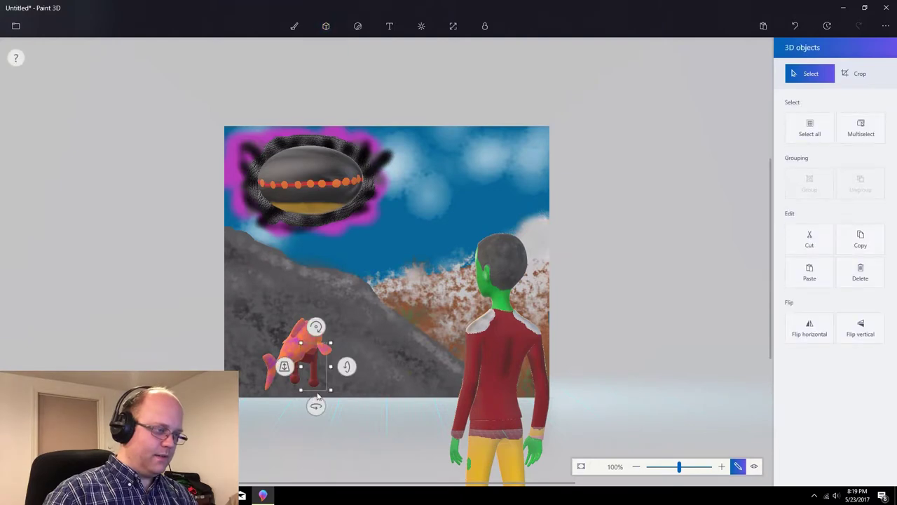
pyautogui.moveTo(330, 391); pyautogui.dragTo(297, 442)
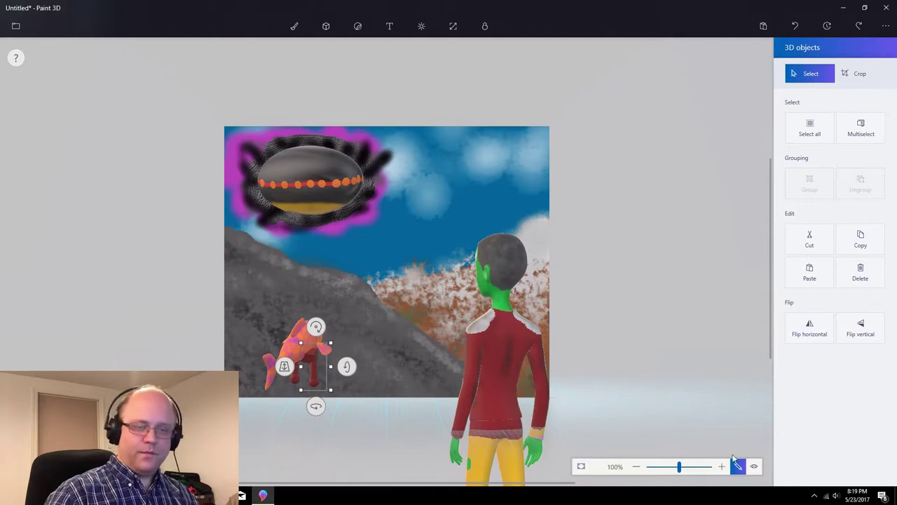
pyautogui.scroll(3, 686, 346)
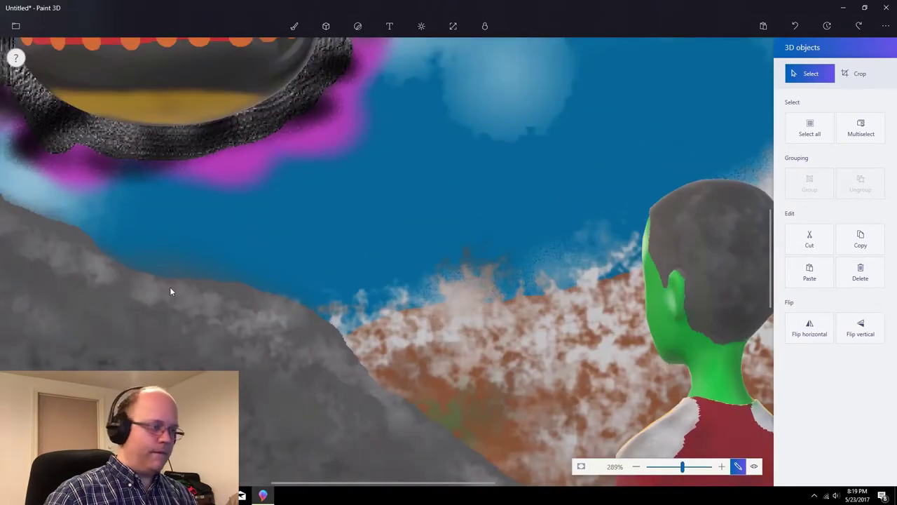
pyautogui.scroll(-3, 171, 291)
pyautogui.scroll(4, 138, 356)
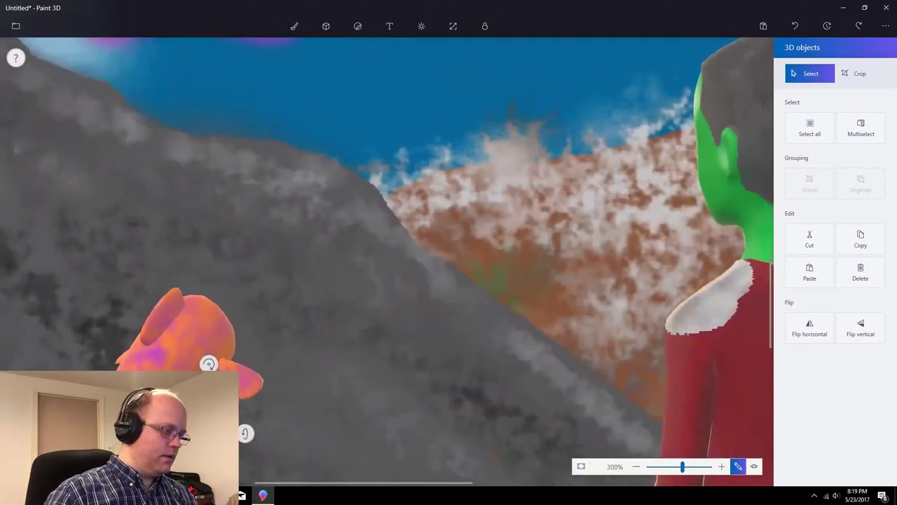
pyautogui.scroll(3, 204, 361)
pyautogui.scroll(-2, 204, 361)
pyautogui.moveTo(204, 361); pyautogui.dragTo(243, 394)
pyautogui.press('ctrl')
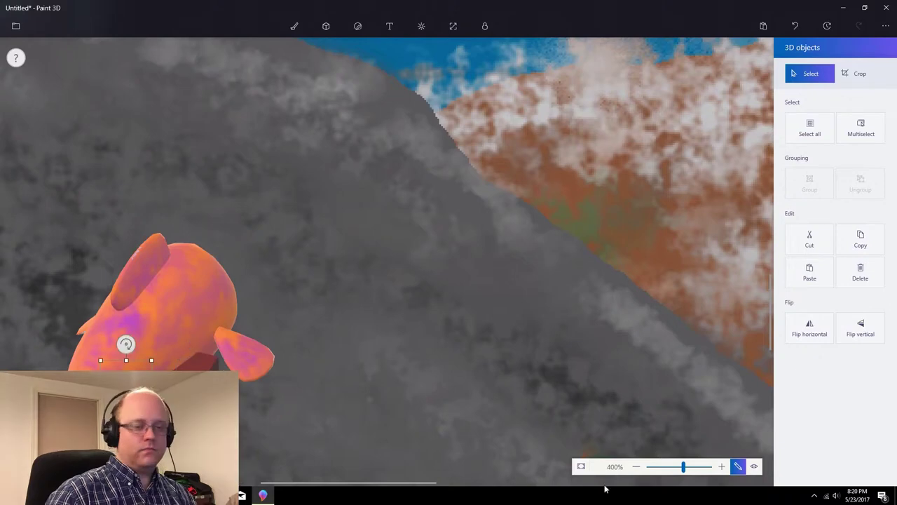
pyautogui.click(582, 466)
pyautogui.click(641, 244)
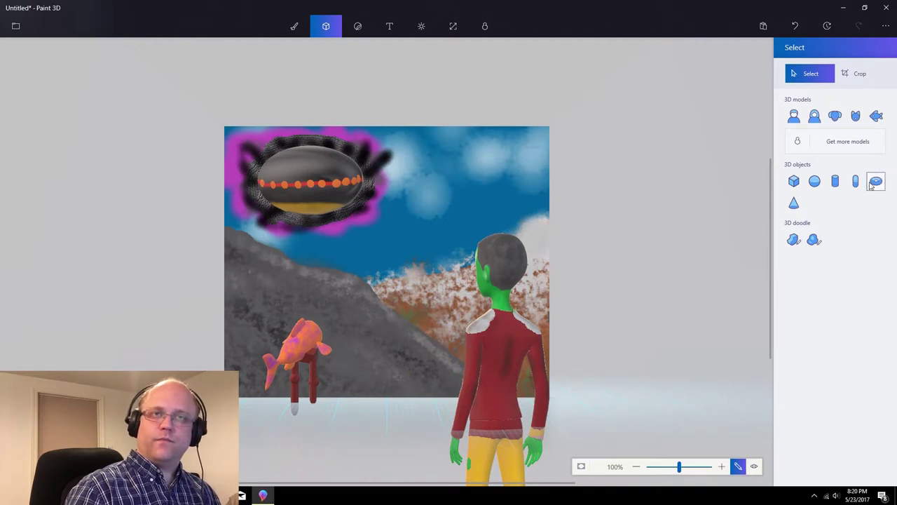
# Try drawing a four-pointed star outline sticker across the saucer, and undo it
pyautogui.click(353, 29)
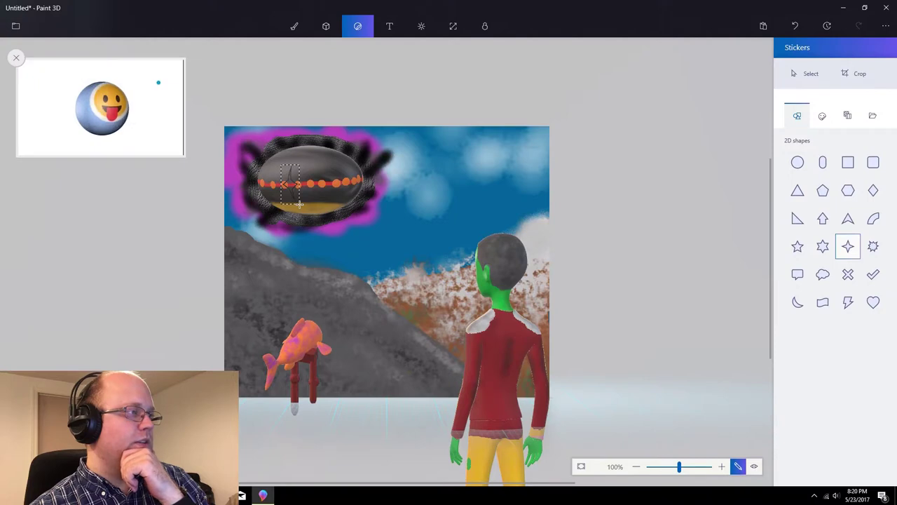
pyautogui.moveTo(299, 204); pyautogui.dragTo(359, 184)
pyautogui.click(298, 189)
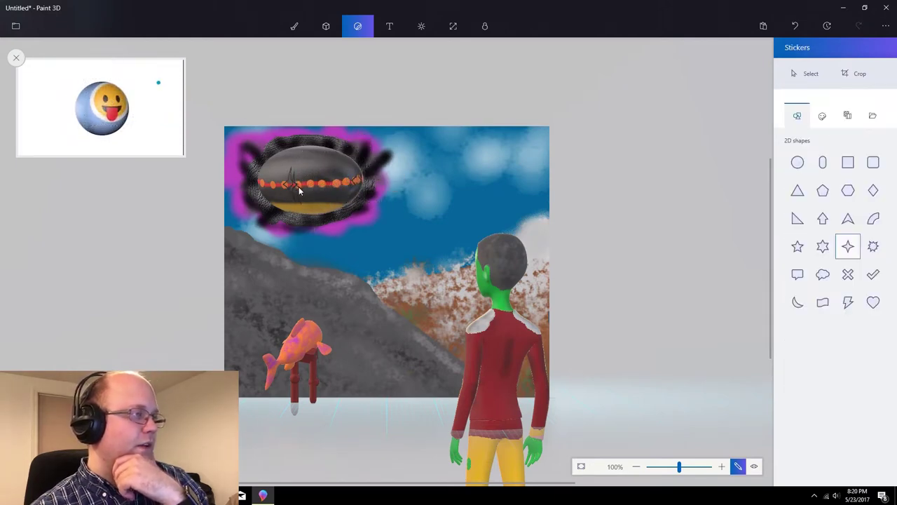
pyautogui.click(299, 192)
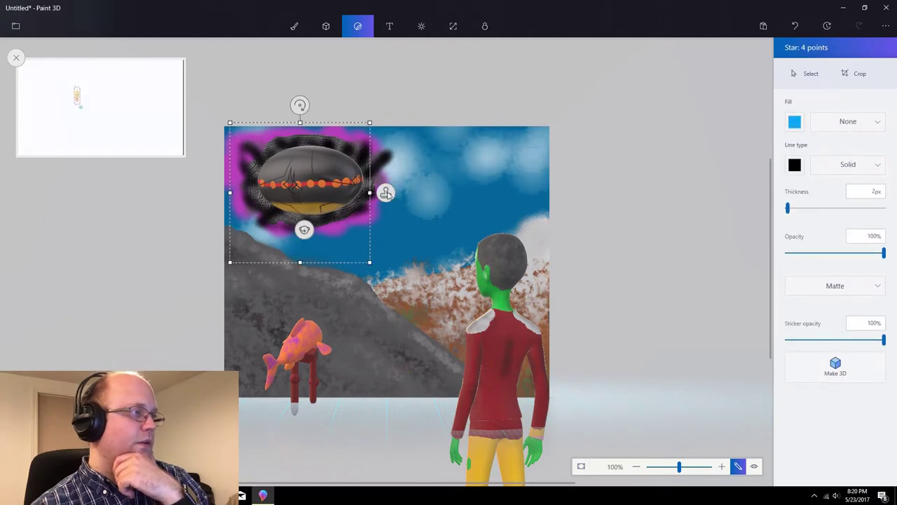
pyautogui.click(497, 240)
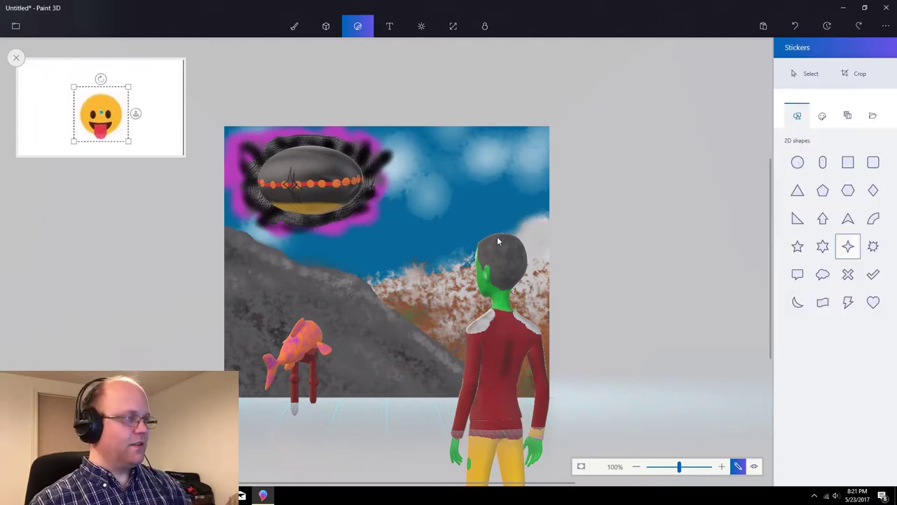
pyautogui.hotkey('ctrl', 'z')
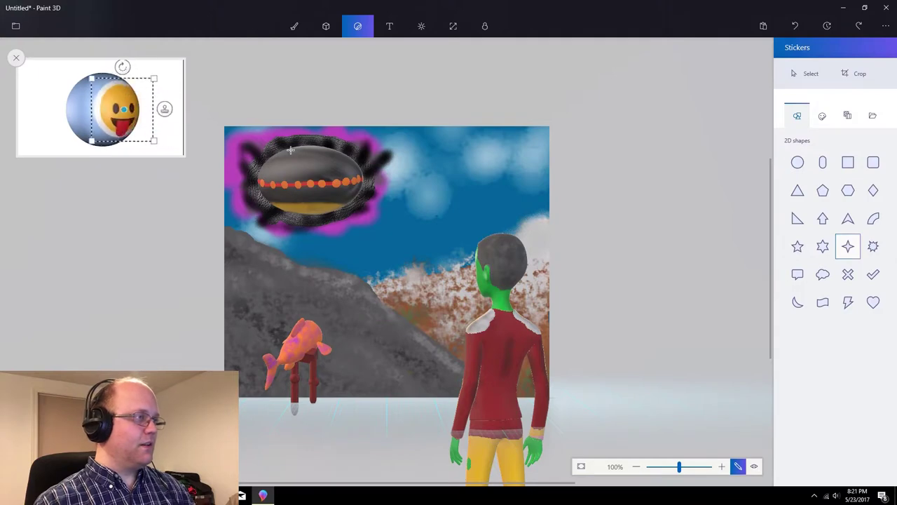
# Draw a small unfilled four-pointed star sticker with a black outline on the saucer's upper half, and turn the saucer slightly
pyautogui.moveTo(297, 167); pyautogui.dragTo(363, 182)
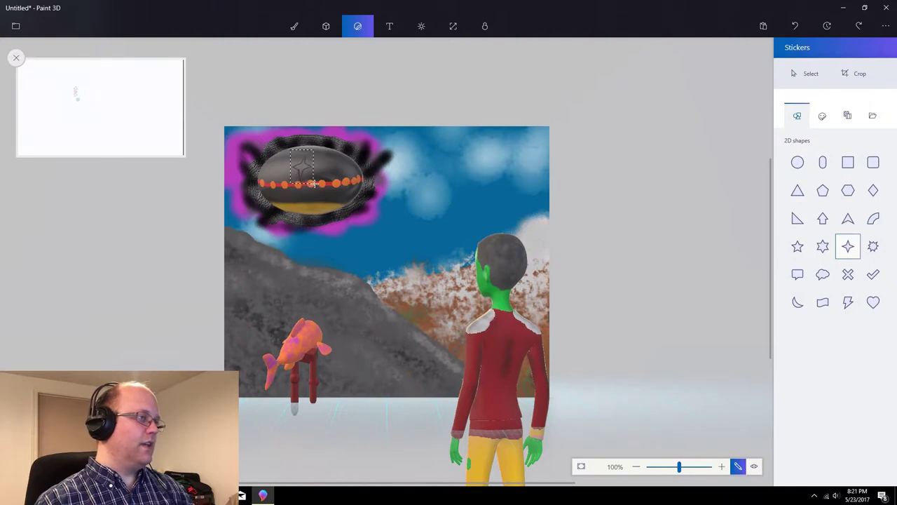
pyautogui.moveTo(324, 184); pyautogui.dragTo(324, 184)
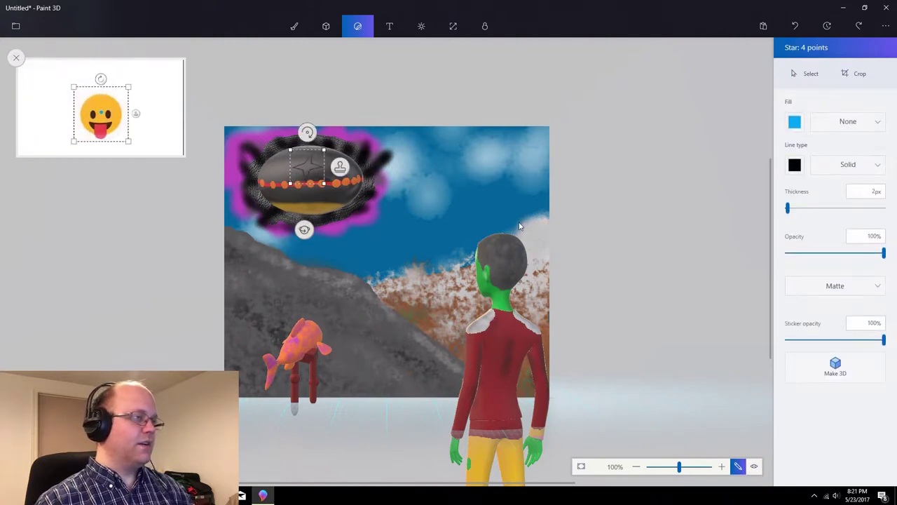
pyautogui.moveTo(303, 232); pyautogui.dragTo(470, 253)
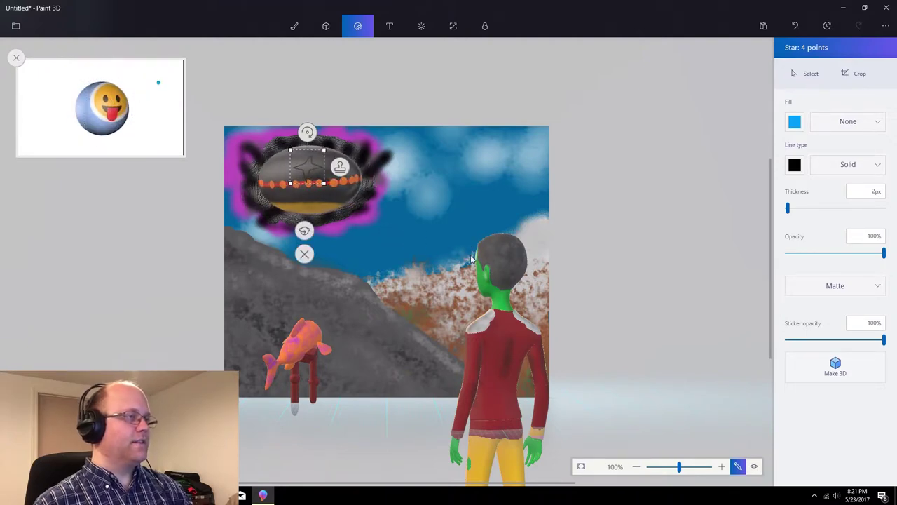
pyautogui.click(302, 253)
# Place the Worried eye sticker on the fish's head, and tilt and position it near the front edge
pyautogui.click(849, 280)
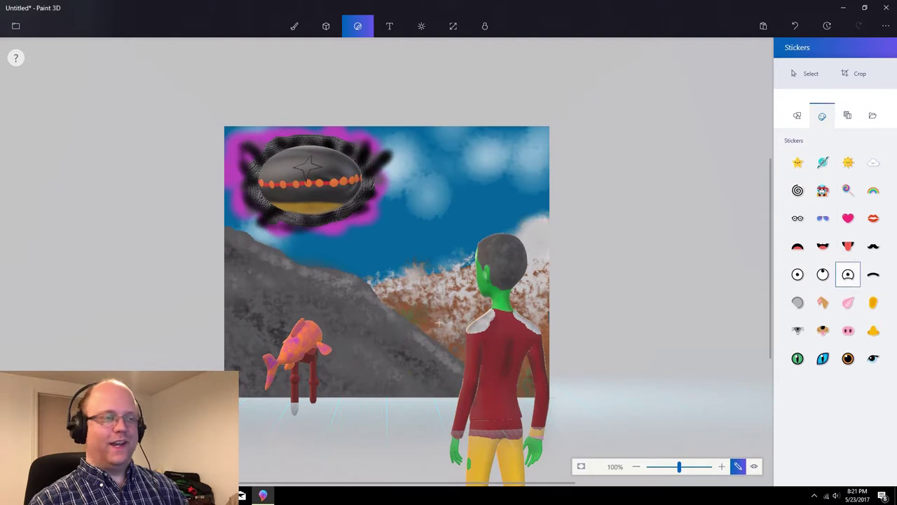
pyautogui.click(316, 337)
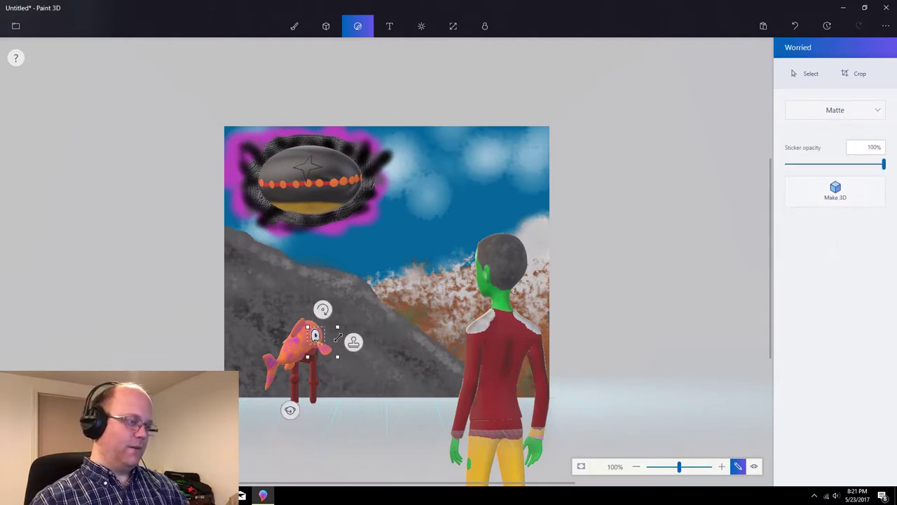
pyautogui.moveTo(323, 309); pyautogui.dragTo(318, 328)
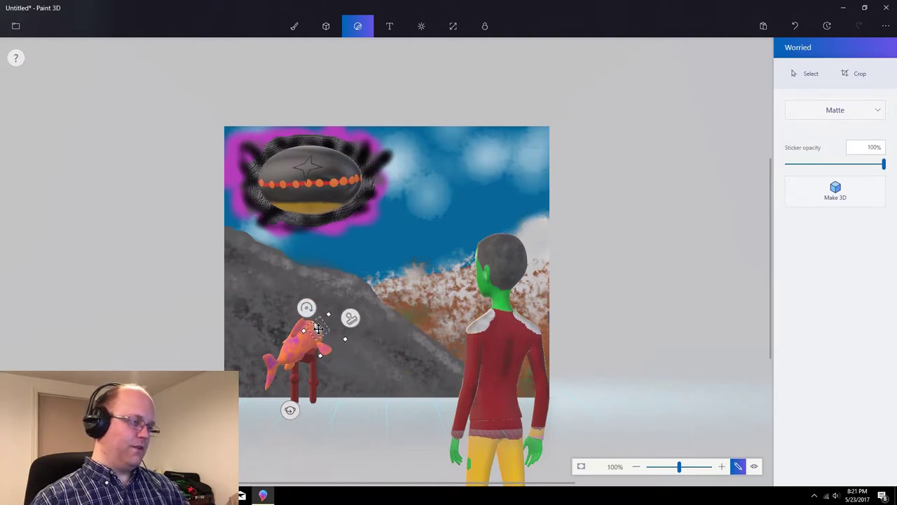
pyautogui.click(691, 361)
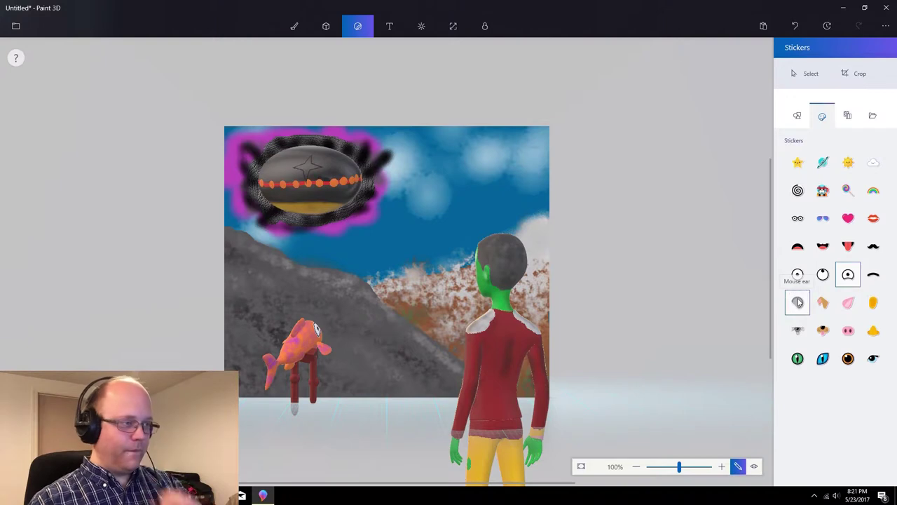
# Place the blue Cat eye sticker on the green figure's face as its visible eye
pyautogui.click(822, 360)
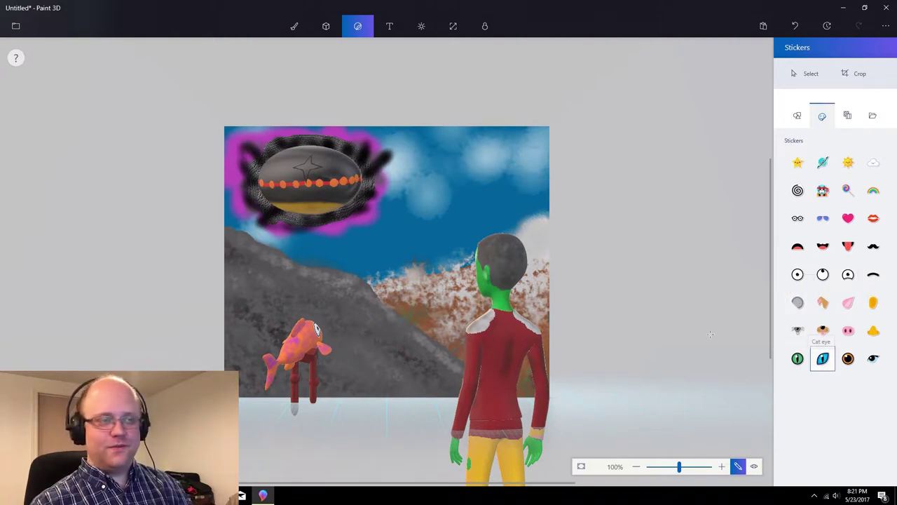
pyautogui.moveTo(472, 265); pyautogui.dragTo(479, 275)
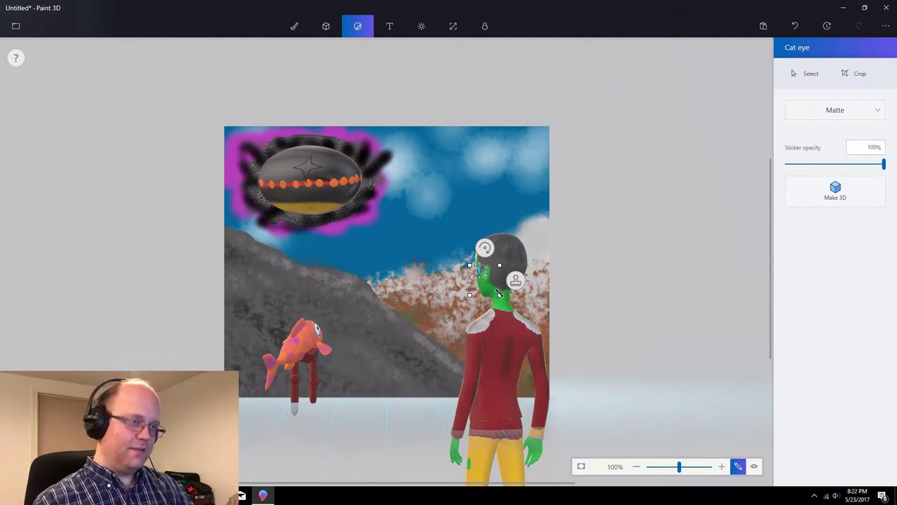
pyautogui.click(655, 304)
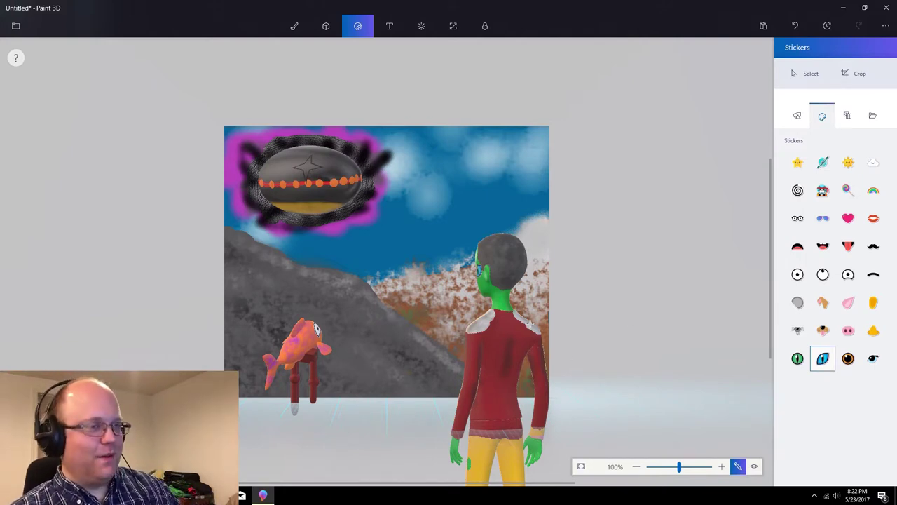
# Try tilting the green figure toward the fish, and restore it to its upright pose
pyautogui.click(296, 27)
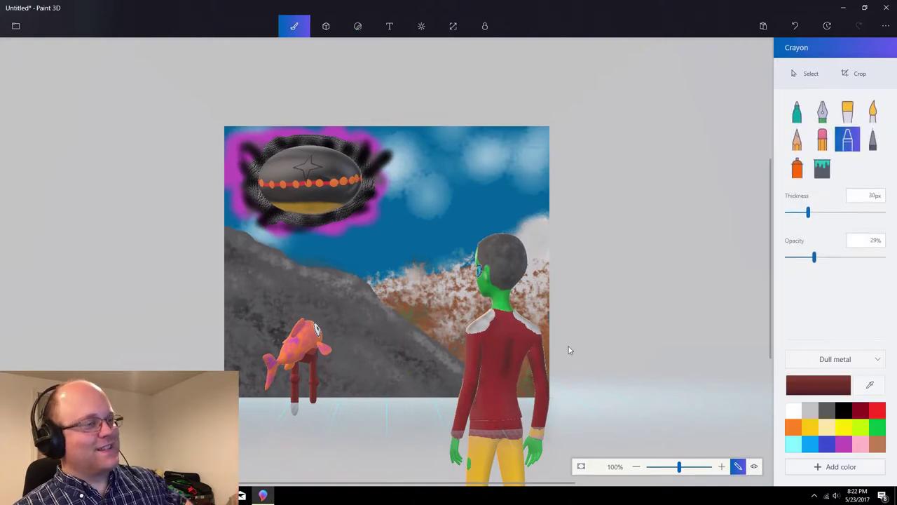
pyautogui.moveTo(495, 358); pyautogui.dragTo(507, 337)
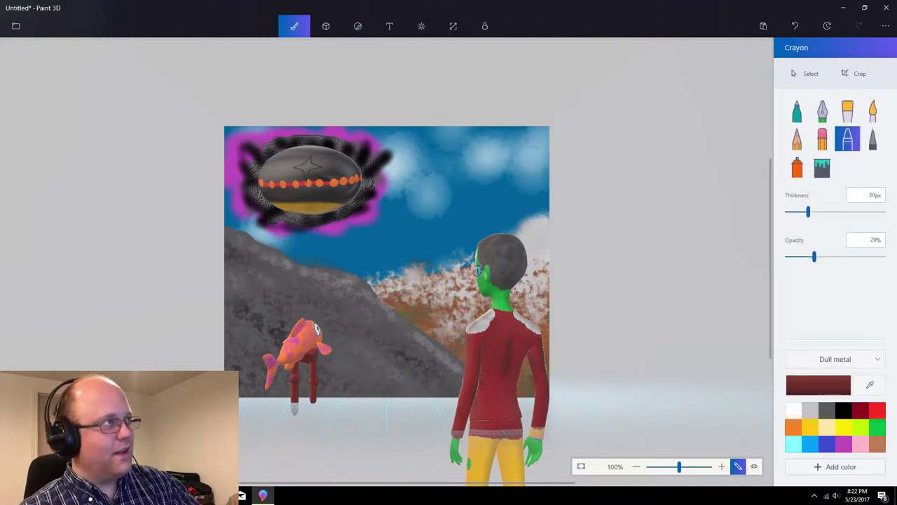
pyautogui.click(806, 73)
pyautogui.click(498, 355)
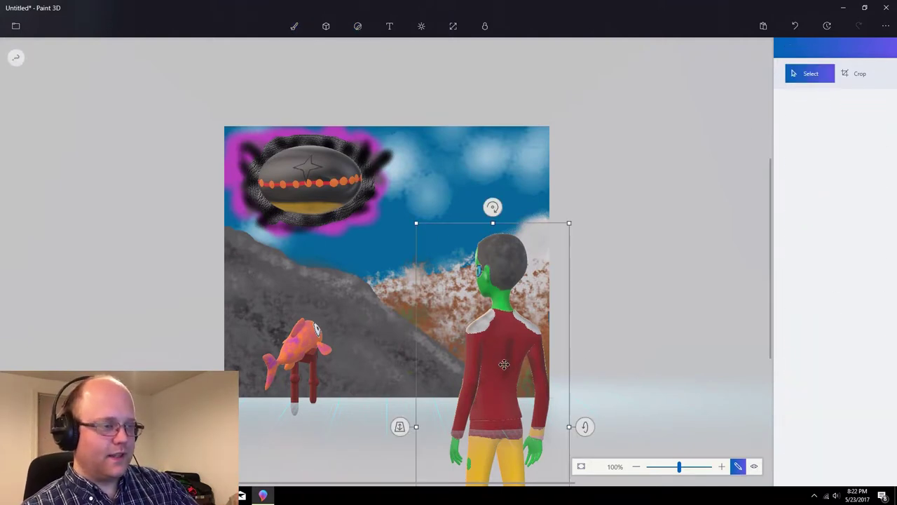
pyautogui.moveTo(493, 207); pyautogui.dragTo(300, 321)
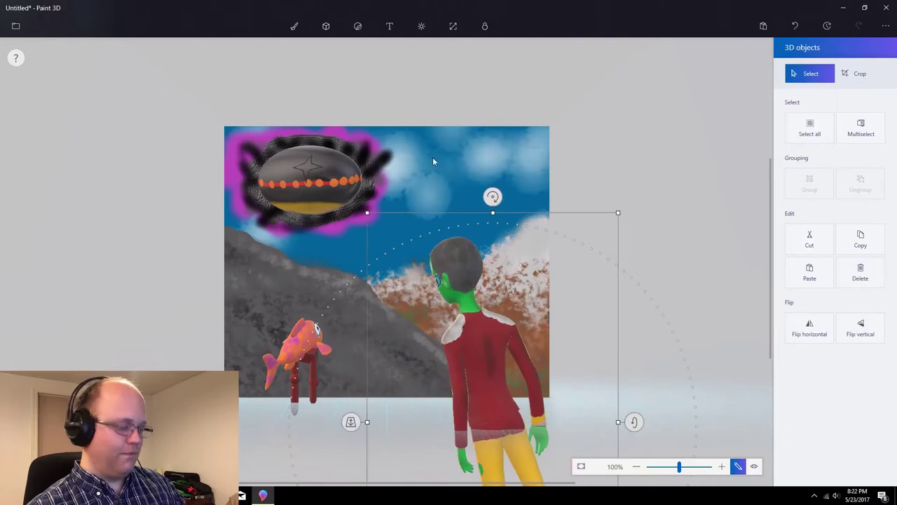
pyautogui.scroll(-1, 498, 128)
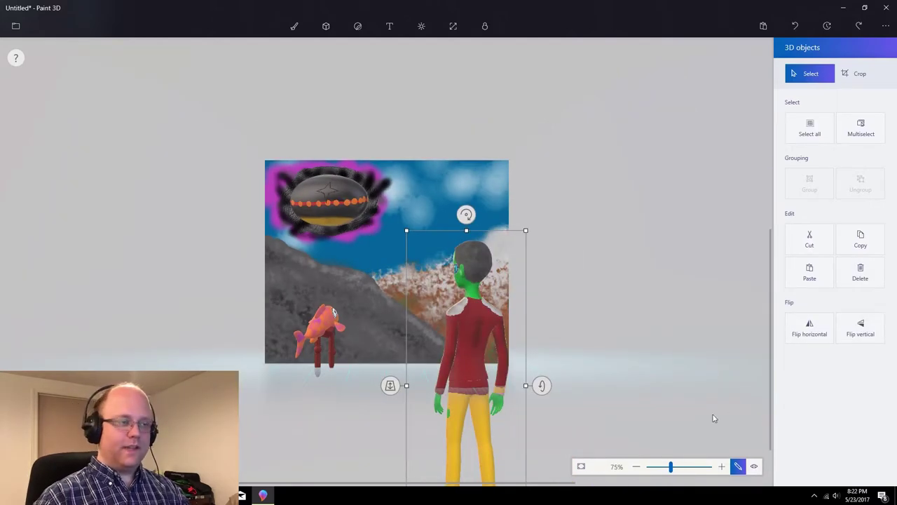
pyautogui.scroll(-3, 572, 422)
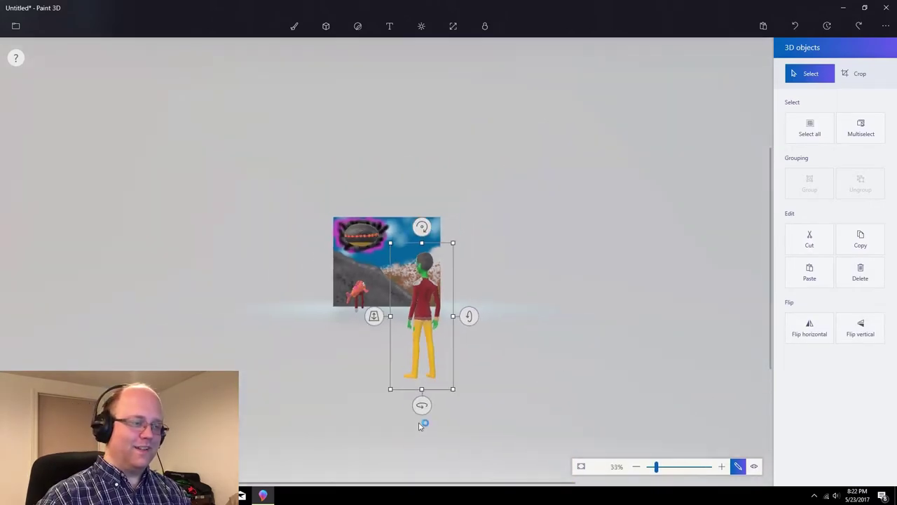
# Turn the green figure slightly about its vertical axis, and deselect it
pyautogui.moveTo(421, 408); pyautogui.dragTo(449, 433)
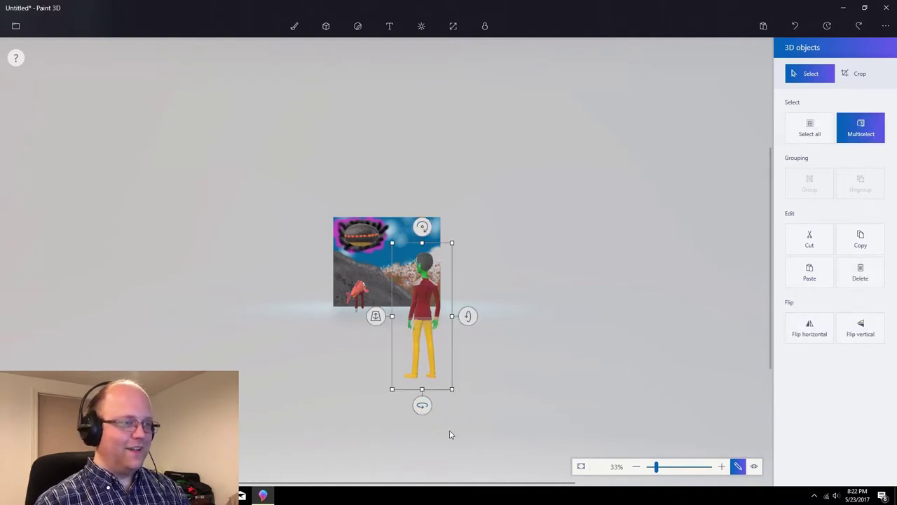
pyautogui.press('Escape')
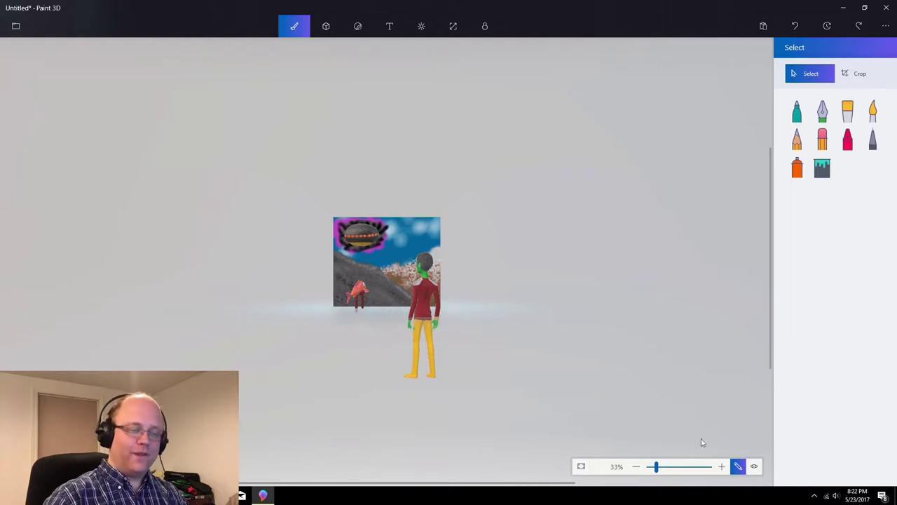
pyautogui.click(582, 467)
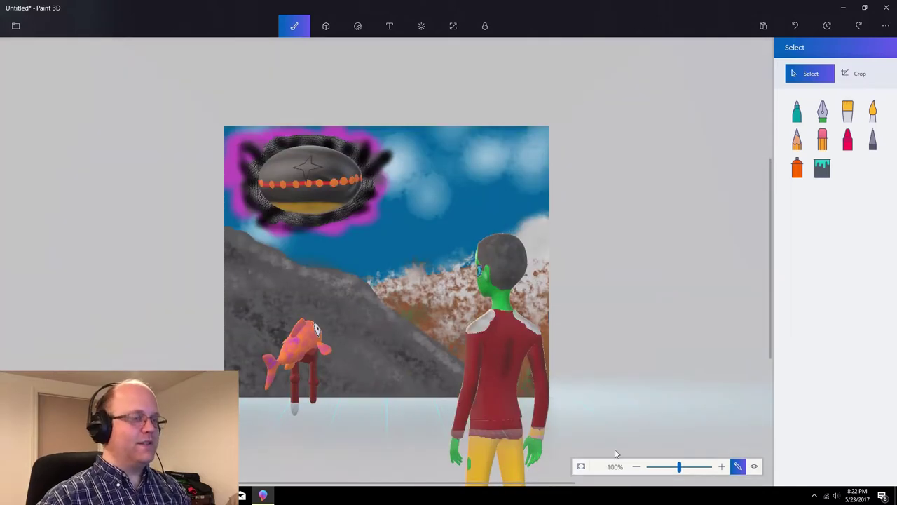
# Try covering the grey mountain with a large Concrete texture sticker, and discard the sticker outside the canvas
pyautogui.click(357, 26)
pyautogui.click(847, 116)
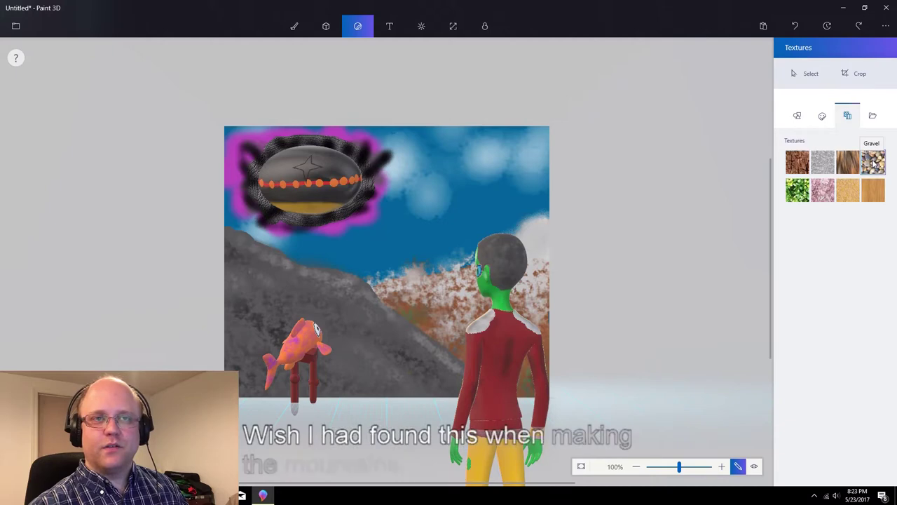
pyautogui.click(823, 163)
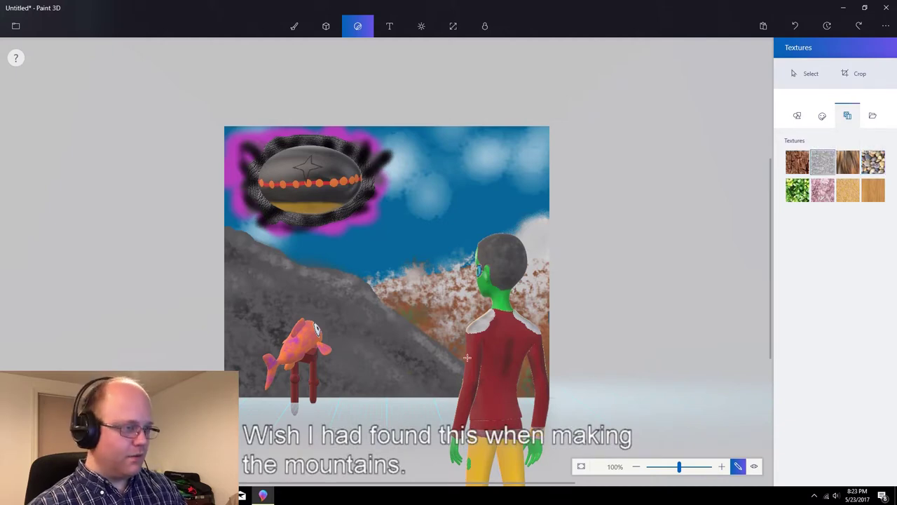
pyautogui.moveTo(228, 228); pyautogui.dragTo(456, 454)
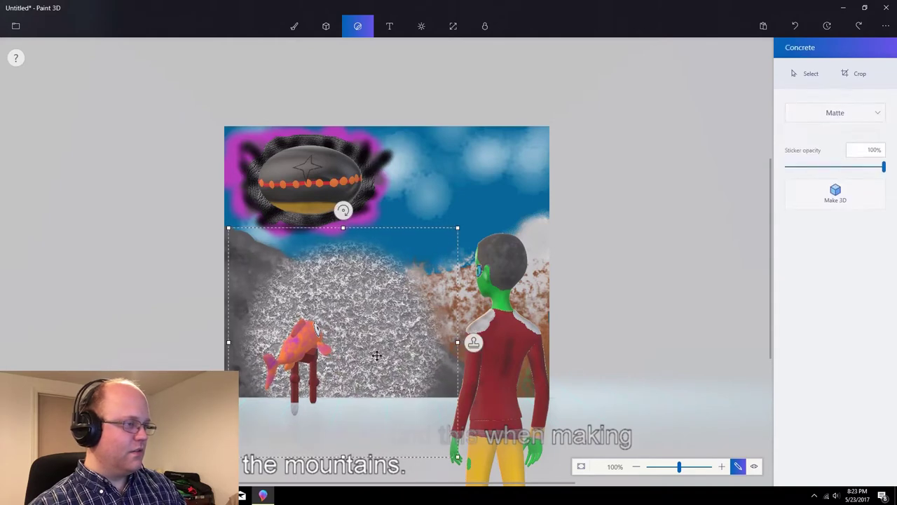
pyautogui.moveTo(384, 324); pyautogui.dragTo(358, 322)
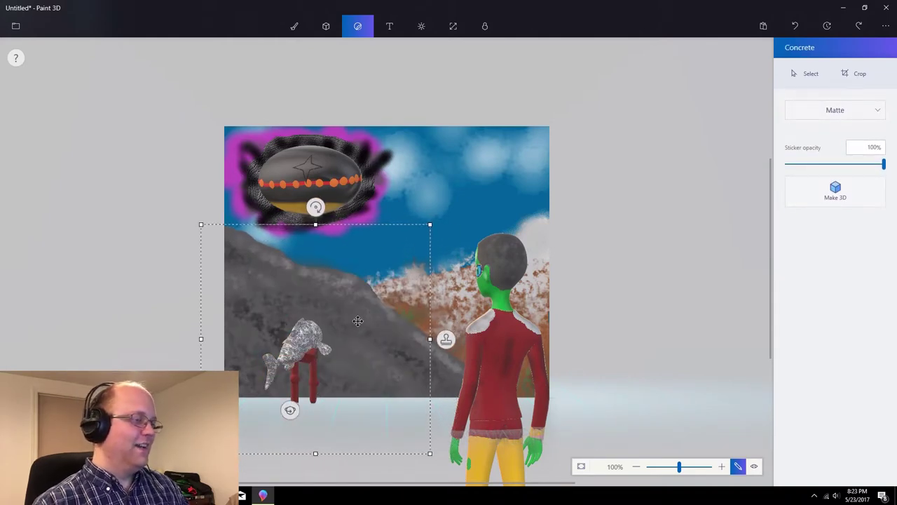
pyautogui.moveTo(357, 320); pyautogui.dragTo(33, 288)
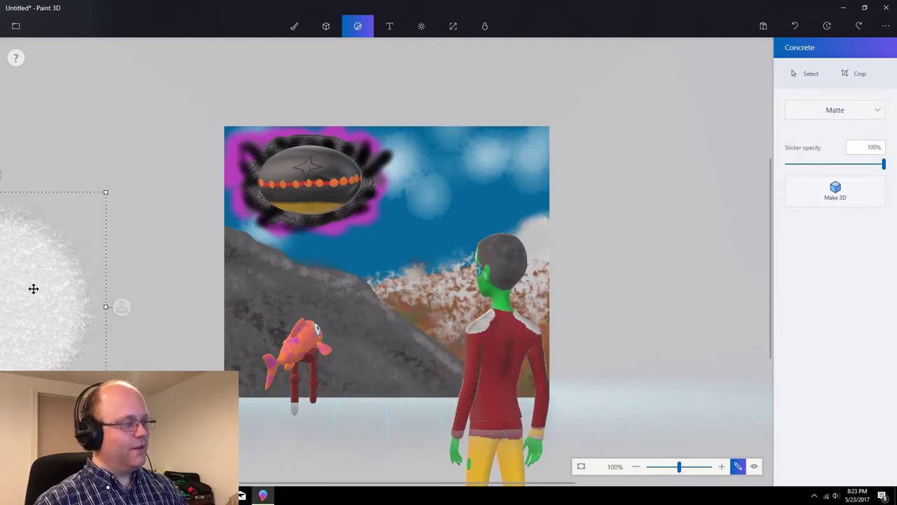
pyautogui.click(670, 171)
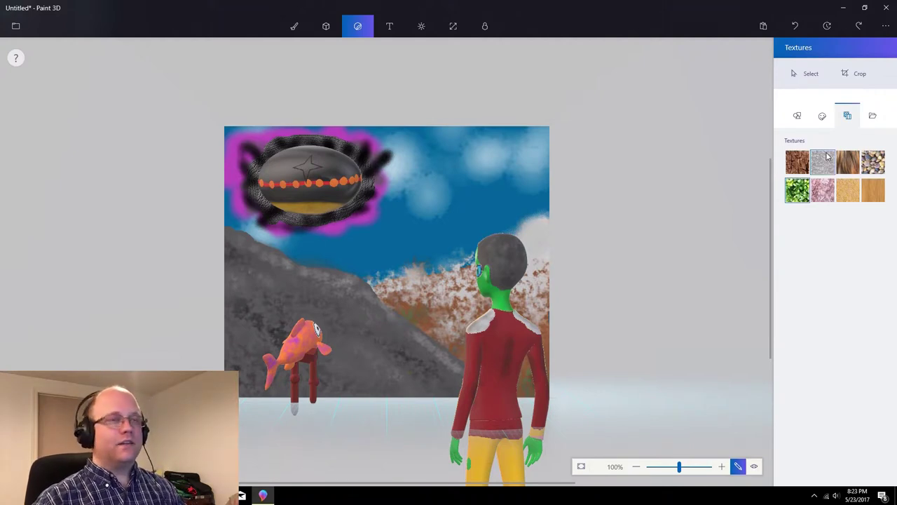
pyautogui.click(867, 121)
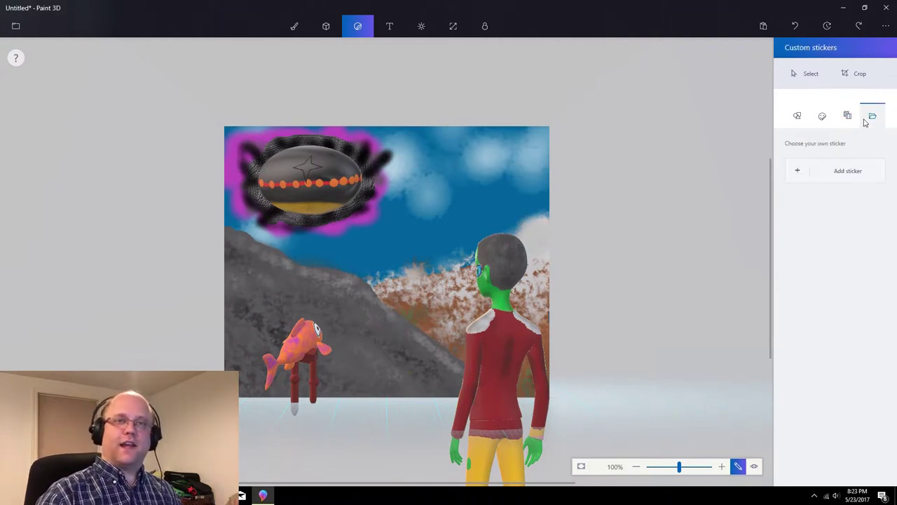
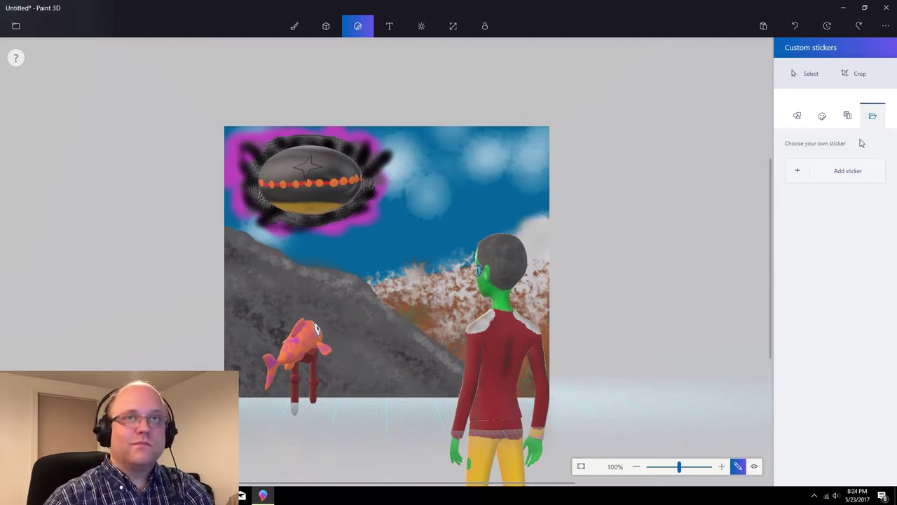
# Try adding a 2D text box of repeated "la" filler text in the sky, and undo it
pyautogui.click(390, 30)
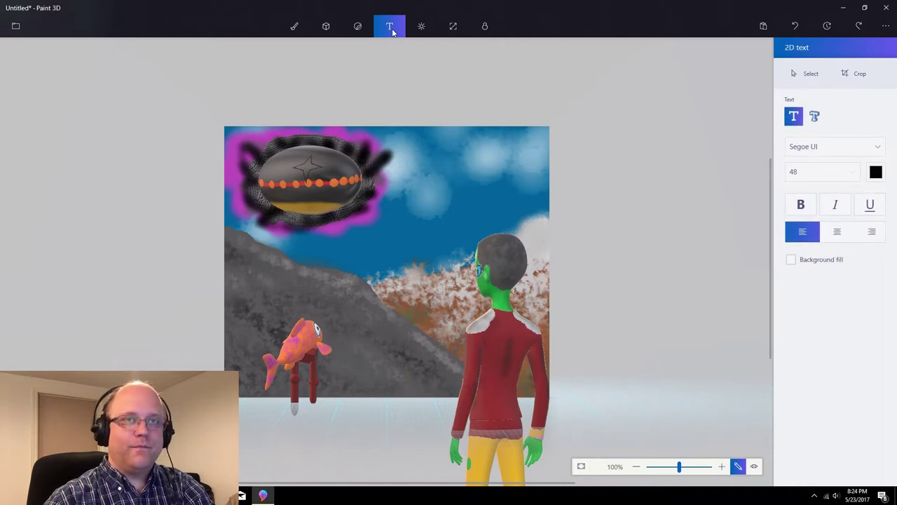
pyautogui.moveTo(412, 151); pyautogui.dragTo(514, 219)
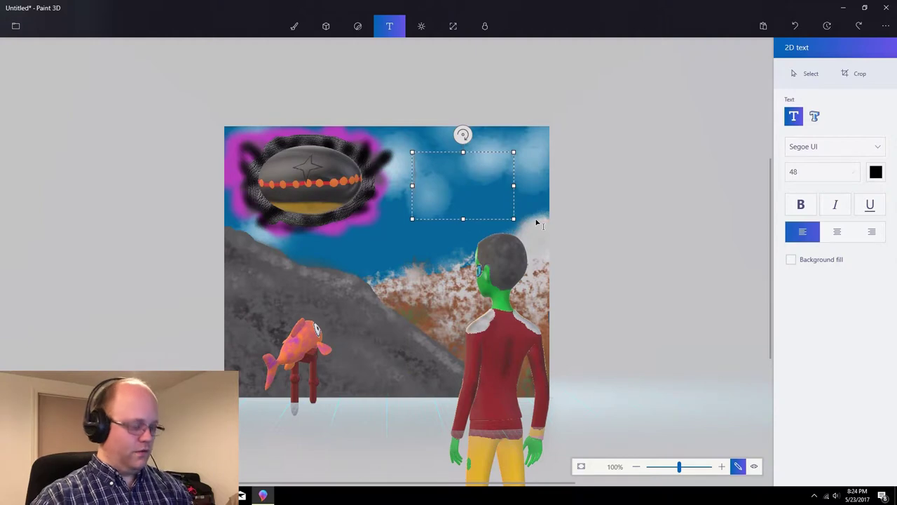
pyautogui.write('lalalalalalal')
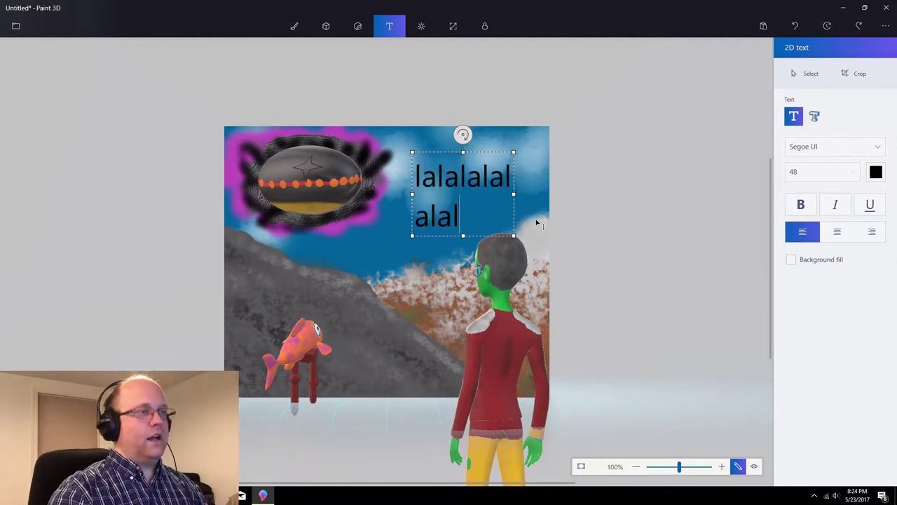
pyautogui.write('alalalalalalalalalalallll')
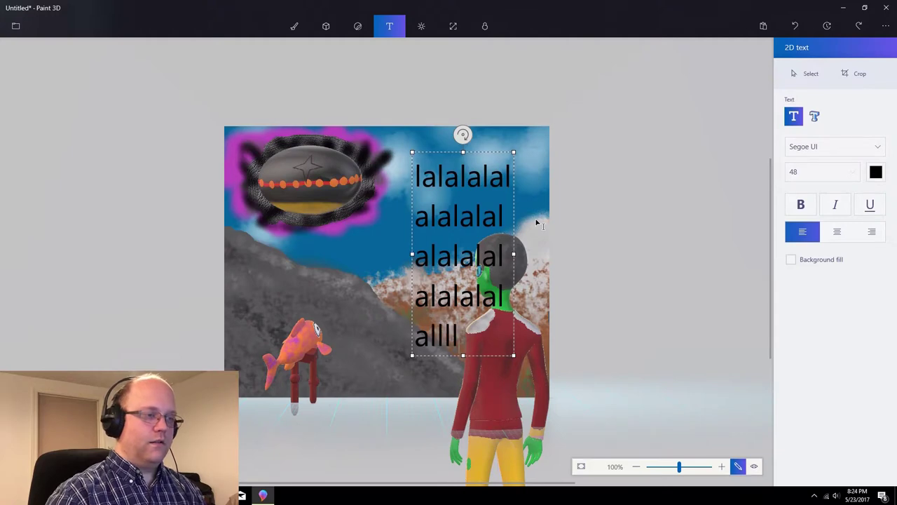
pyautogui.hotkey('ctrl', 'z')
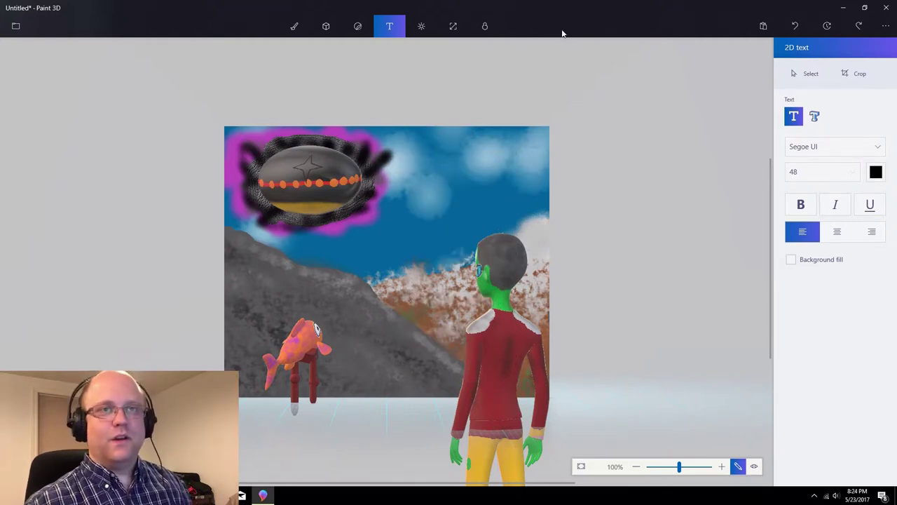
# Add black 3D text reading "INVASION on an ALIEN WORLD" in the sky beside the saucer, in Segoe UI size 48
pyautogui.click(813, 119)
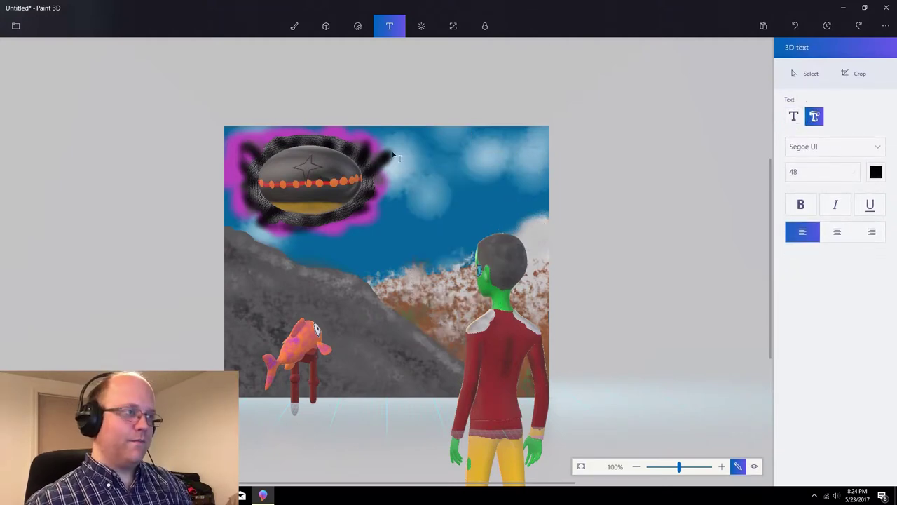
pyautogui.moveTo(386, 138); pyautogui.dragTo(557, 226)
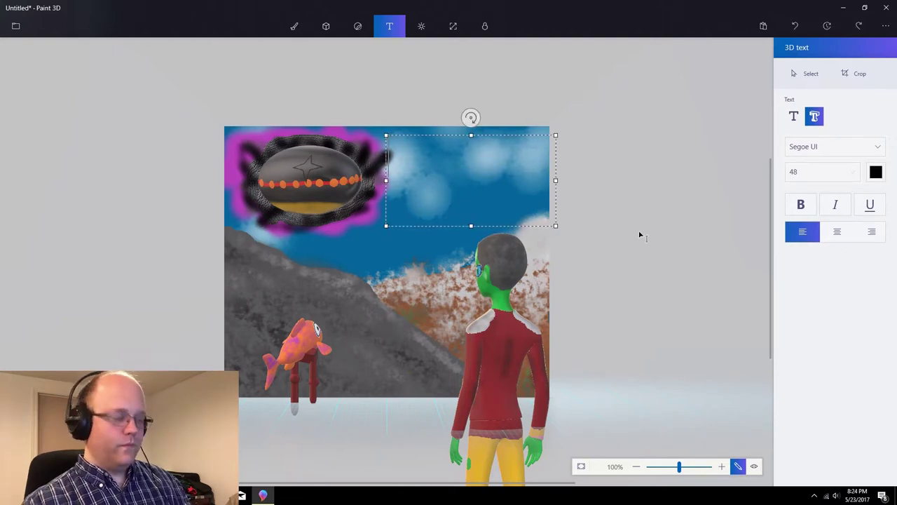
pyautogui.write('INVASION')
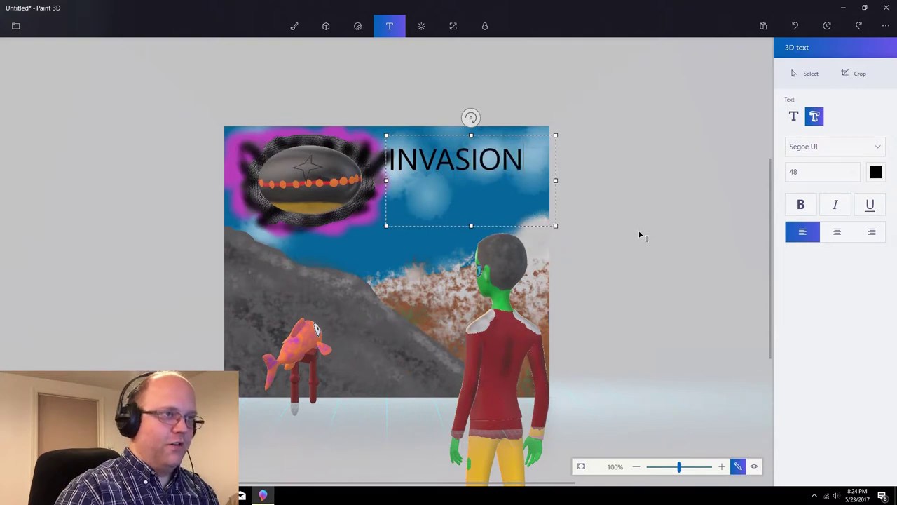
pyautogui.press('Return')
pyautogui.write('on an')
pyautogui.press('Return')
pyautogui.write('ALENI')
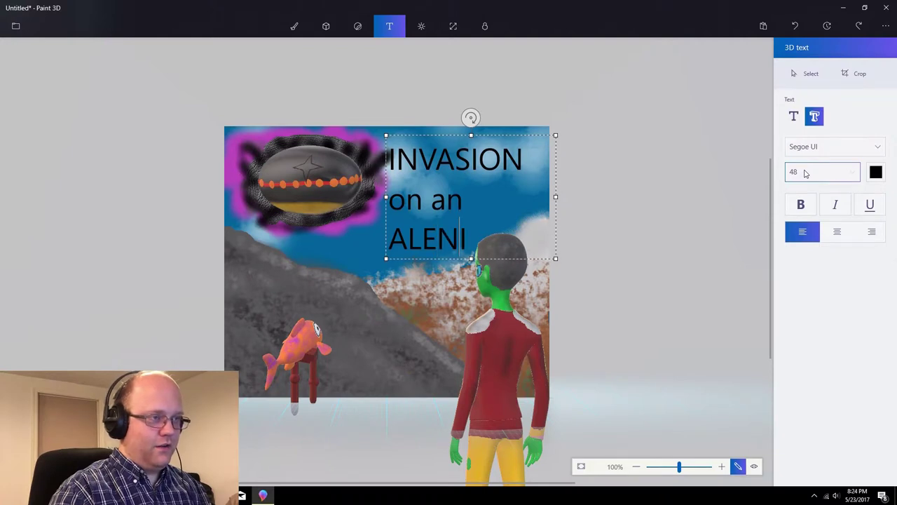
pyautogui.press('BackSpace')
pyautogui.press('BackSpace')
pyautogui.press('BackSpace')
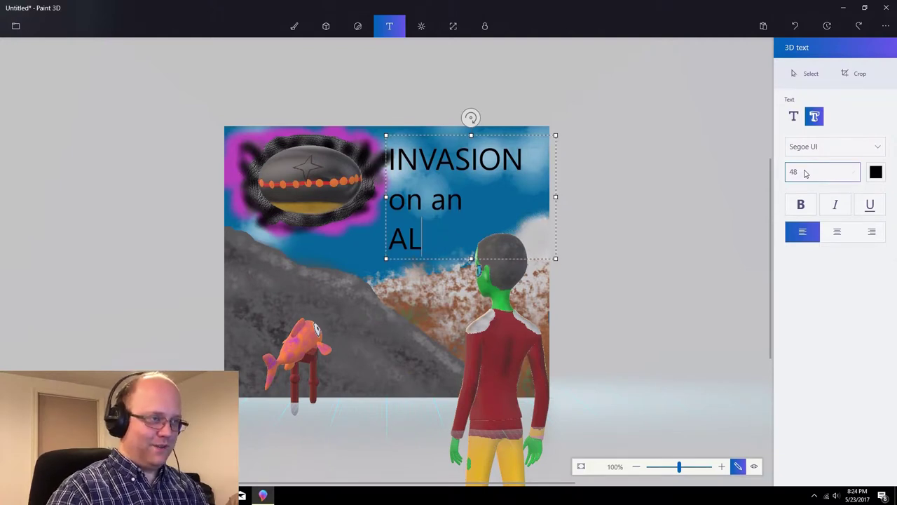
pyautogui.write('IEN WORLD')
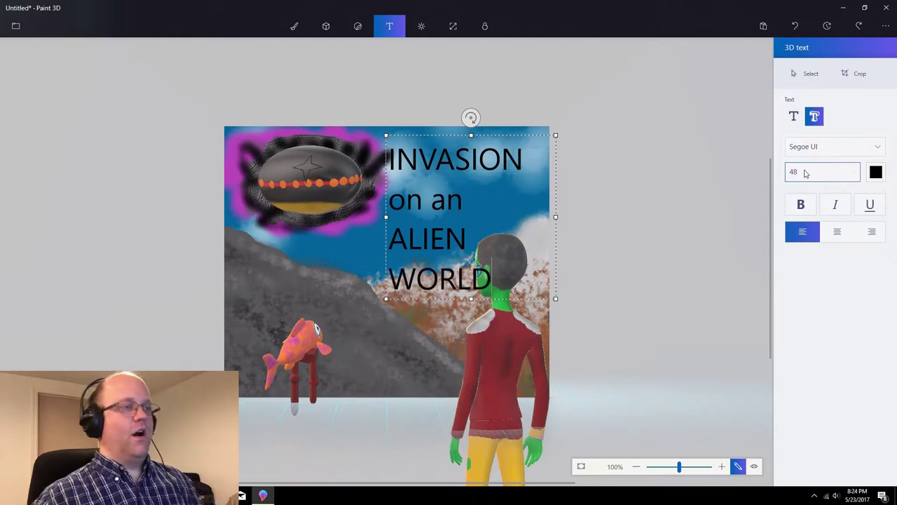
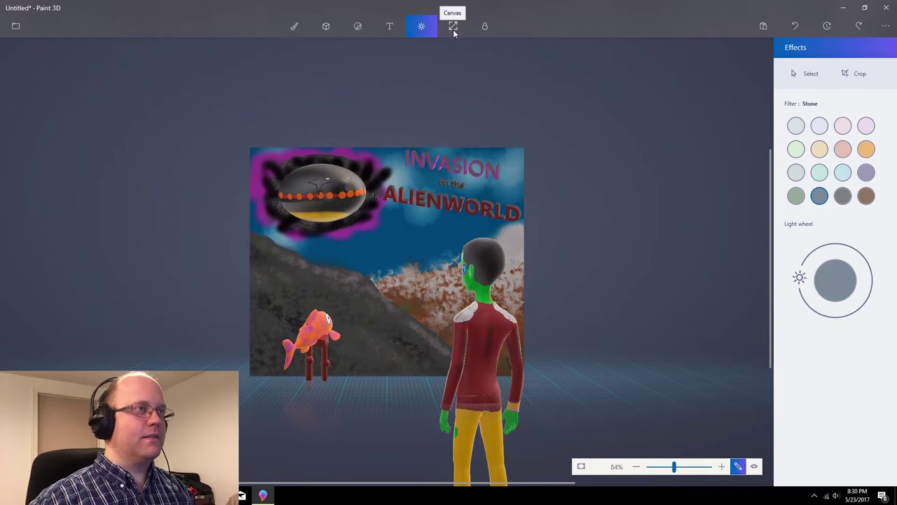
# Try enlarging the canvas to 156% width and 123% height, and undo the resize
pyautogui.click(454, 28)
pyautogui.moveTo(528, 147); pyautogui.dragTo(679, 92)
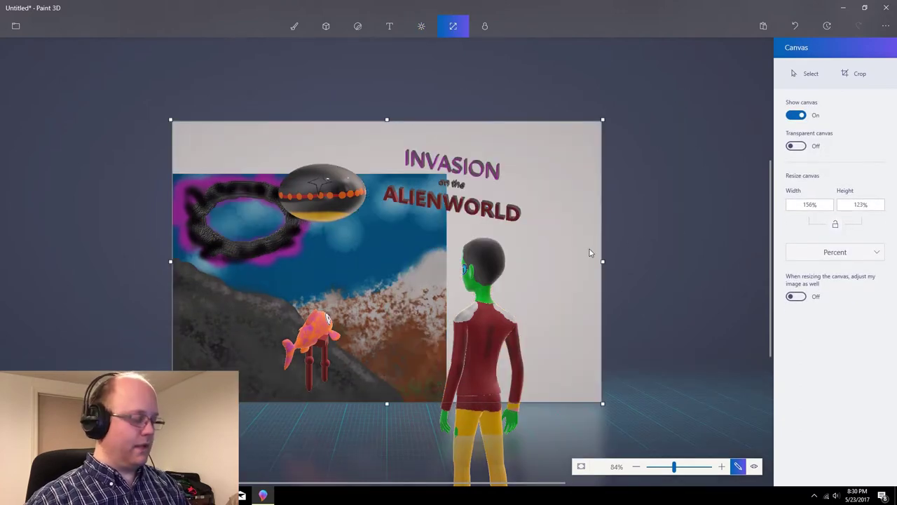
pyautogui.hotkey('ctrl', 'z')
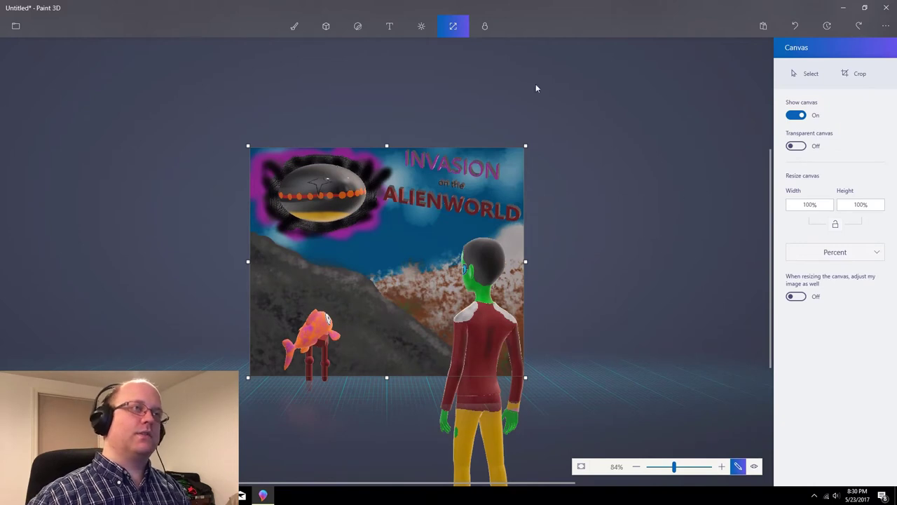
# Connect to Remix 3D with the signed-in Xbox Live profile, and advance its introductory tour
pyautogui.click(486, 26)
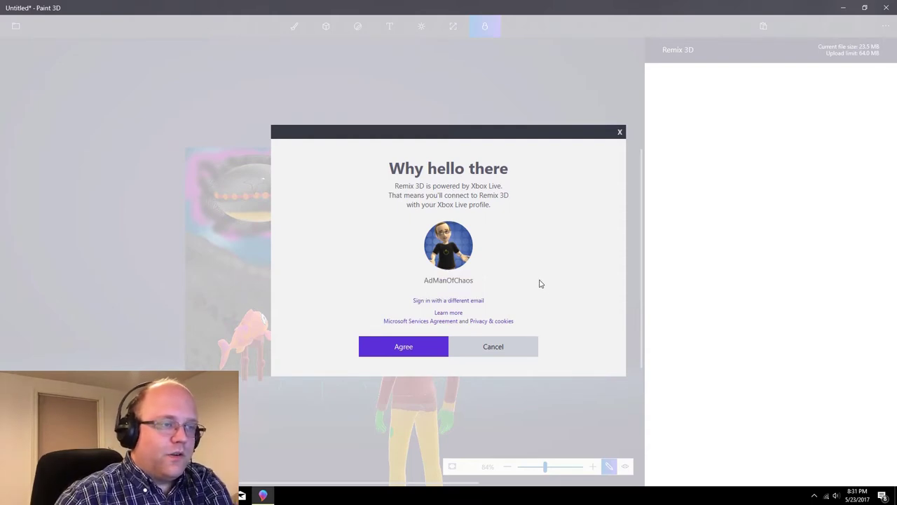
pyautogui.click(403, 345)
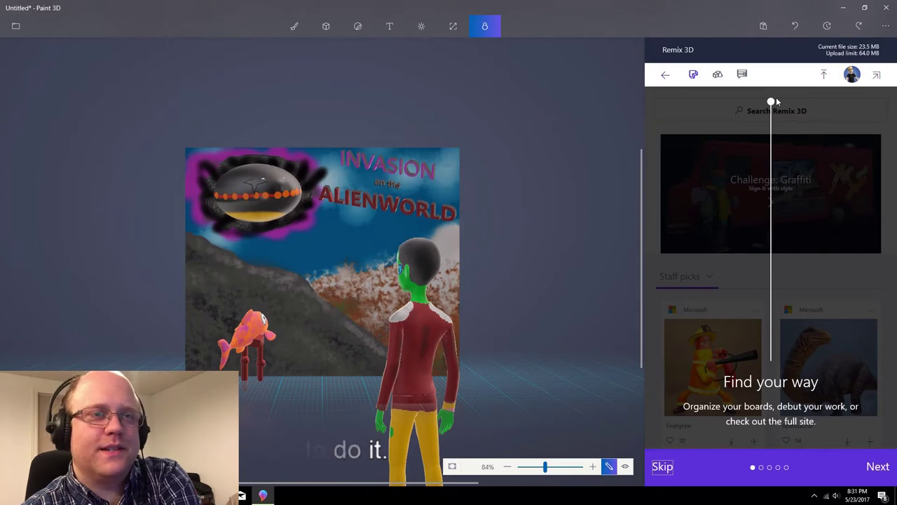
pyautogui.click(875, 467)
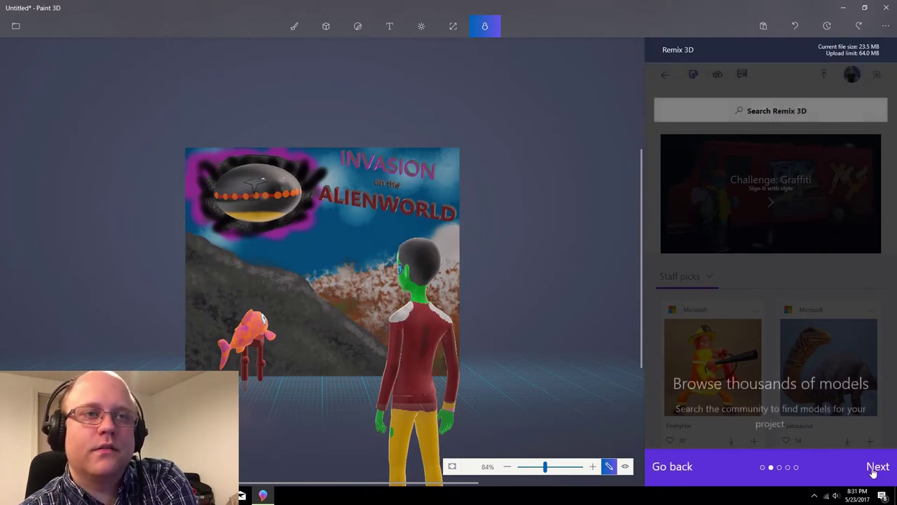
# Look through the Remix 3D staff picks, and search the community models for "space"
pyautogui.scroll(-2, 677, 375)
pyautogui.scroll(-10, 731, 348)
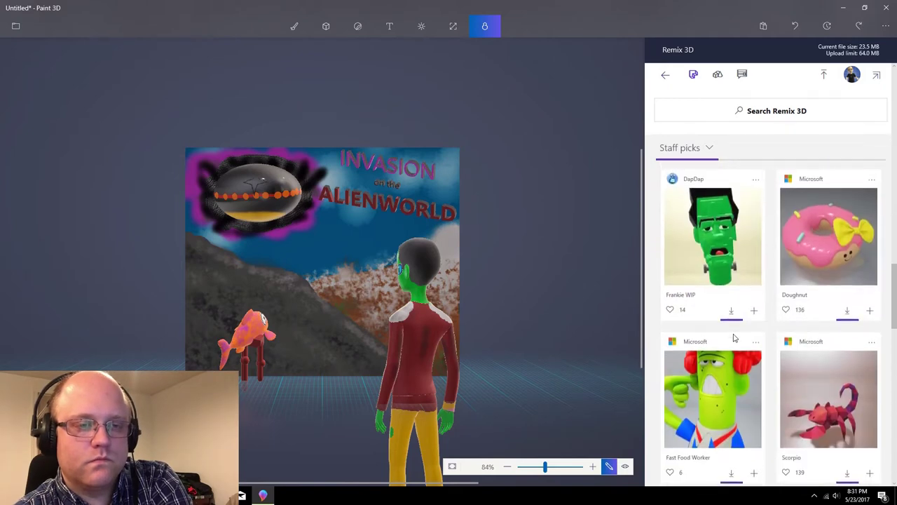
pyautogui.scroll(-3, 769, 345)
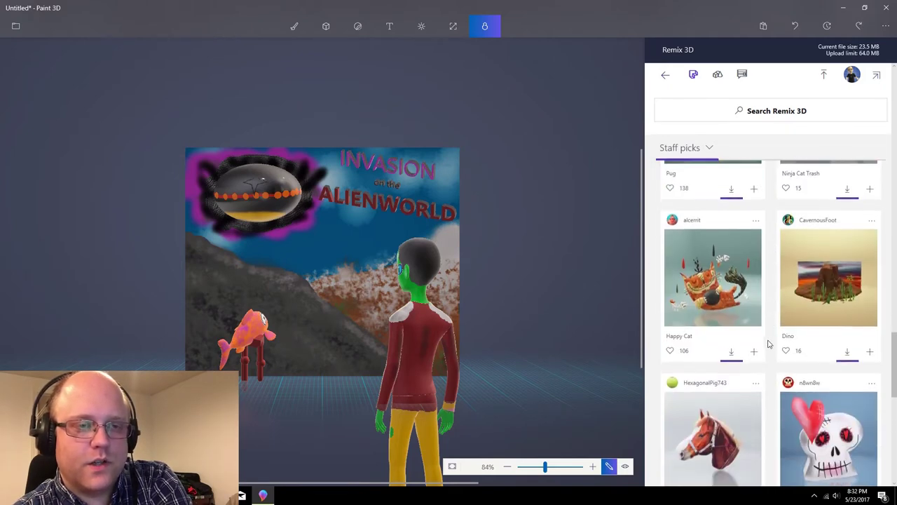
pyautogui.scroll(-6, 768, 344)
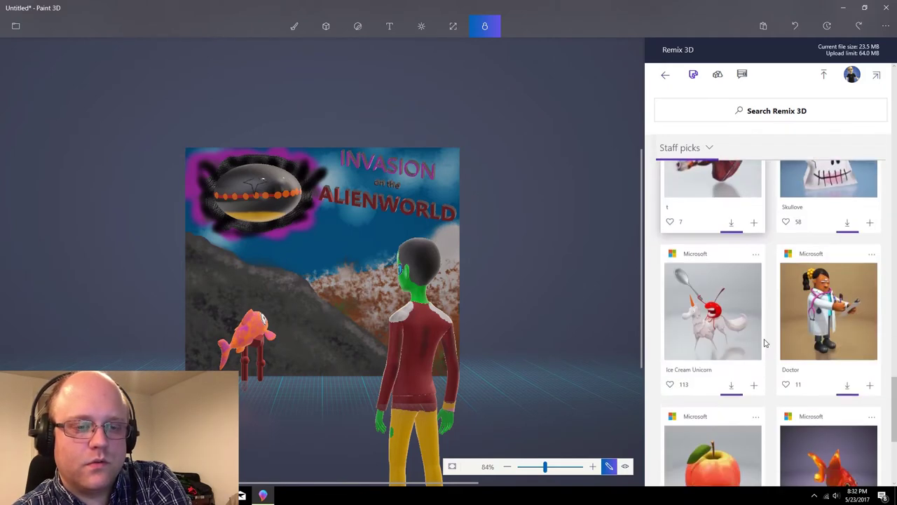
pyautogui.scroll(-3, 765, 342)
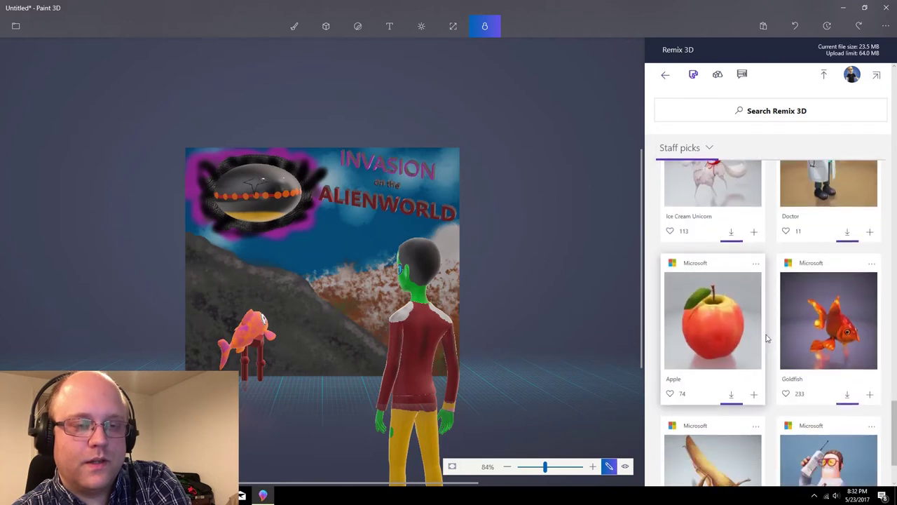
pyautogui.scroll(-2, 825, 329)
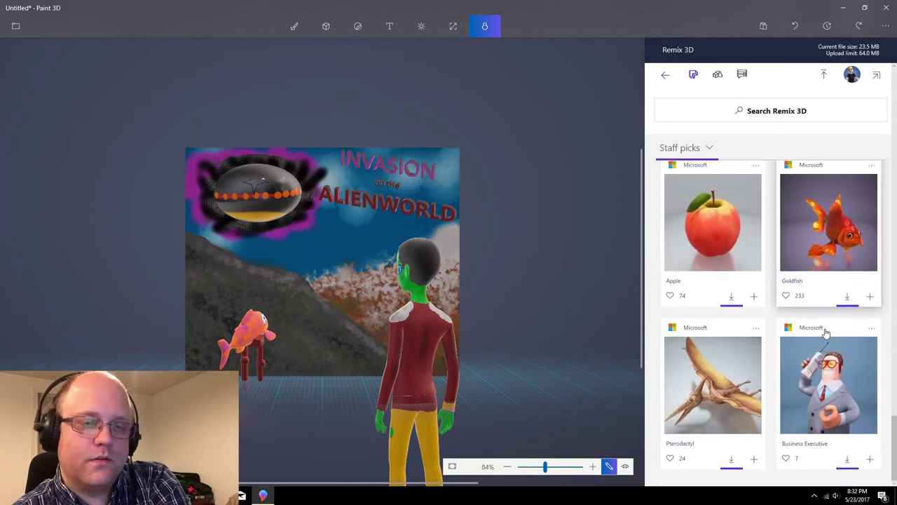
pyautogui.click(789, 116)
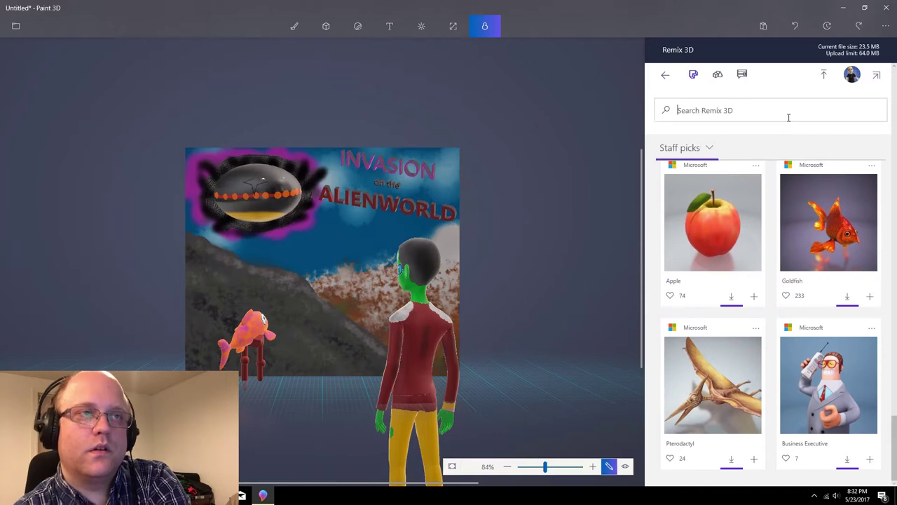
pyautogui.write('space')
pyautogui.press('Return')
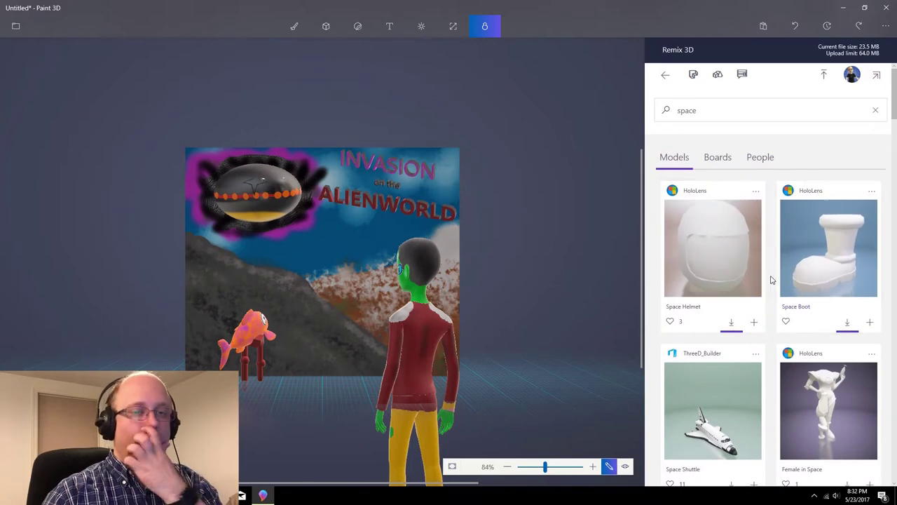
# Look through the models found for "space" in Remix 3D
pyautogui.scroll(-2, 770, 280)
pyautogui.scroll(2, 770, 280)
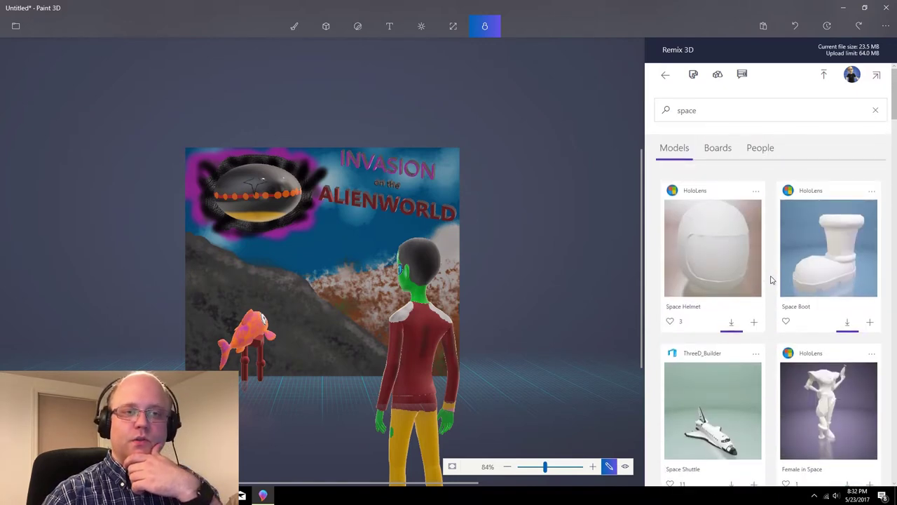
pyautogui.scroll(-3, 770, 280)
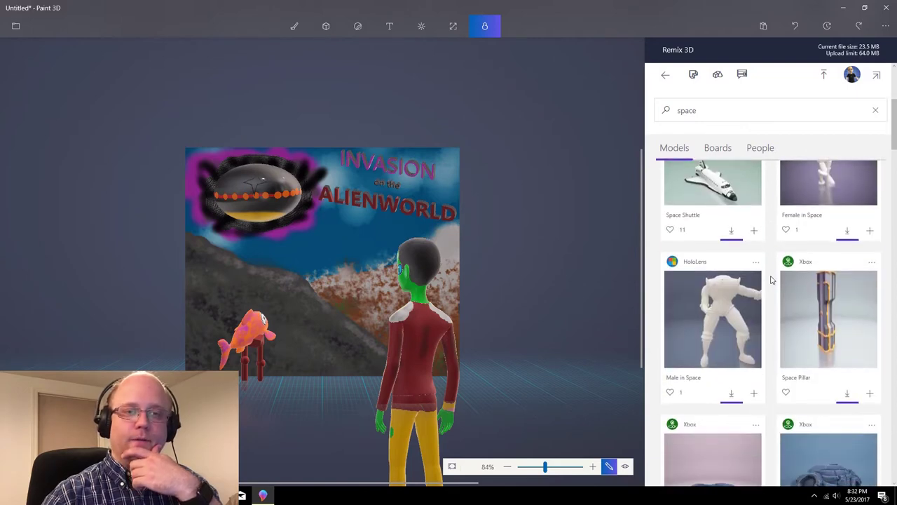
pyautogui.scroll(-4, 770, 280)
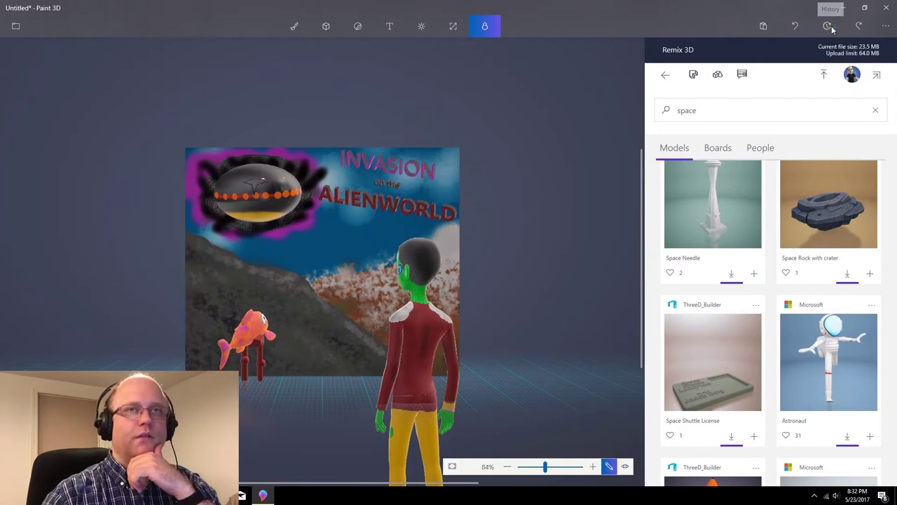
# Save the artwork as a Paint 3D project named "First Try - Invasion on the ALIENWORLD"
pyautogui.click(887, 28)
pyautogui.click(887, 28)
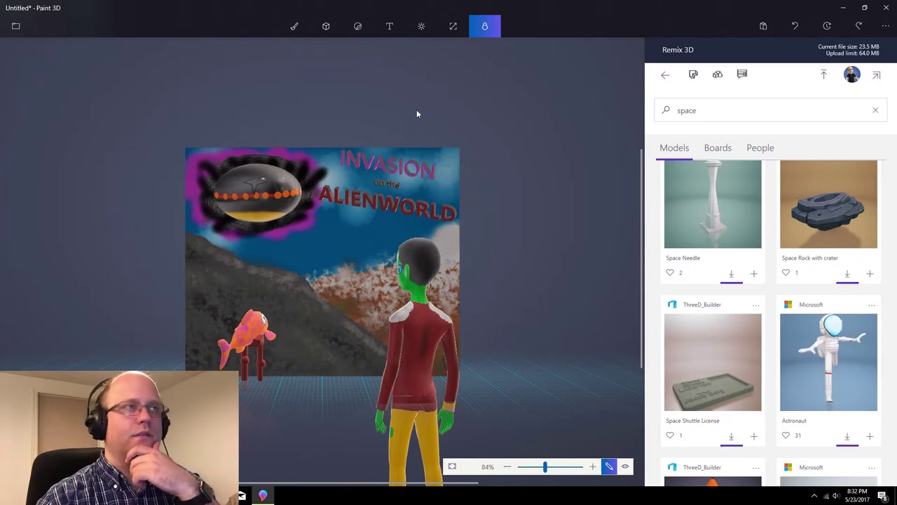
pyautogui.click(16, 27)
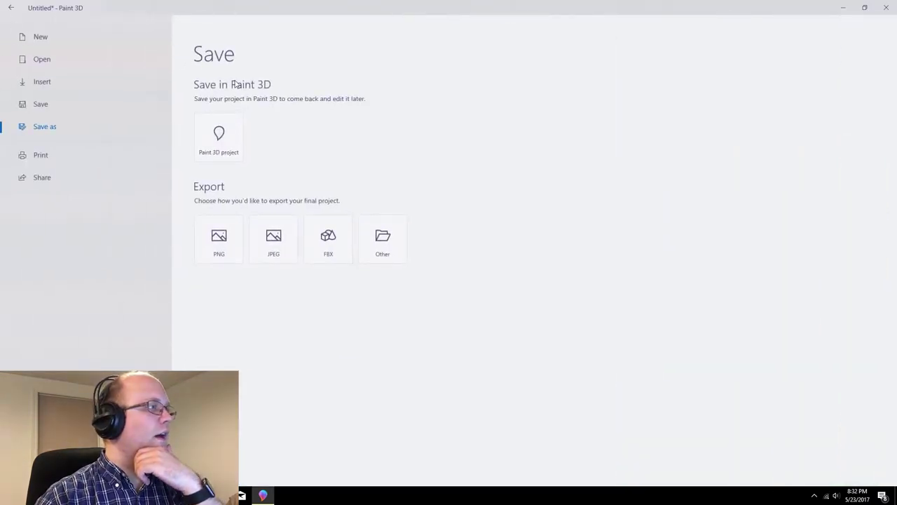
pyautogui.click(219, 135)
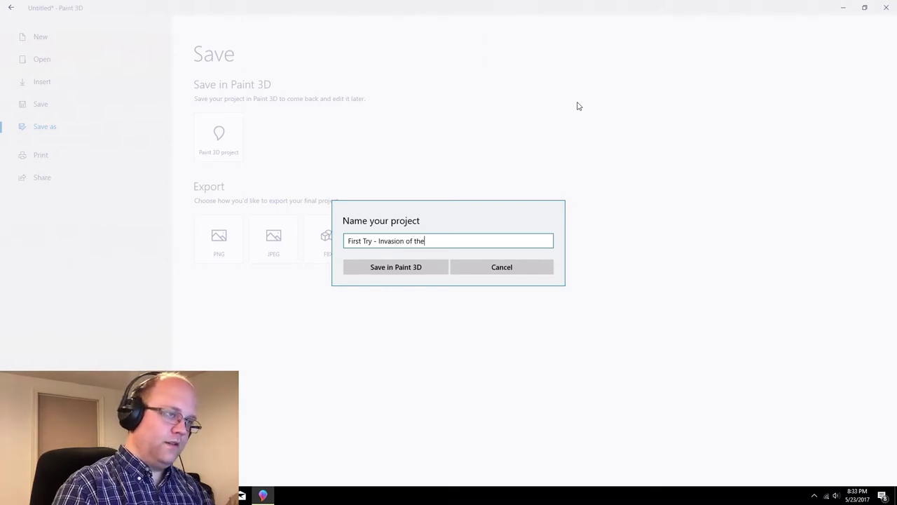
pyautogui.write('the')
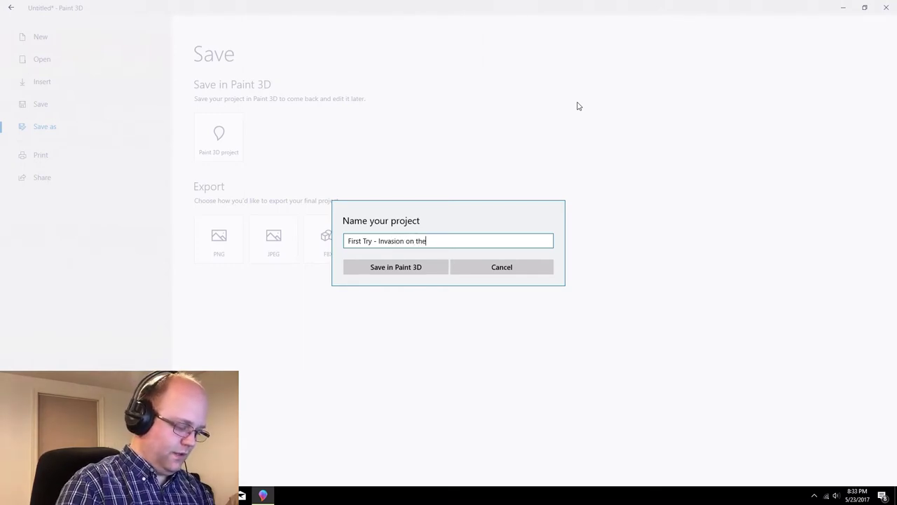
pyautogui.write(' ALIENWO')
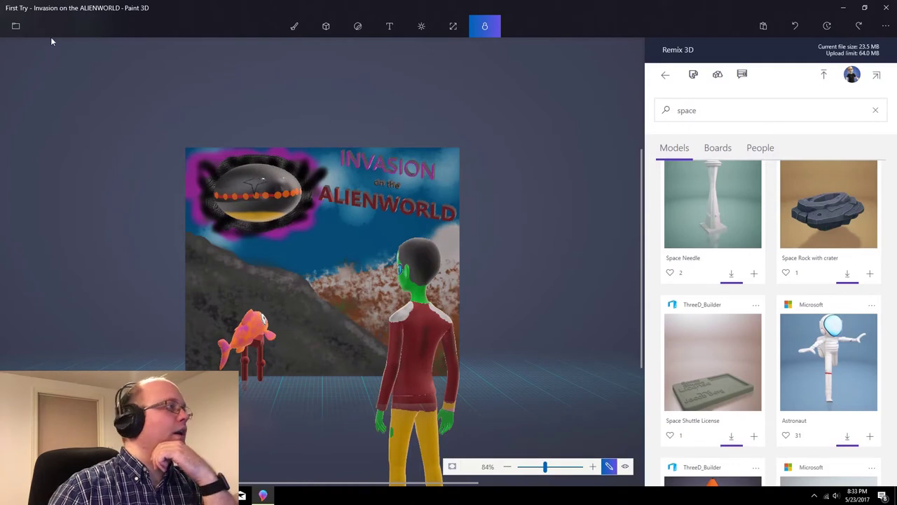
# Start a new blank project, and zoom out so the whole canvas fits the view
pyautogui.click(17, 28)
pyautogui.click(34, 34)
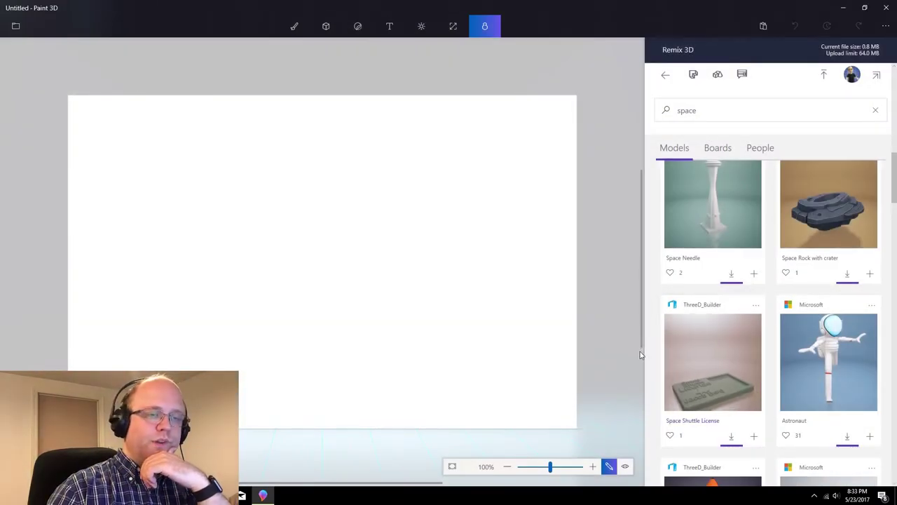
pyautogui.click(542, 473)
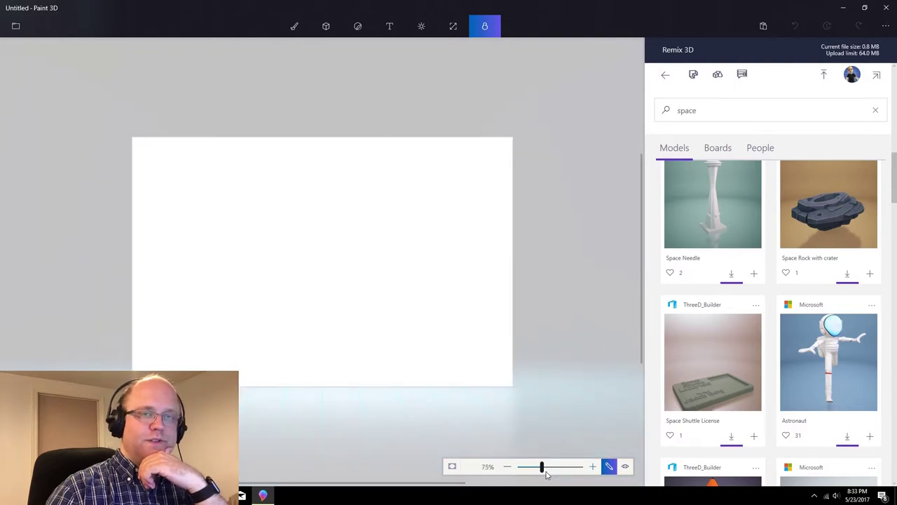
# Try making the canvas transparent, and switch the transparency off again
pyautogui.click(453, 26)
pyautogui.click(795, 146)
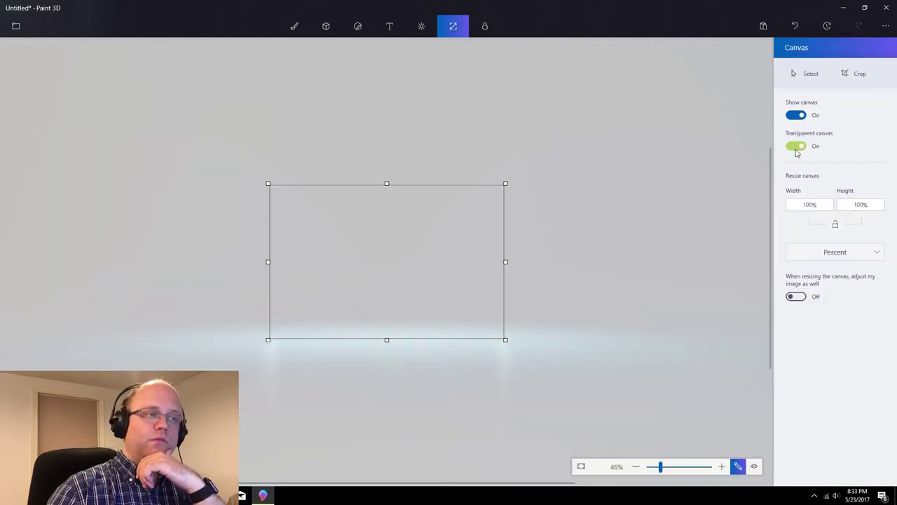
pyautogui.click(796, 148)
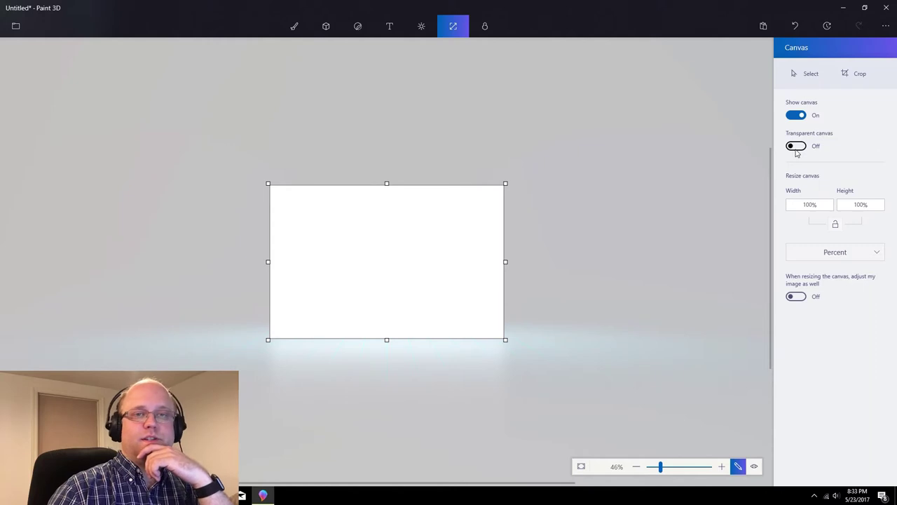
# Enlarge the canvas to 232% width and about double its height, and fill it with matte black
pyautogui.moveTo(505, 183); pyautogui.dragTo(681, 73)
pyautogui.moveTo(184, 268); pyautogui.dragTo(63, 266)
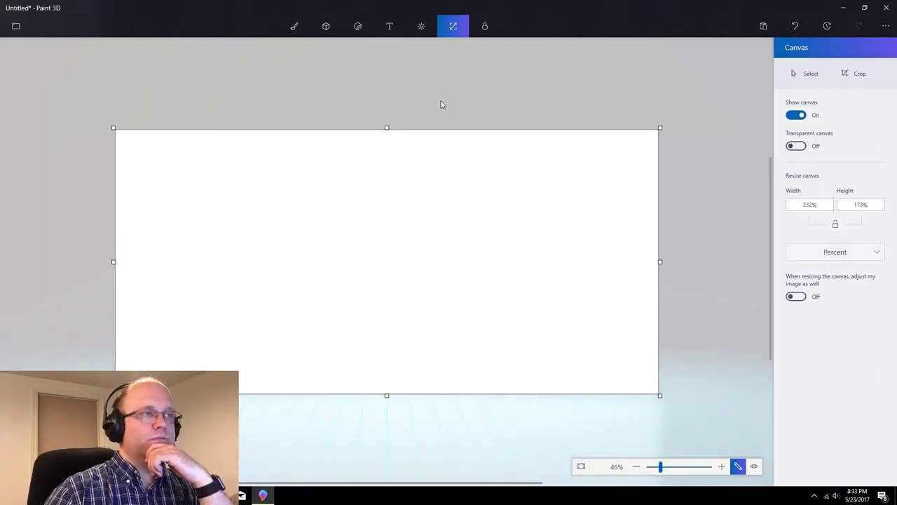
pyautogui.moveTo(387, 128); pyautogui.dragTo(389, 80)
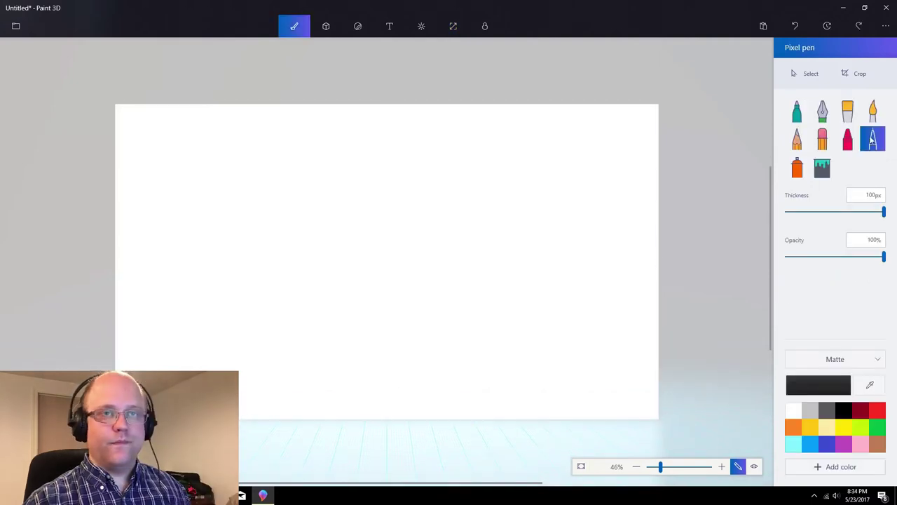
pyautogui.click(823, 167)
pyautogui.click(480, 227)
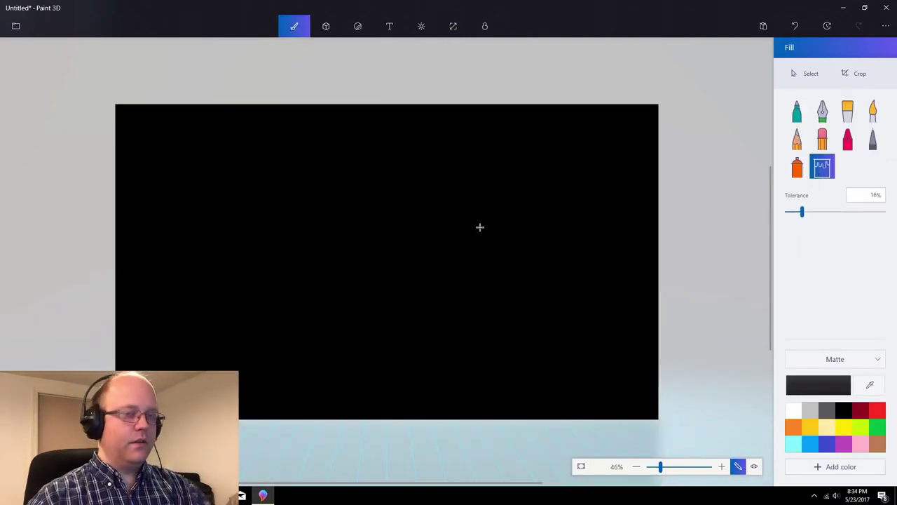
# Set the spray can to dark purple (hex 430044) at 262 px thickness, and undo a test stroke made across the canvas
pyautogui.click(797, 166)
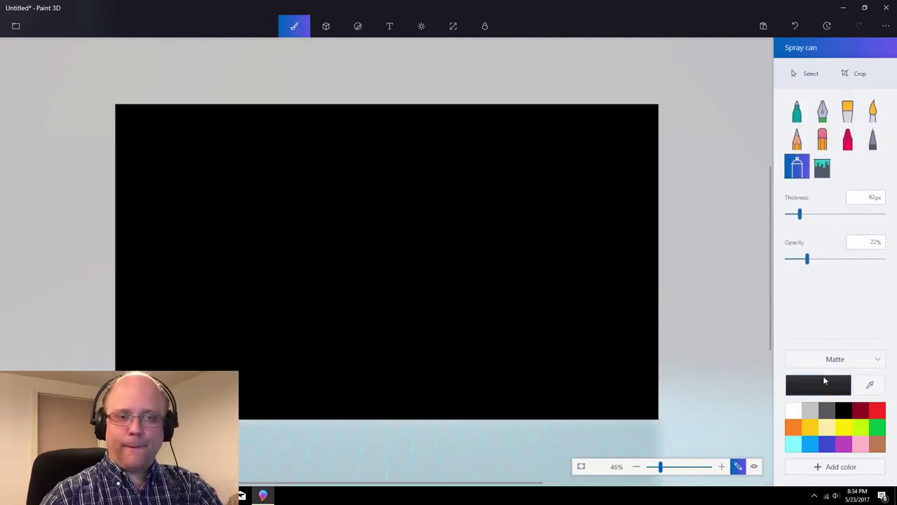
pyautogui.click(842, 441)
pyautogui.click(827, 385)
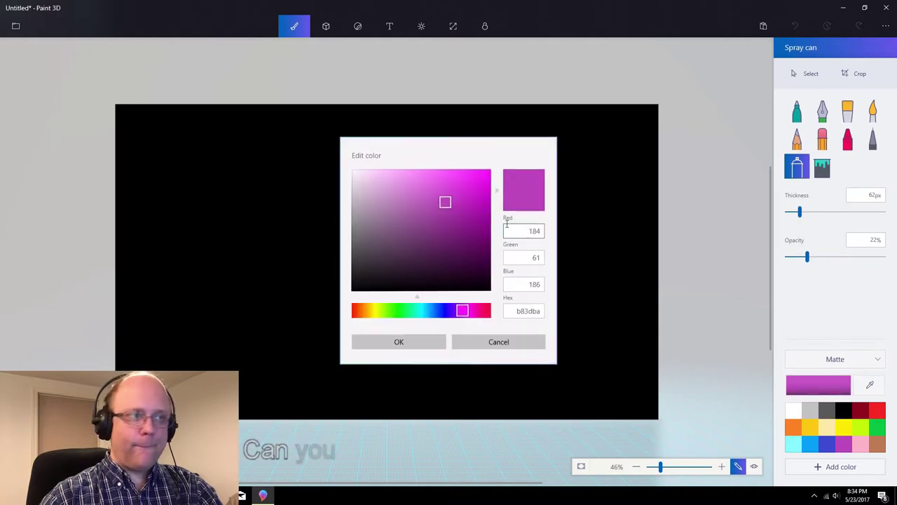
pyautogui.click(482, 242)
pyautogui.click(420, 342)
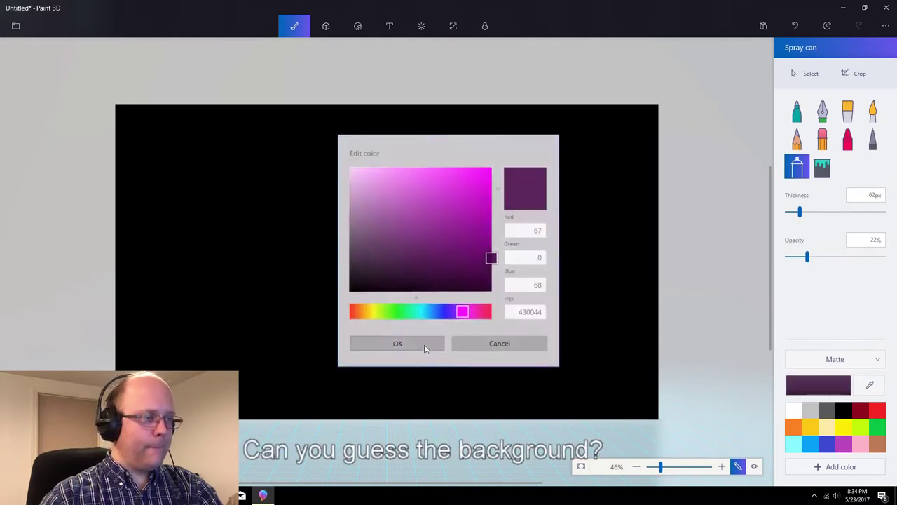
pyautogui.moveTo(846, 213); pyautogui.dragTo(876, 213)
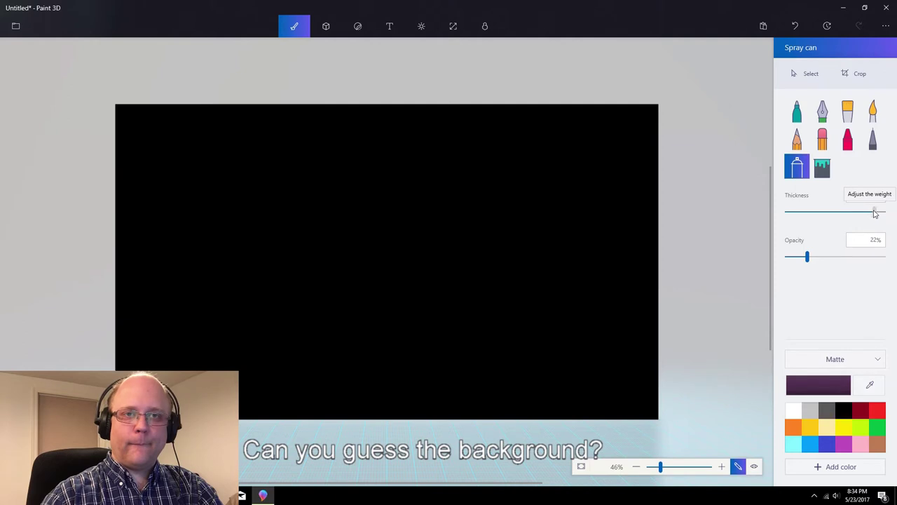
pyautogui.moveTo(254, 268)
pyautogui.mouseDown()
pyautogui.moveTo(252, 260)
pyautogui.moveTo(491, 160)
pyautogui.mouseUp()
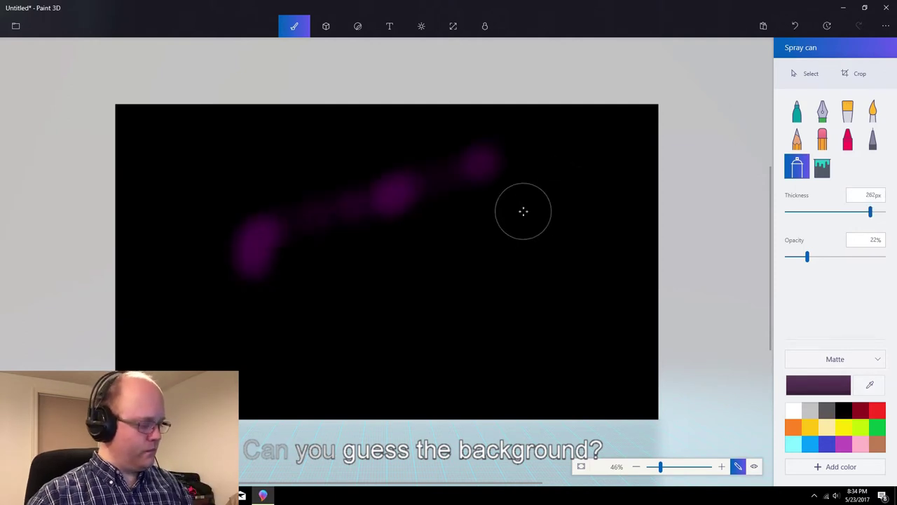
pyautogui.hotkey('ctrl', 'z')
# Lower the spray opacity to 9%, and spray faint purple nebula clouds all over the black canvas
pyautogui.click(794, 256)
pyautogui.moveTo(151, 200)
pyautogui.mouseDown()
pyautogui.moveTo(355, 138)
pyautogui.moveTo(230, 297)
pyautogui.moveTo(163, 198)
pyautogui.mouseUp()
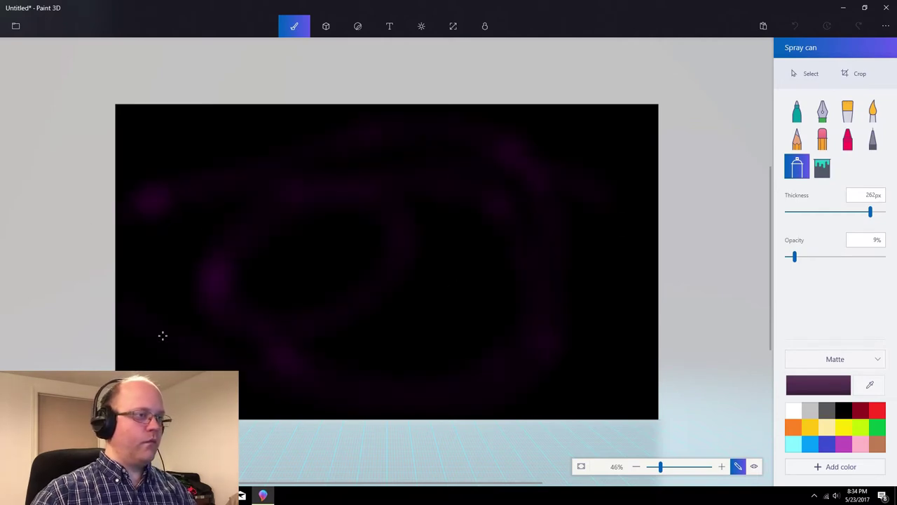
pyautogui.moveTo(382, 270); pyautogui.dragTo(309, 287)
pyautogui.moveTo(596, 403); pyautogui.dragTo(636, 406)
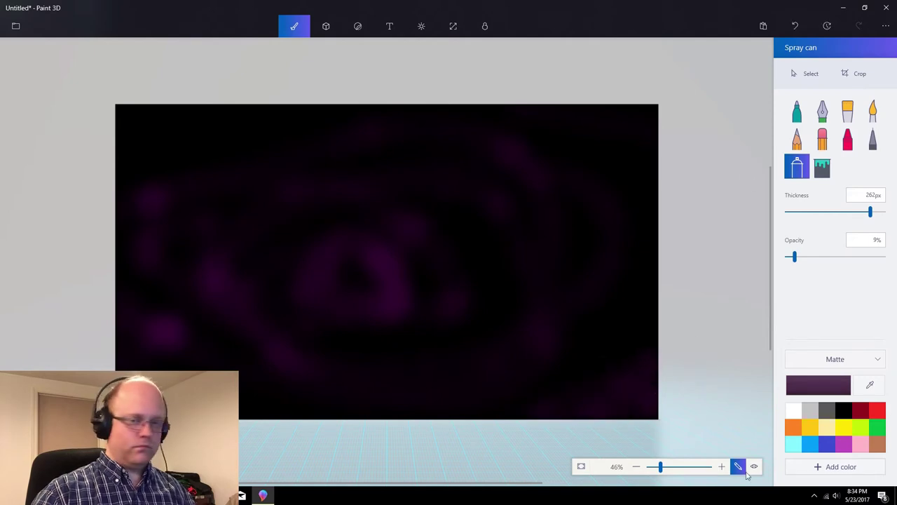
pyautogui.click(232, 162)
pyautogui.click(641, 144)
pyautogui.click(438, 298)
pyautogui.click(482, 253)
pyautogui.click(275, 113)
pyautogui.click(292, 208)
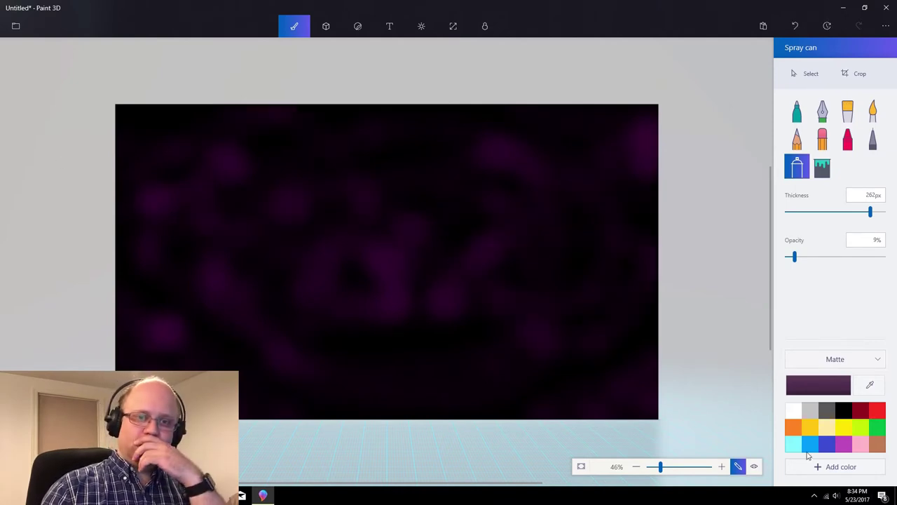
# Spray indigo blue patches and soft streaks among the purple clouds with the same spray can settings
pyautogui.click(827, 444)
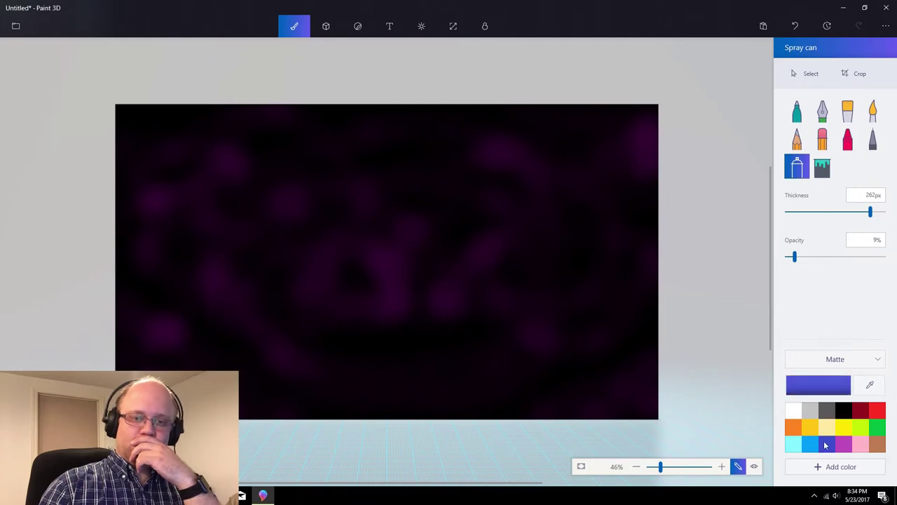
pyautogui.click(313, 368)
pyautogui.click(205, 277)
pyautogui.click(438, 132)
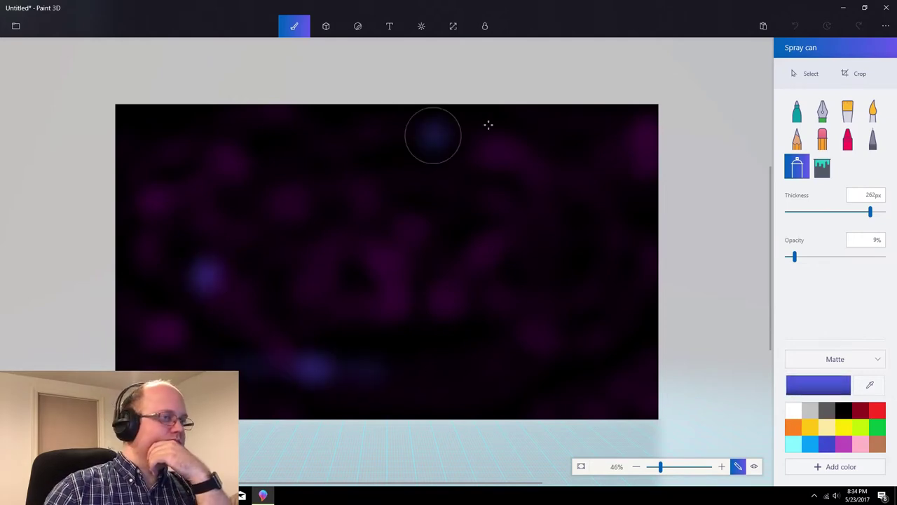
pyautogui.click(575, 181)
pyautogui.moveTo(643, 212); pyautogui.dragTo(490, 412)
pyautogui.moveTo(535, 173); pyautogui.dragTo(119, 184)
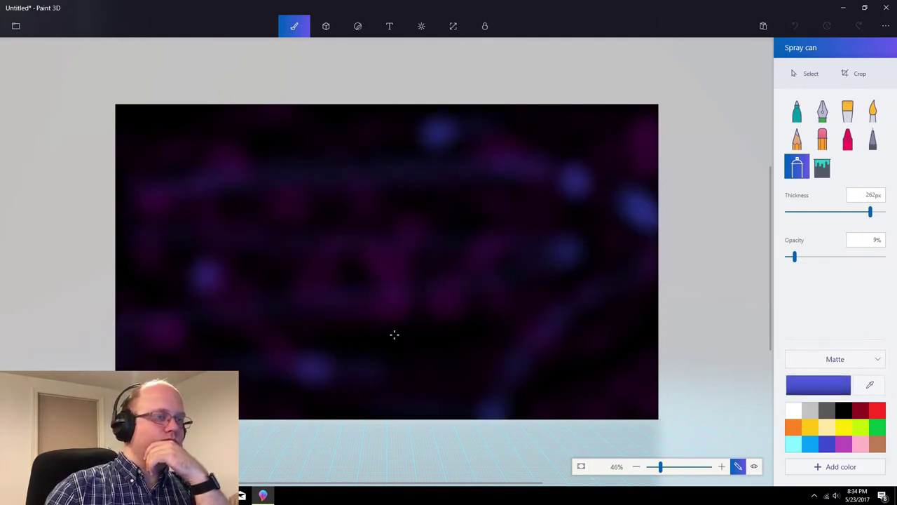
pyautogui.click(452, 251)
pyautogui.click(385, 323)
pyautogui.click(417, 389)
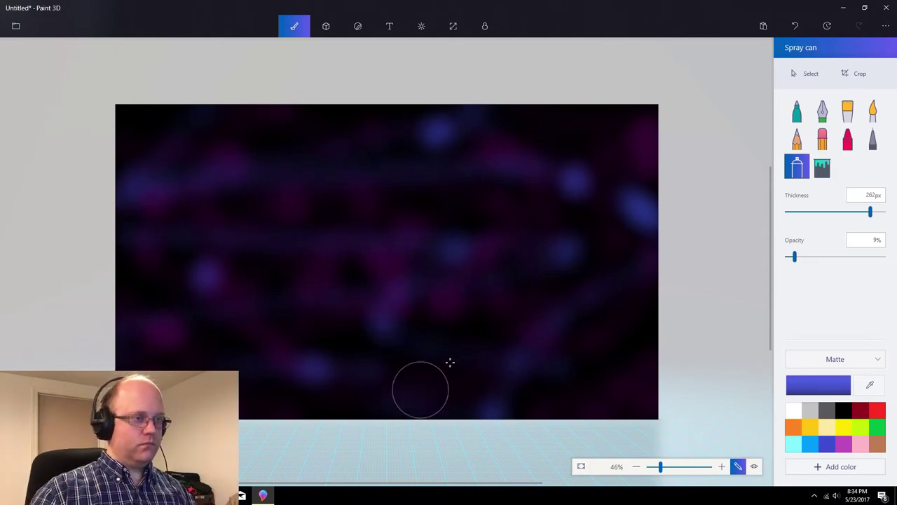
pyautogui.moveTo(533, 309); pyautogui.dragTo(589, 312)
pyautogui.click(603, 379)
pyautogui.moveTo(265, 383)
pyautogui.mouseDown()
pyautogui.moveTo(161, 328)
pyautogui.moveTo(229, 267)
pyautogui.mouseUp()
pyautogui.moveTo(210, 196); pyautogui.dragTo(315, 141)
# Dot small white stars all over the nebula background with the crayon at 27 px thickness and 73% opacity
pyautogui.click(848, 139)
pyautogui.moveTo(795, 257)
pyautogui.mouseDown()
pyautogui.moveTo(885, 258)
pyautogui.moveTo(858, 256)
pyautogui.mouseUp()
pyautogui.click(582, 146)
pyautogui.click(599, 127)
pyautogui.click(469, 145)
pyautogui.click(291, 163)
pyautogui.click(139, 140)
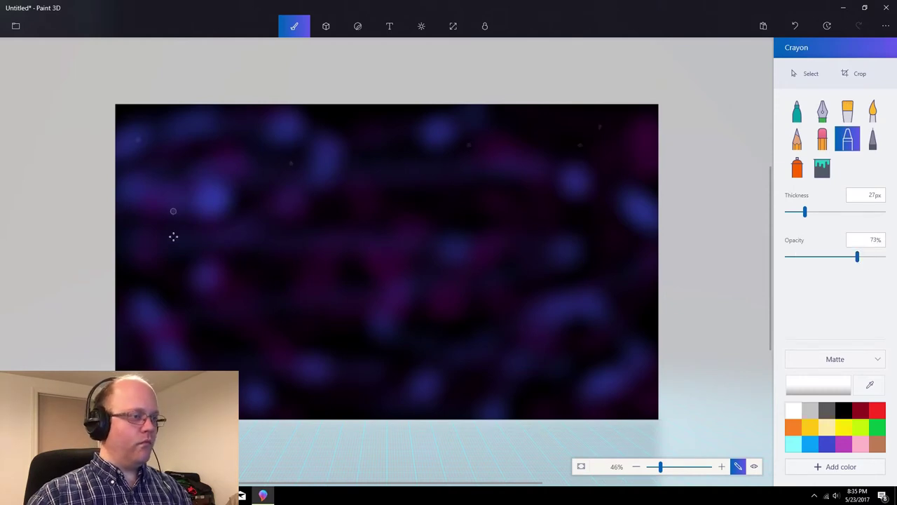
pyautogui.click(173, 211)
pyautogui.click(156, 312)
pyautogui.click(269, 355)
pyautogui.click(309, 308)
pyautogui.click(538, 254)
pyautogui.click(404, 224)
pyautogui.click(429, 175)
pyautogui.click(282, 221)
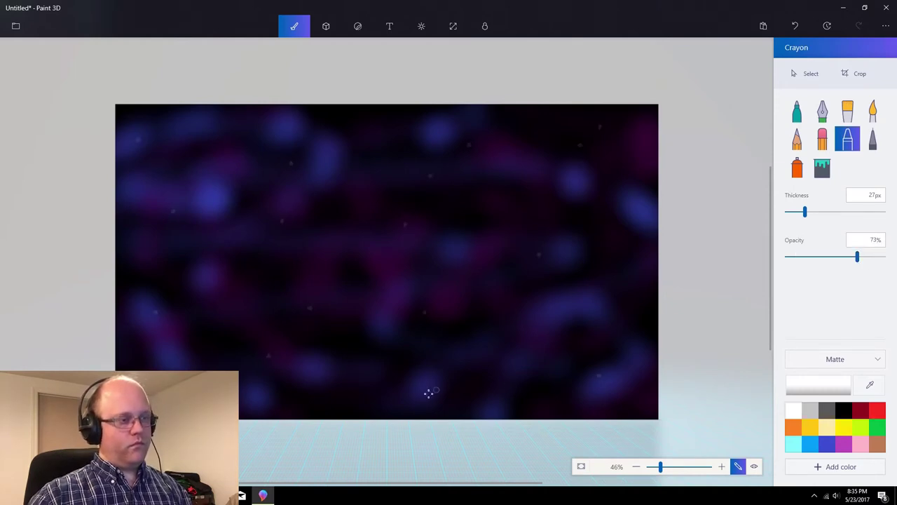
pyautogui.click(135, 244)
pyautogui.click(155, 143)
pyautogui.click(437, 194)
pyautogui.click(499, 211)
pyautogui.click(307, 272)
pyautogui.click(240, 276)
pyautogui.click(220, 183)
pyautogui.click(207, 135)
pyautogui.click(620, 187)
pyautogui.click(648, 267)
pyautogui.click(485, 299)
pyautogui.click(341, 165)
pyautogui.click(431, 148)
pyautogui.click(372, 222)
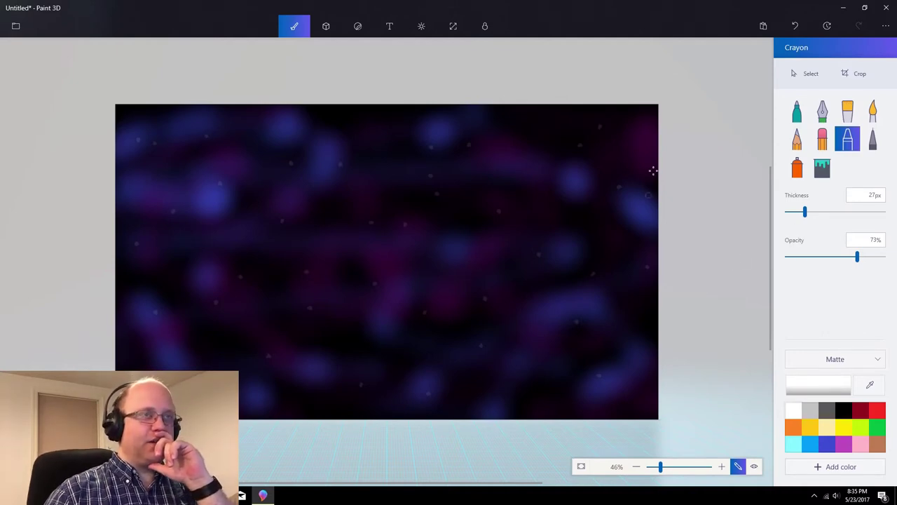
# Insert the Space Rock model from the Remix 3D "space" results into the starry scene
pyautogui.click(421, 27)
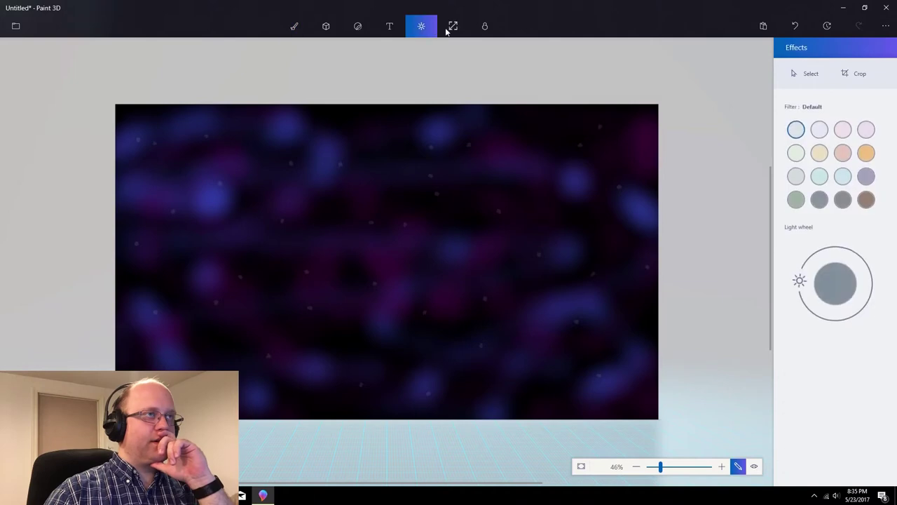
pyautogui.click(453, 27)
pyautogui.click(484, 26)
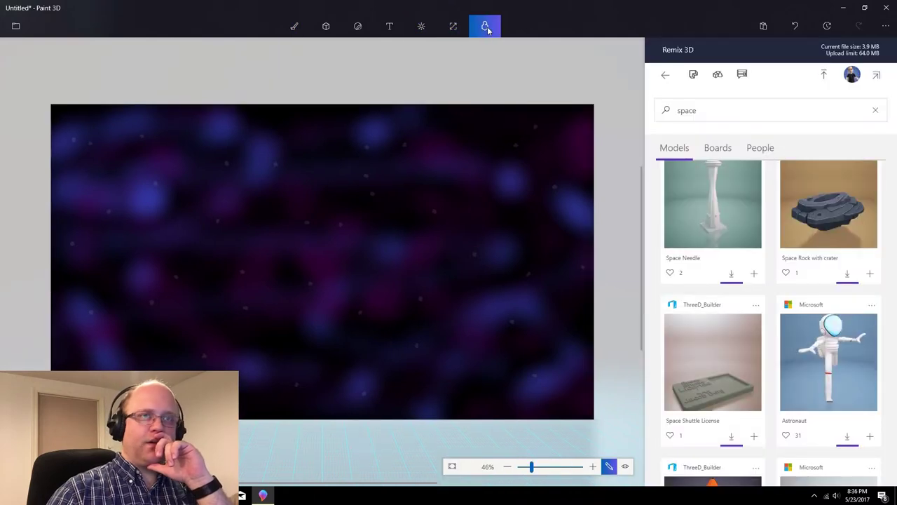
pyautogui.scroll(10, 765, 262)
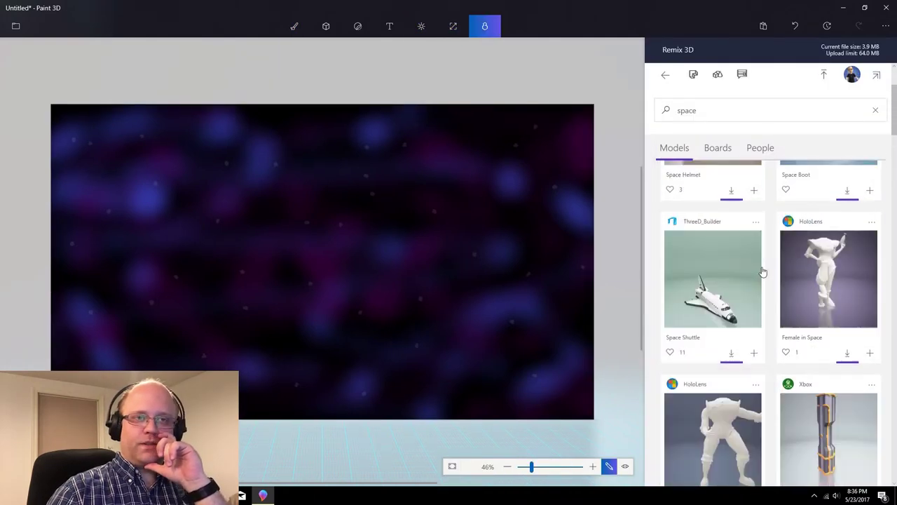
pyautogui.scroll(-8, 773, 300)
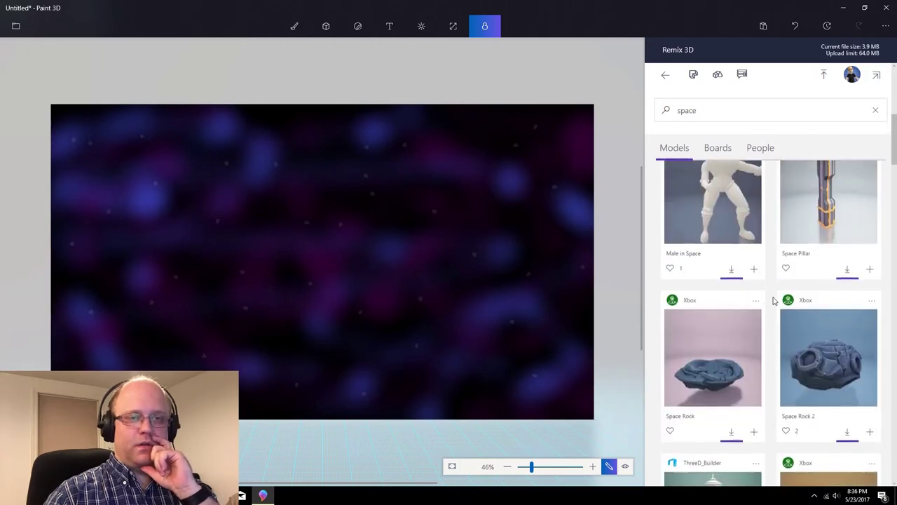
pyautogui.scroll(1, 774, 300)
pyautogui.click(736, 306)
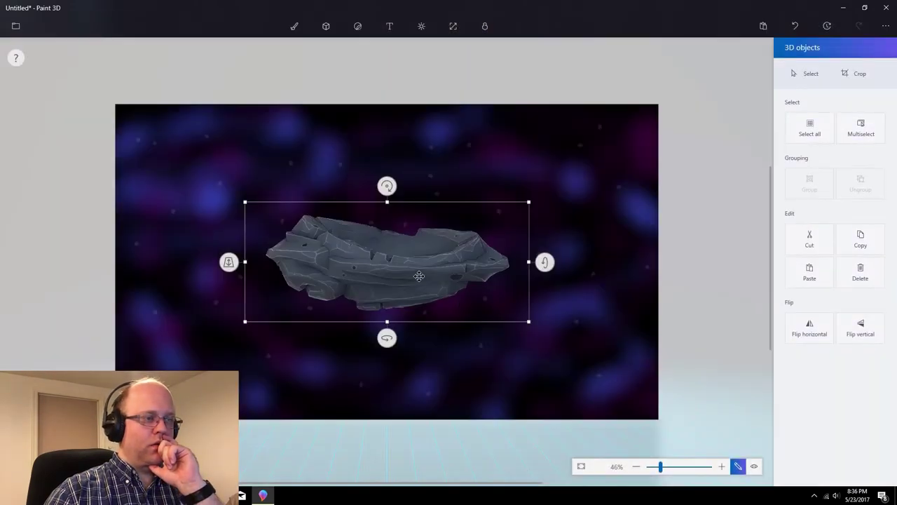
# Enlarge the Space Rock and place it as wide ground across the front of the nebula canvas
pyautogui.moveTo(419, 275); pyautogui.dragTo(313, 410)
pyautogui.moveTo(660, 467); pyautogui.dragTo(653, 467)
pyautogui.moveTo(382, 372); pyautogui.dragTo(599, 427)
pyautogui.moveTo(522, 343); pyautogui.dragTo(491, 313)
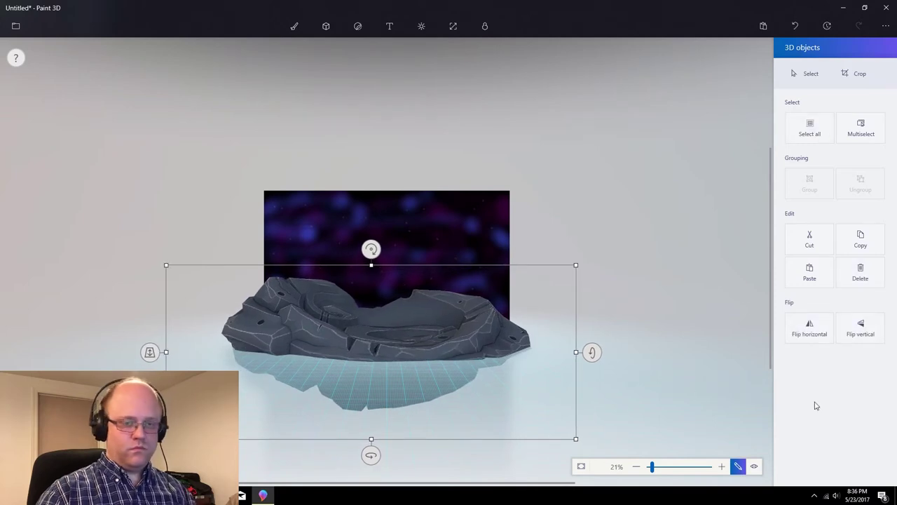
# Insert the Space Rock 2 model from the "space" results and place it at the right end of the first rock
pyautogui.click(485, 26)
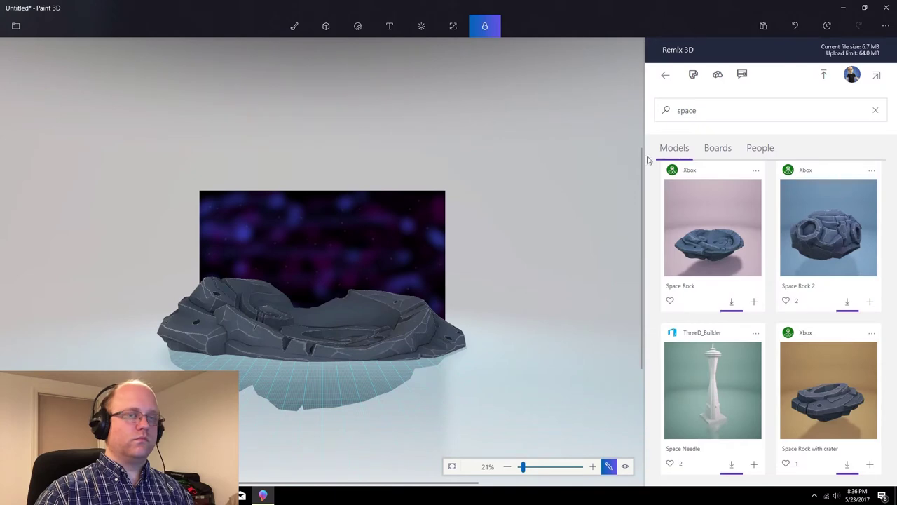
pyautogui.click(842, 262)
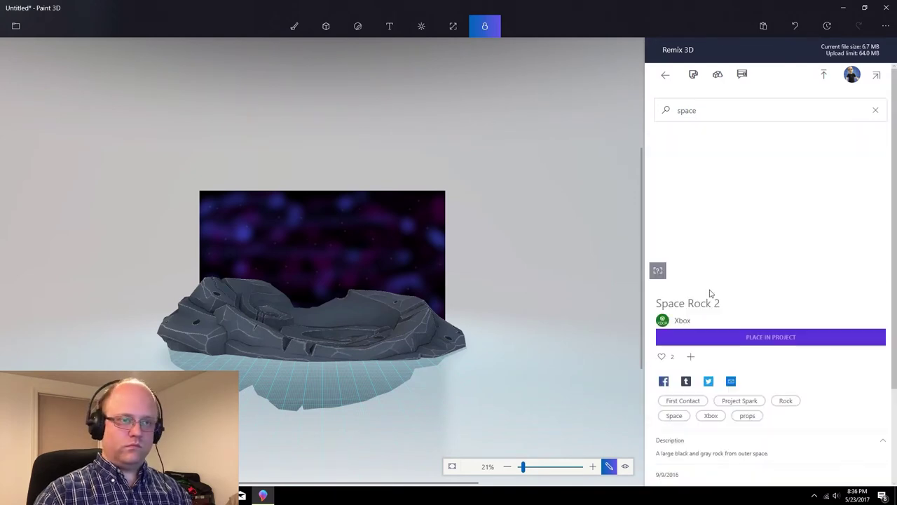
pyautogui.click(663, 77)
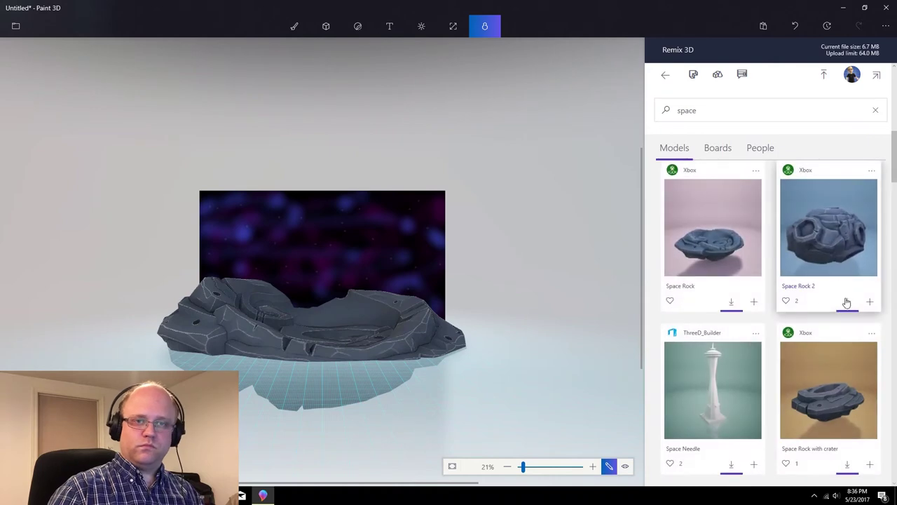
pyautogui.click(846, 302)
pyautogui.moveTo(404, 252); pyautogui.dragTo(481, 340)
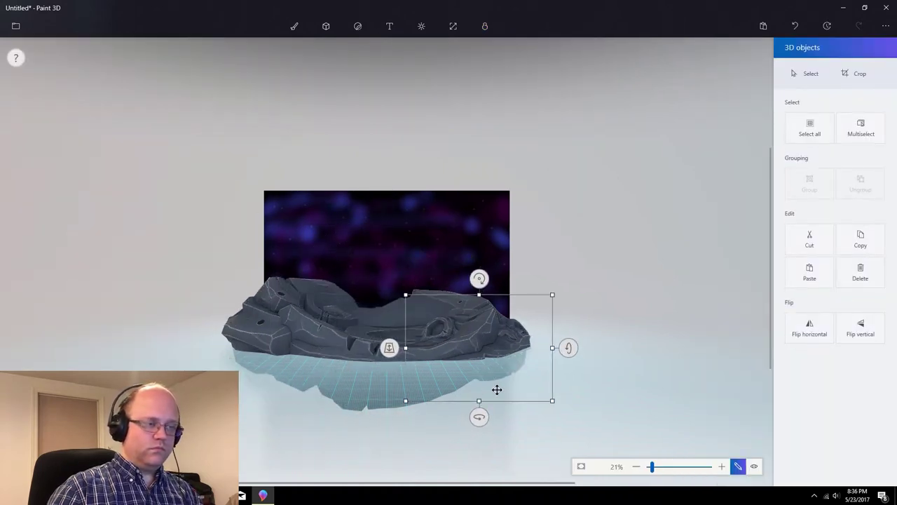
# Bring Space Rock 2 forward in depth so it sits against the front right end of the first rock
pyautogui.moveTo(389, 347); pyautogui.dragTo(297, 488)
pyautogui.scroll(-3, 491, 420)
pyautogui.scroll(2, 577, 462)
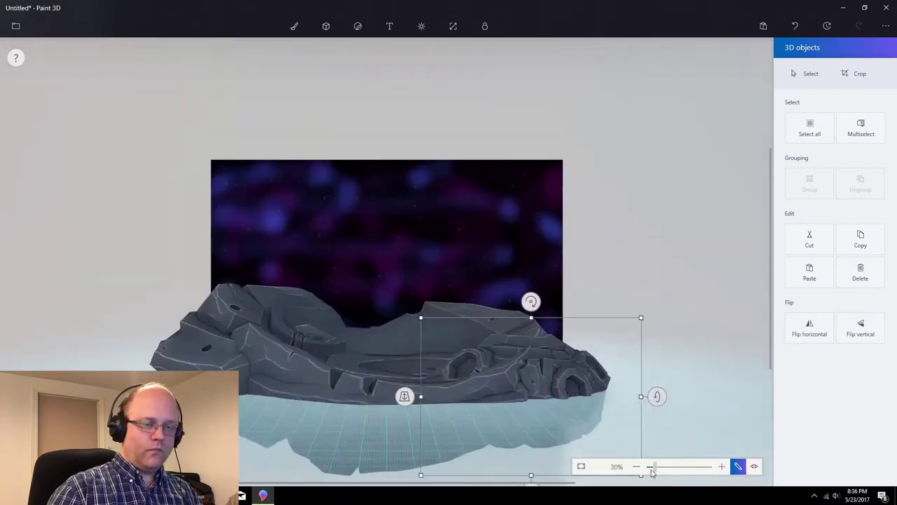
pyautogui.scroll(-3, 576, 462)
pyautogui.scroll(5, 376, 307)
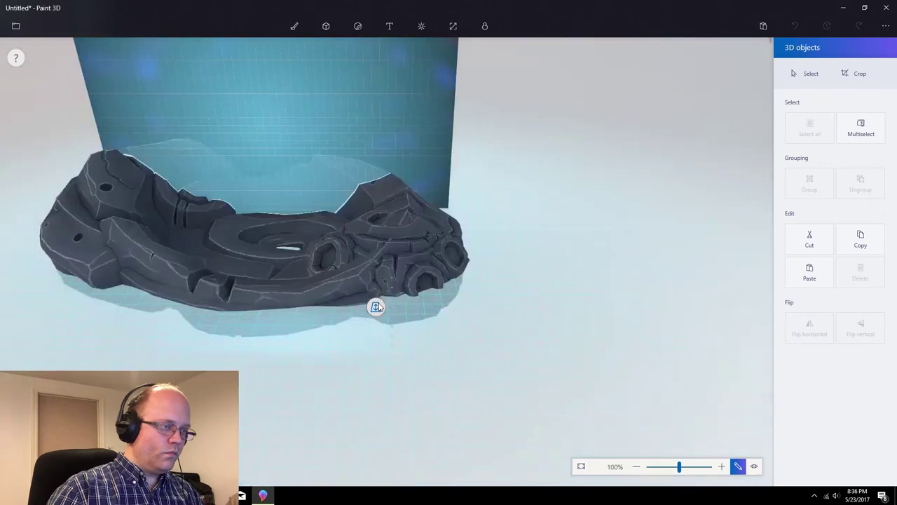
pyautogui.scroll(-3, 346, 382)
pyautogui.click(378, 317)
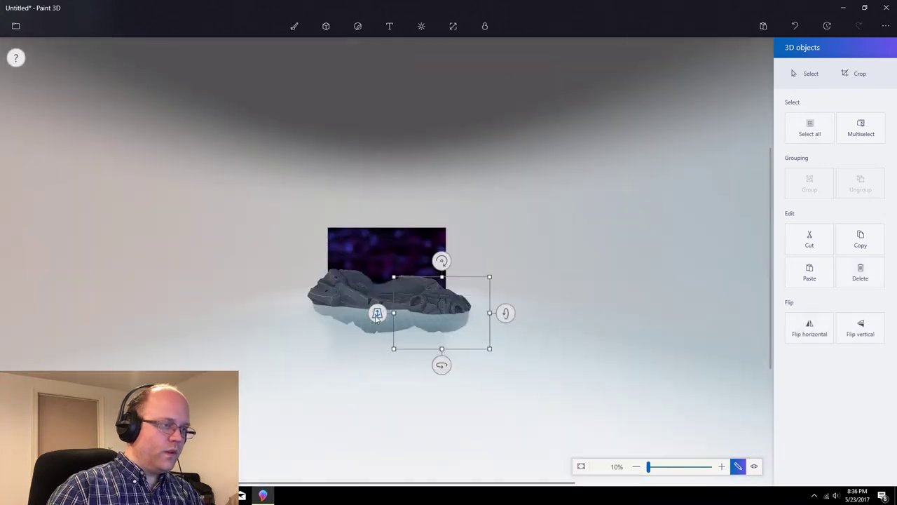
# Enlarge Space Rock 2 toward the lower left so it overlaps the front of the first rock
pyautogui.scroll(3, 377, 323)
pyautogui.scroll(-5, 377, 329)
pyautogui.click(401, 343)
pyautogui.press('ctrl')
pyautogui.moveTo(391, 352); pyautogui.dragTo(353, 360)
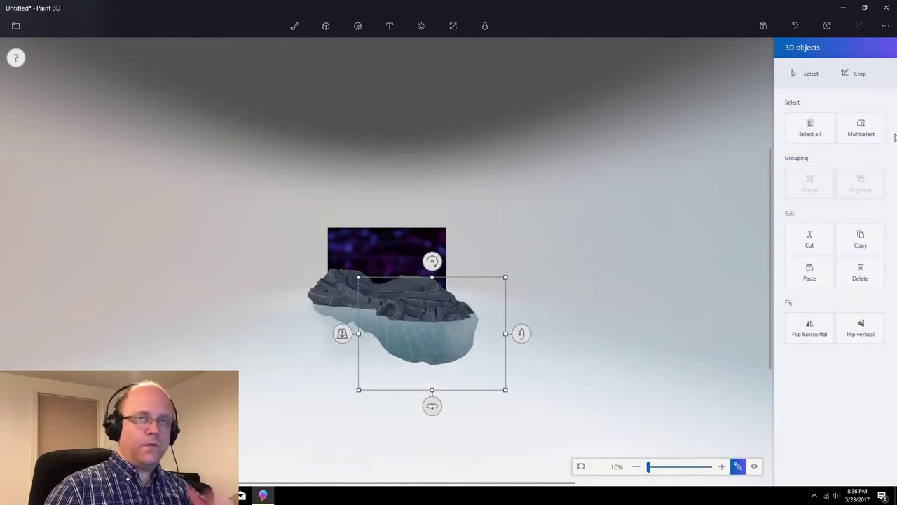
# Insert the Space Rock with crater model from the Remix 3D "space" results
pyautogui.click(485, 26)
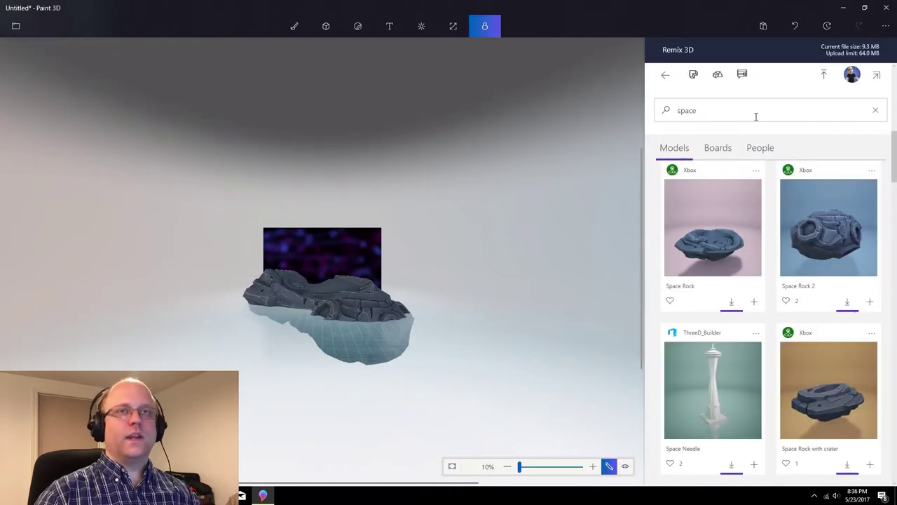
pyautogui.scroll(-3, 796, 316)
pyautogui.scroll(1, 800, 315)
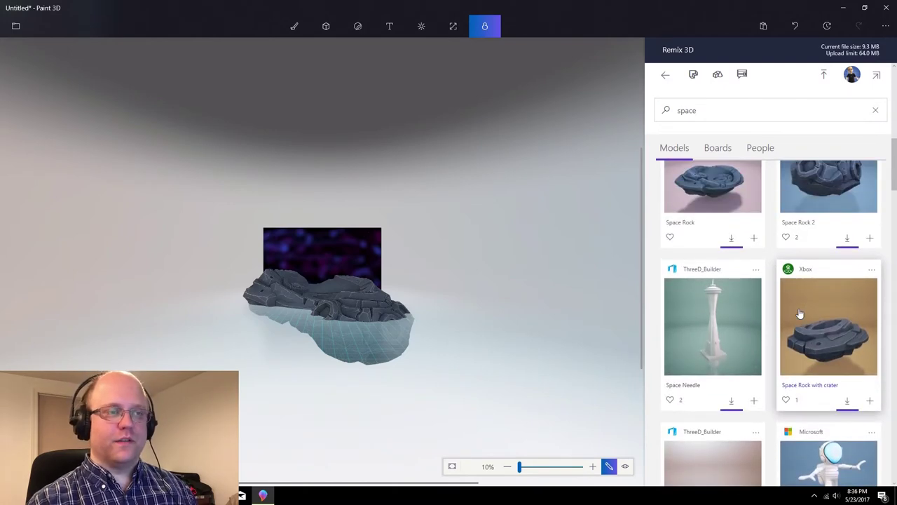
pyautogui.click(844, 404)
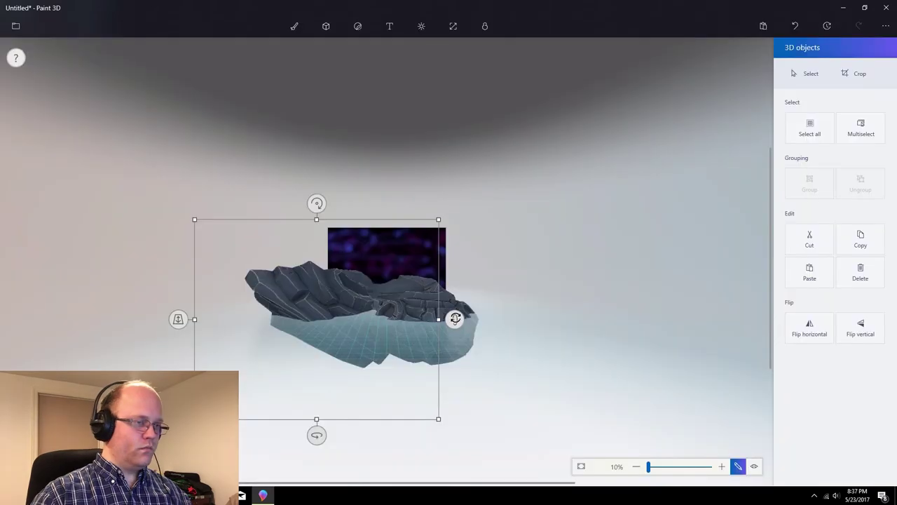
# Rotate, flatten and reposition the cratered rock, and bring it forward at the left front of the rock formation
pyautogui.moveTo(320, 203); pyautogui.dragTo(221, 184)
pyautogui.moveTo(192, 325); pyautogui.dragTo(434, 245)
pyautogui.moveTo(308, 263); pyautogui.dragTo(304, 298)
pyautogui.moveTo(314, 358); pyautogui.dragTo(315, 340)
pyautogui.moveTo(309, 399); pyautogui.dragTo(409, 385)
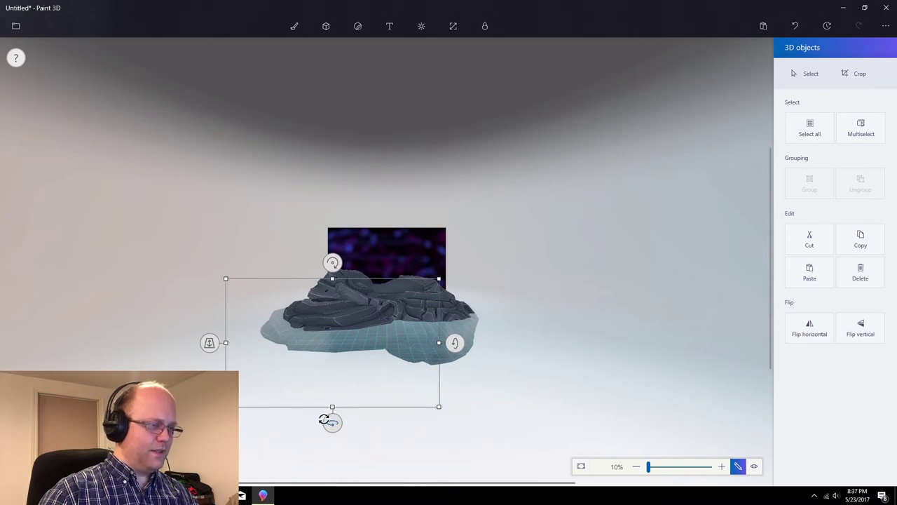
pyautogui.moveTo(326, 318); pyautogui.dragTo(328, 311)
pyautogui.moveTo(211, 332); pyautogui.dragTo(306, 486)
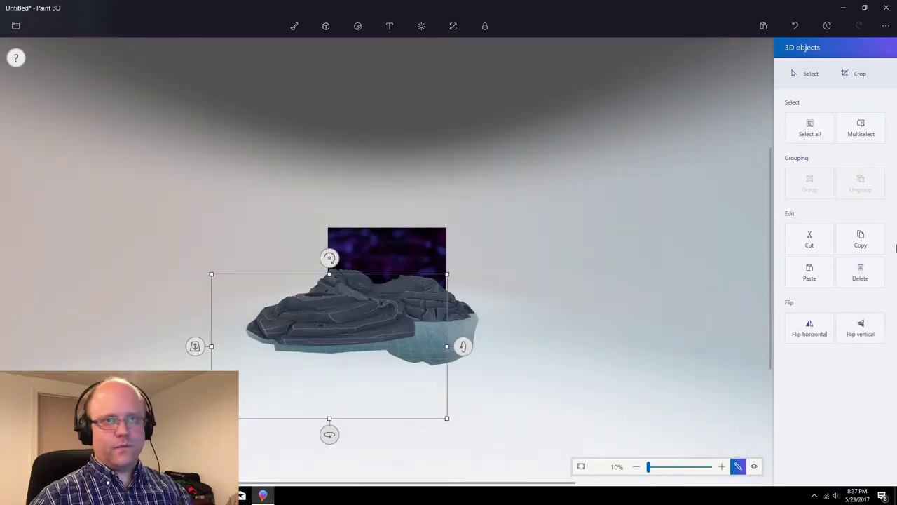
# Look through the "space" models and place a second copy of Space Rock in the project
pyautogui.click(484, 26)
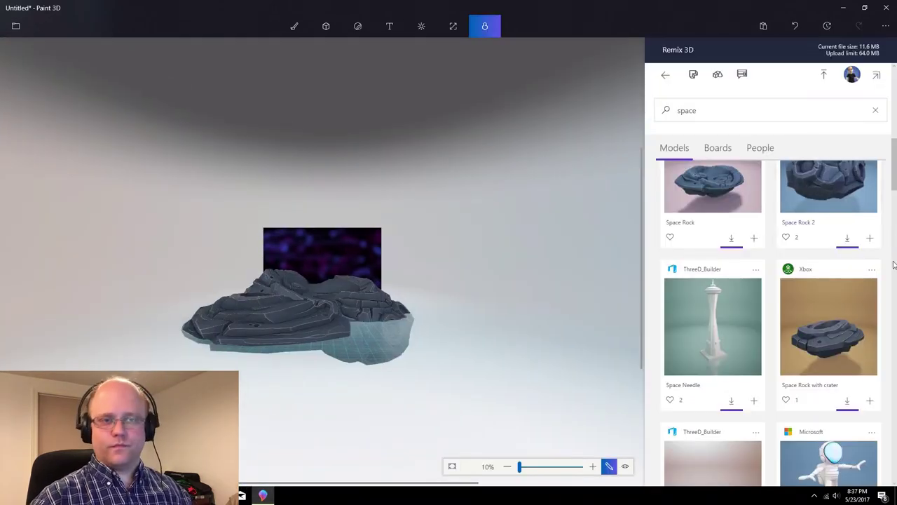
pyautogui.scroll(-4, 800, 340)
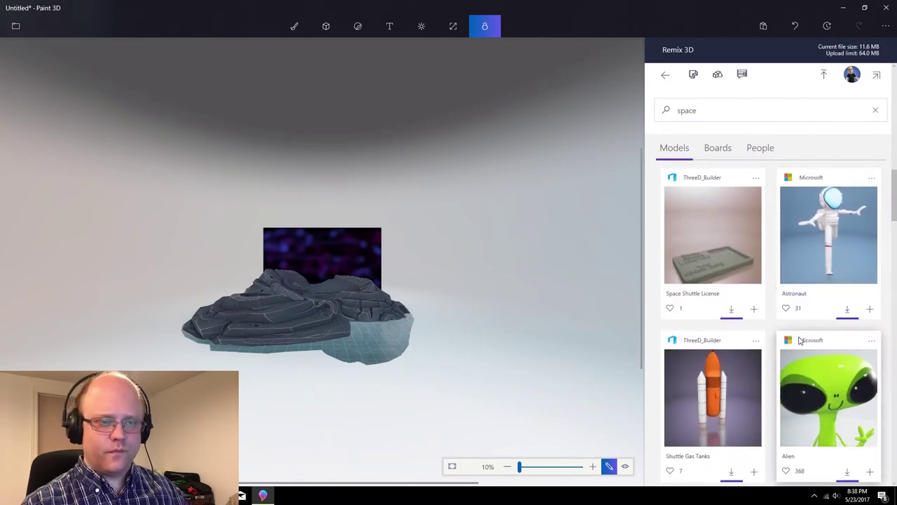
pyautogui.scroll(-15, 799, 340)
pyautogui.scroll(-5, 799, 332)
pyautogui.scroll(8, 797, 326)
pyautogui.scroll(10, 798, 320)
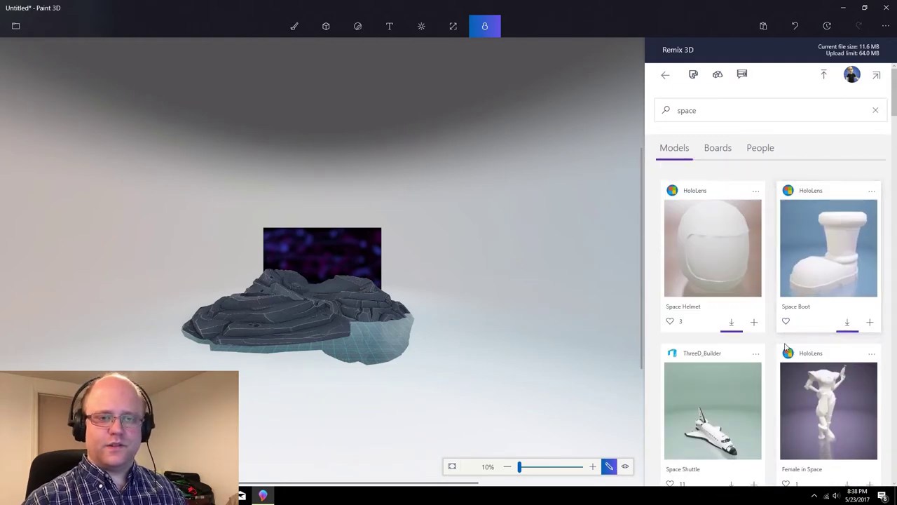
pyautogui.scroll(-6, 785, 337)
pyautogui.click(715, 317)
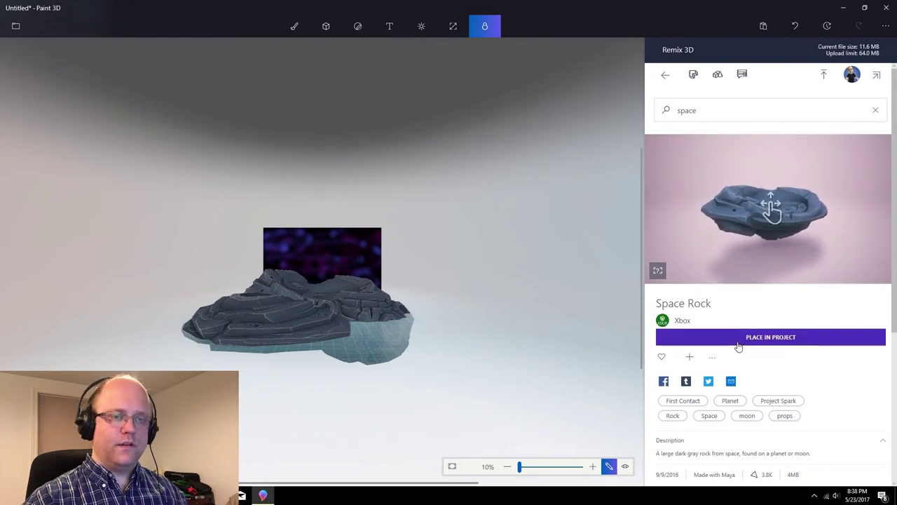
pyautogui.click(738, 340)
# Move the second Space Rock clear of the formation's right side, enlarge it and turn it about its vertical axis
pyautogui.moveTo(376, 269); pyautogui.dragTo(568, 391)
pyautogui.moveTo(454, 312)
pyautogui.mouseDown()
pyautogui.moveTo(415, 330)
pyautogui.moveTo(354, 328)
pyautogui.moveTo(362, 324)
pyautogui.moveTo(346, 335)
pyautogui.moveTo(347, 470)
pyautogui.moveTo(346, 175)
pyautogui.moveTo(346, 210)
pyautogui.mouseUp()
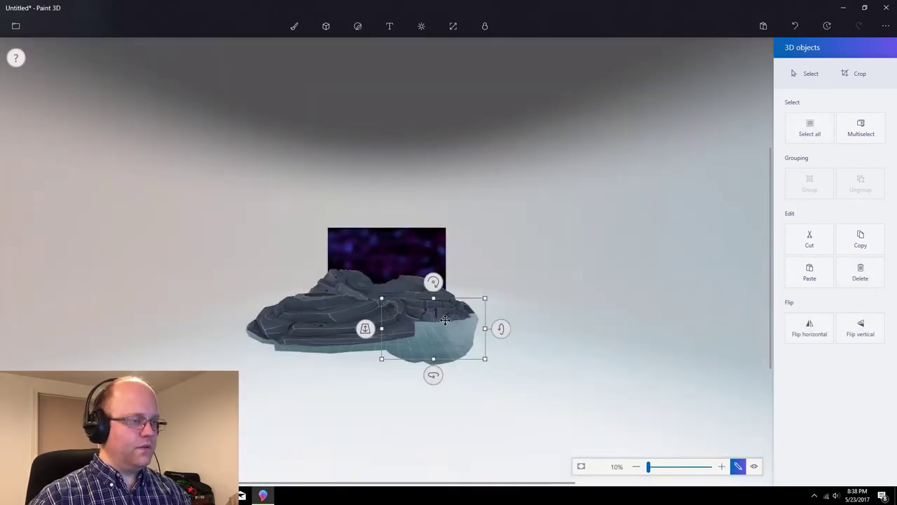
pyautogui.moveTo(445, 320); pyautogui.dragTo(549, 314)
pyautogui.moveTo(457, 324); pyautogui.dragTo(458, 325)
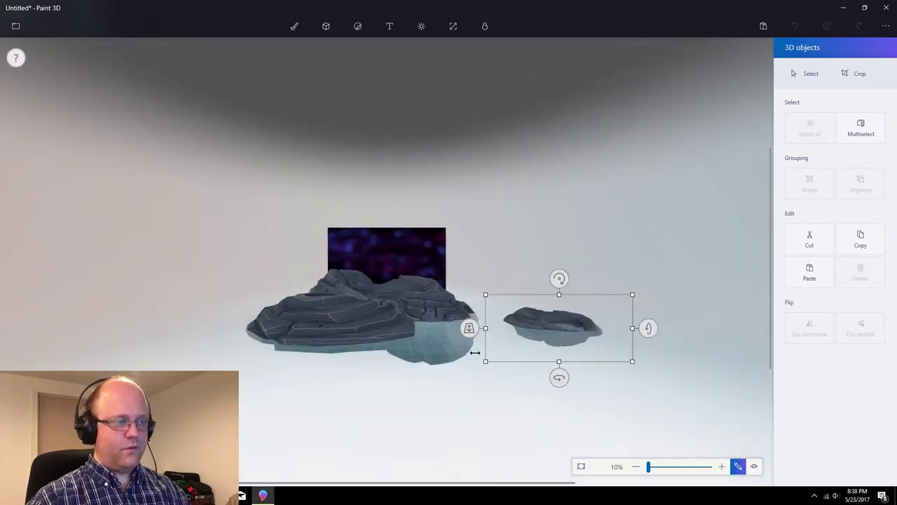
pyautogui.moveTo(488, 361); pyautogui.dragTo(436, 381)
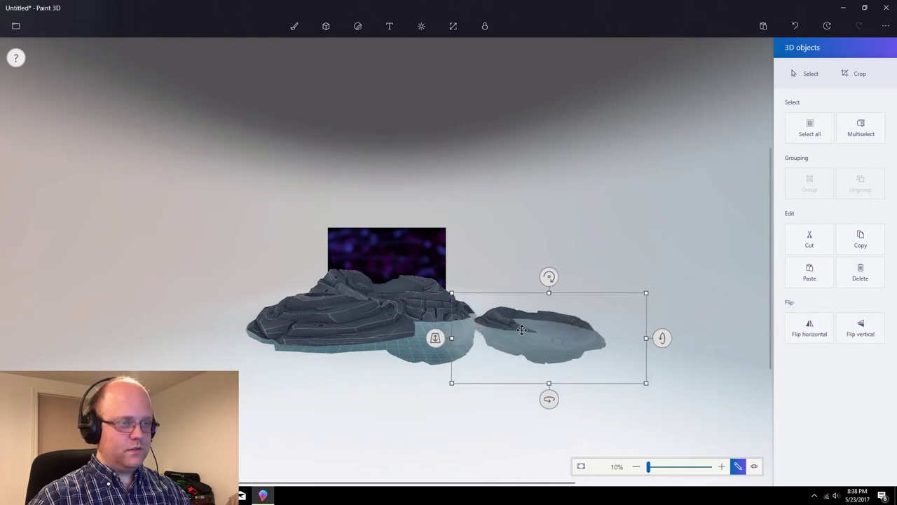
pyautogui.moveTo(549, 395); pyautogui.dragTo(653, 349)
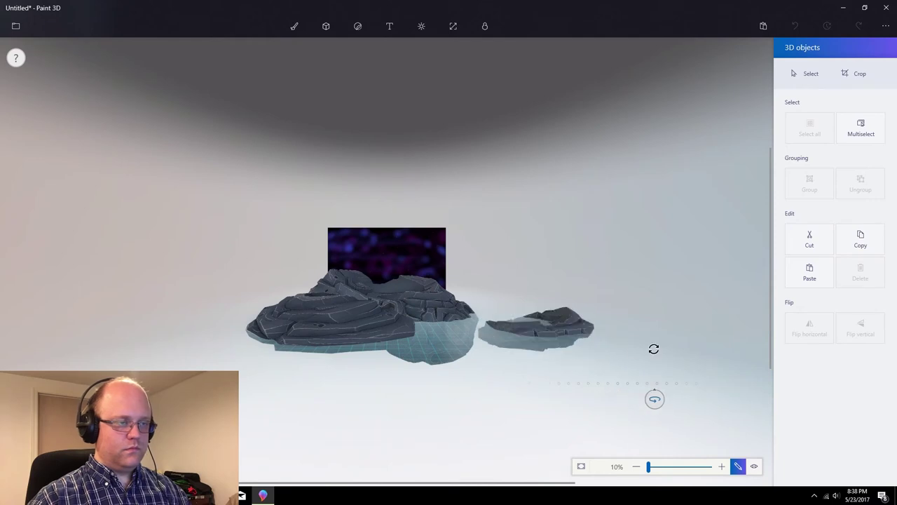
# Fit the second Space Rock against the formation's right front, adjust its depth and stretch it taller
pyautogui.moveTo(575, 336); pyautogui.dragTo(431, 327)
pyautogui.moveTo(354, 331); pyautogui.dragTo(351, 471)
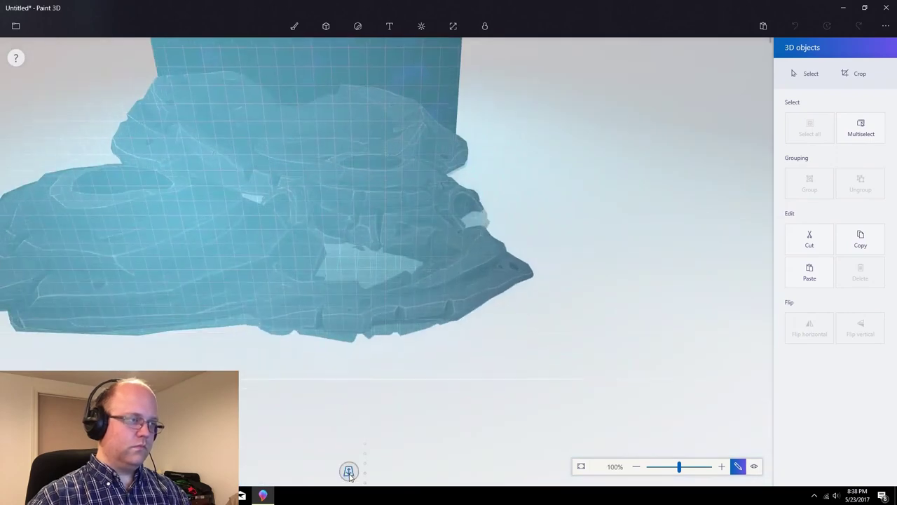
pyautogui.scroll(-5, 381, 470)
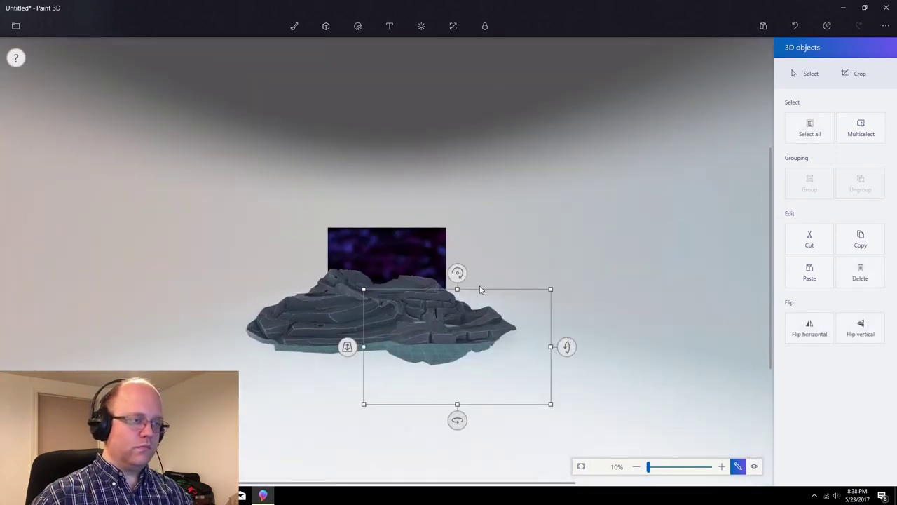
pyautogui.moveTo(457, 275); pyautogui.dragTo(457, 260)
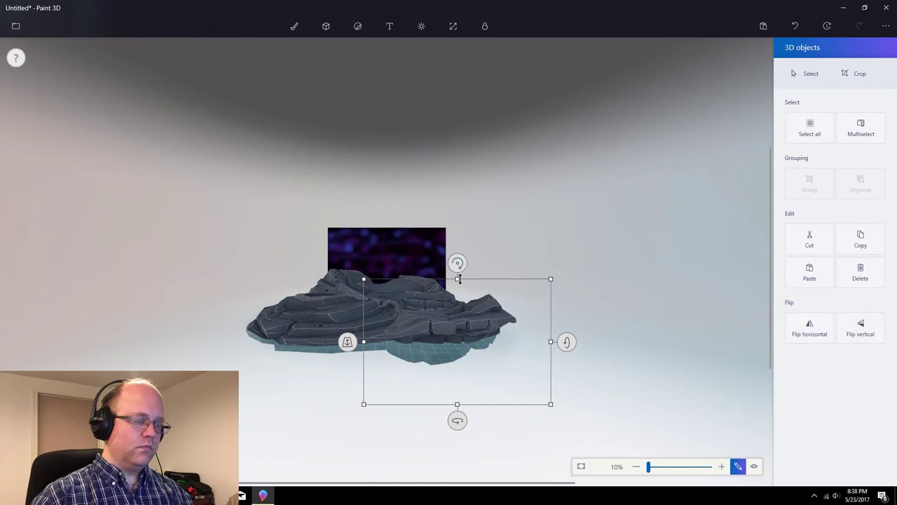
# Try a canvas width of 200% and undo the resize
pyautogui.click(880, 75)
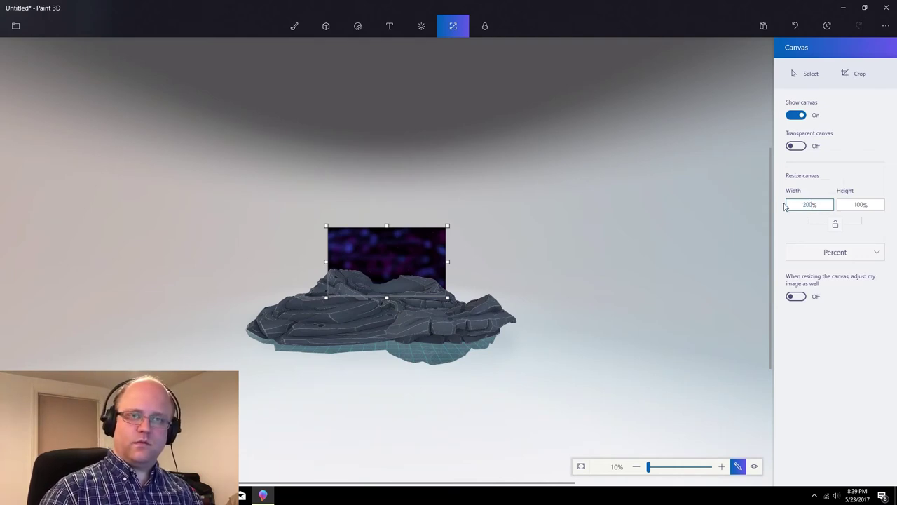
pyautogui.press('Return')
pyautogui.hotkey('ctrl', 'z')
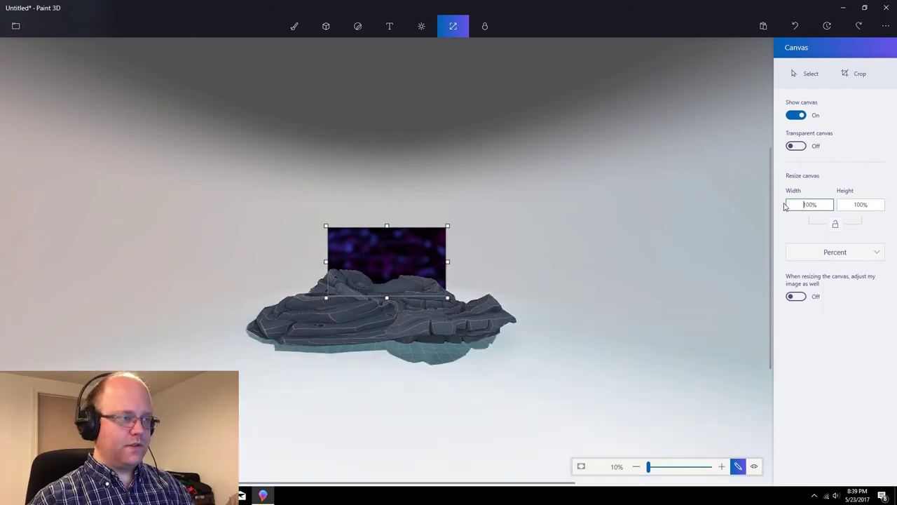
# Insert the Rocket Ship 02 model, move it to the right of the canvas above the rocks, and enlarge it greatly
pyautogui.click(484, 26)
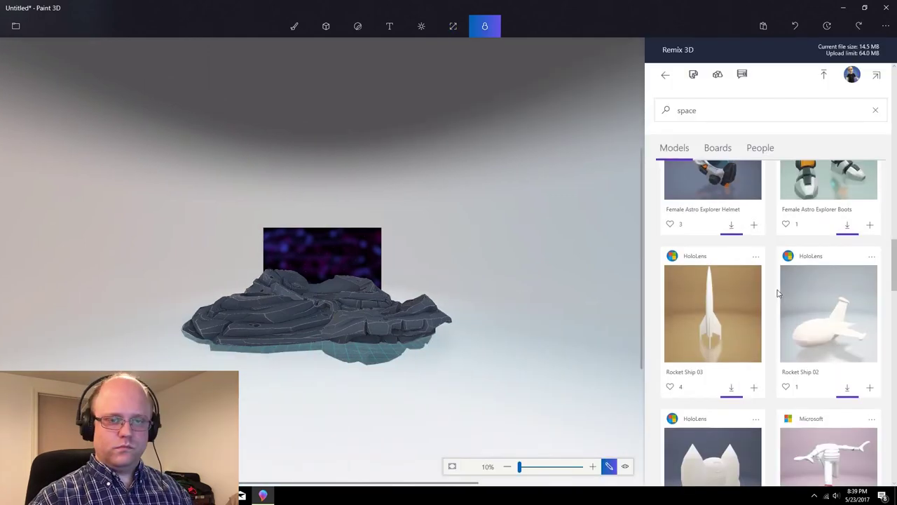
pyautogui.click(784, 382)
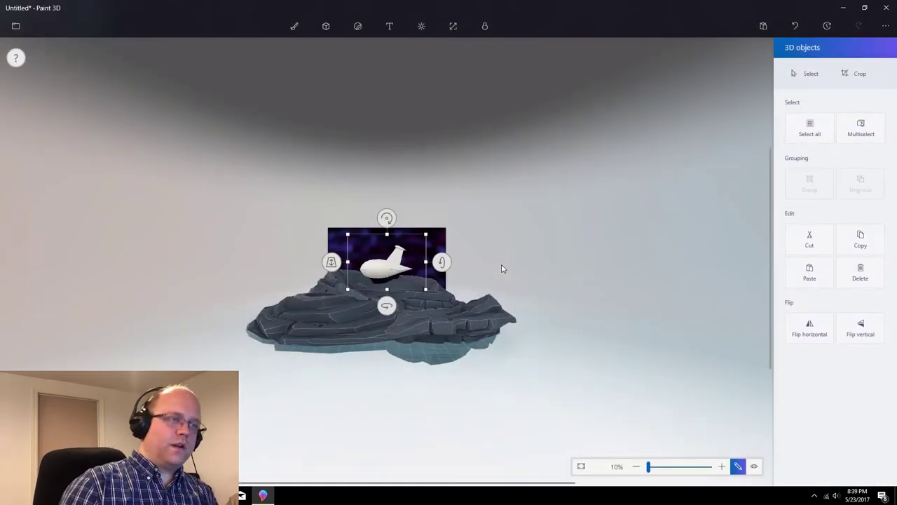
pyautogui.moveTo(381, 265); pyautogui.dragTo(502, 209)
pyautogui.moveTo(557, 238); pyautogui.dragTo(645, 342)
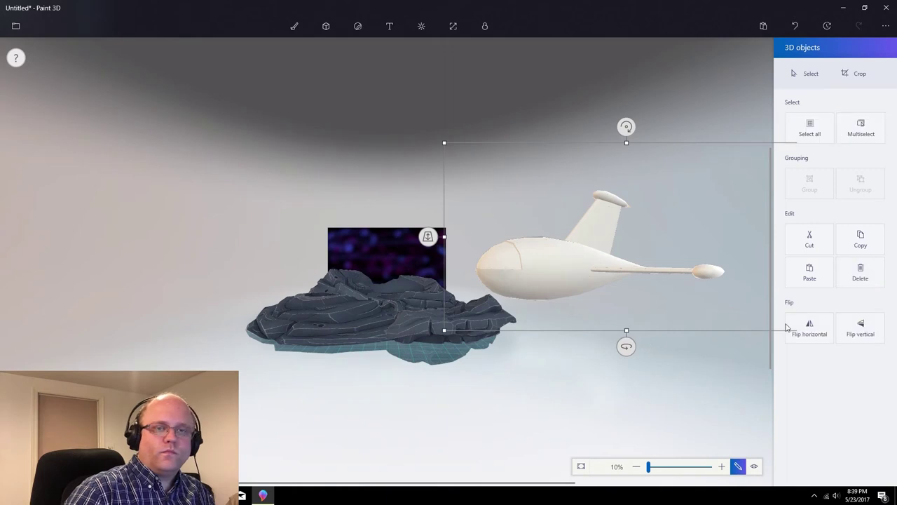
# Set the paint material to dull metal and the color to dark gray
pyautogui.click(294, 26)
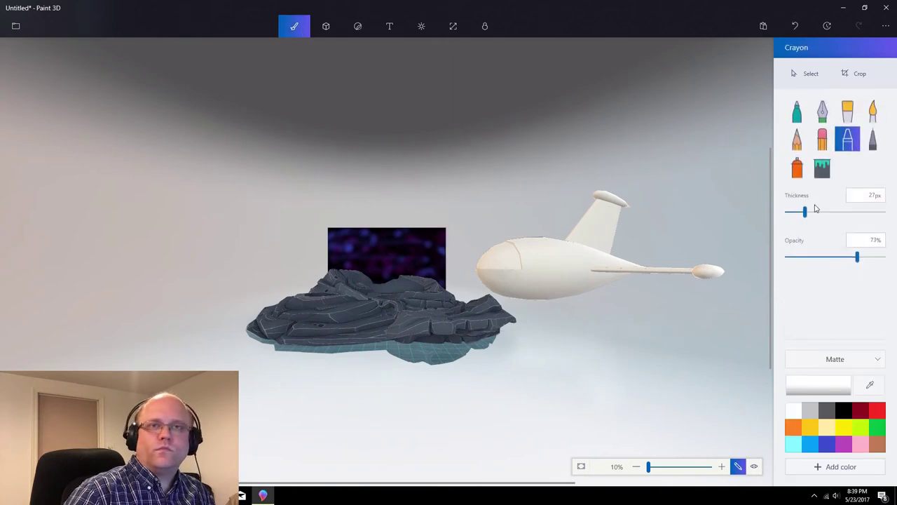
pyautogui.click(841, 362)
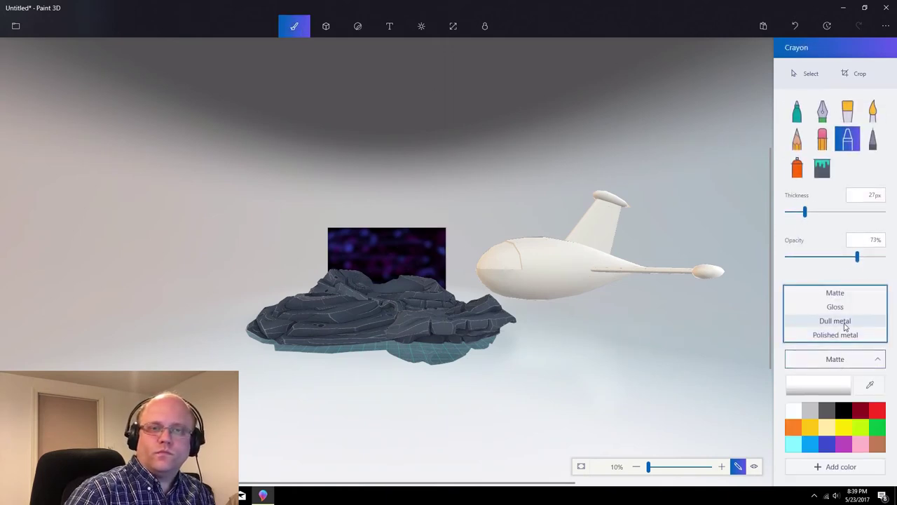
pyautogui.click(845, 324)
pyautogui.click(827, 409)
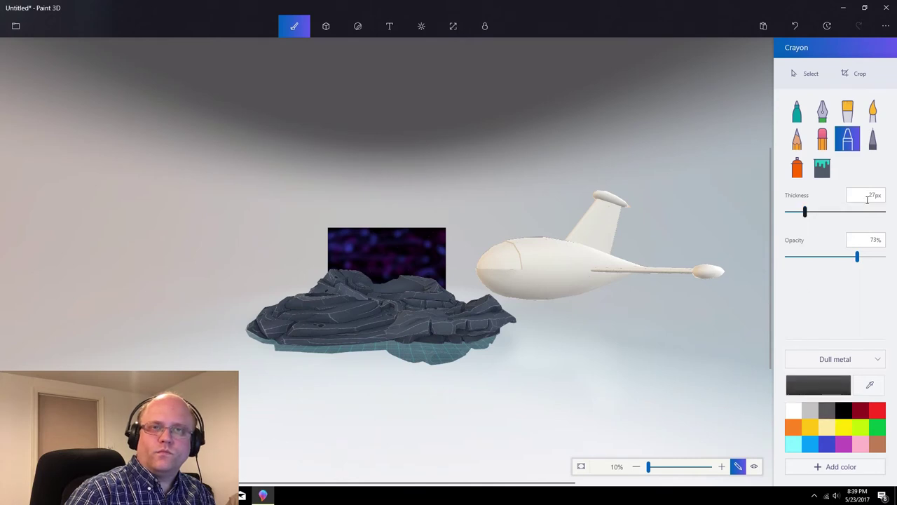
# Try marking the rocket ship's body with the pixel pen at 100 px thickness and 100% opacity
pyautogui.click(874, 143)
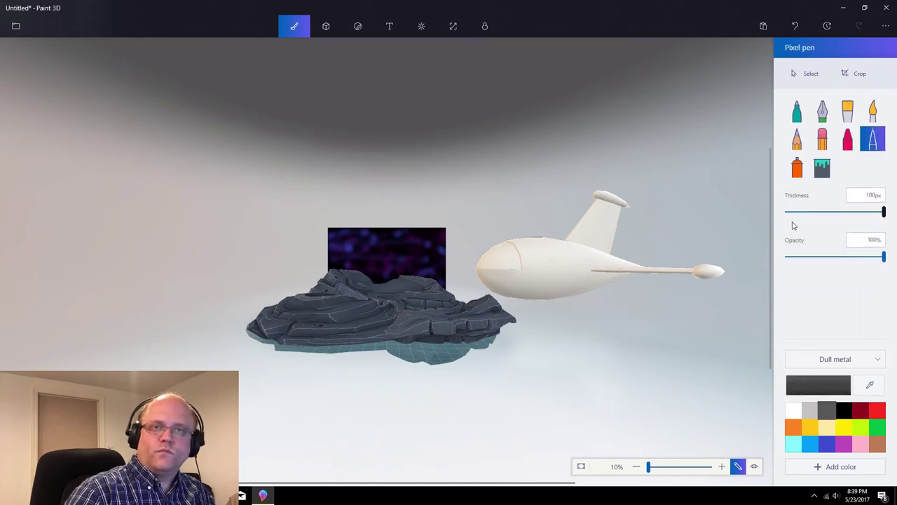
pyautogui.click(563, 259)
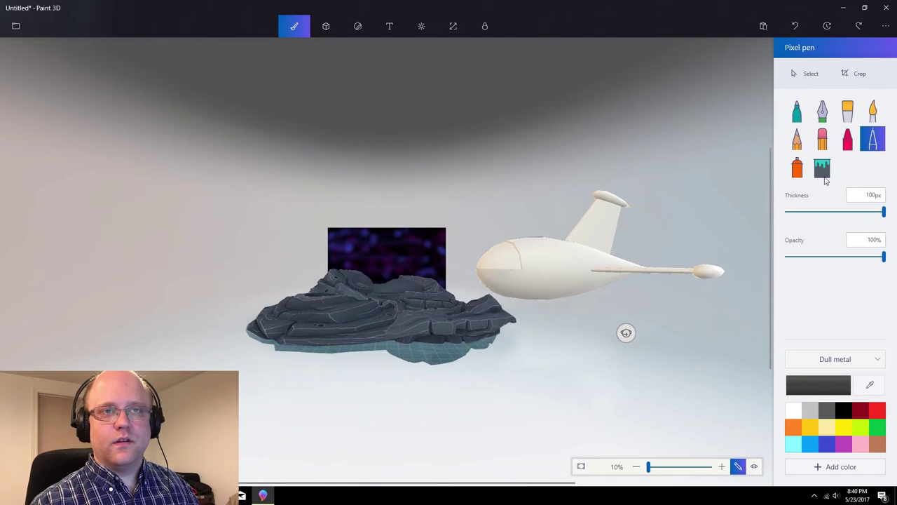
# Fill the rocket ship with dark gray dull metal at 16% tolerance and move it closer so its nose overlaps the nebula canvas
pyautogui.click(822, 167)
pyautogui.click(585, 294)
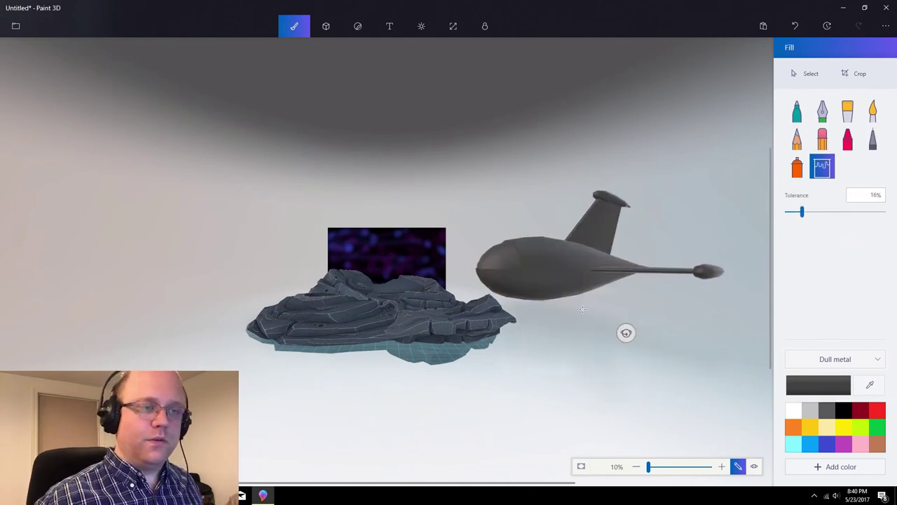
pyautogui.moveTo(649, 470); pyautogui.dragTo(662, 468)
pyautogui.hscroll(3, 634, 421)
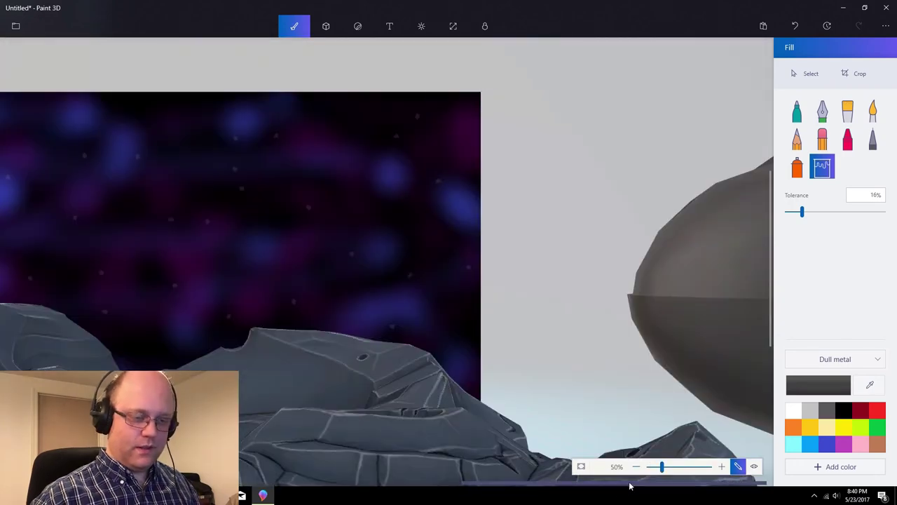
pyautogui.click(807, 73)
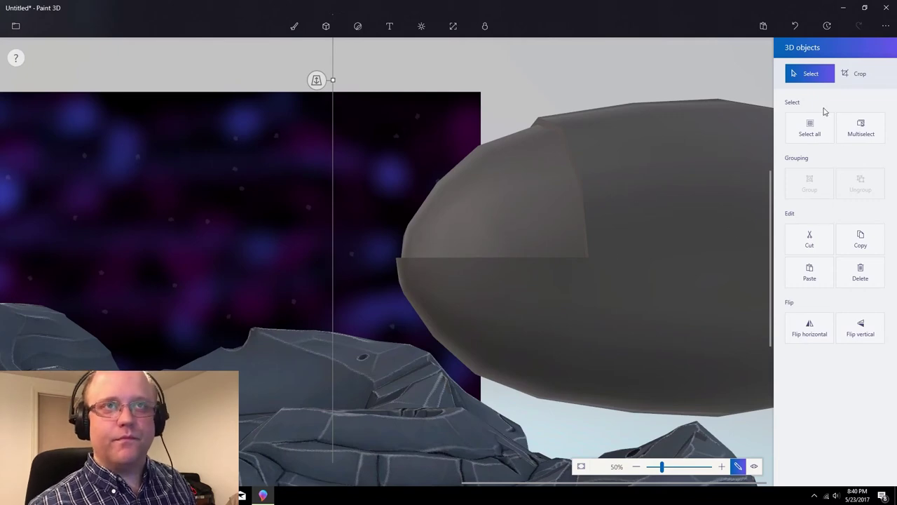
# Insert the Posed Astronaut model from the Remix 3D space models
pyautogui.moveTo(663, 472); pyautogui.dragTo(652, 473)
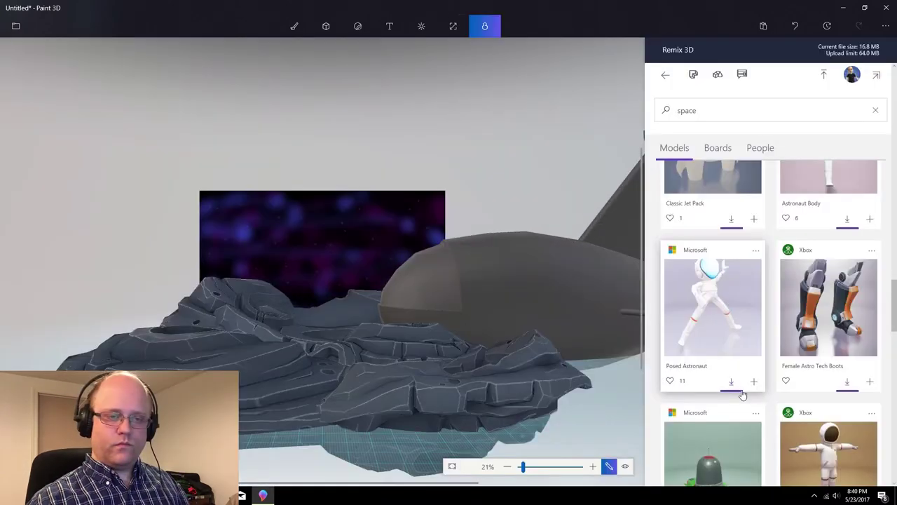
pyautogui.click(742, 394)
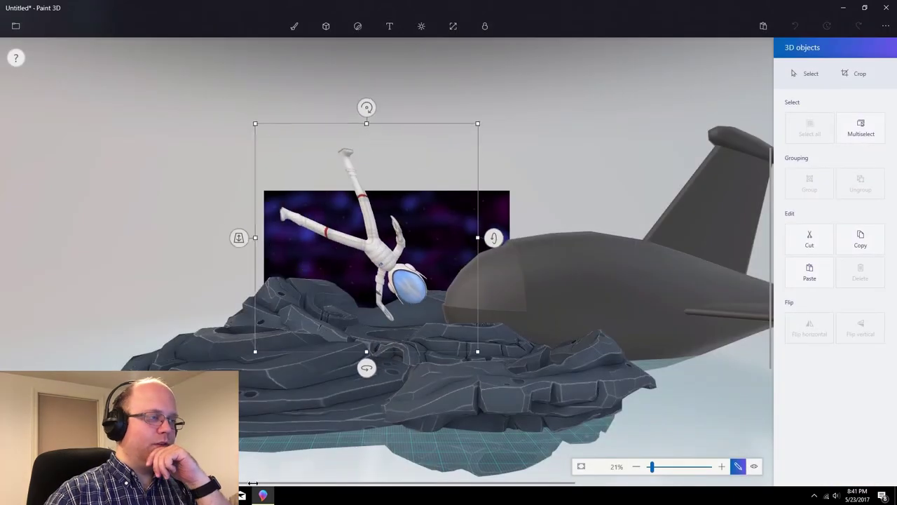
# Try resizing the rotated astronaut and undo its transformations
pyautogui.moveTo(255, 124); pyautogui.dragTo(697, 386)
pyautogui.hotkey('ctrl', 'z')
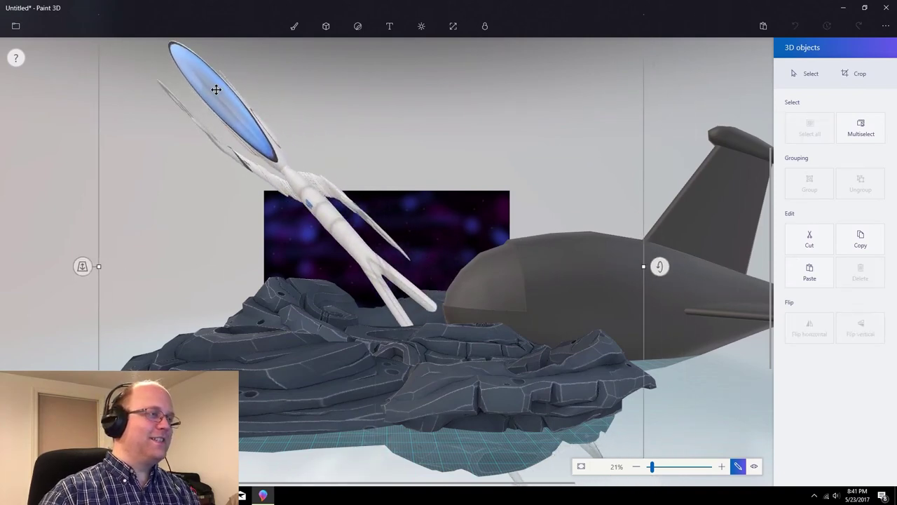
pyautogui.hotkey('ctrl', 'z')
pyautogui.hotkey('ctrl', 'z')
pyautogui.hotkey('ctrl', 'z')
pyautogui.hotkey('ctrl', 'z')
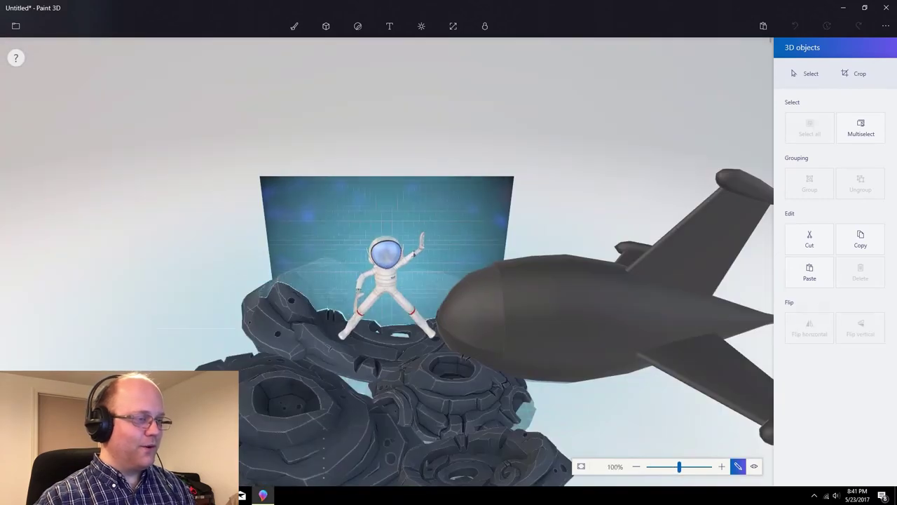
pyautogui.hotkey('ctrl', 'y')
pyautogui.hotkey('ctrl', 'y')
pyautogui.hotkey('ctrl', 'y')
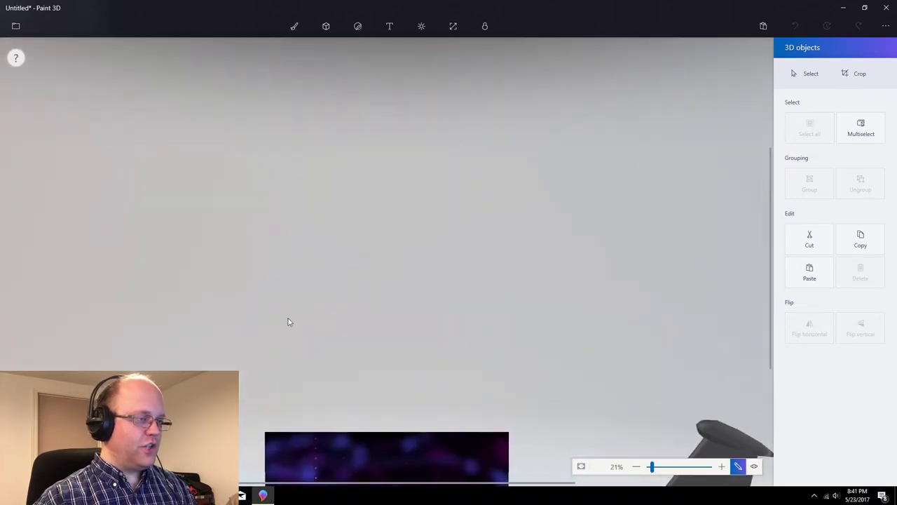
pyautogui.hotkey('ctrl', 'y')
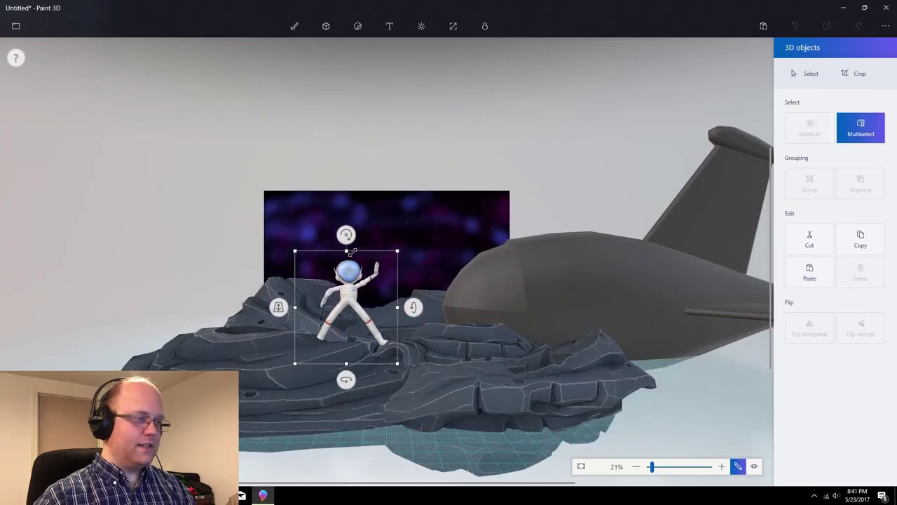
# Enlarge the astronaut slightly, rotate it into a turned handstand, and position it on the rocks in front of the nebula
pyautogui.moveTo(397, 250); pyautogui.dragTo(413, 243)
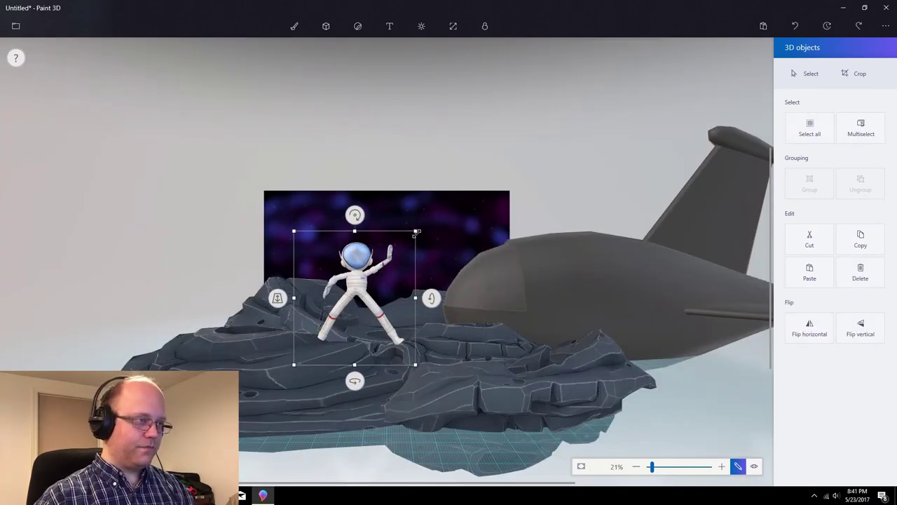
pyautogui.moveTo(355, 214); pyautogui.dragTo(432, 382)
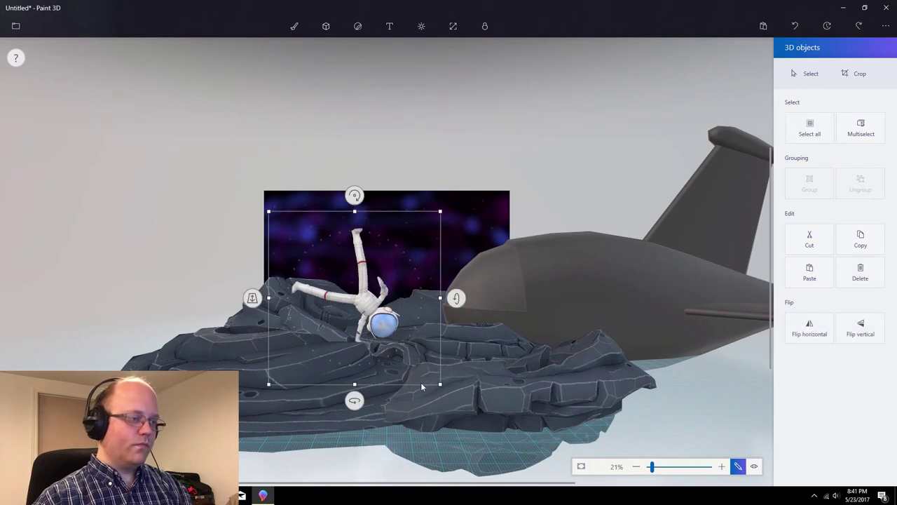
pyautogui.moveTo(354, 401); pyautogui.dragTo(326, 399)
pyautogui.moveTo(379, 315); pyautogui.dragTo(365, 309)
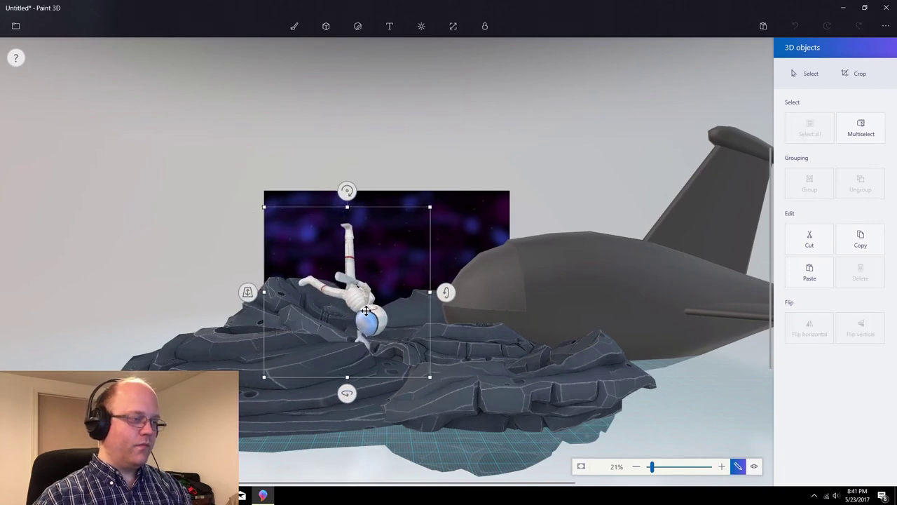
pyautogui.moveTo(247, 293); pyautogui.dragTo(261, 337)
# Insert the Water Planet model, shrink it, and place it in the upper-left area of the nebula backdrop
pyautogui.click(485, 26)
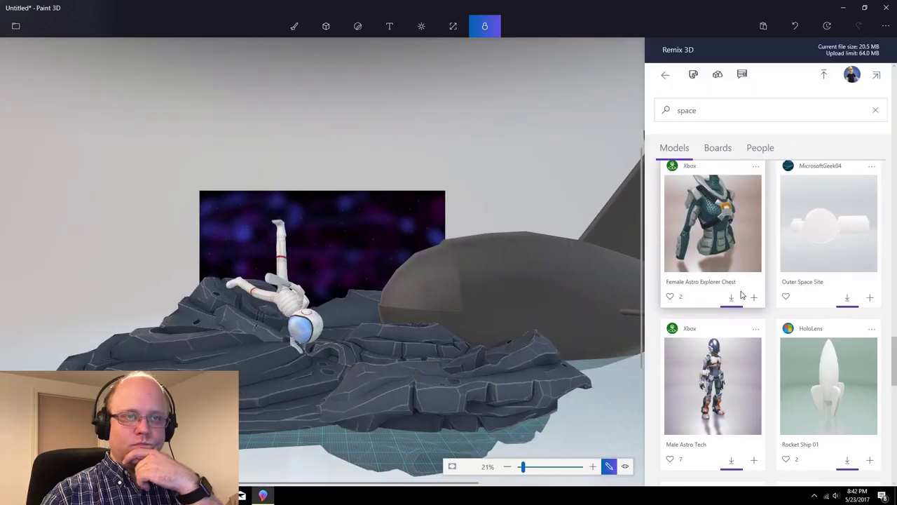
pyautogui.scroll(-5, 740, 294)
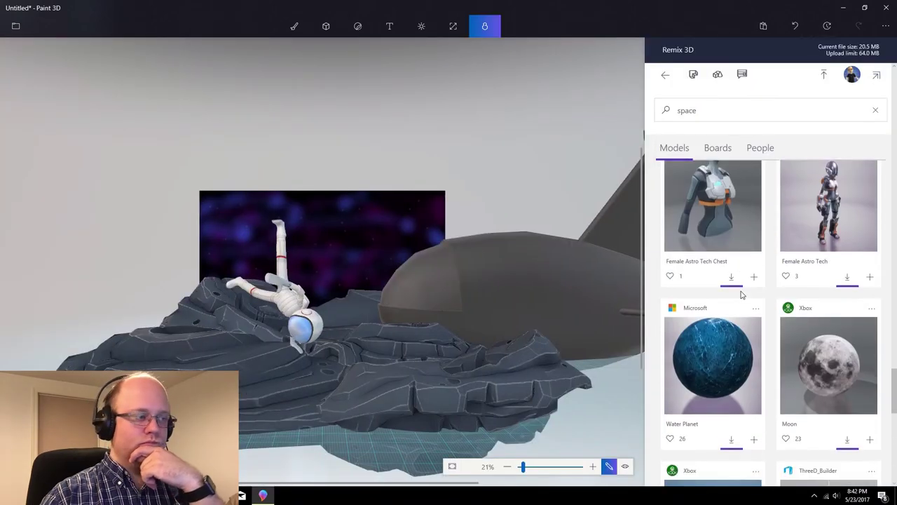
pyautogui.scroll(-2, 742, 294)
pyautogui.scroll(2, 741, 295)
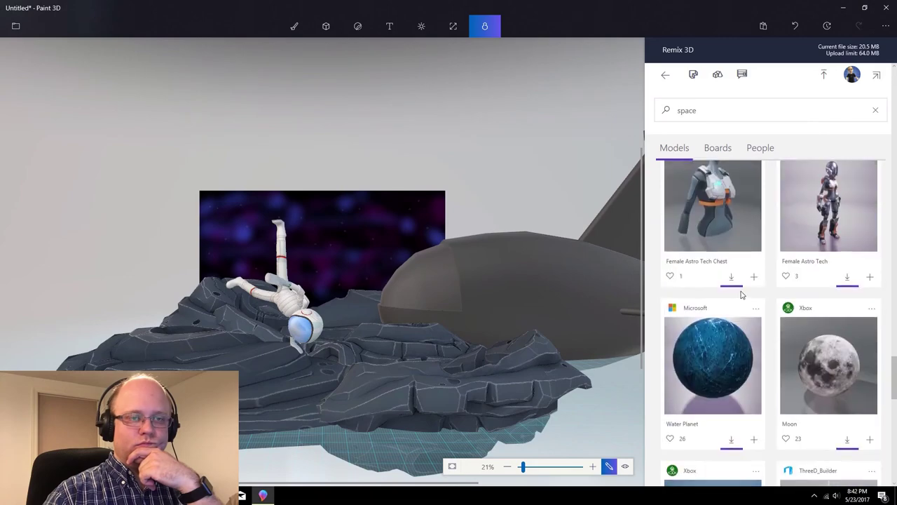
pyautogui.click(732, 441)
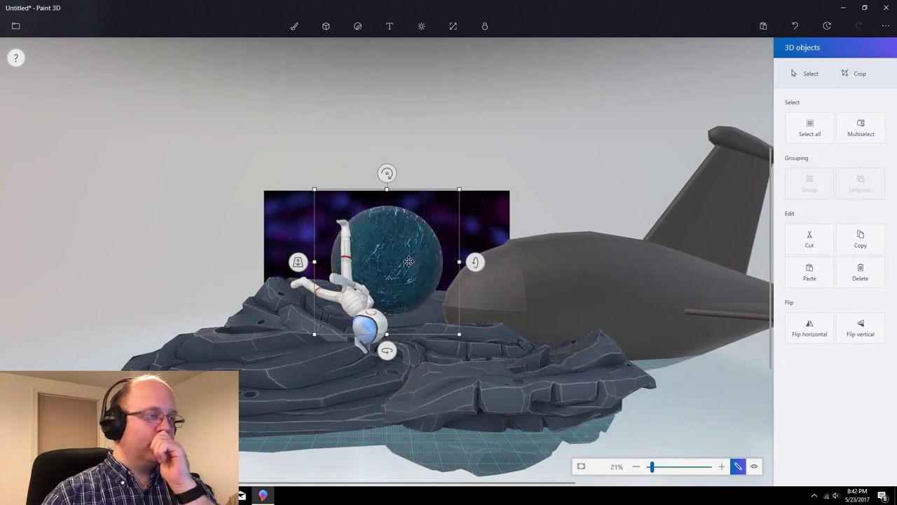
pyautogui.moveTo(409, 261); pyautogui.dragTo(319, 226)
pyautogui.moveTo(361, 170); pyautogui.dragTo(290, 218)
pyautogui.click(247, 217)
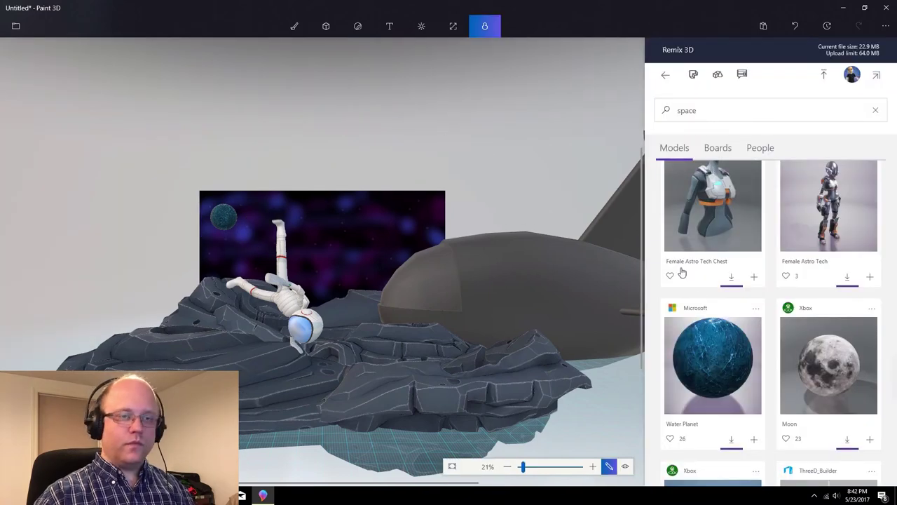
# Insert a second Water Planet, shrink it smaller than the first, and place it in the backdrop's upper-right area
pyautogui.click(732, 440)
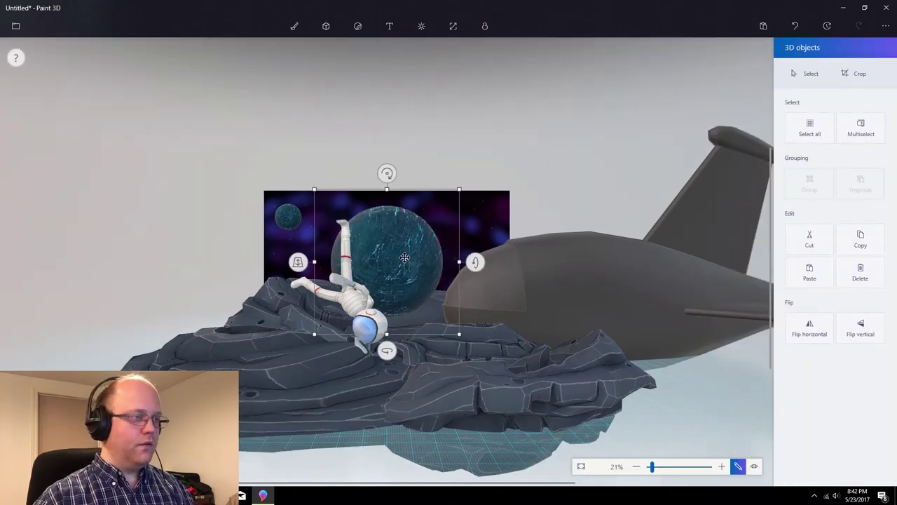
pyautogui.moveTo(479, 164); pyautogui.dragTo(446, 215)
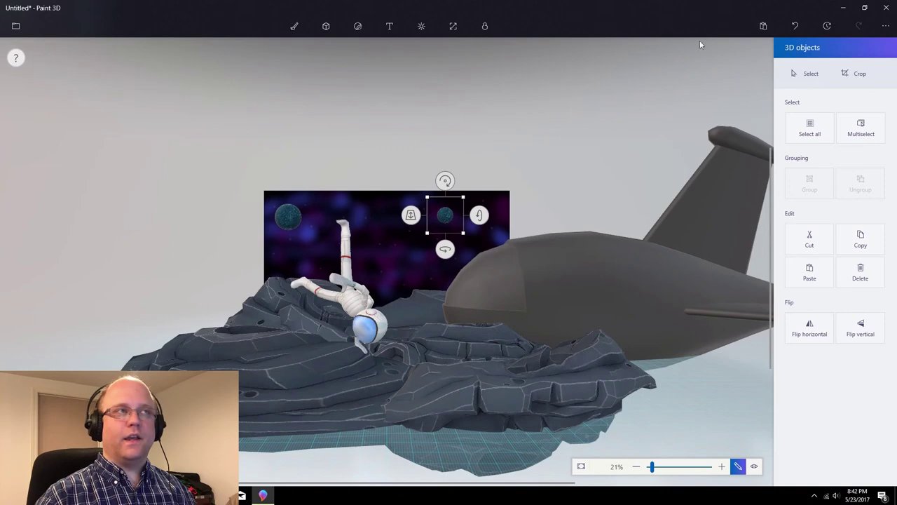
# Paint the smaller water planet dark red with the oil brush at 76 px thickness in dull metal
pyautogui.click(295, 26)
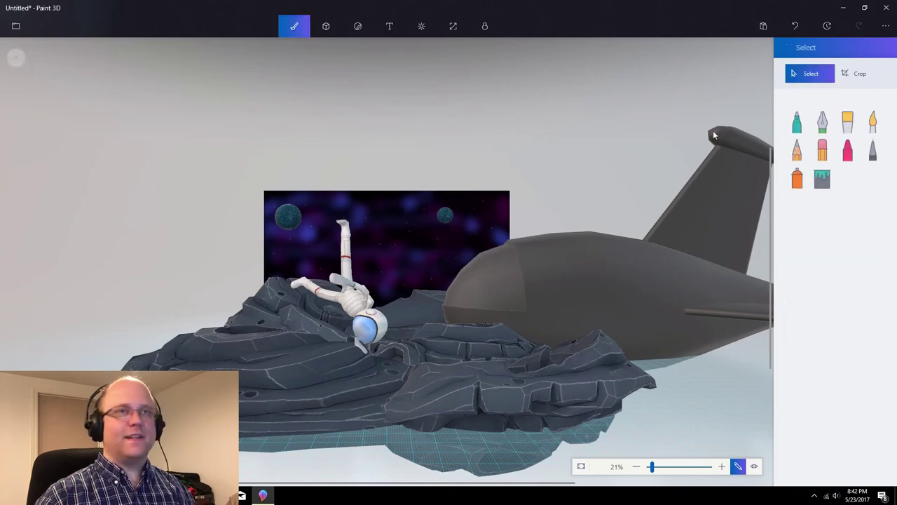
pyautogui.click(847, 112)
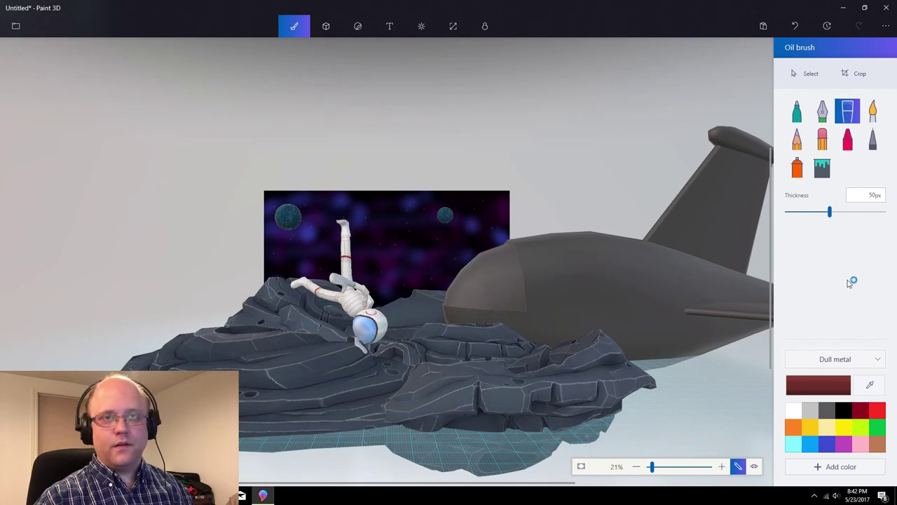
pyautogui.moveTo(830, 212); pyautogui.dragTo(859, 212)
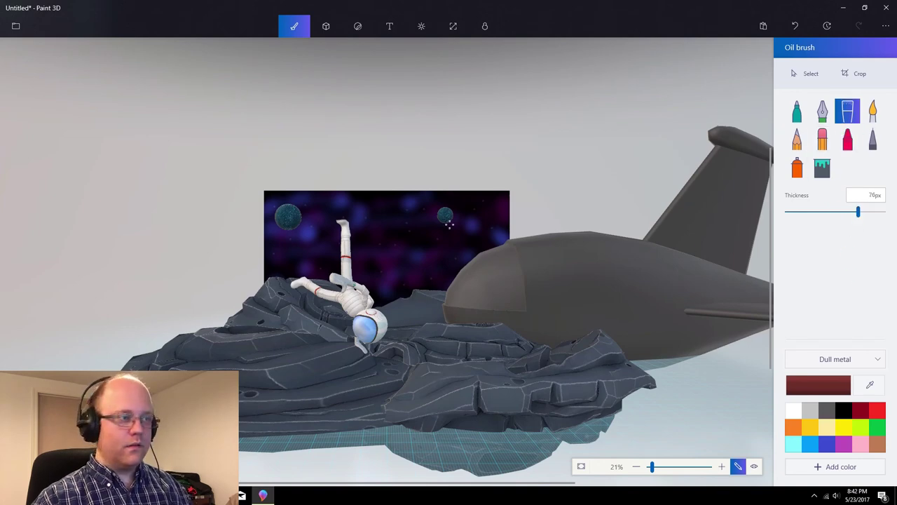
pyautogui.moveTo(445, 216); pyautogui.dragTo(463, 214)
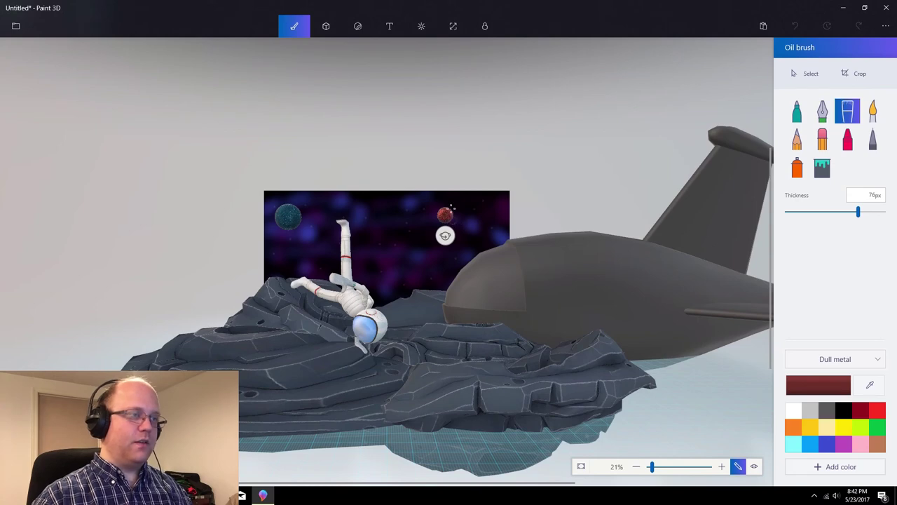
# Insert the Spaceship Floor Straight model and enlarge it greatly beneath the rocks
pyautogui.click(485, 28)
pyautogui.scroll(-3, 806, 378)
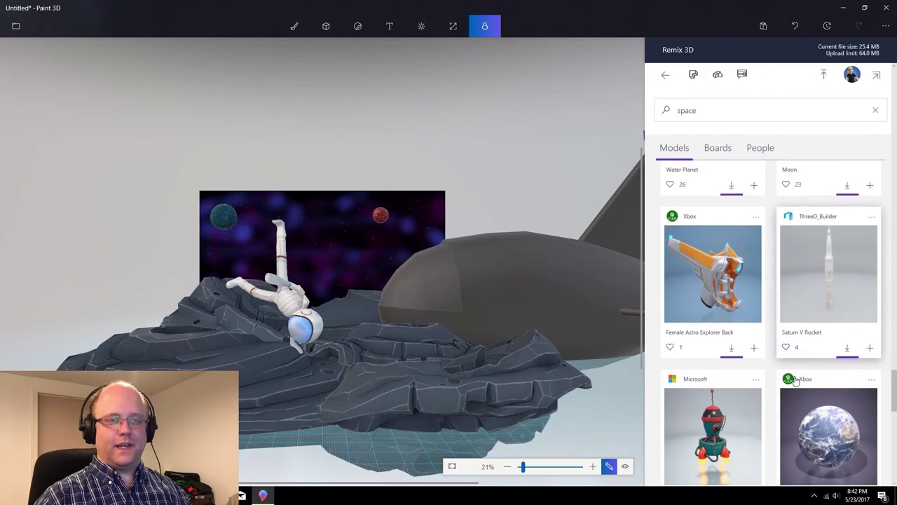
pyautogui.scroll(-5, 806, 378)
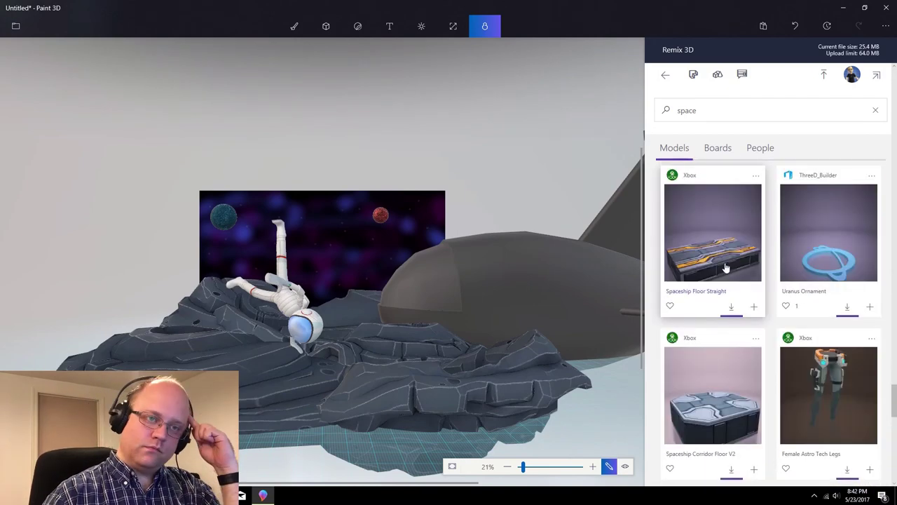
pyautogui.click(731, 308)
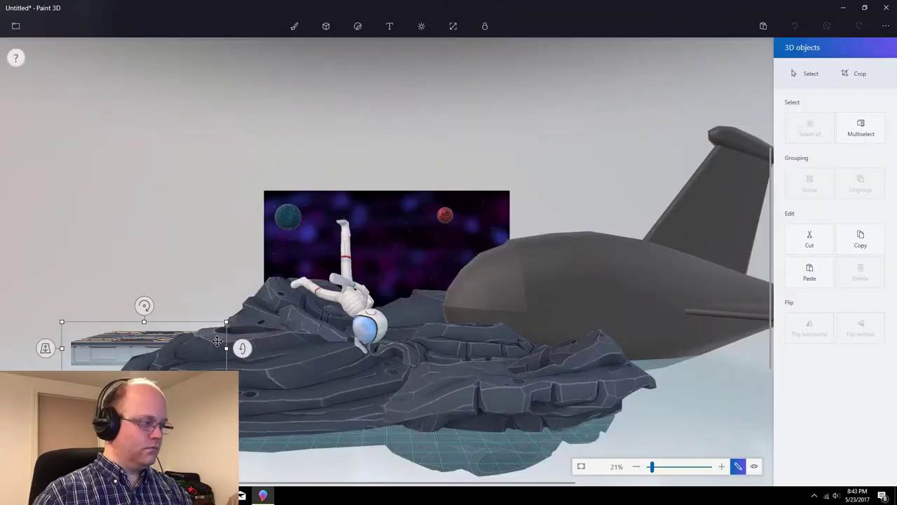
pyautogui.moveTo(227, 373); pyautogui.dragTo(607, 404)
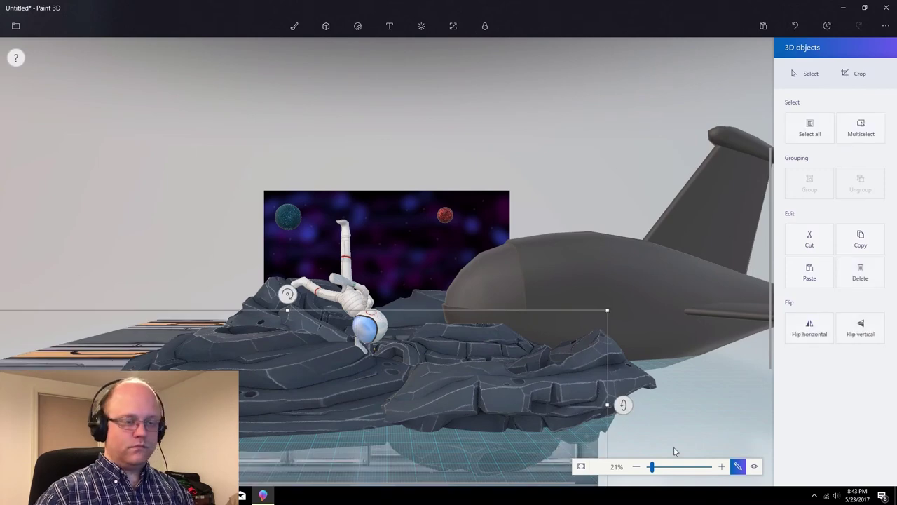
# Scale the spaceship floor down slightly and center it under the rocks and rocket ship
pyautogui.moveTo(654, 474); pyautogui.dragTo(593, 469)
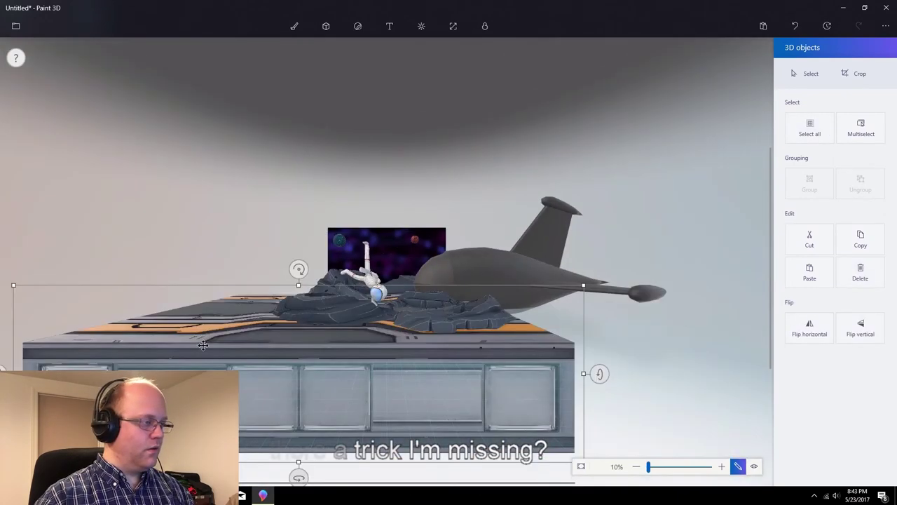
pyautogui.press('ctrl')
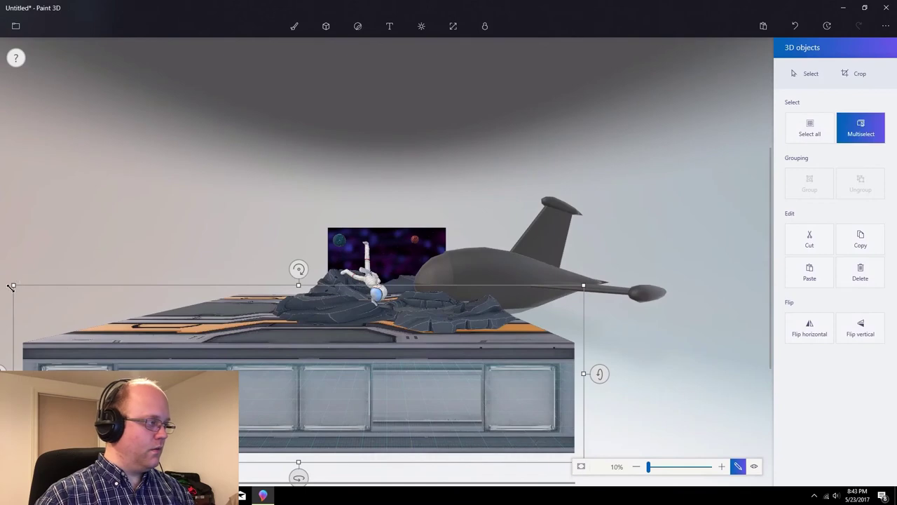
pyautogui.moveTo(22, 293); pyautogui.dragTo(211, 306)
pyautogui.moveTo(215, 340); pyautogui.dragTo(296, 340)
# Try adding the Space model with planets in front of the nebula, inspect it in 3D view, and undo the insertion
pyautogui.click(484, 26)
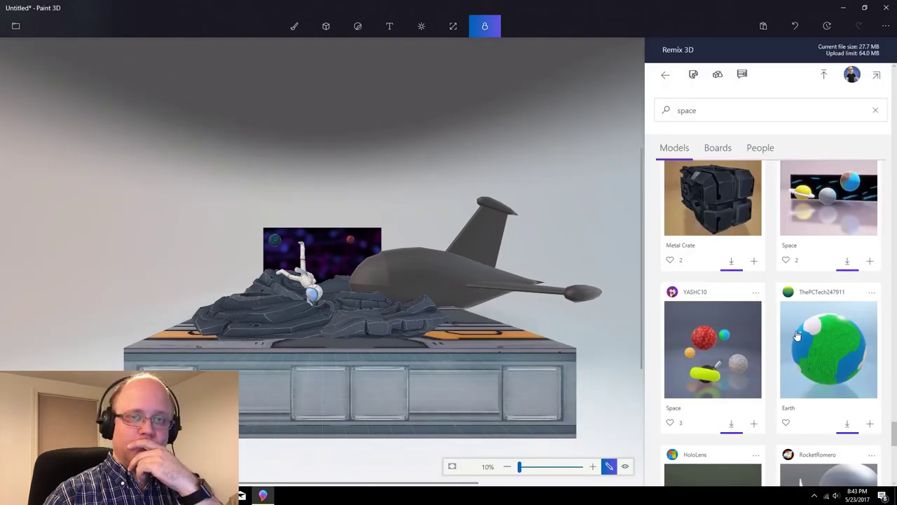
pyautogui.click(848, 261)
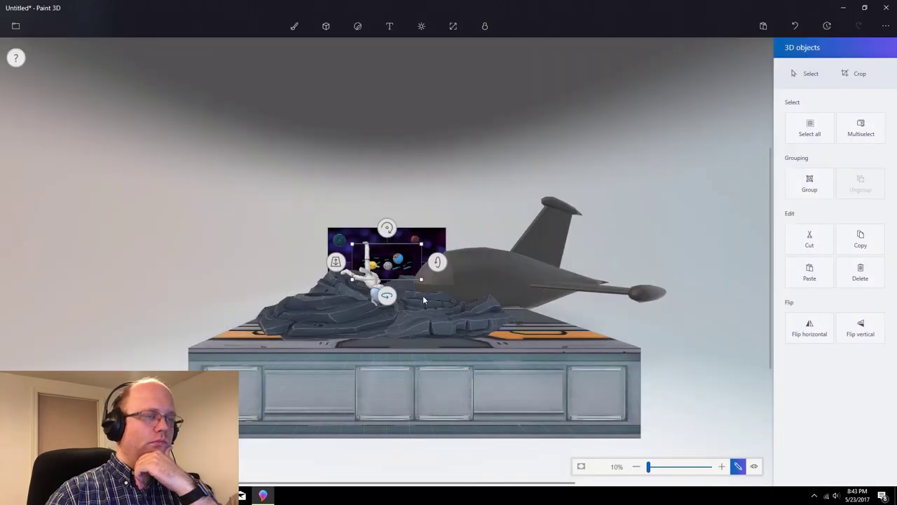
pyautogui.moveTo(648, 466); pyautogui.dragTo(667, 471)
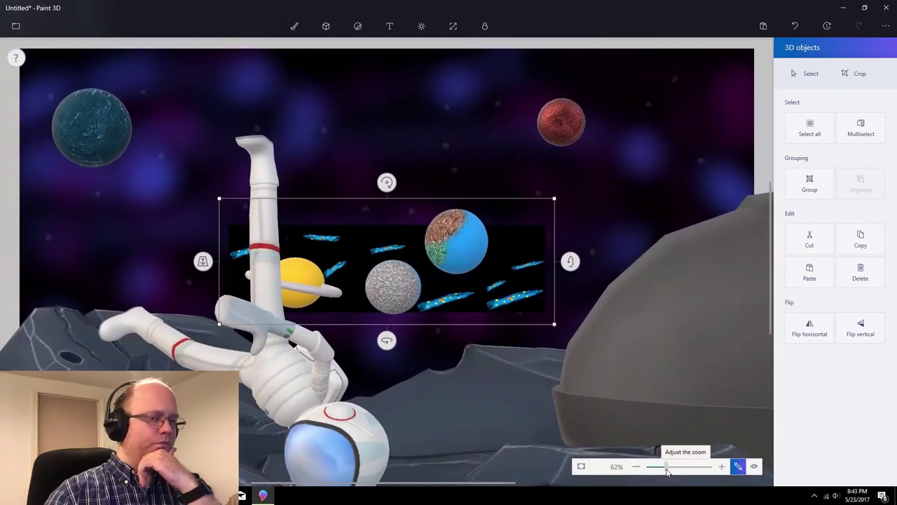
pyautogui.click(755, 466)
pyautogui.moveTo(551, 467); pyautogui.dragTo(538, 471)
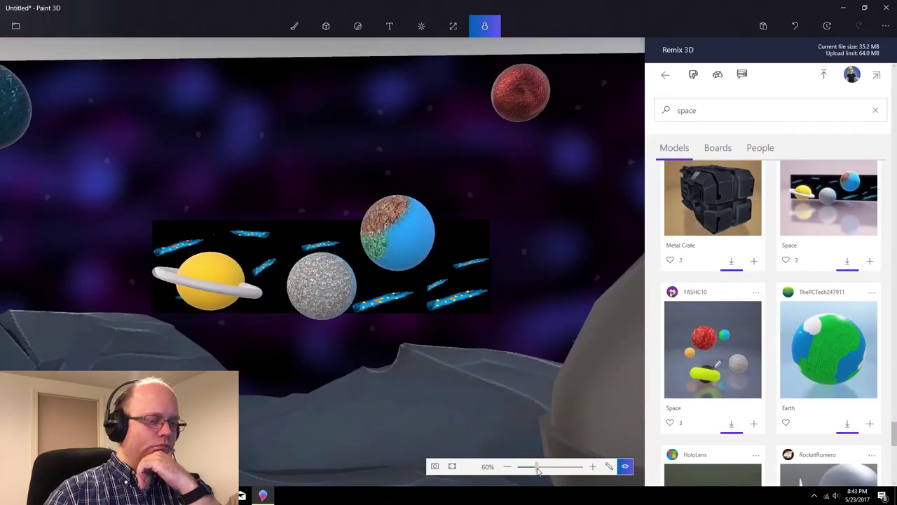
pyautogui.moveTo(335, 397)
pyautogui.mouseDown()
pyautogui.moveTo(365, 410)
pyautogui.moveTo(466, 399)
pyautogui.moveTo(421, 374)
pyautogui.moveTo(399, 381)
pyautogui.moveTo(385, 418)
pyautogui.moveTo(432, 452)
pyautogui.moveTo(318, 399)
pyautogui.mouseUp()
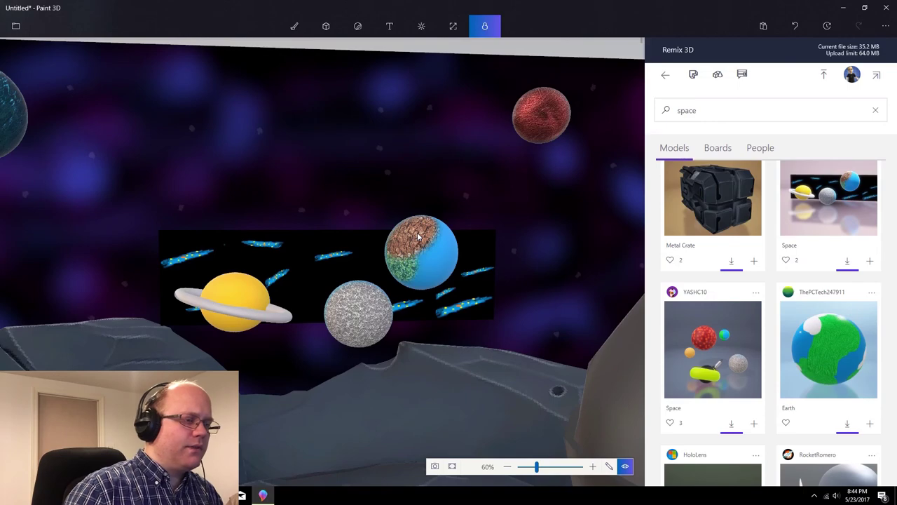
pyautogui.moveTo(295, 250)
pyautogui.mouseDown()
pyautogui.moveTo(342, 297)
pyautogui.moveTo(399, 296)
pyautogui.moveTo(446, 280)
pyautogui.moveTo(434, 261)
pyautogui.moveTo(364, 212)
pyautogui.moveTo(266, 216)
pyautogui.moveTo(253, 240)
pyautogui.moveTo(278, 290)
pyautogui.moveTo(328, 271)
pyautogui.moveTo(405, 263)
pyautogui.moveTo(387, 276)
pyautogui.moveTo(383, 302)
pyautogui.mouseUp()
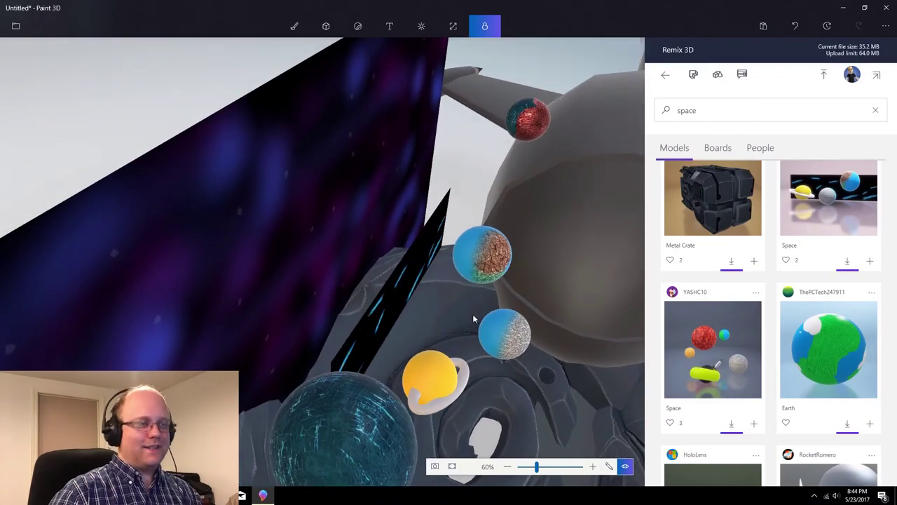
pyautogui.moveTo(488, 266); pyautogui.dragTo(411, 284)
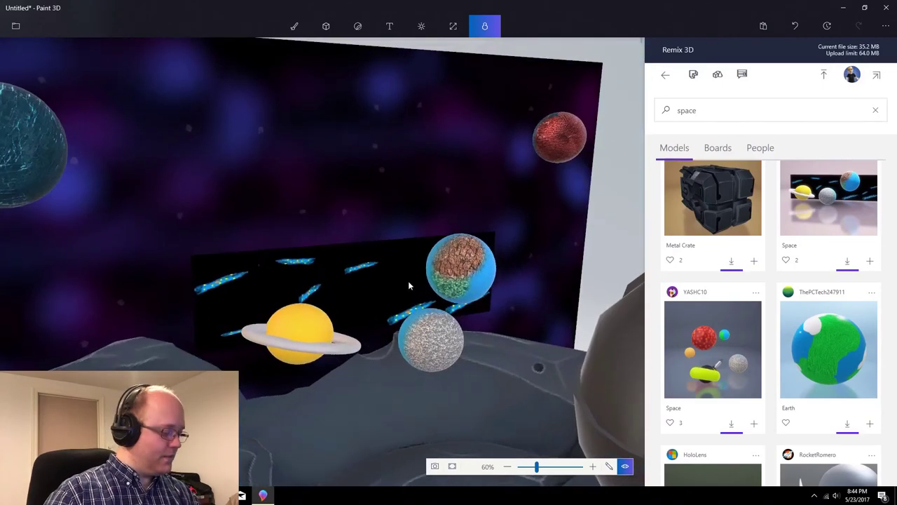
pyautogui.hotkey('ctrl', 'z')
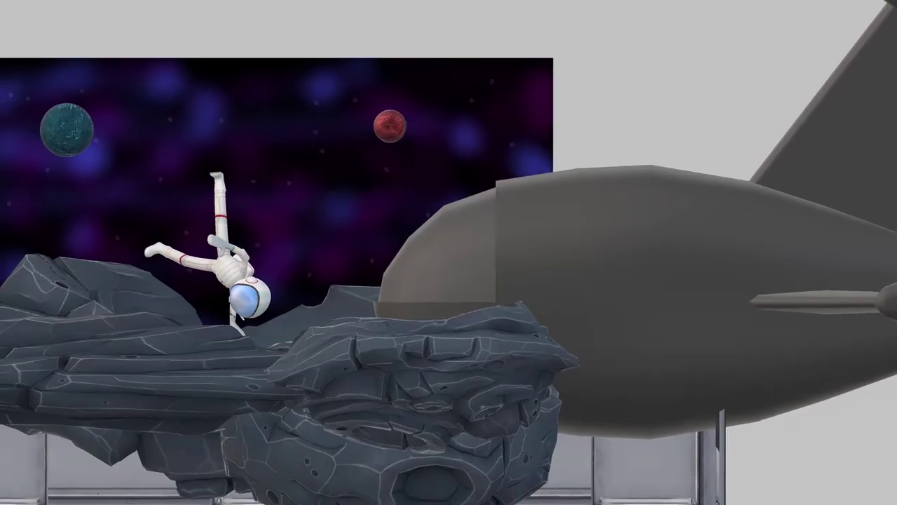